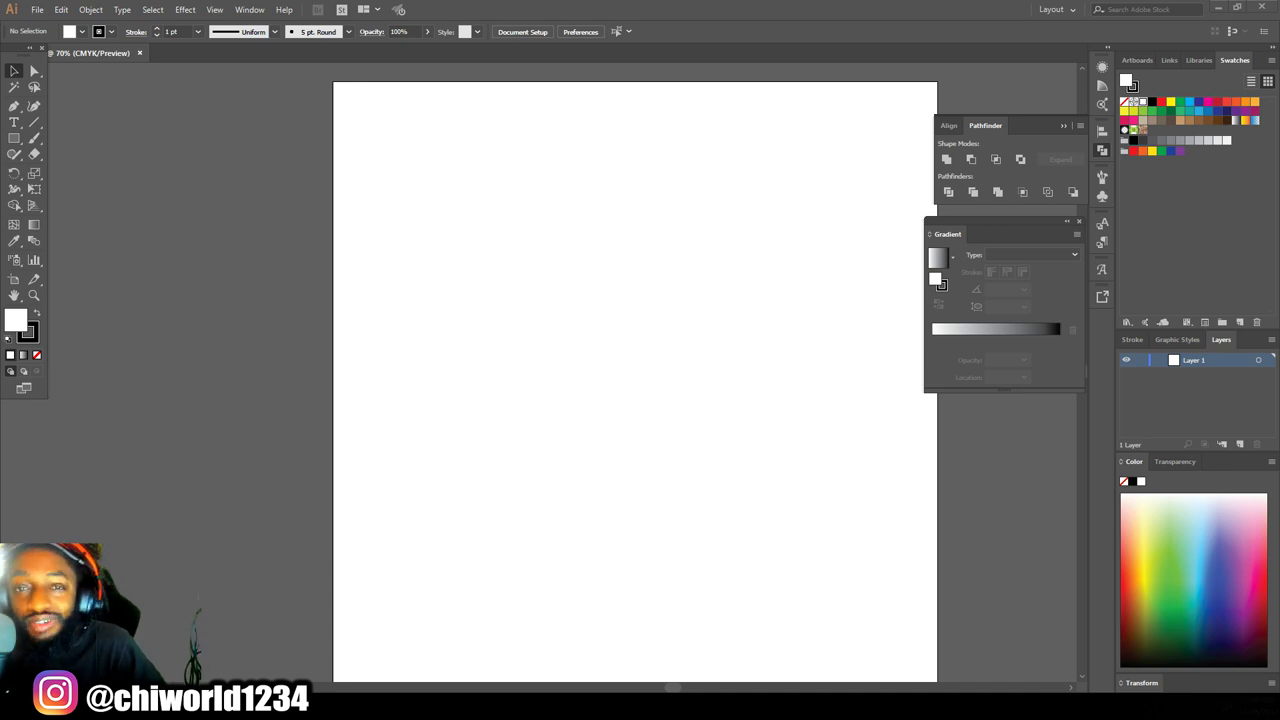
drag(722, 480, 676, 472)
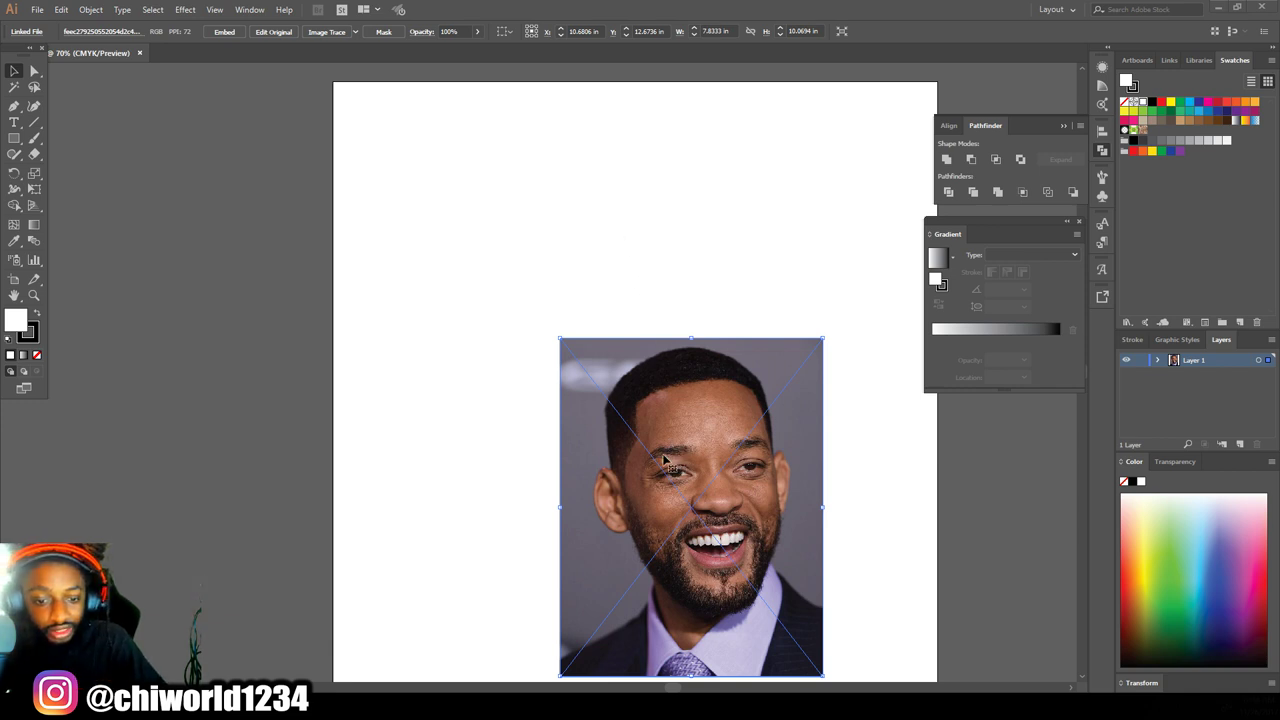
drag(597, 400, 565, 298)
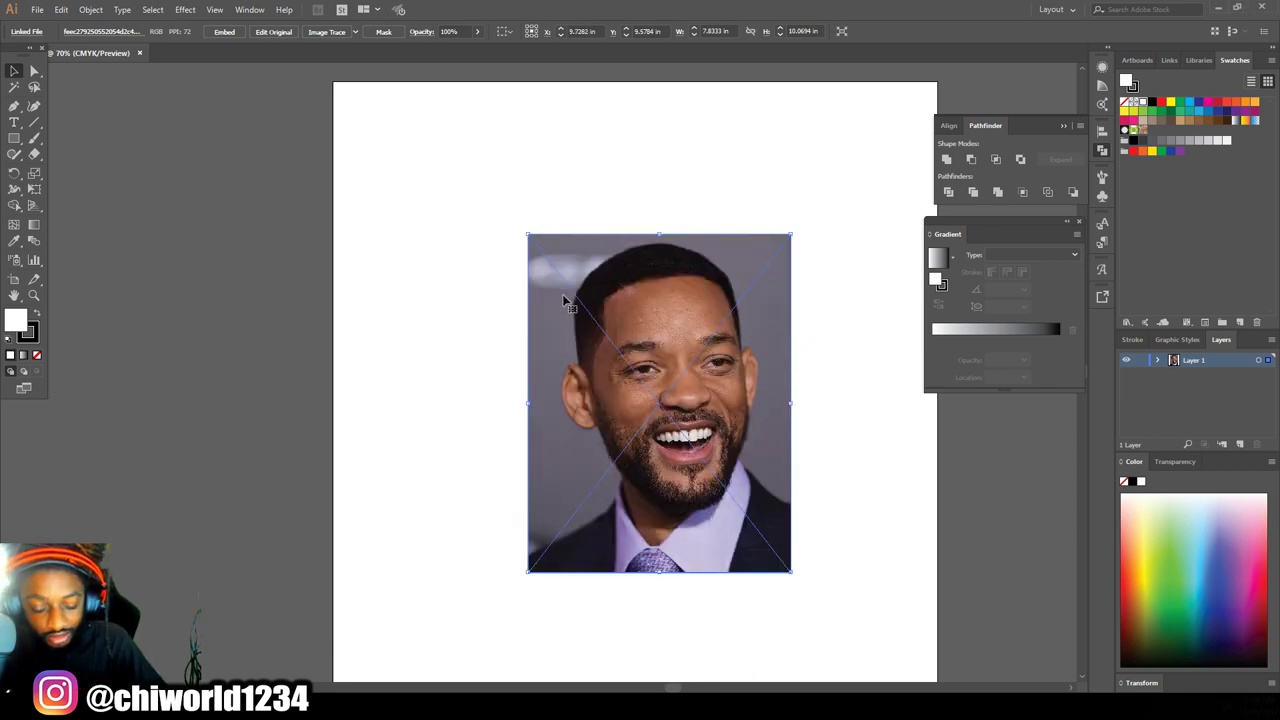
key(Delete)
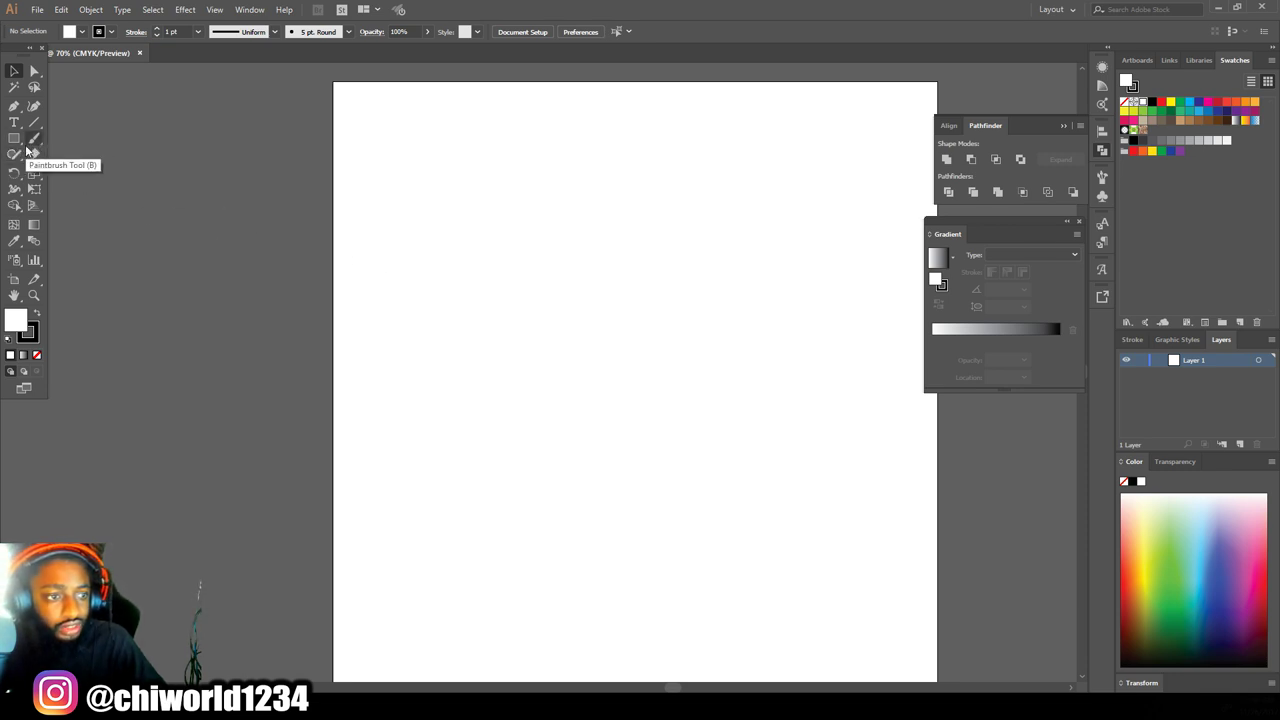
Step: Draw a tall, thin ellipse about 0.08 in wide and 14.84 in high with black fill and no stroke
click(14, 138)
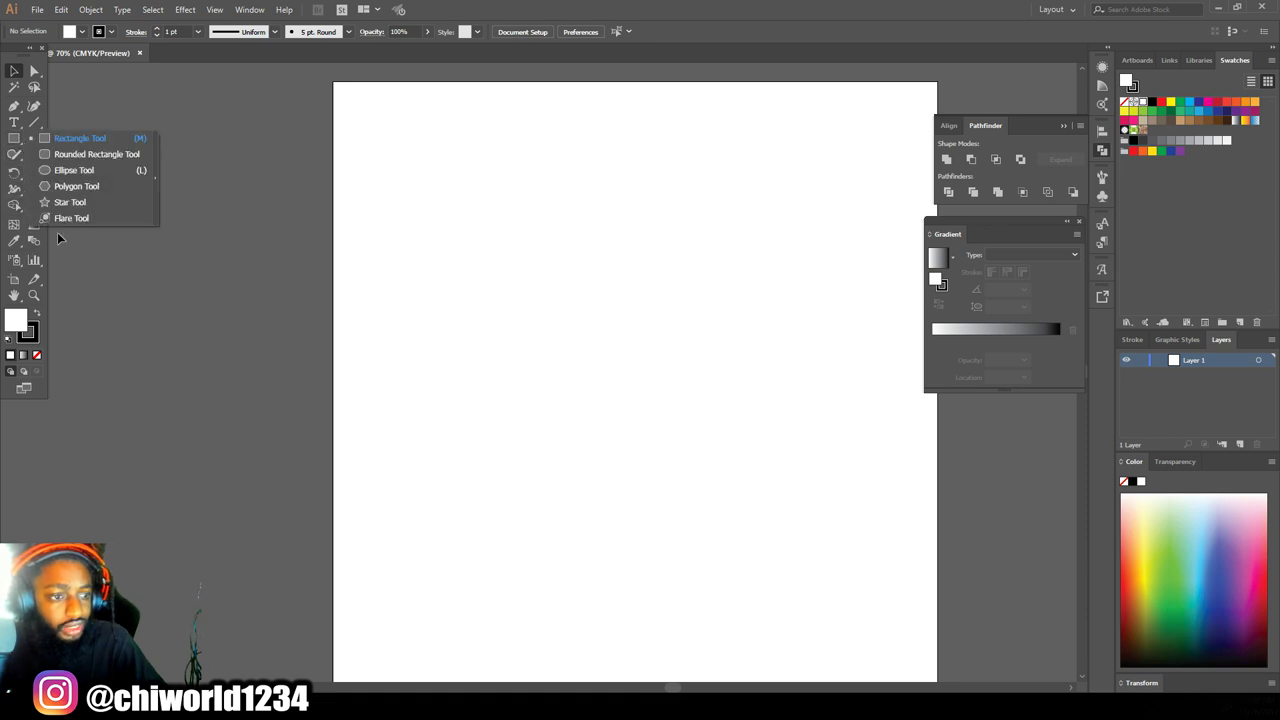
click(66, 172)
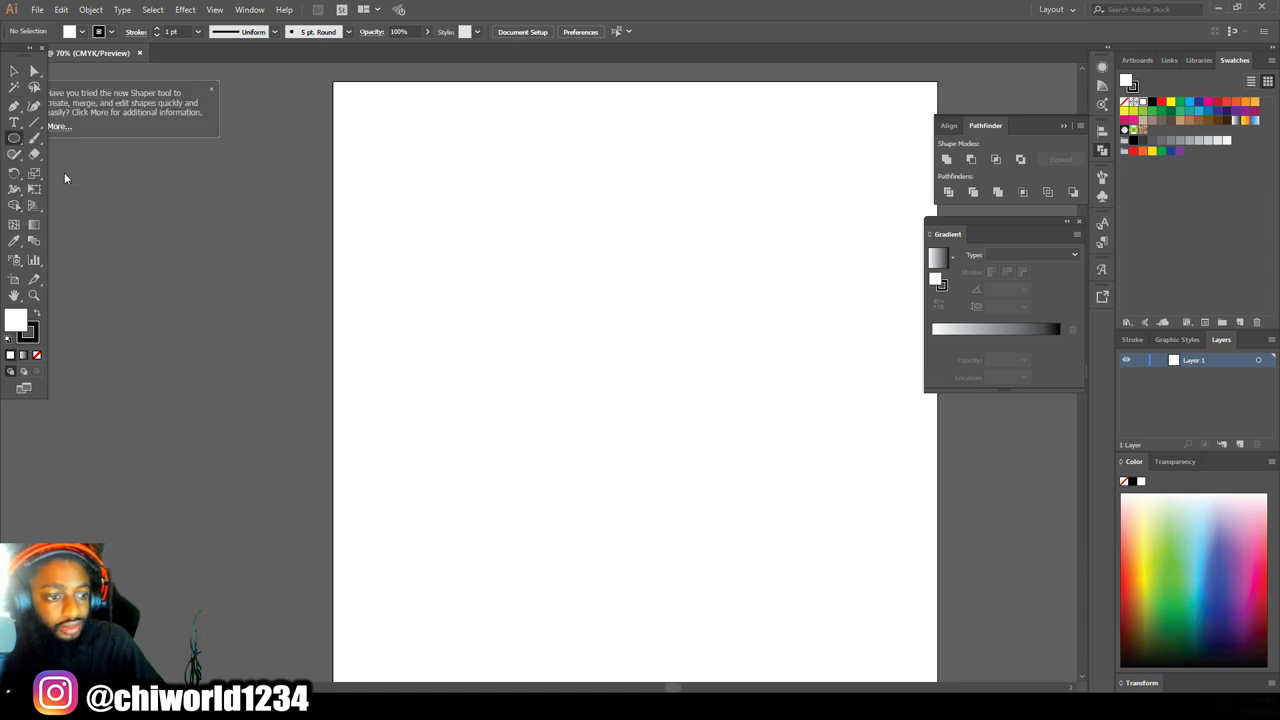
click(37, 316)
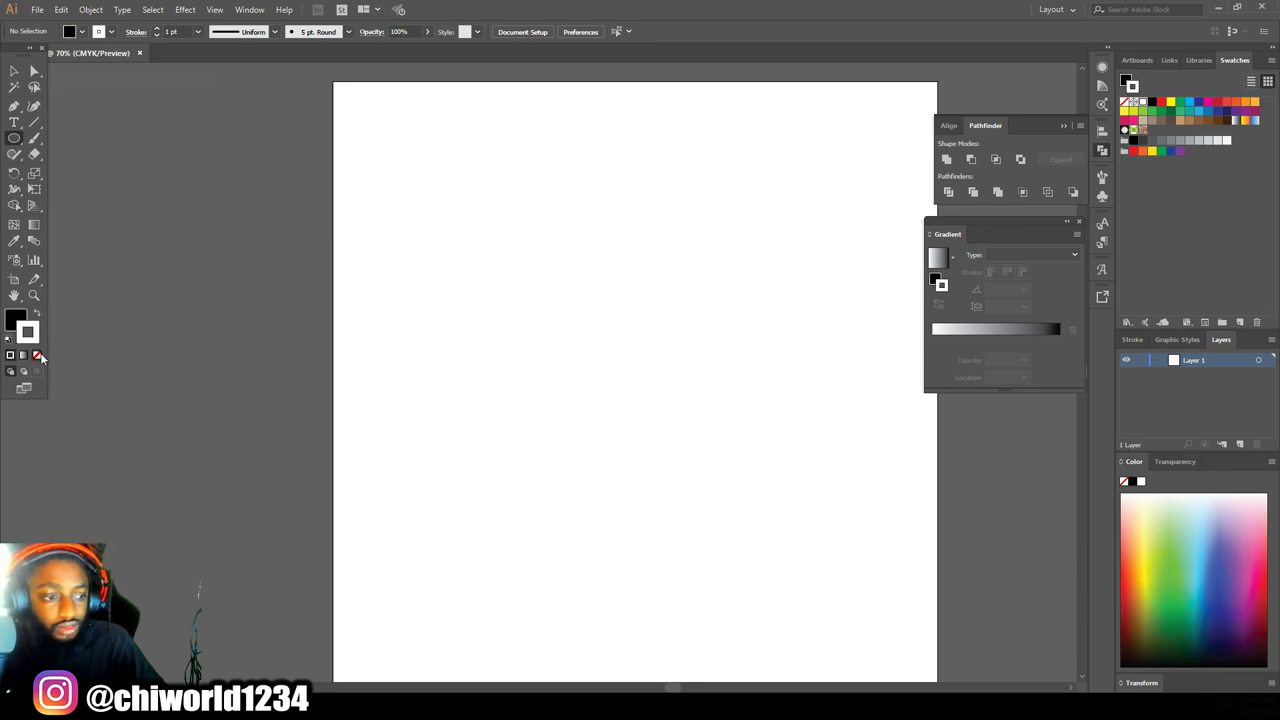
click(37, 354)
click(17, 315)
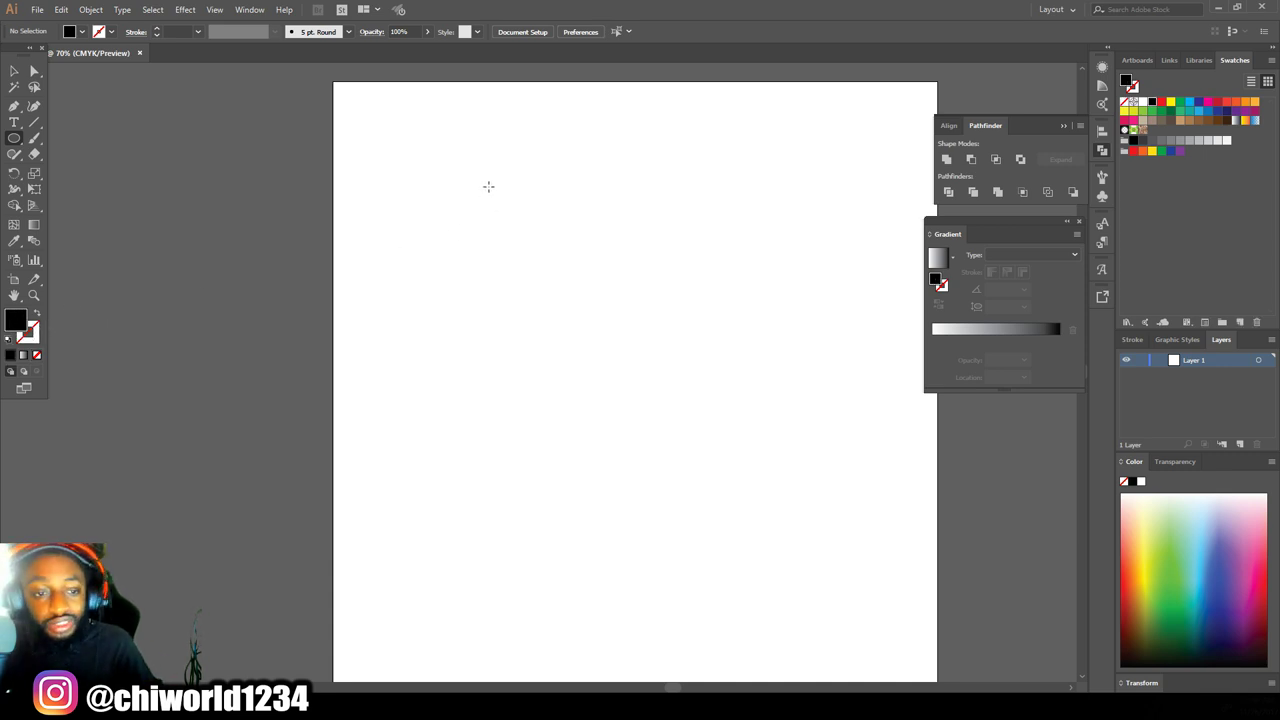
drag(492, 175, 494, 674)
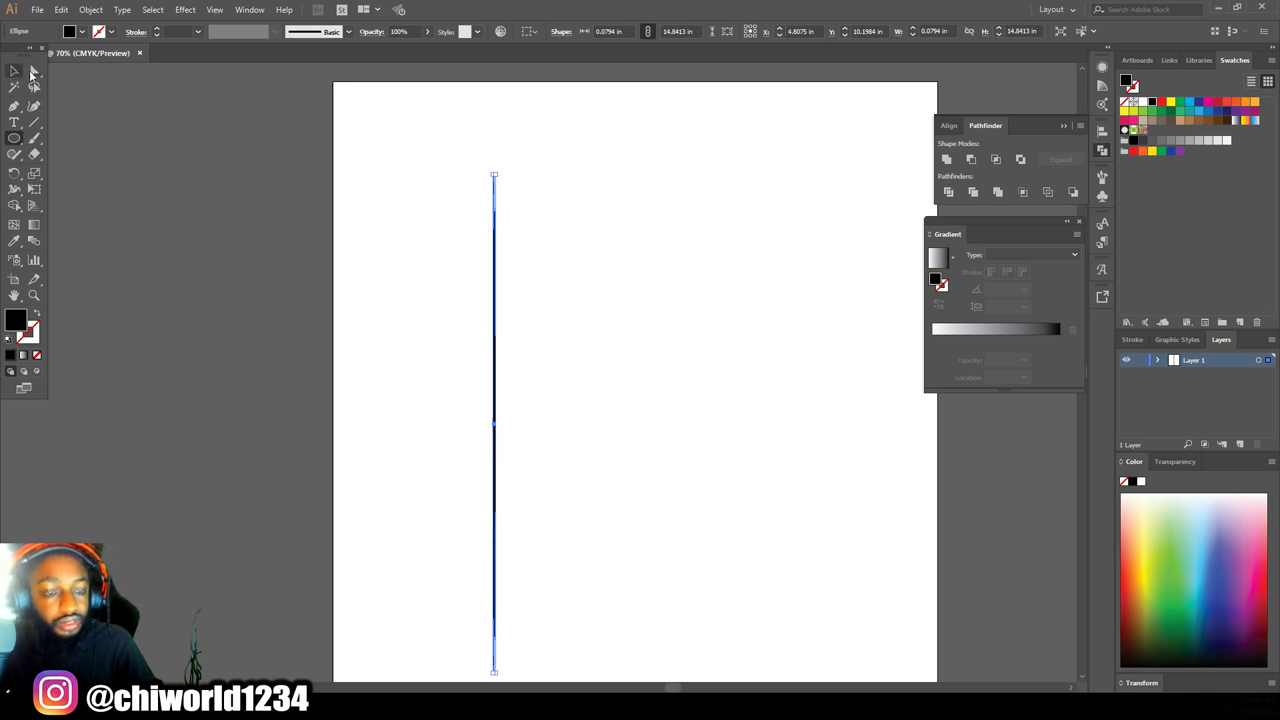
Step: Narrow the ellipse to a width of about 0.04 in, keeping its height
key(ctrl+equal)
key(ctrl+equal)
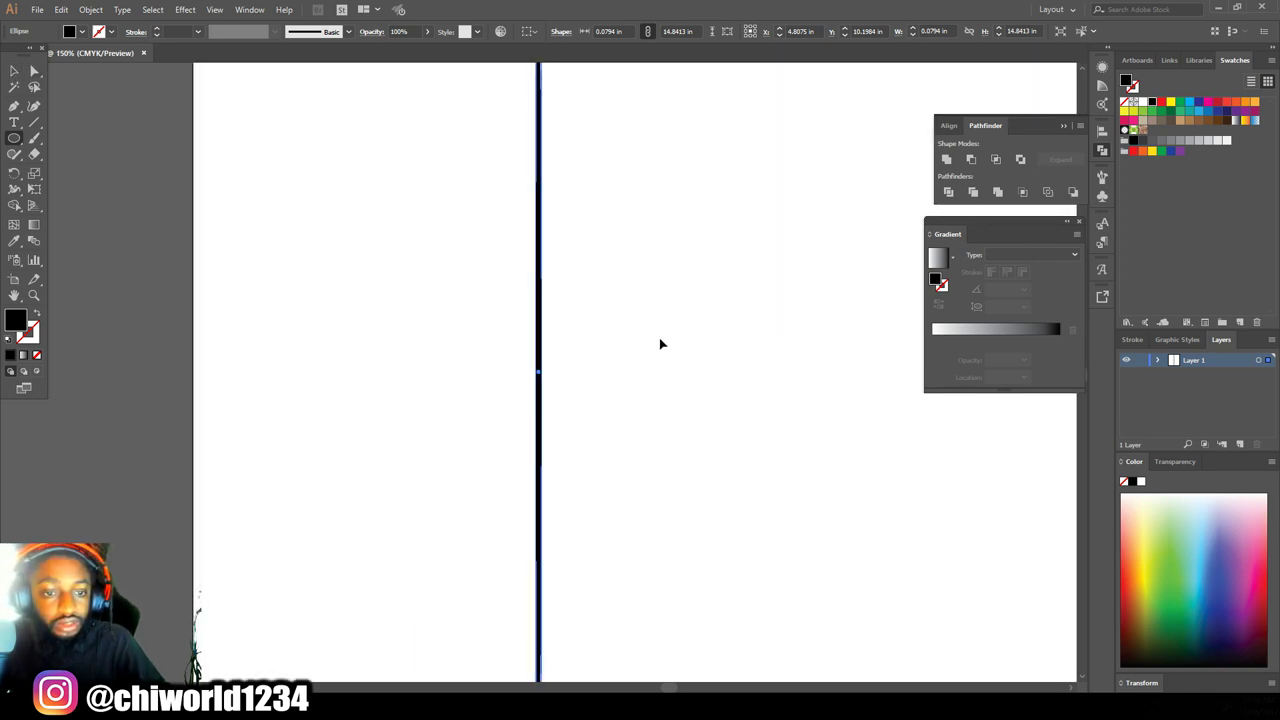
key(ctrl+equal)
key(ctrl+equal)
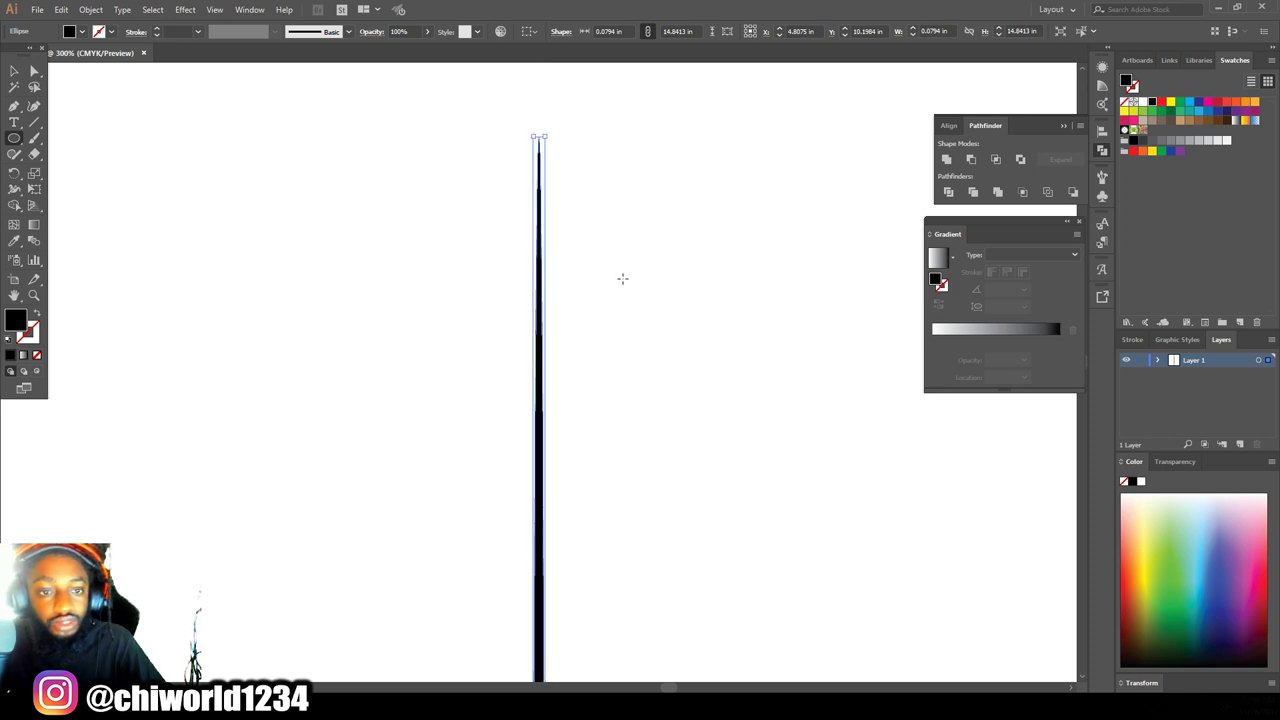
drag(545, 136, 539, 136)
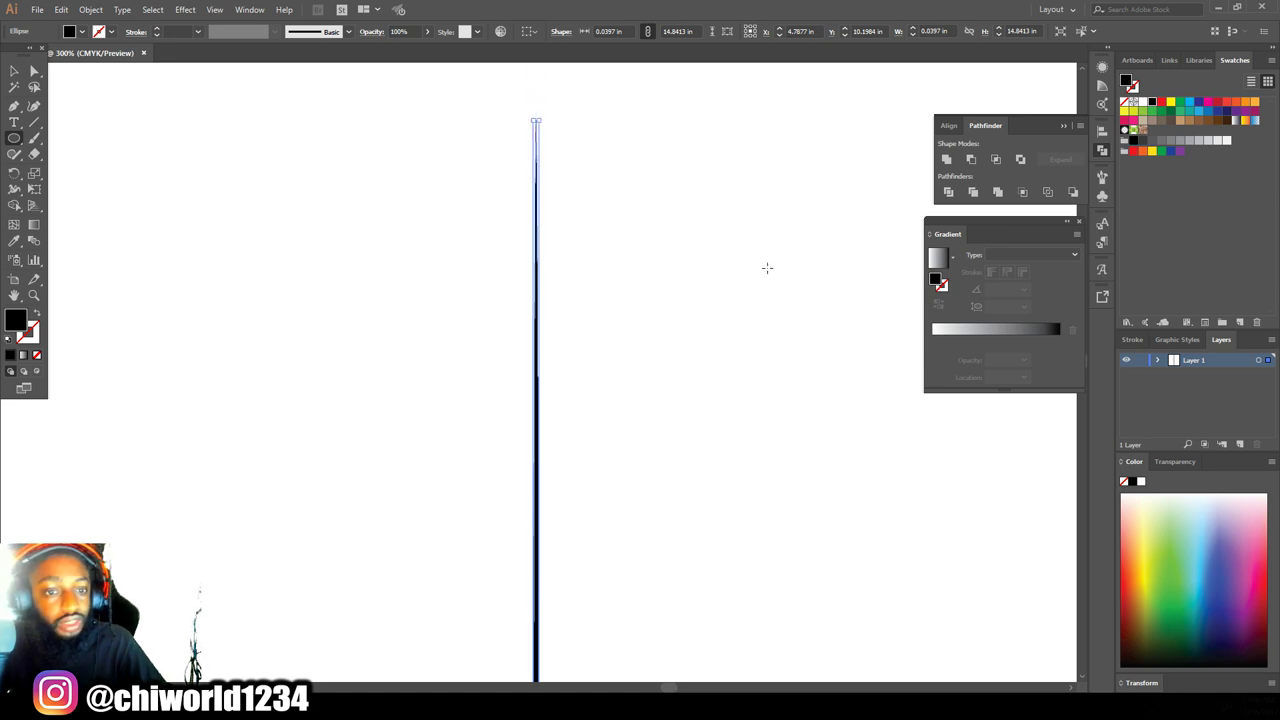
Step: Create a new art brush from the thin ellipse, keeping the default Art Brush options
click(349, 32)
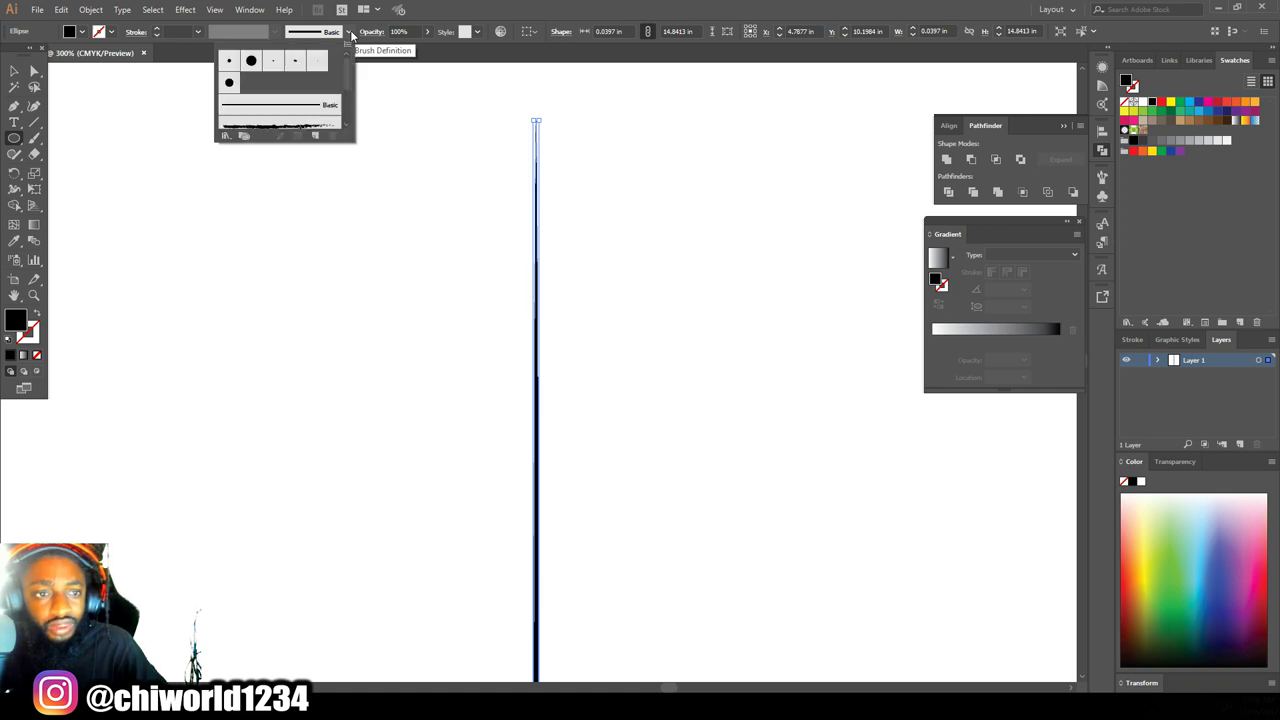
click(314, 136)
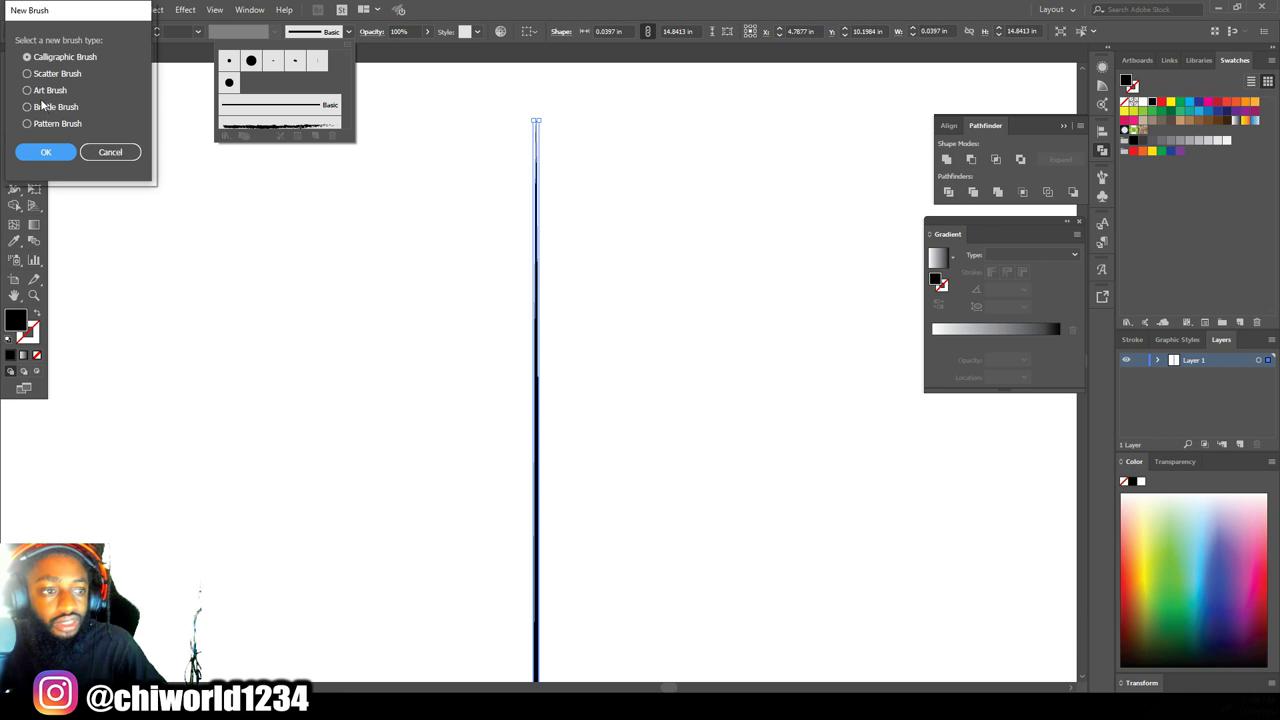
click(28, 91)
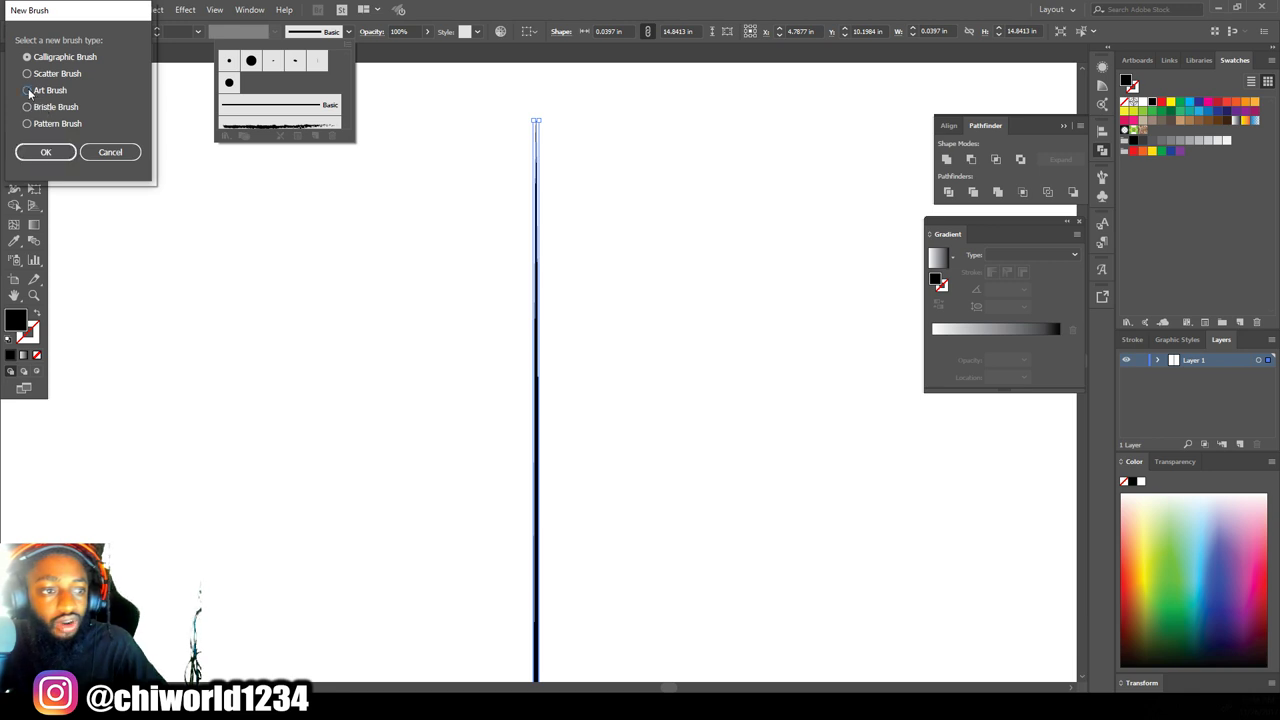
click(47, 153)
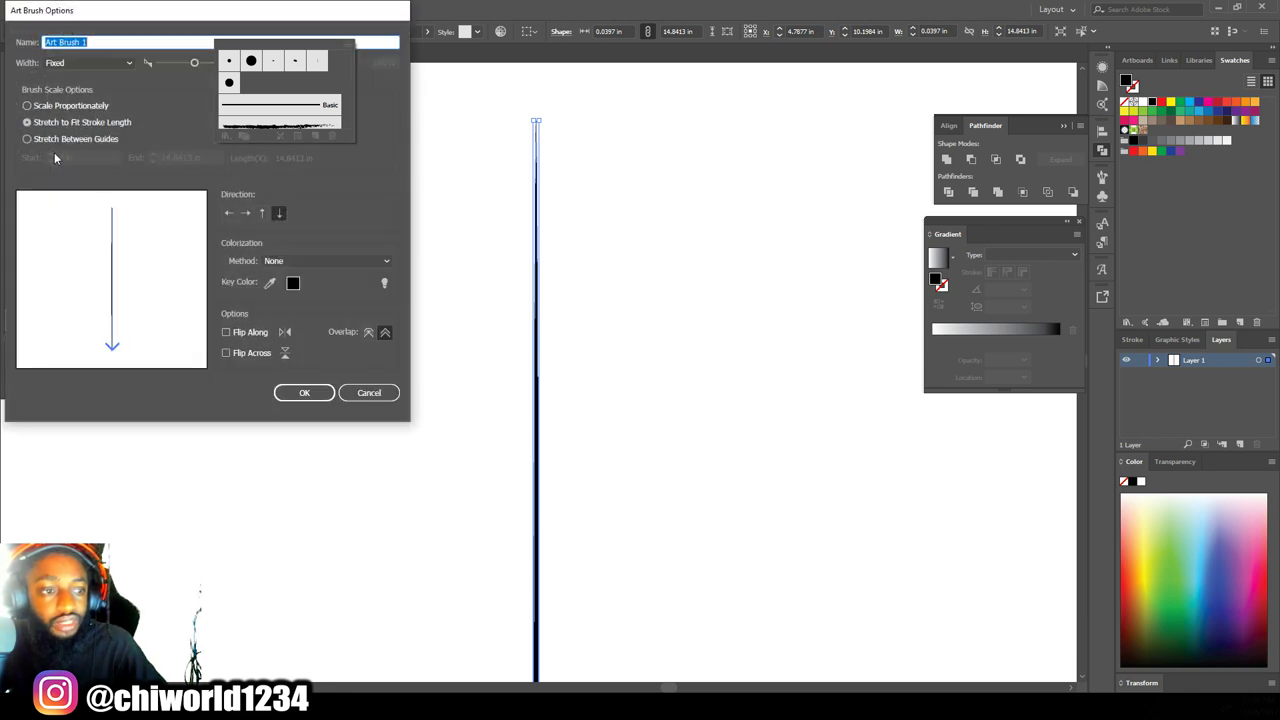
click(305, 393)
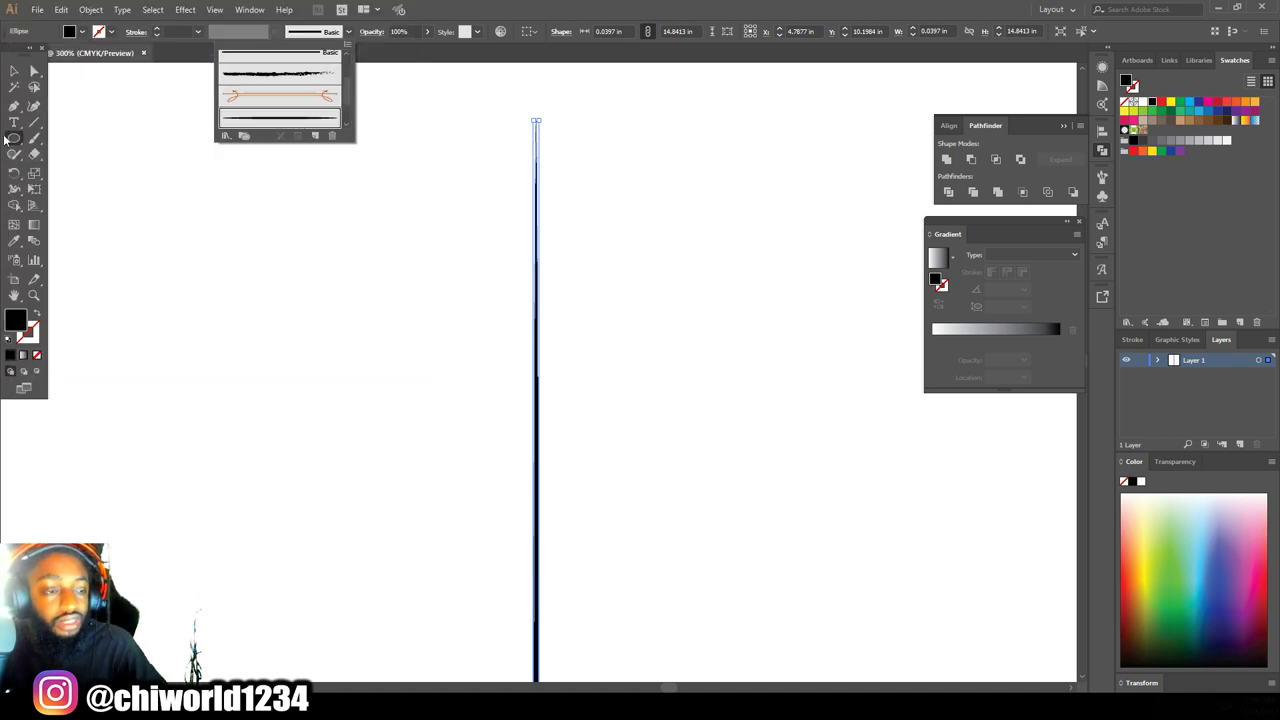
Step: Paint five long curved test strokes around the ellipse using the Paintbrush with its default tool options and the new art brush
click(33, 143)
double_click(33, 143)
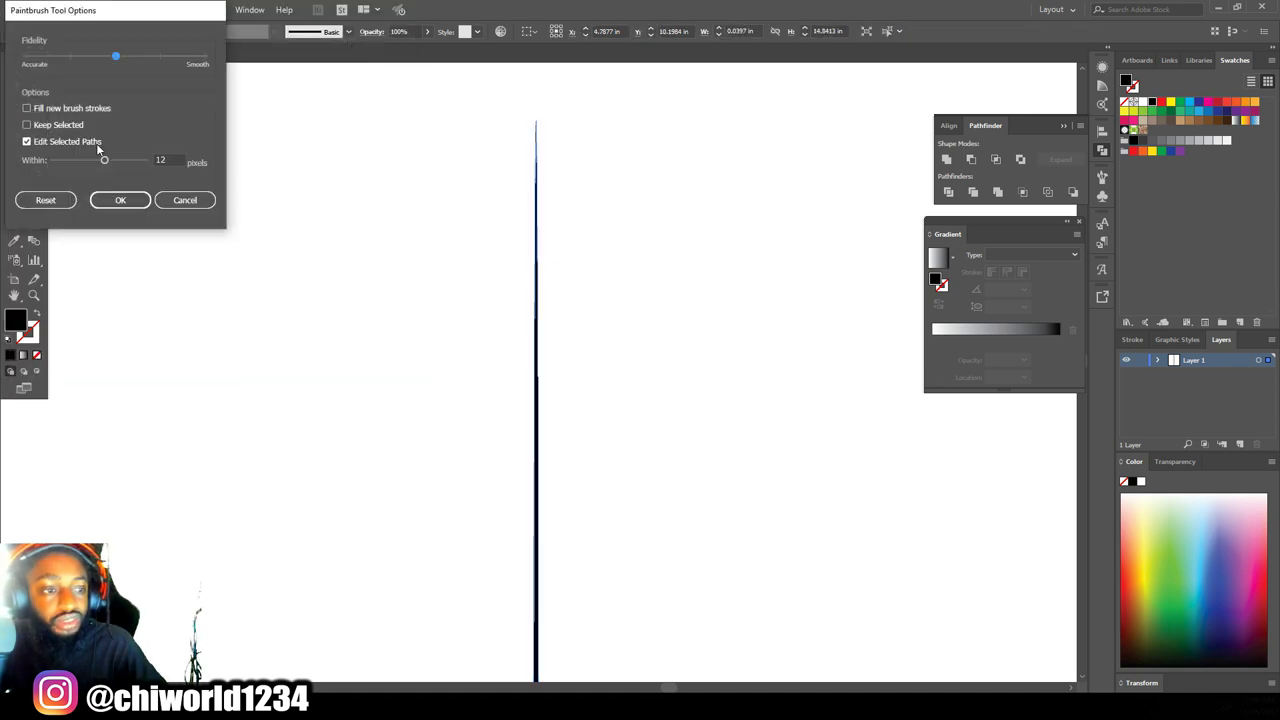
click(120, 201)
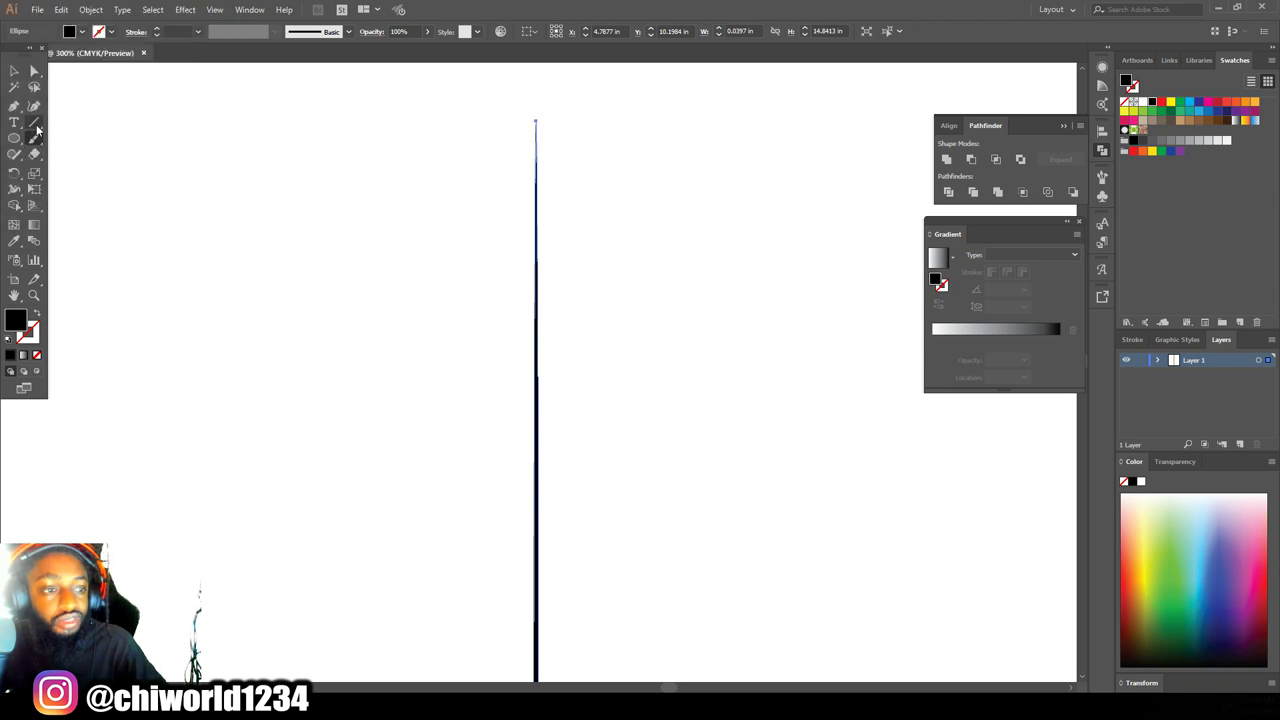
drag(258, 171, 694, 345)
mouse_move(324, 388)
mouse_down()
mouse_move(734, 129)
mouse_move(726, 118)
mouse_up()
mouse_move(549, 562)
mouse_down()
mouse_move(777, 271)
mouse_move(924, 325)
mouse_up()
mouse_move(480, 405)
mouse_down()
mouse_move(583, 486)
mouse_move(843, 418)
mouse_up()
mouse_move(462, 580)
mouse_down()
mouse_move(508, 463)
mouse_move(728, 348)
mouse_up()
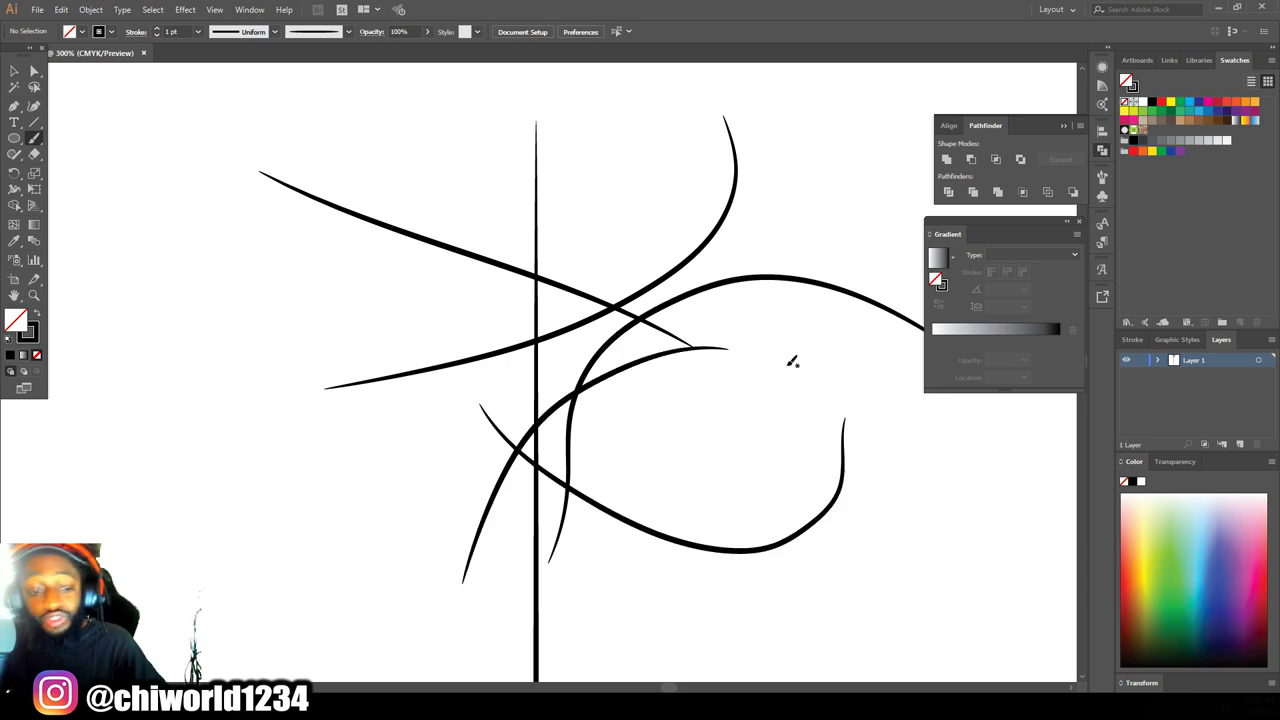
key(ctrl+minus)
key(ctrl+minus)
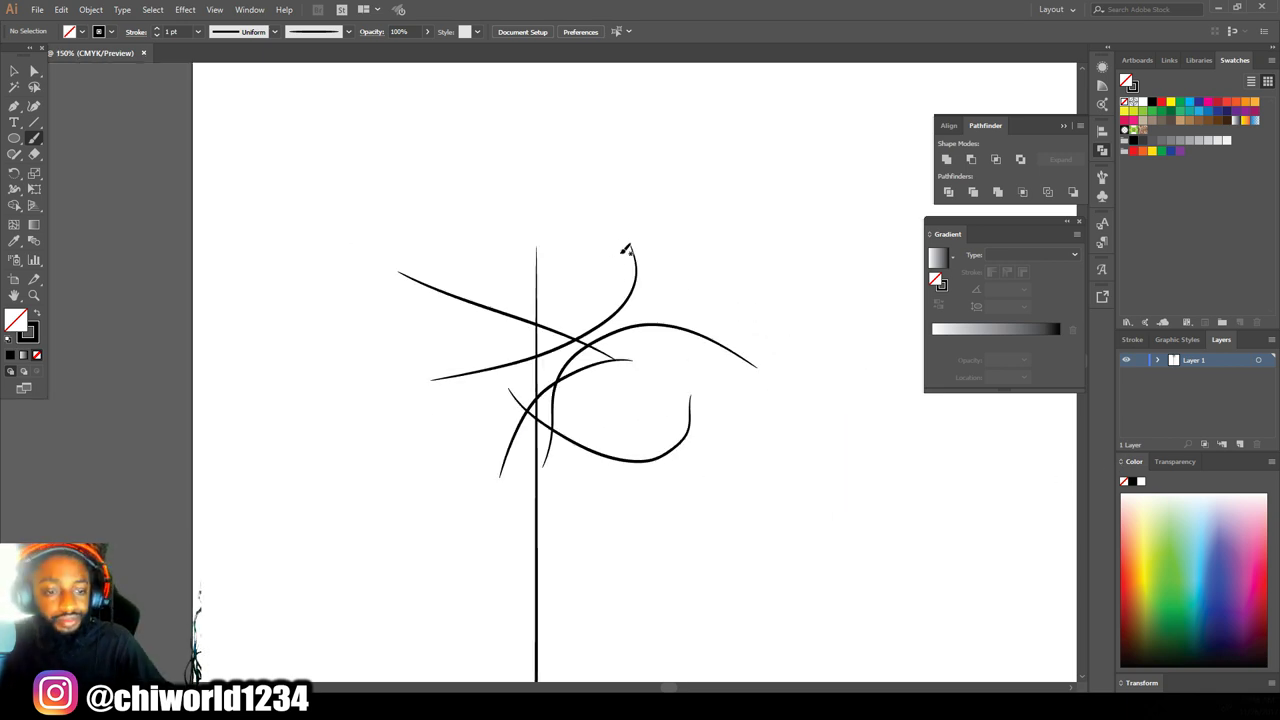
Step: Delete the ellipse and all test strokes from the artboard
click(14, 71)
mouse_move(323, 193)
mouse_down()
mouse_move(640, 480)
mouse_move(706, 579)
mouse_up()
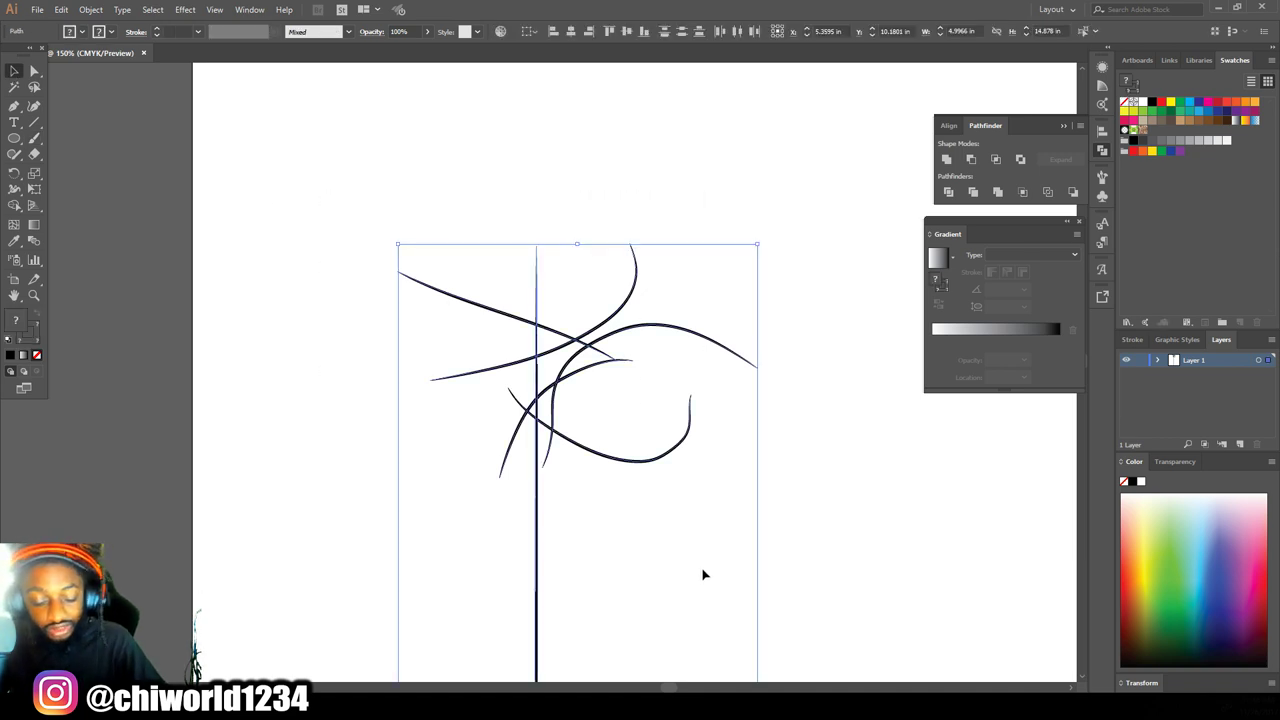
key(Delete)
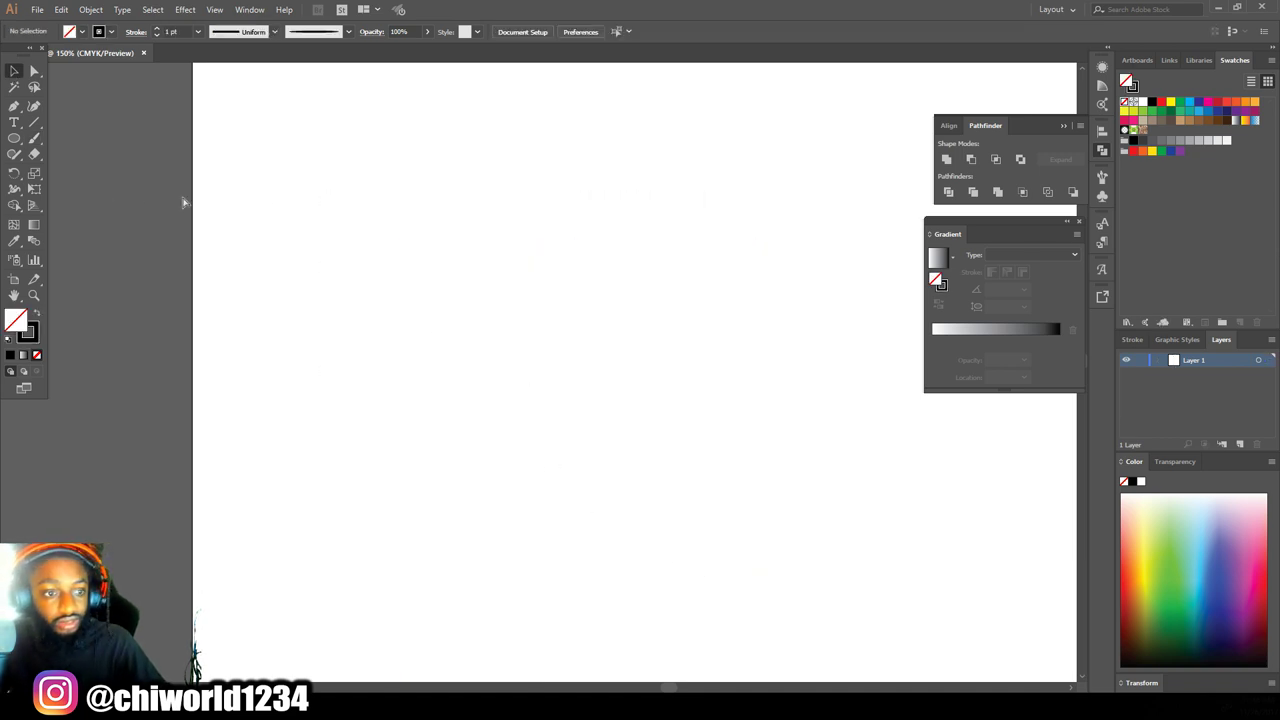
Step: Paint overlapping tapered strokes forming a large pointed shape, a small eye-like loop above it and a smaller pointed shape below
key(ctrl+plus)
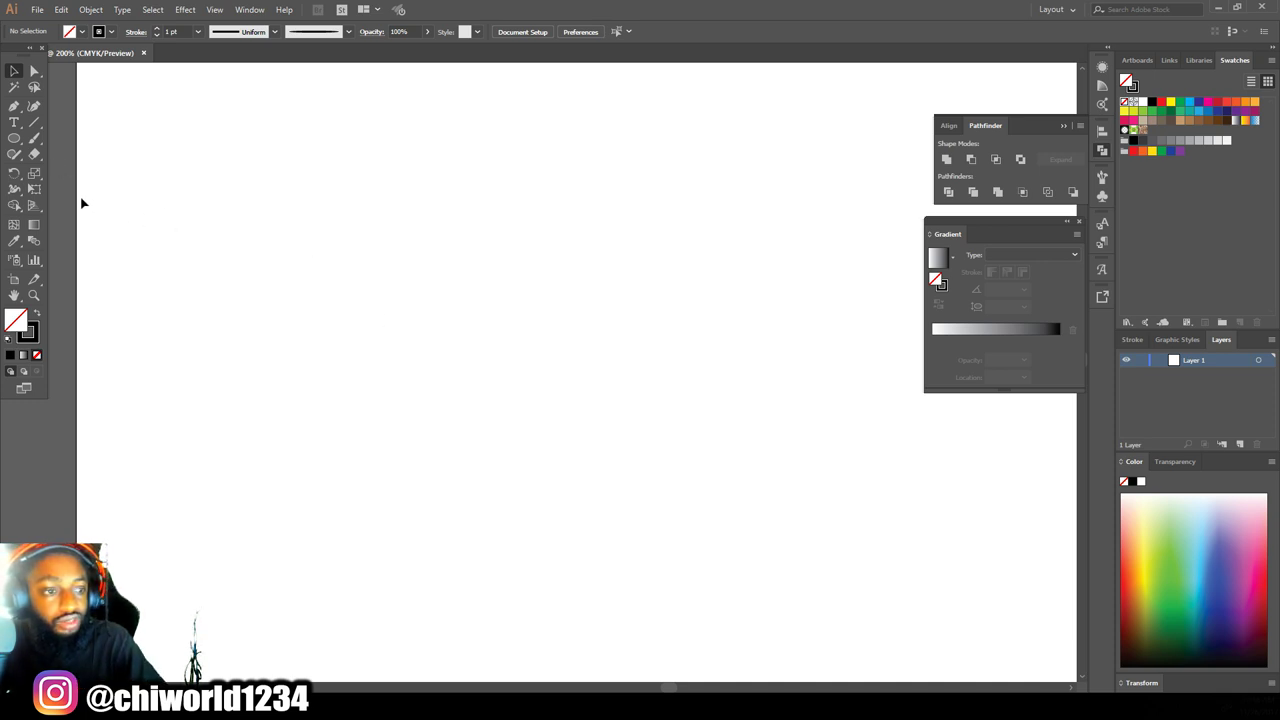
click(35, 139)
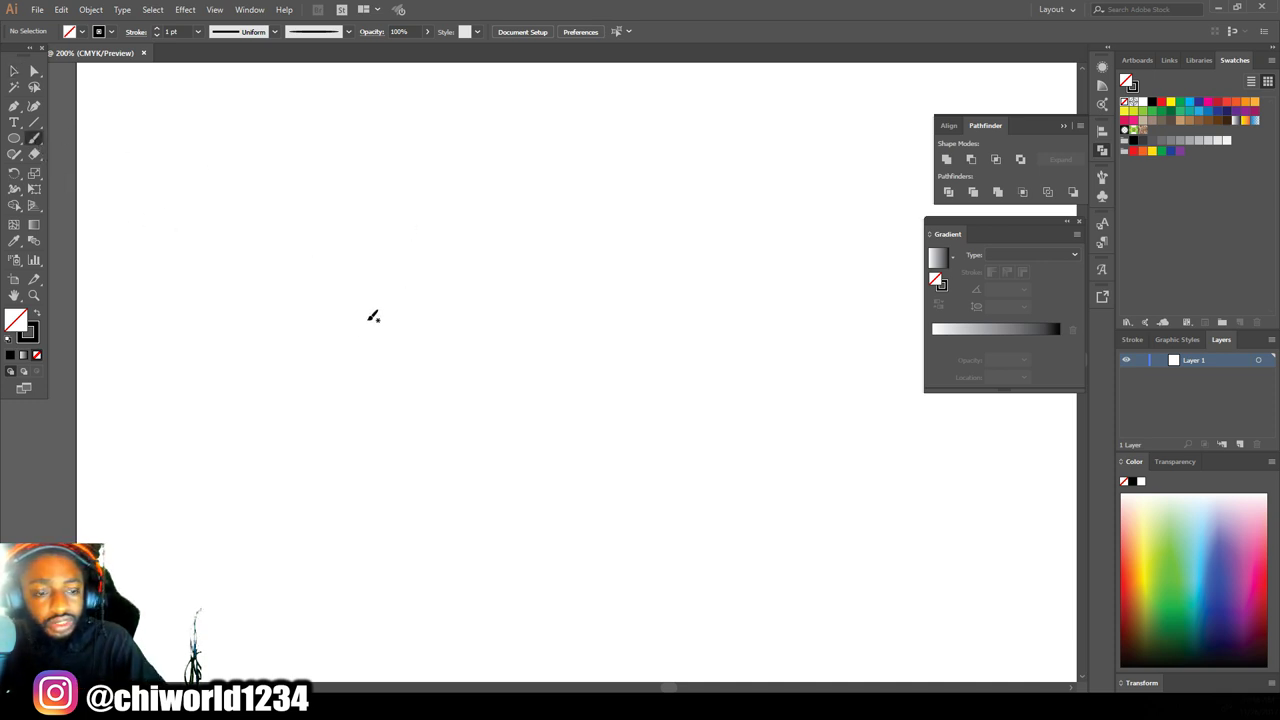
mouse_move(382, 332)
mouse_down()
mouse_move(746, 371)
mouse_move(829, 429)
mouse_move(867, 494)
mouse_up()
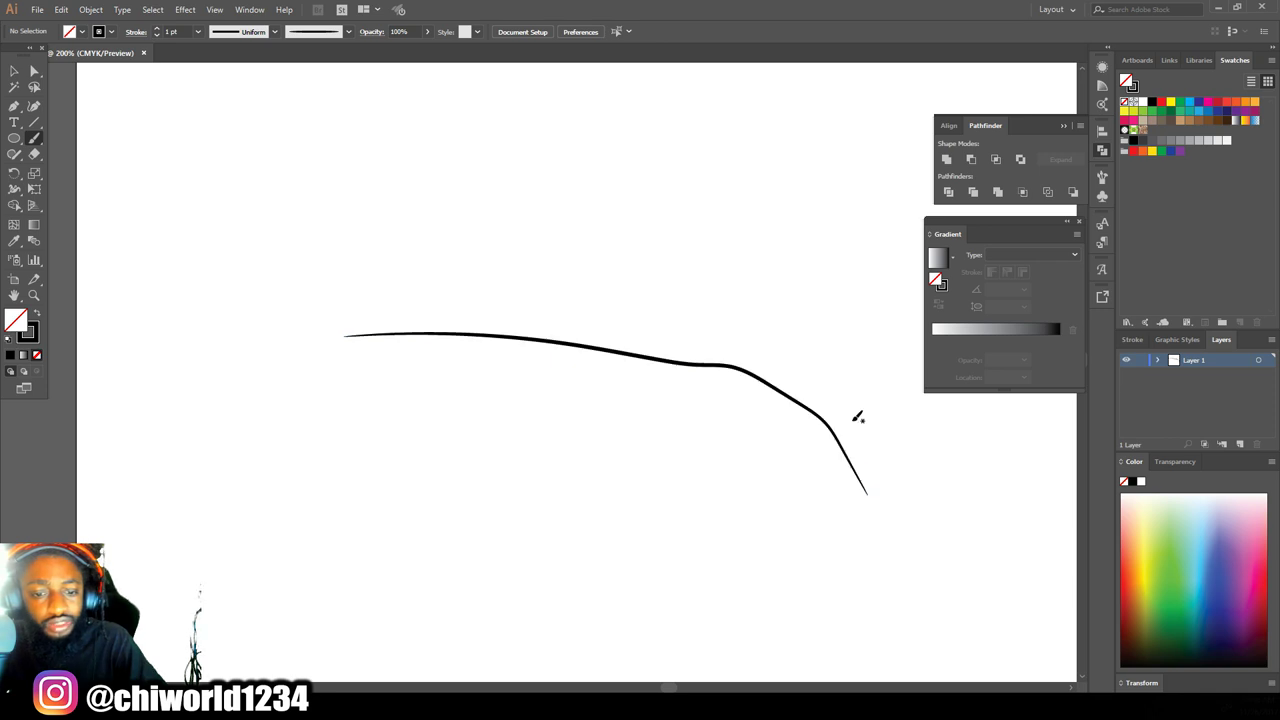
mouse_move(856, 362)
mouse_down()
mouse_move(734, 431)
mouse_move(640, 411)
mouse_move(546, 308)
mouse_up()
mouse_move(486, 247)
mouse_down()
mouse_move(530, 220)
mouse_move(564, 230)
mouse_move(568, 245)
mouse_move(502, 230)
mouse_up()
mouse_move(368, 570)
mouse_down()
mouse_move(447, 546)
mouse_move(501, 556)
mouse_move(532, 591)
mouse_move(531, 557)
mouse_move(493, 579)
mouse_move(456, 572)
mouse_move(380, 512)
mouse_up()
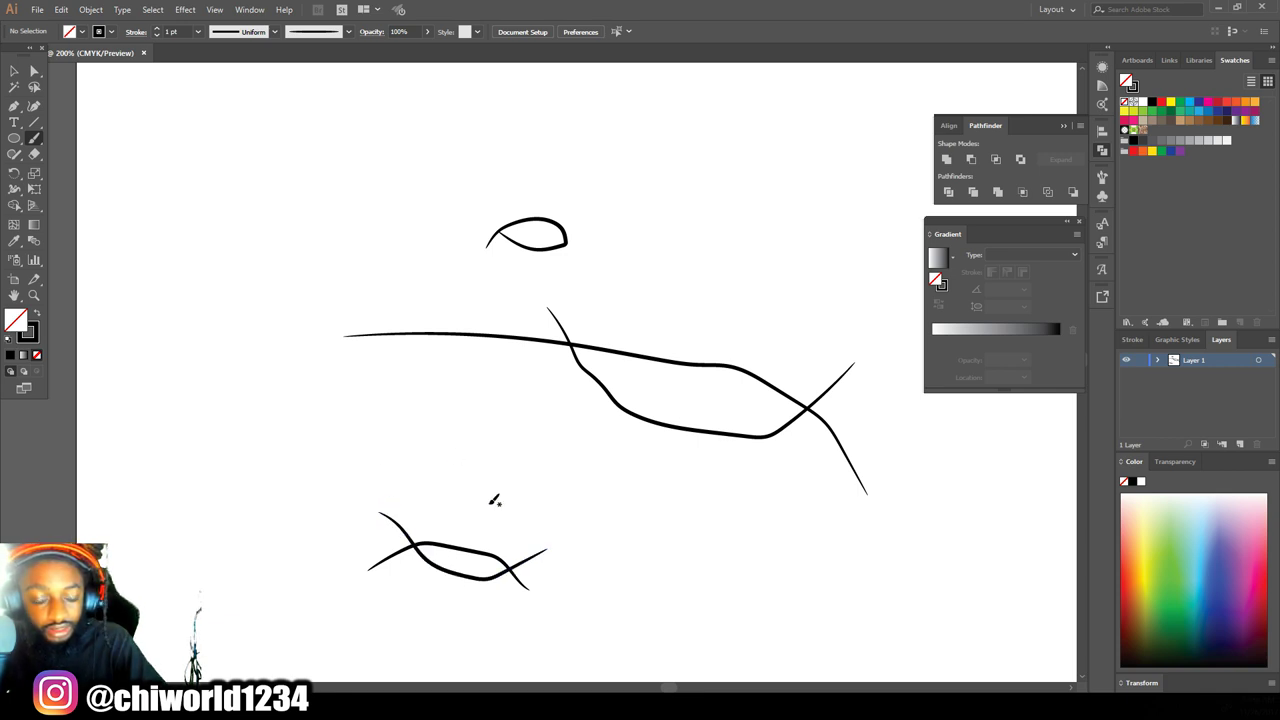
Step: Paint a group of crossing curved strokes to the right of the small pointed shape, with their ends overshooting the intersections
scroll(475, 482, down, 3)
mouse_move(788, 466)
mouse_down()
mouse_move(677, 503)
mouse_move(617, 575)
mouse_move(617, 483)
mouse_move(642, 464)
mouse_move(683, 460)
mouse_move(748, 519)
mouse_up()
mouse_move(773, 415)
mouse_down()
mouse_move(742, 492)
mouse_move(714, 513)
mouse_move(684, 504)
mouse_move(627, 440)
mouse_up()
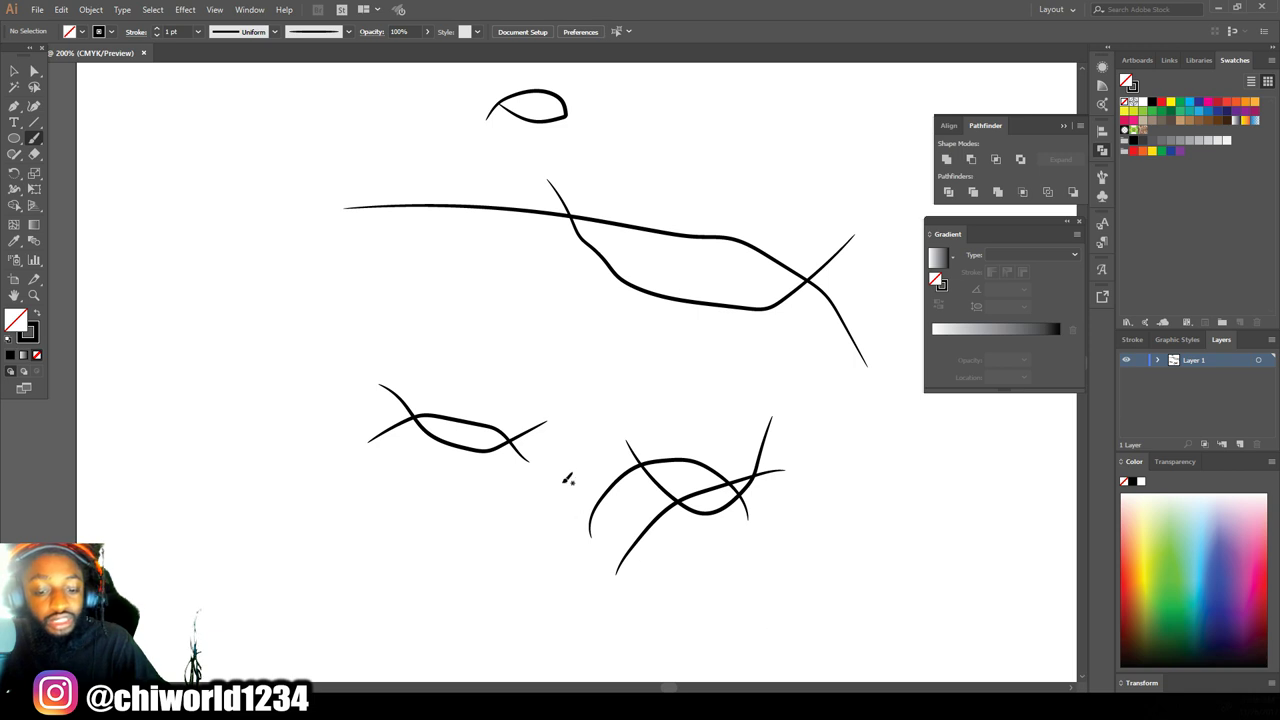
Step: Paint a basketball below the other shapes, with a round outline, two curved side seams and crossing centre lines extending past the outline
scroll(537, 463, down, 4)
mouse_move(393, 538)
mouse_down()
mouse_move(478, 548)
mouse_move(533, 482)
mouse_move(519, 441)
mouse_move(458, 411)
mouse_move(406, 420)
mouse_move(383, 490)
mouse_move(395, 529)
mouse_move(441, 568)
mouse_up()
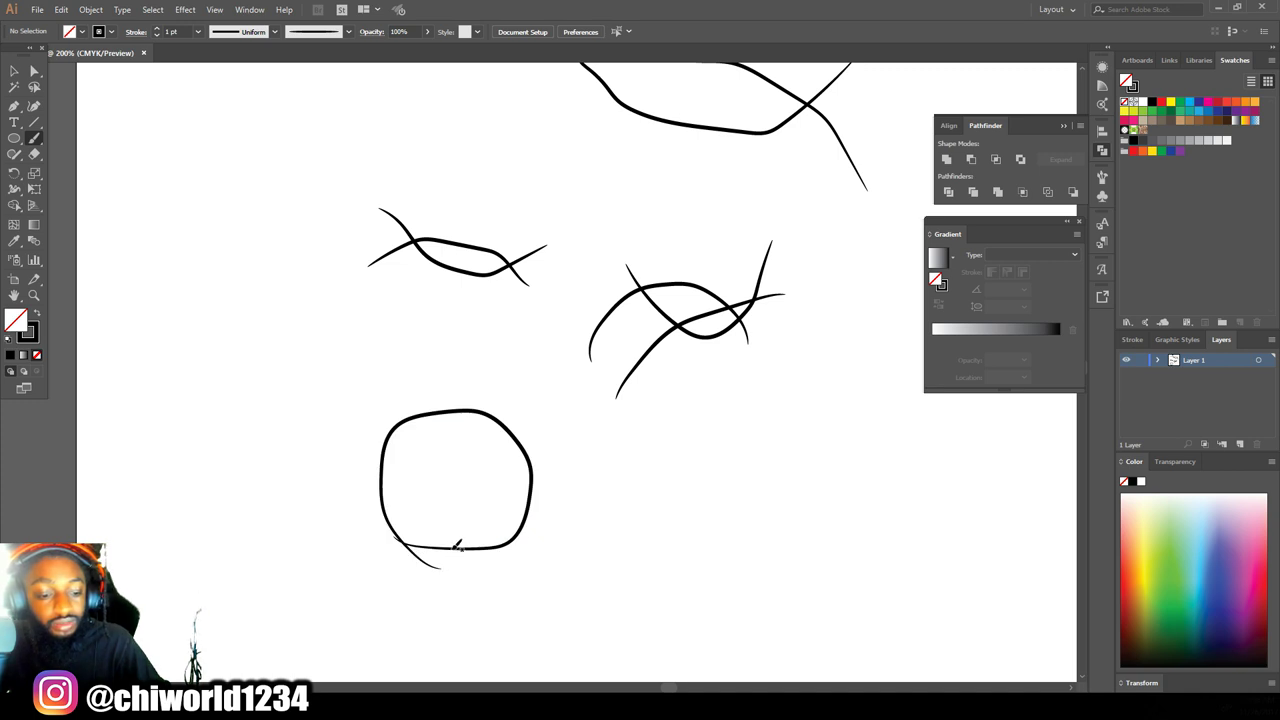
drag(455, 543, 463, 404)
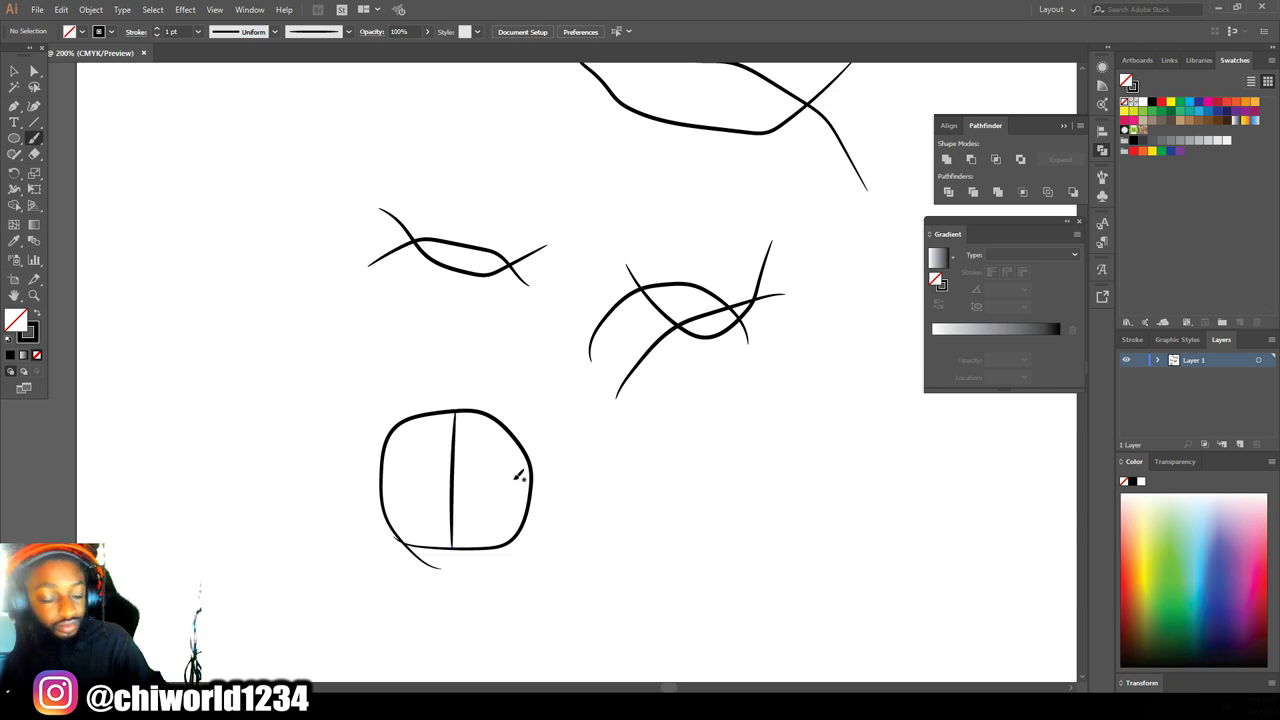
key(ctrl+z)
mouse_move(567, 574)
mouse_down()
mouse_move(487, 513)
mouse_move(477, 466)
mouse_move(500, 416)
mouse_move(561, 406)
mouse_up()
mouse_move(345, 577)
mouse_down()
mouse_move(395, 557)
mouse_move(430, 507)
mouse_move(423, 432)
mouse_move(380, 388)
mouse_up()
drag(332, 482, 578, 494)
drag(452, 346, 455, 589)
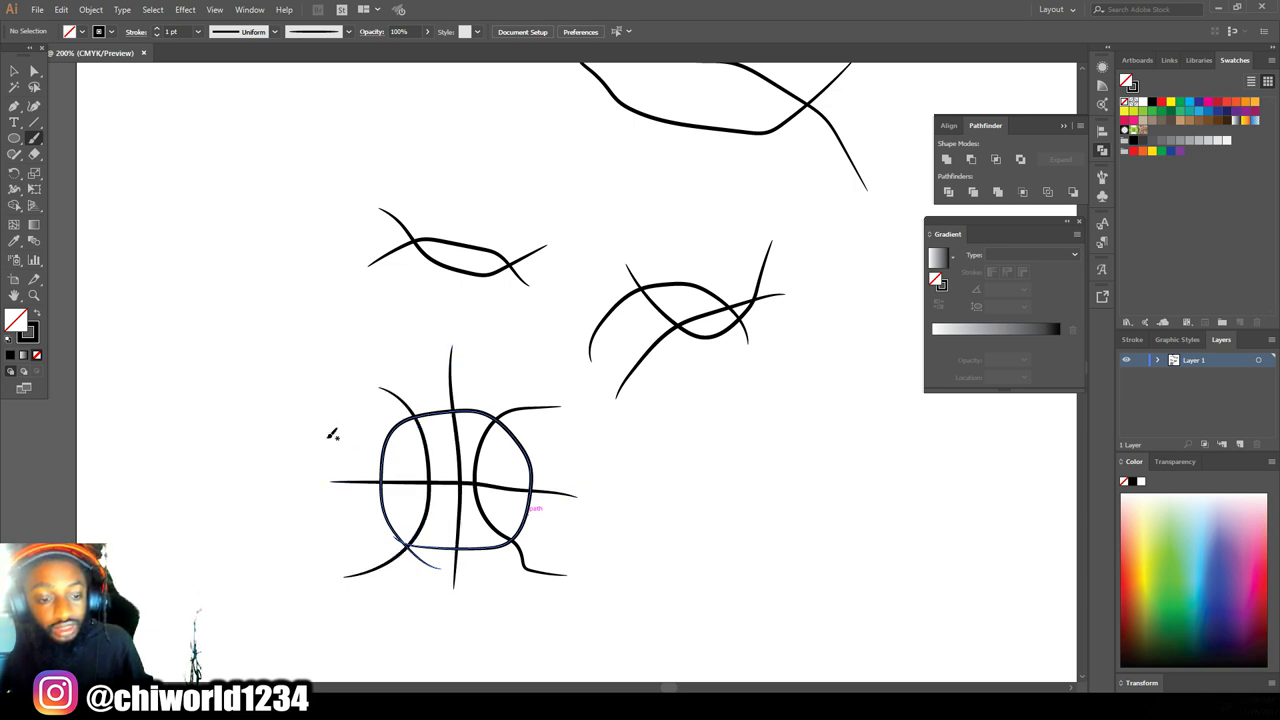
Step: Expand the appearance of all the basketball strokes and split them with the Pathfinder Divide operation
click(15, 70)
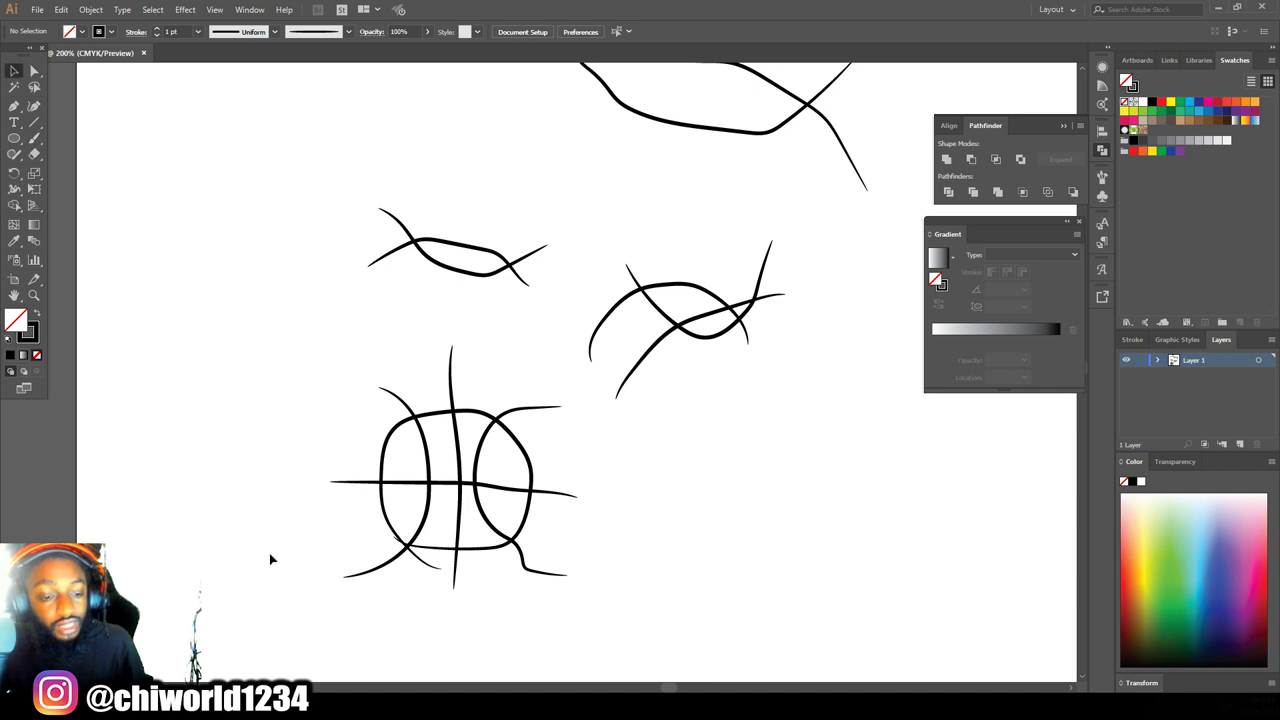
mouse_move(290, 596)
mouse_down()
mouse_move(691, 269)
mouse_move(540, 371)
mouse_move(562, 355)
mouse_up()
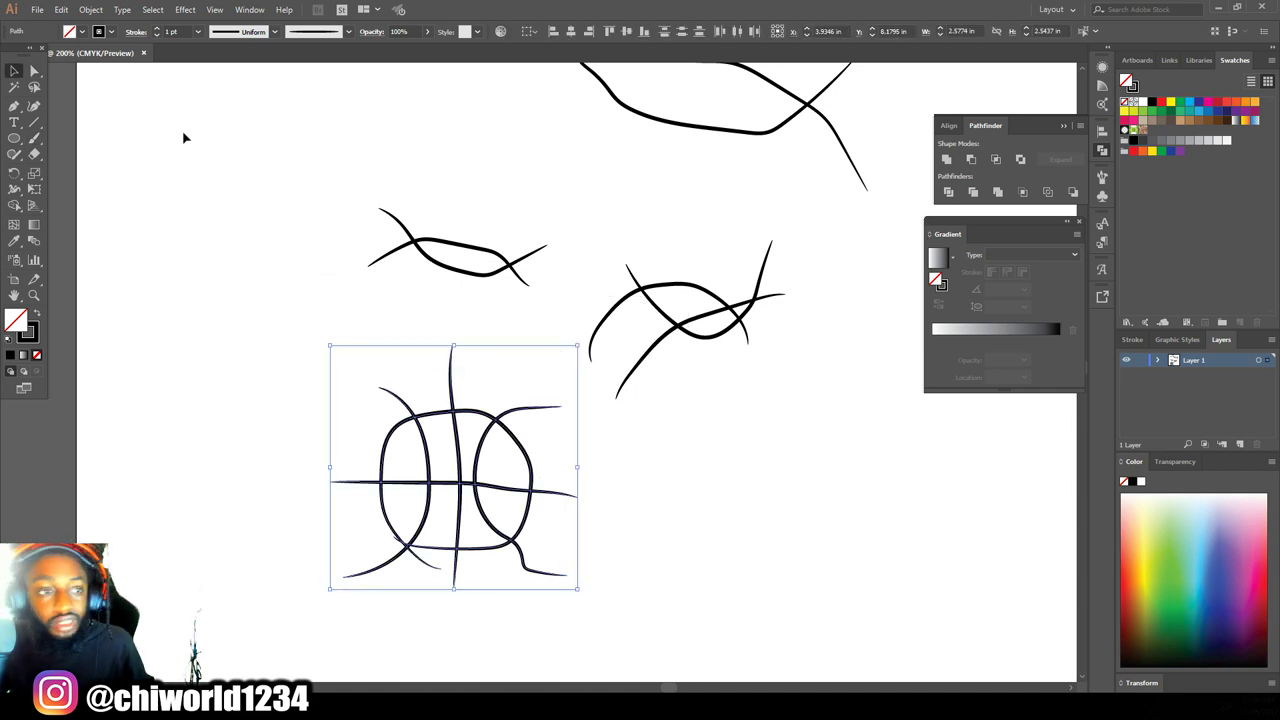
click(90, 9)
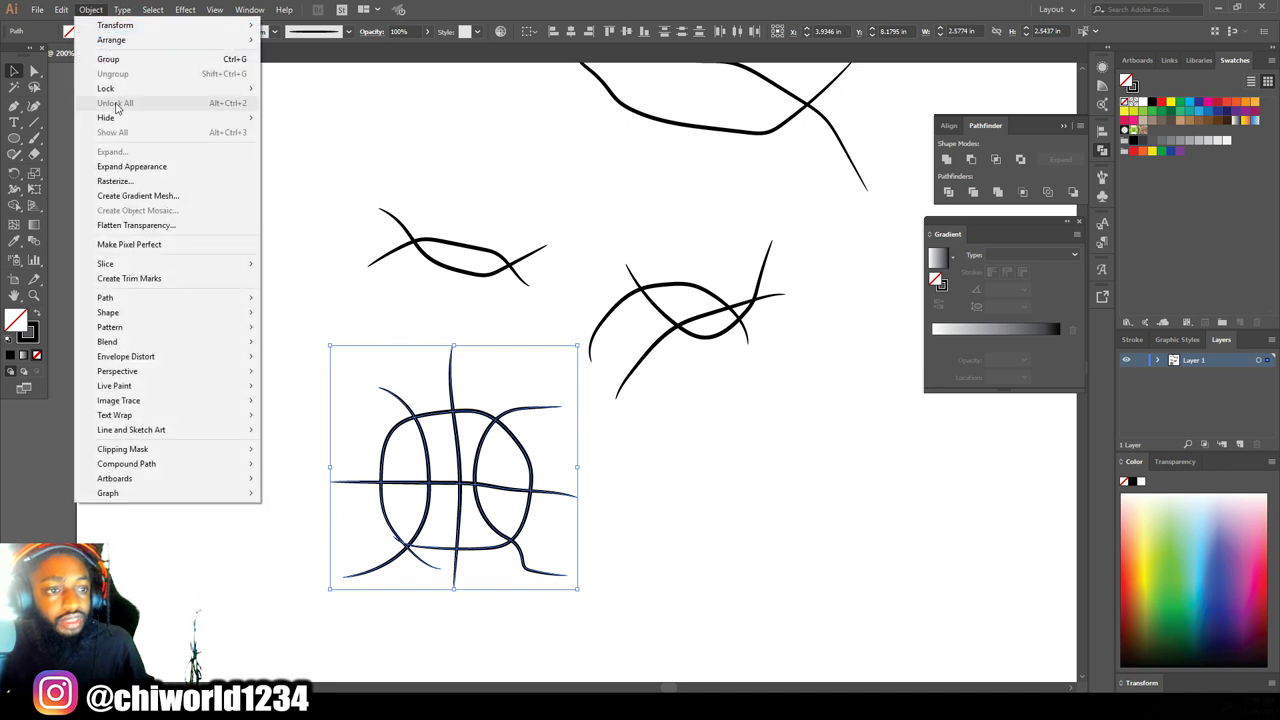
click(124, 166)
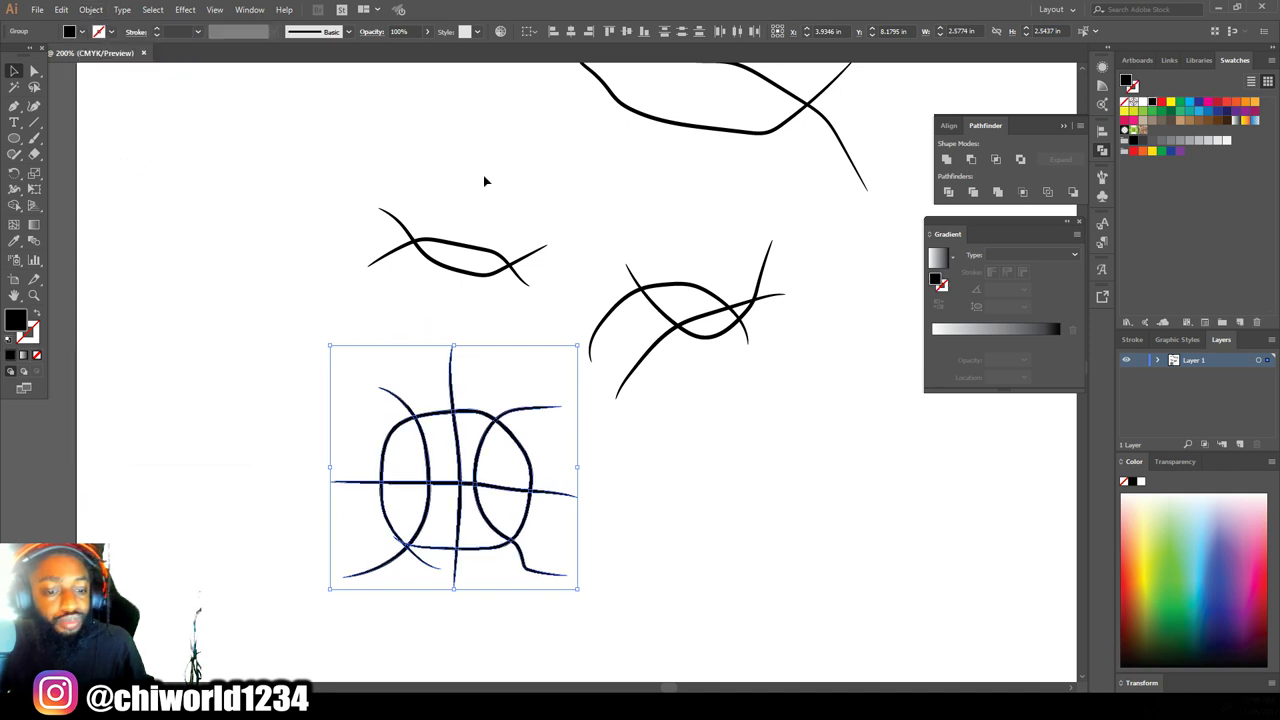
click(953, 192)
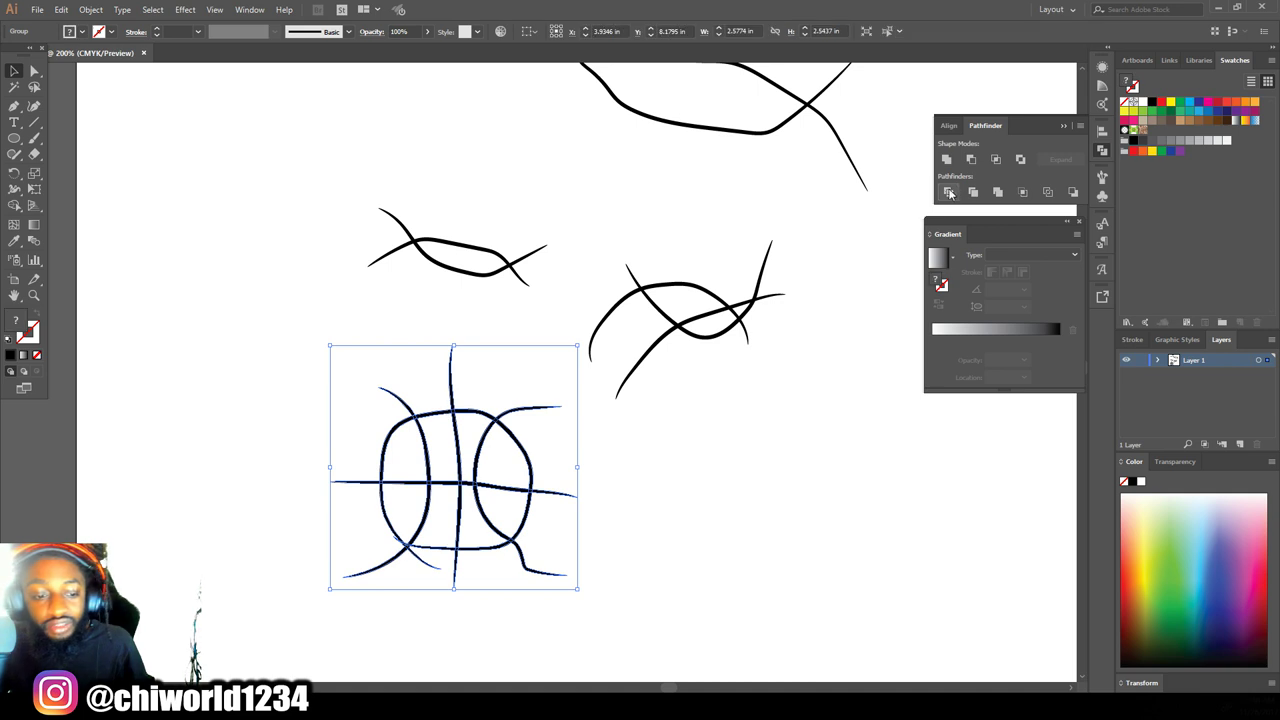
Step: Isolate the divided basketball group and delete the overshooting line ends above it, to its right and at its lower right
click(420, 368)
click(451, 372)
right_click(452, 382)
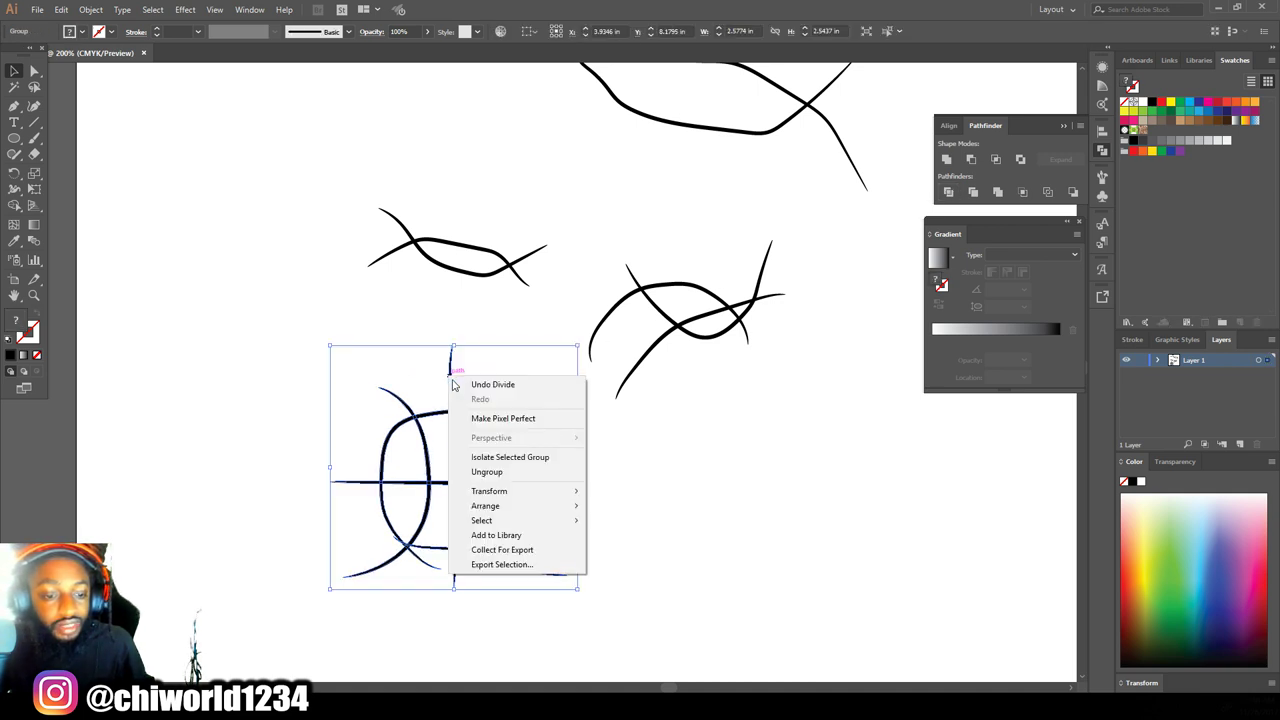
click(491, 457)
drag(432, 364, 550, 392)
drag(540, 400, 587, 462)
key(Delete)
click(574, 497)
key(Delete)
click(543, 570)
key(Delete)
Step: Delete the basketball's remaining overshooting ends below, on the left and at the upper left, and exit isolation mode
mouse_move(390, 586)
mouse_down()
mouse_move(491, 583)
mouse_move(478, 570)
mouse_up()
key(Delete)
drag(390, 566, 376, 557)
key(Delete)
click(361, 482)
key(Delete)
drag(362, 440, 432, 377)
key(Delete)
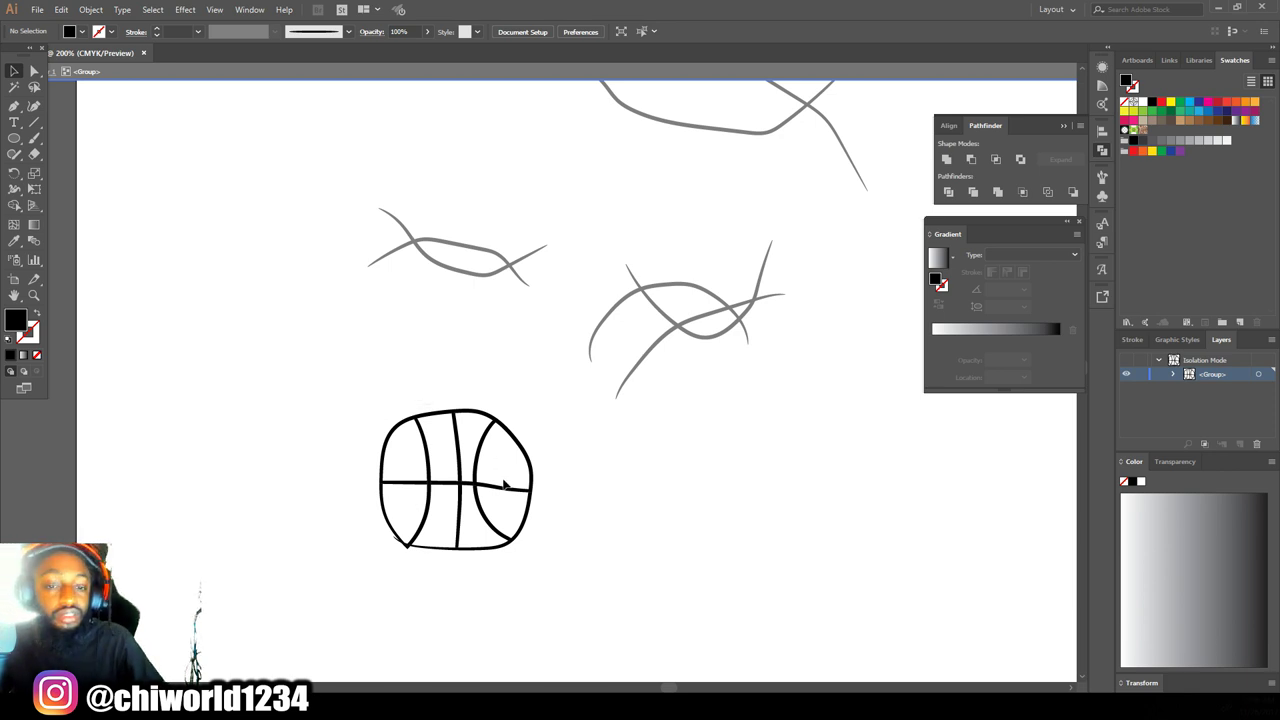
key(Escape)
Step: Delete all the practice artwork on the artboard, including the basketball
key(ctrl+minus)
key(ctrl+minus)
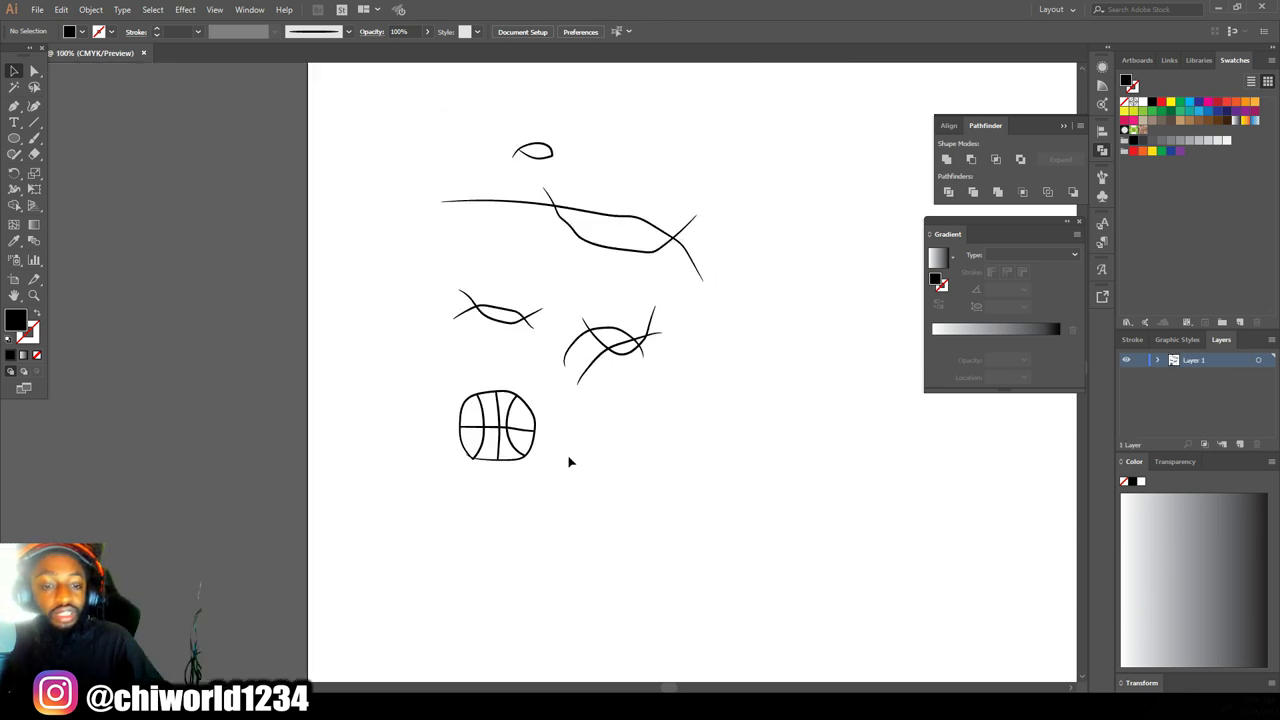
mouse_move(398, 558)
mouse_down()
mouse_move(726, 138)
mouse_move(716, 151)
mouse_up()
key(Delete)
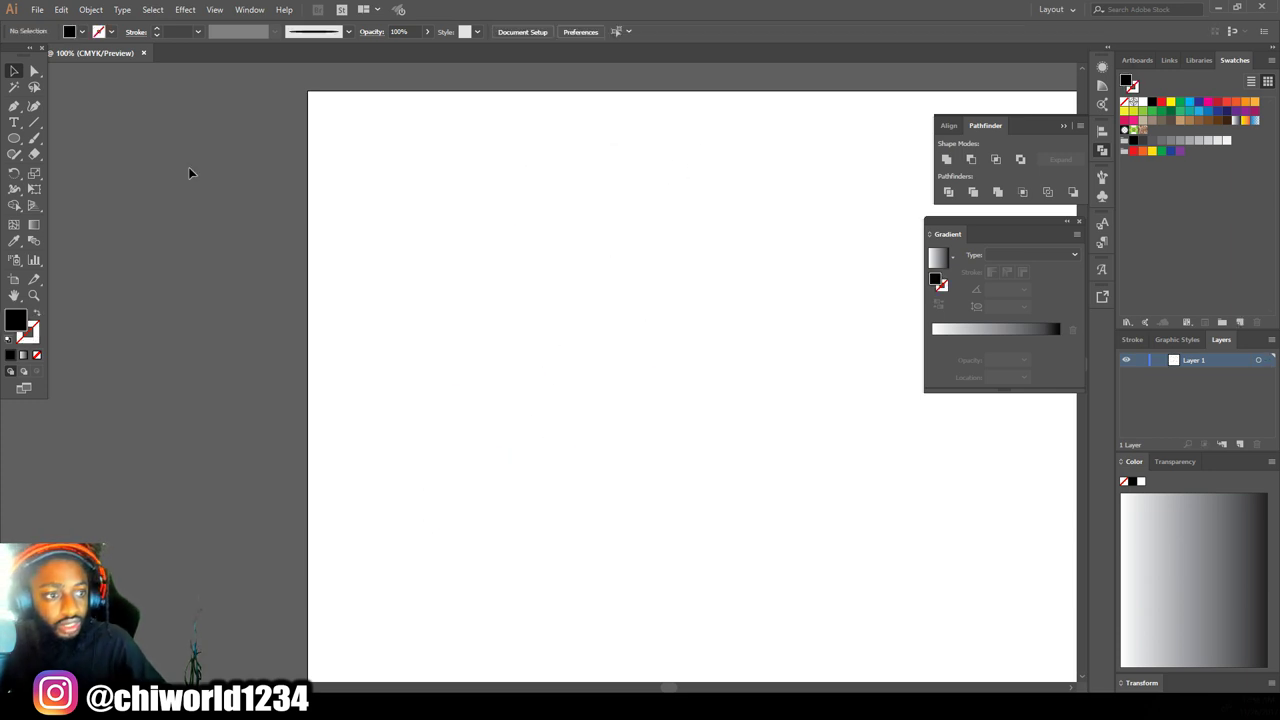
Step: Set the Paintbrush fidelity fully to Smooth, and paint and undo one curved test stroke
double_click(36, 140)
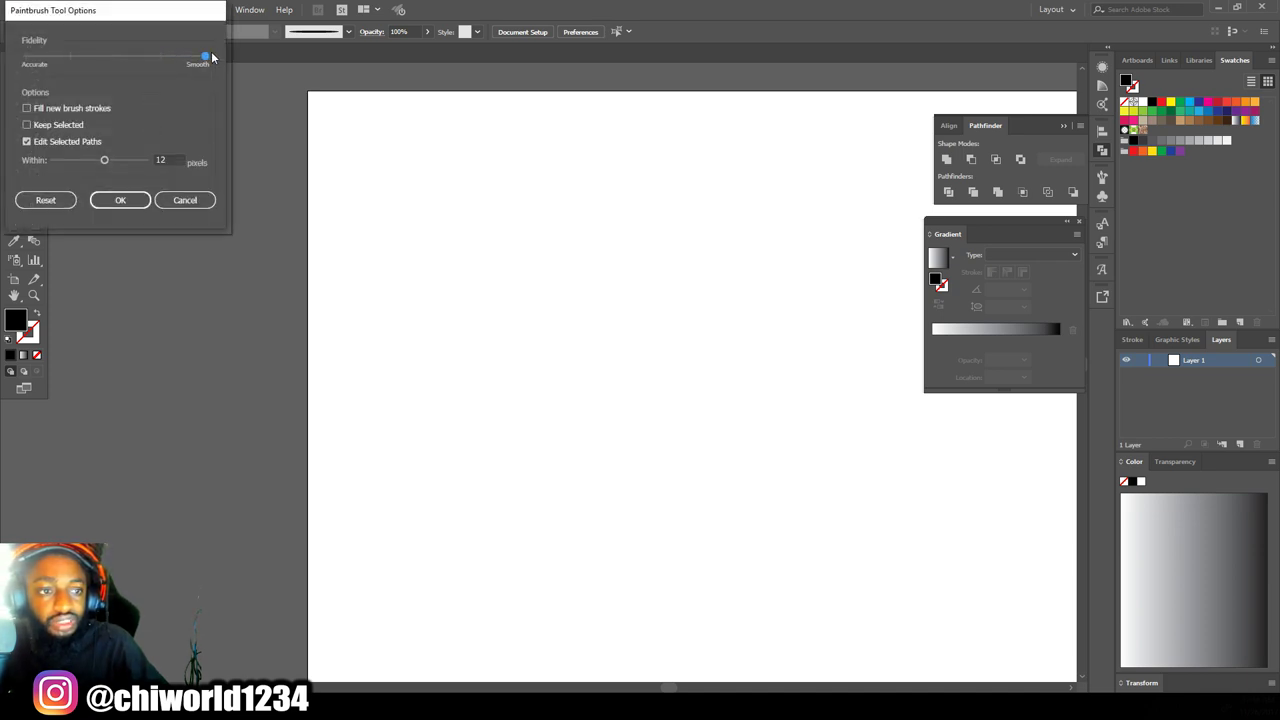
click(121, 201)
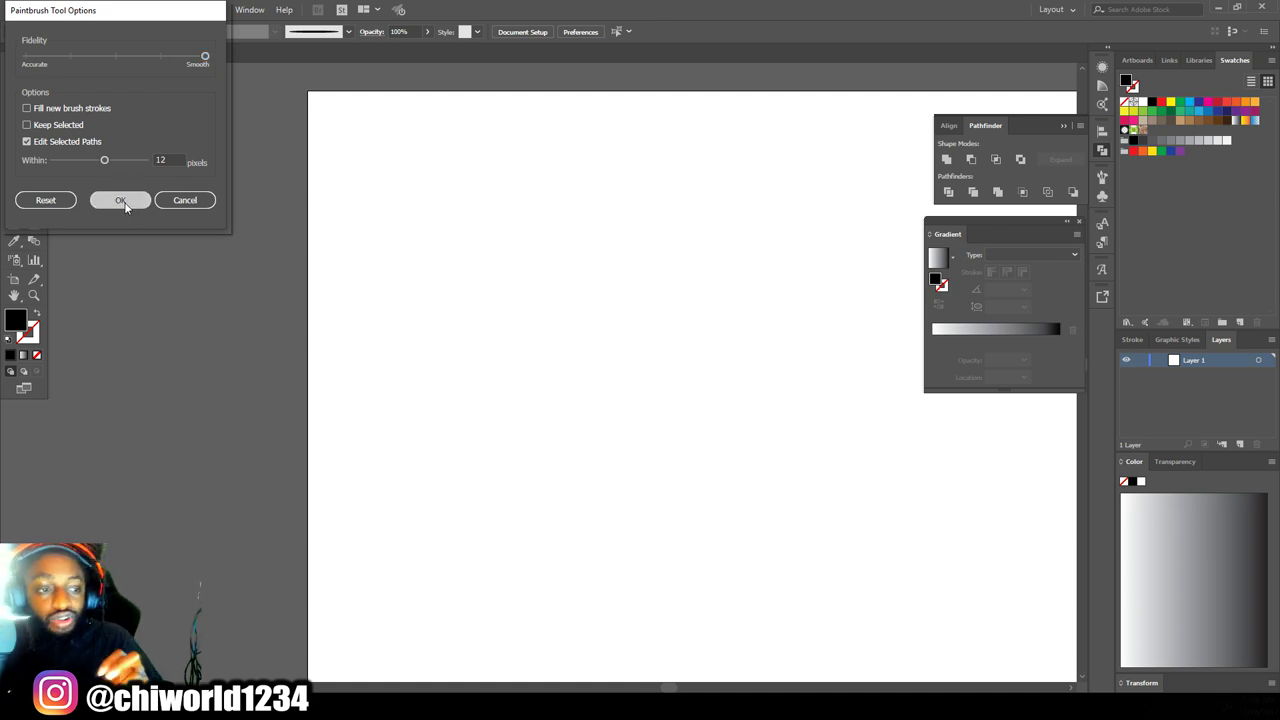
mouse_move(477, 213)
mouse_down()
mouse_move(600, 215)
mouse_move(697, 281)
mouse_up()
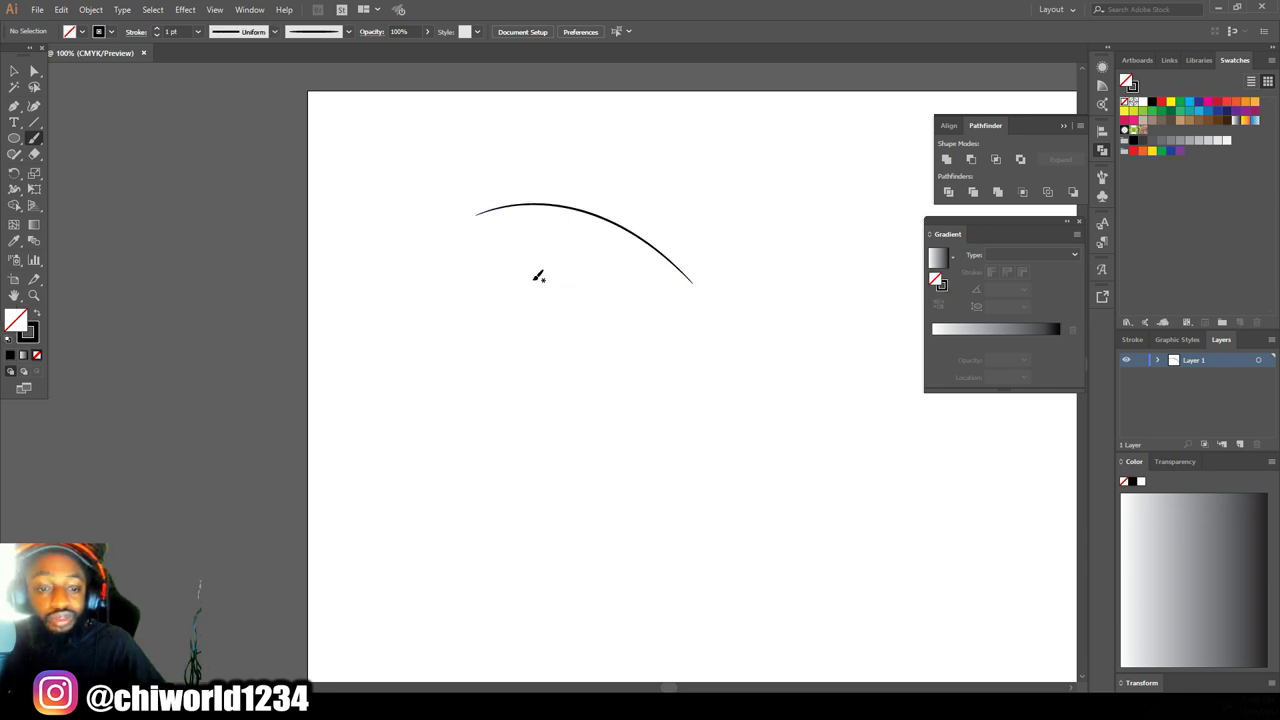
key(ctrl+z)
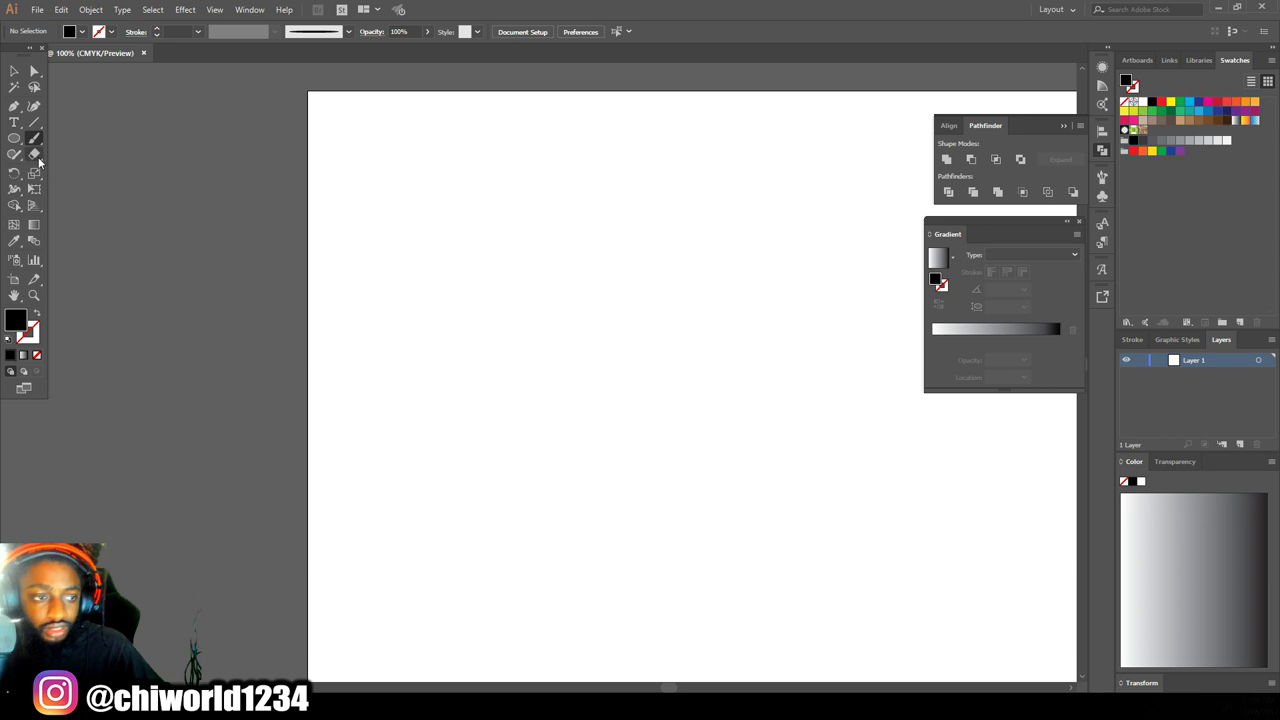
Step: Try drawing two large black-filled freehand shapes with the Pencil tool, undoing each one
click(14, 155)
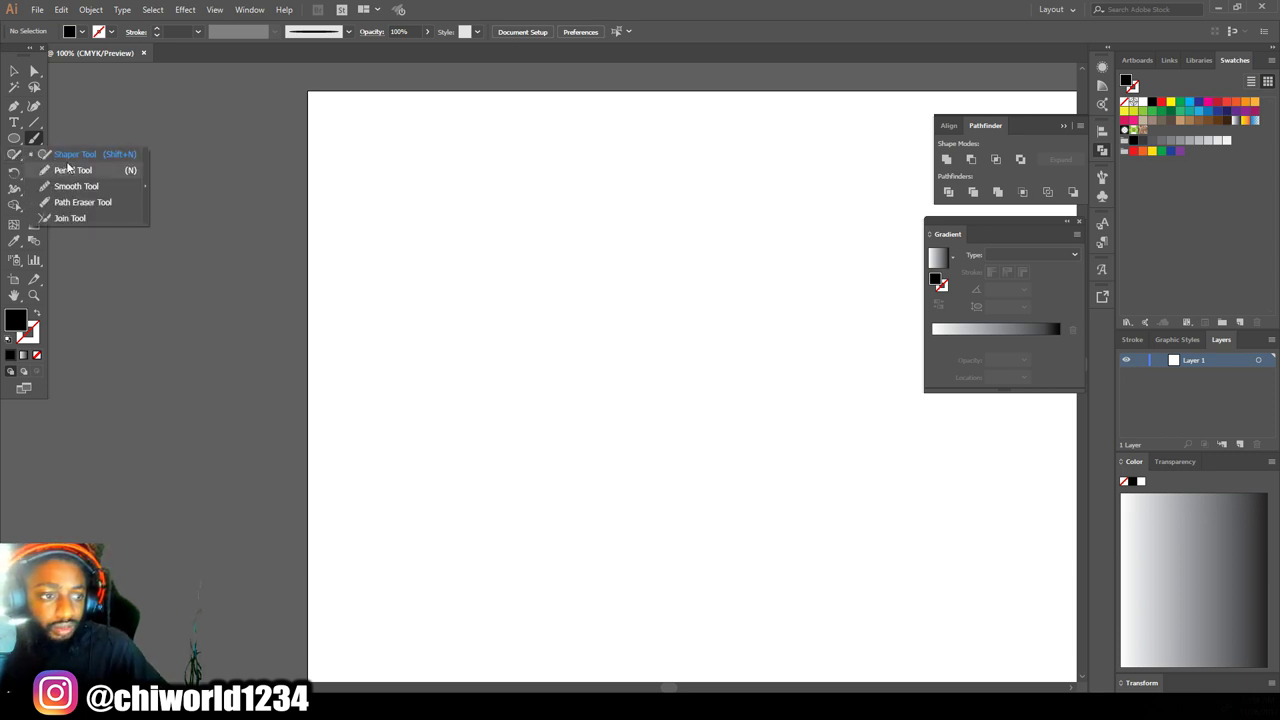
click(60, 171)
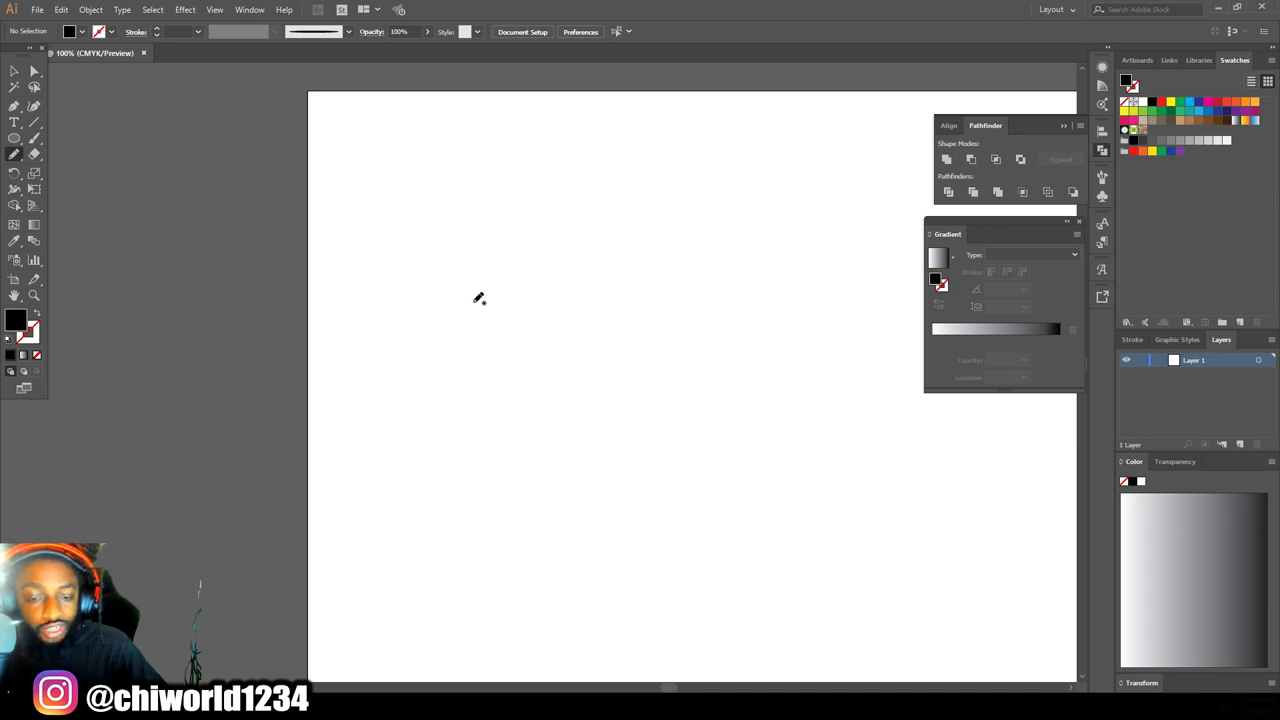
mouse_move(515, 214)
mouse_down()
mouse_move(545, 400)
mouse_move(703, 409)
mouse_move(726, 290)
mouse_move(607, 222)
mouse_move(566, 218)
mouse_up()
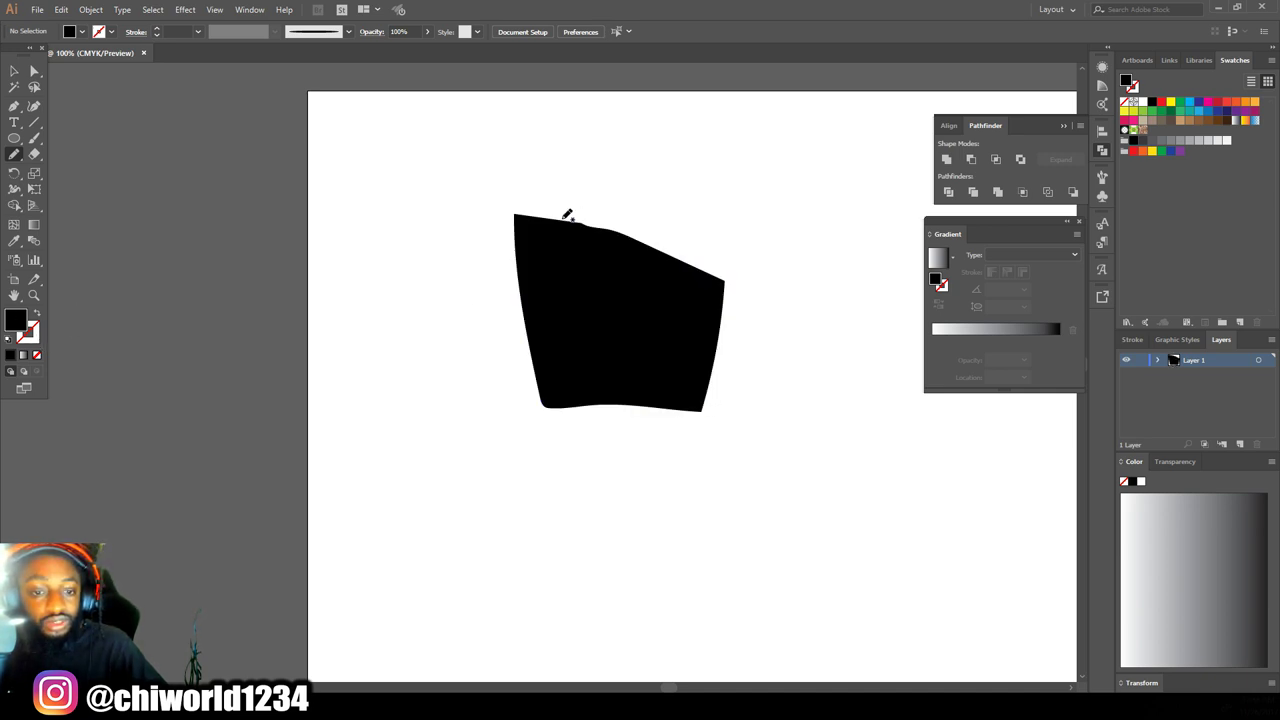
key(ctrl+z)
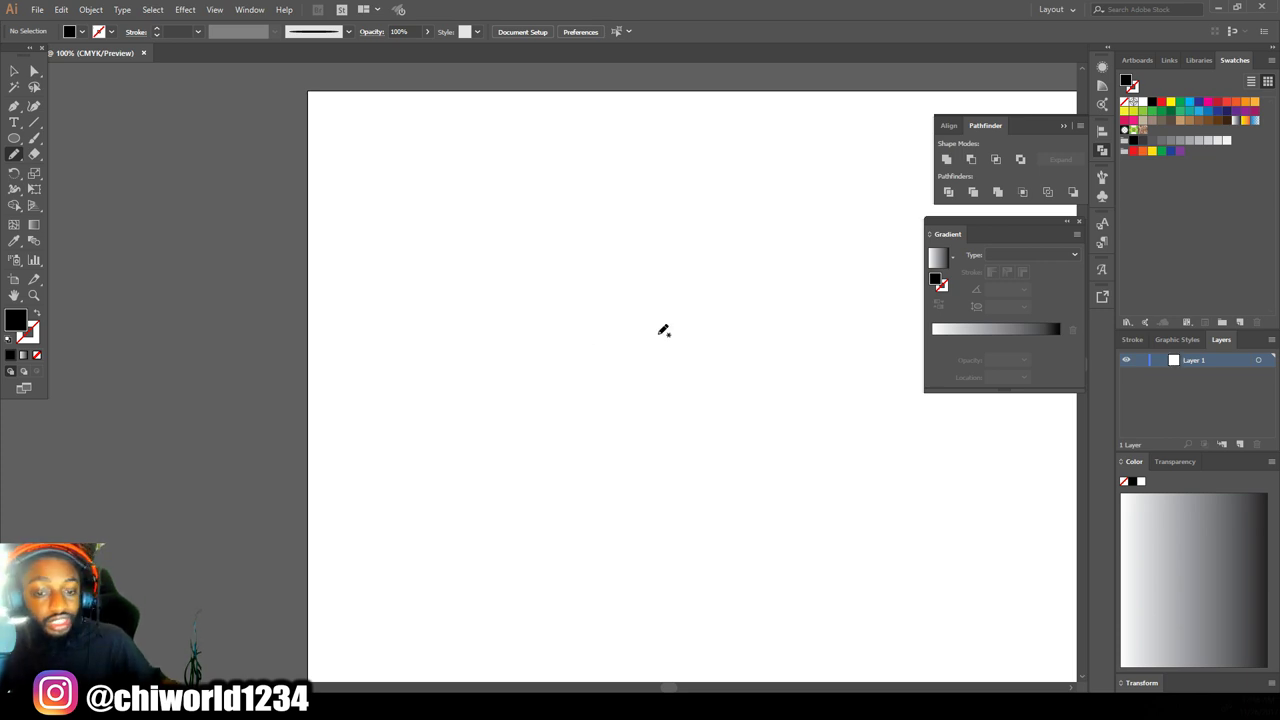
mouse_move(761, 339)
mouse_down()
mouse_move(765, 462)
mouse_move(756, 379)
mouse_move(714, 360)
mouse_move(709, 303)
mouse_move(631, 268)
mouse_move(490, 264)
mouse_move(491, 242)
mouse_move(525, 189)
mouse_move(592, 155)
mouse_move(678, 162)
mouse_move(733, 193)
mouse_move(760, 299)
mouse_up()
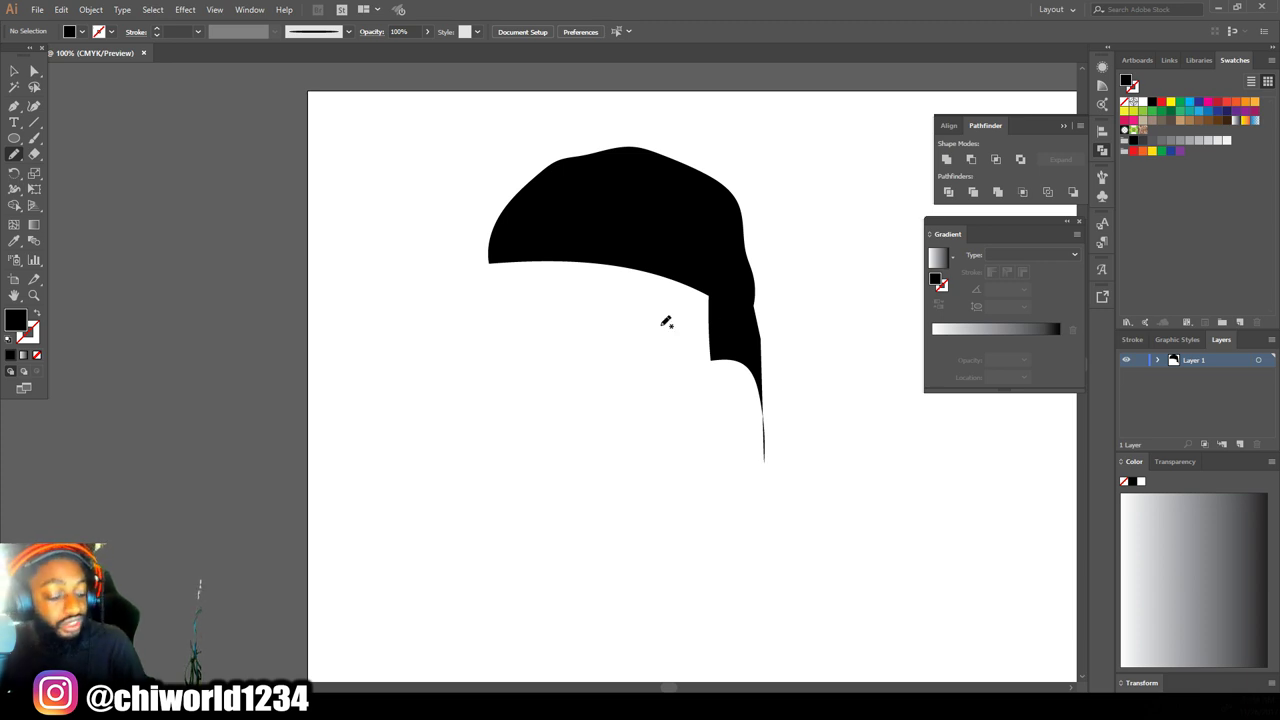
key(ctrl+z)
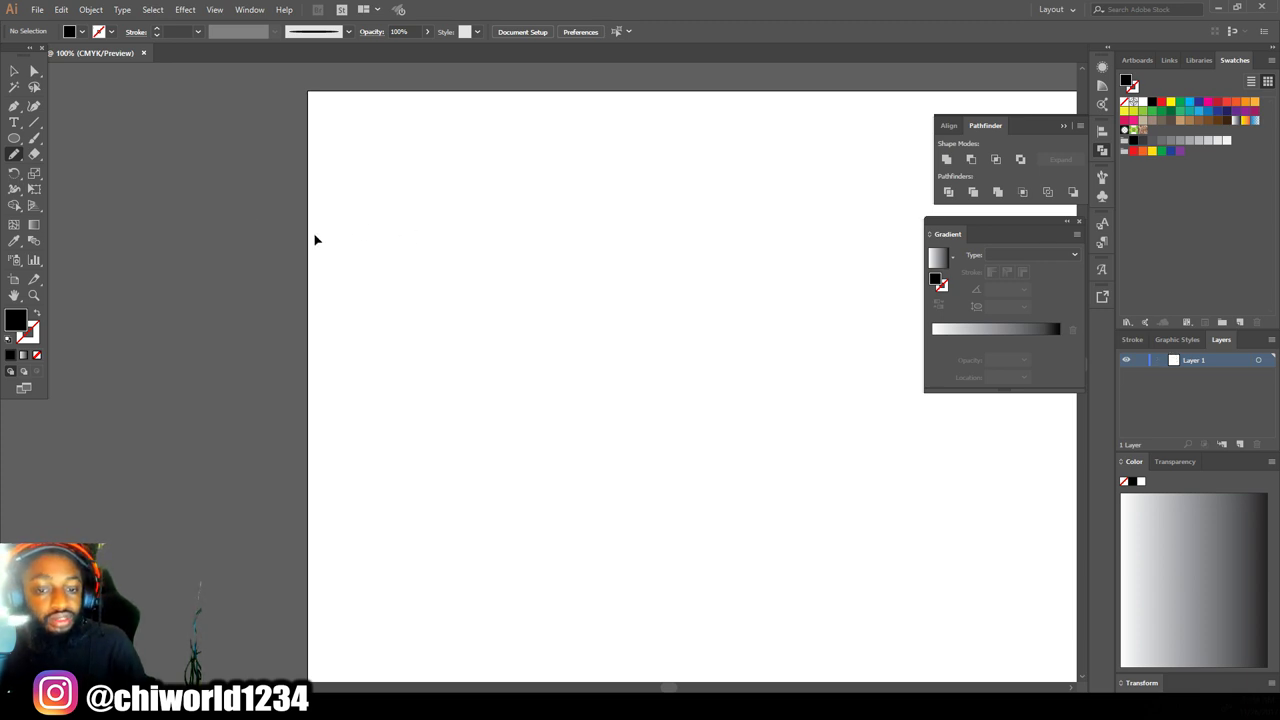
Step: Place the portrait photo of the smiling man on the empty artboard as a linked image
scroll(539, 373, down, 1)
scroll(689, 237, down, 3)
key(ctrl+minus)
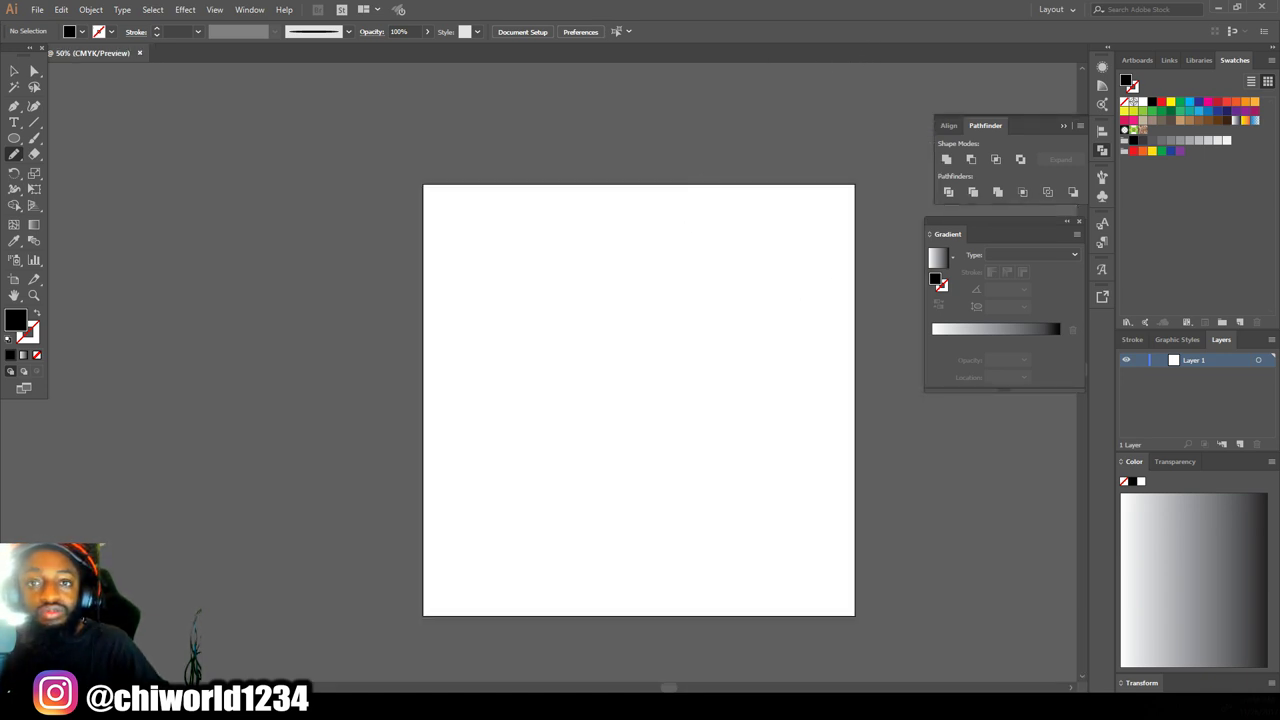
drag(478, 5, 620, 440)
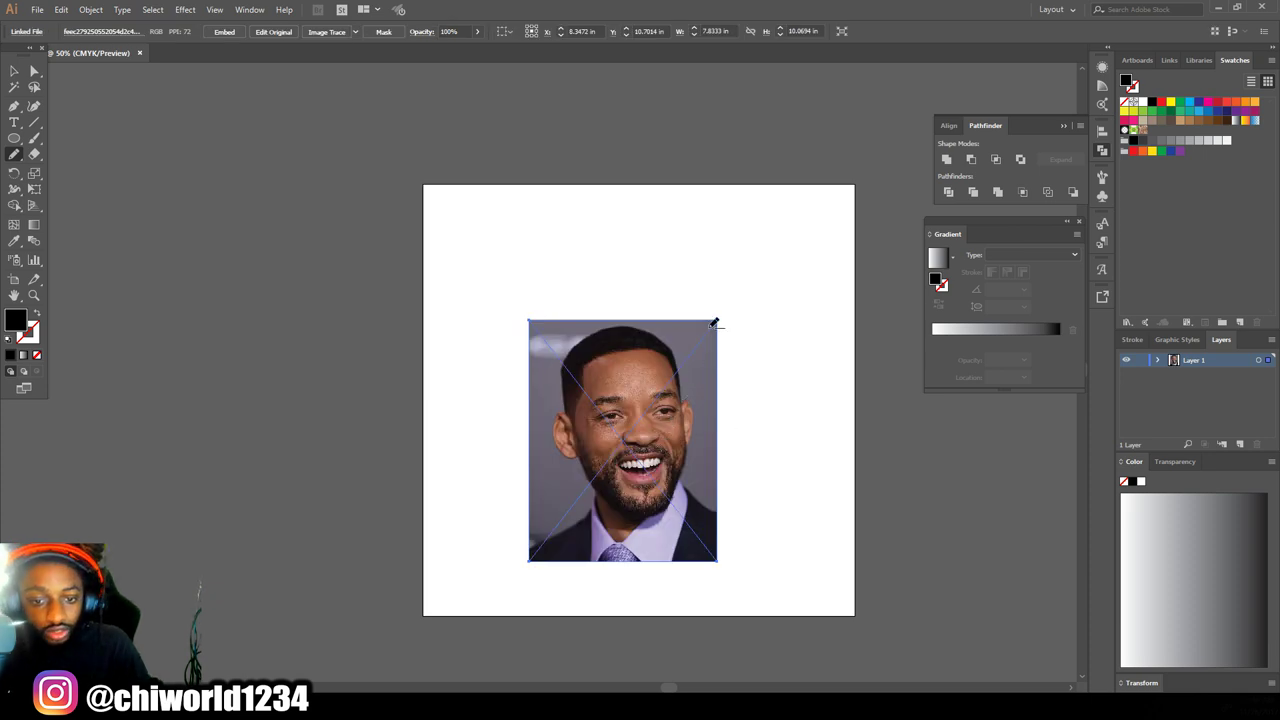
Step: Enlarge the portrait photo to about 21.24 by 27.31 in and position it so the face fills the artboard
click(14, 70)
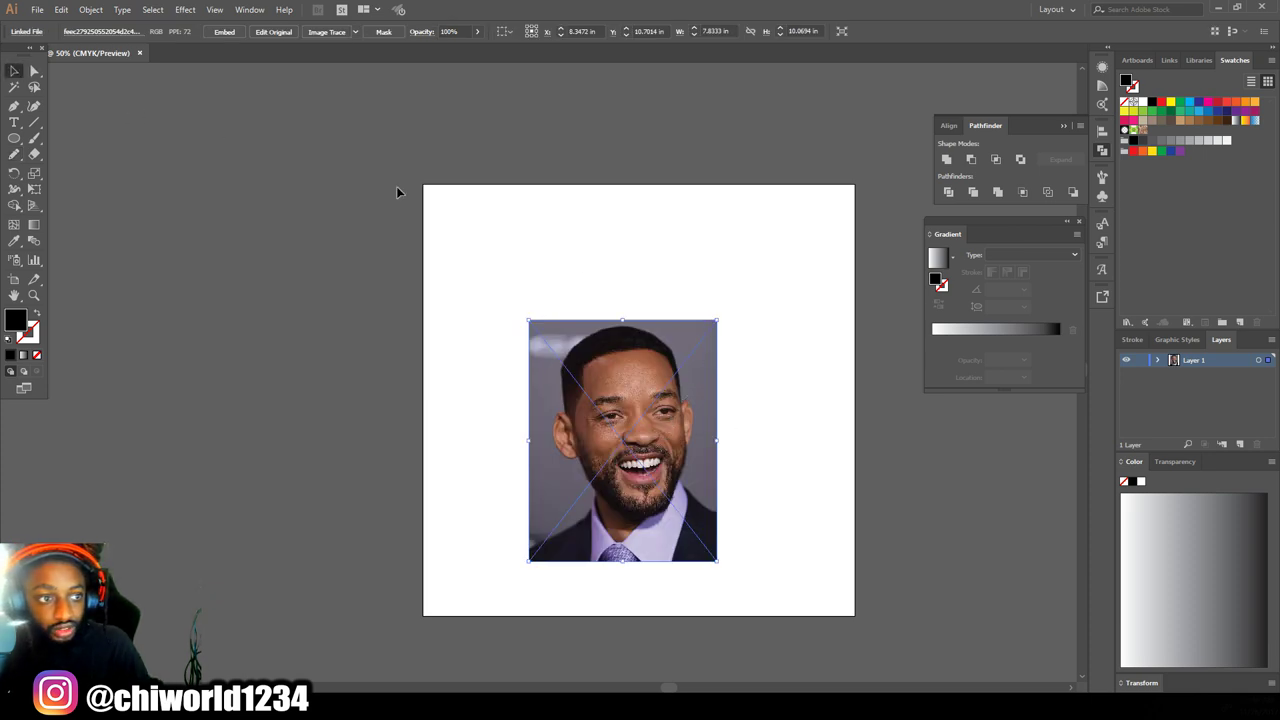
drag(718, 320, 931, 93)
scroll(790, 270, down, 2)
drag(752, 290, 657, 402)
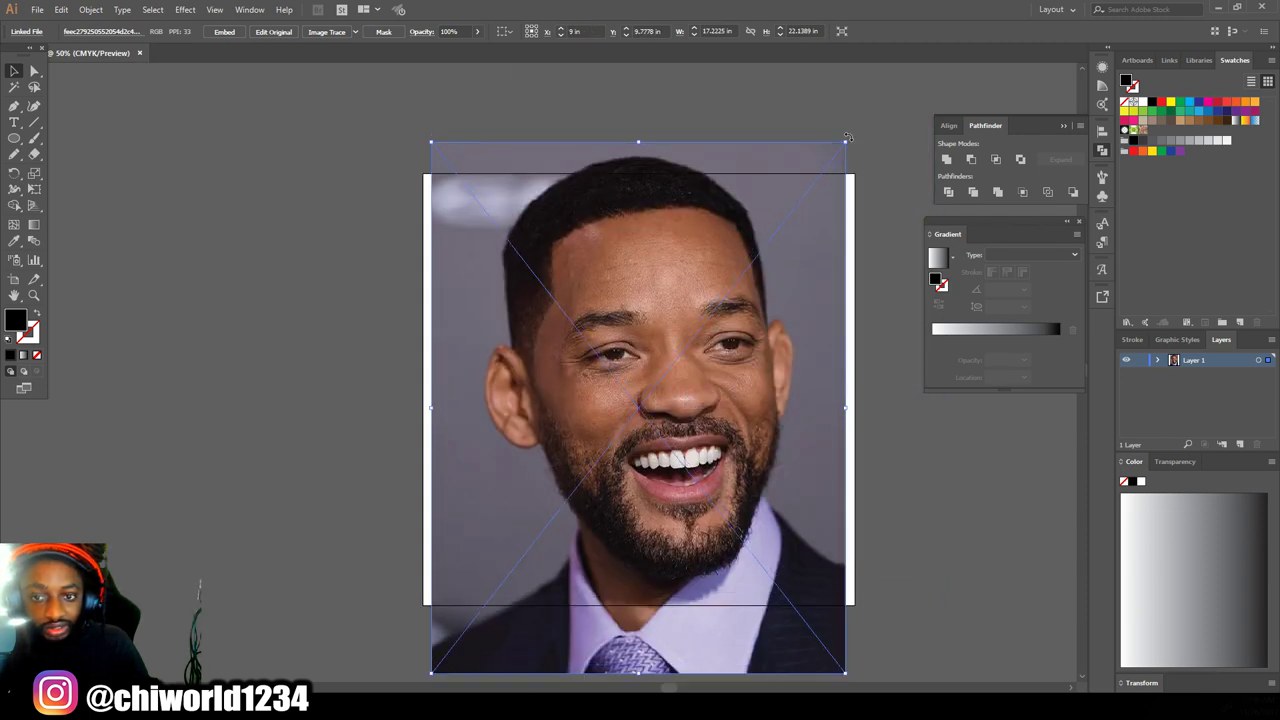
drag(845, 141, 875, 96)
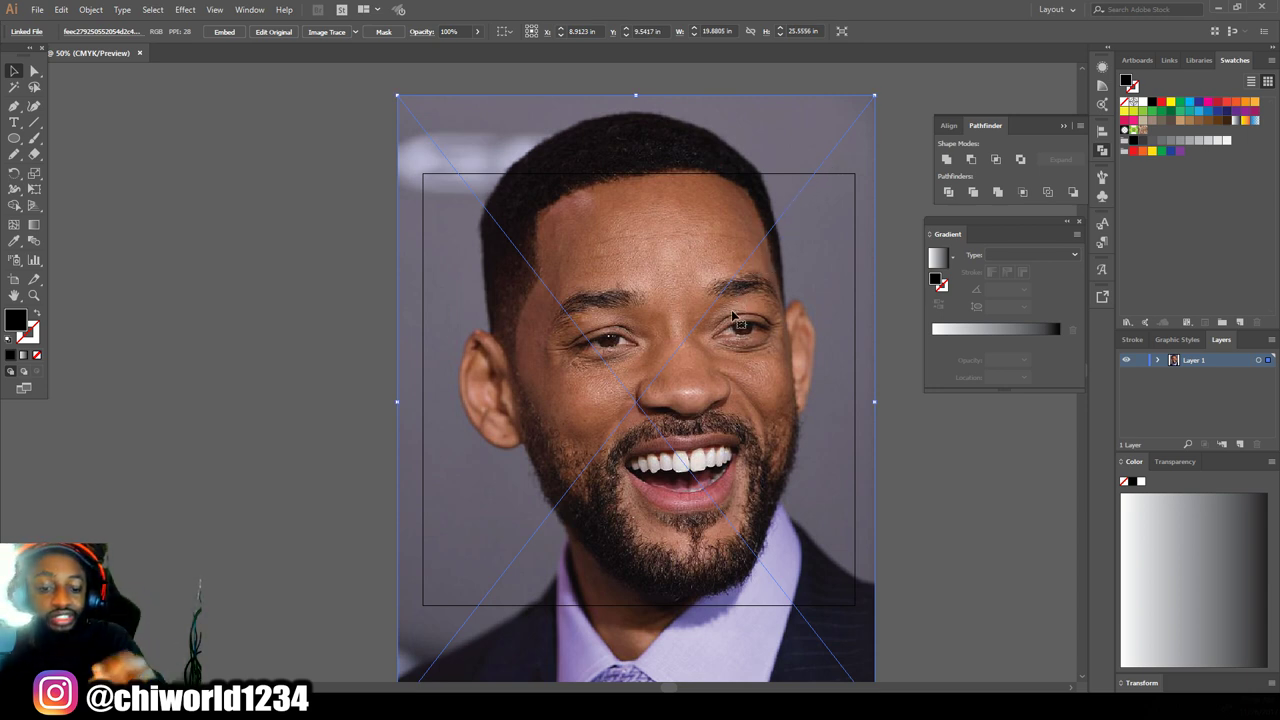
drag(722, 259, 704, 282)
drag(848, 120, 879, 80)
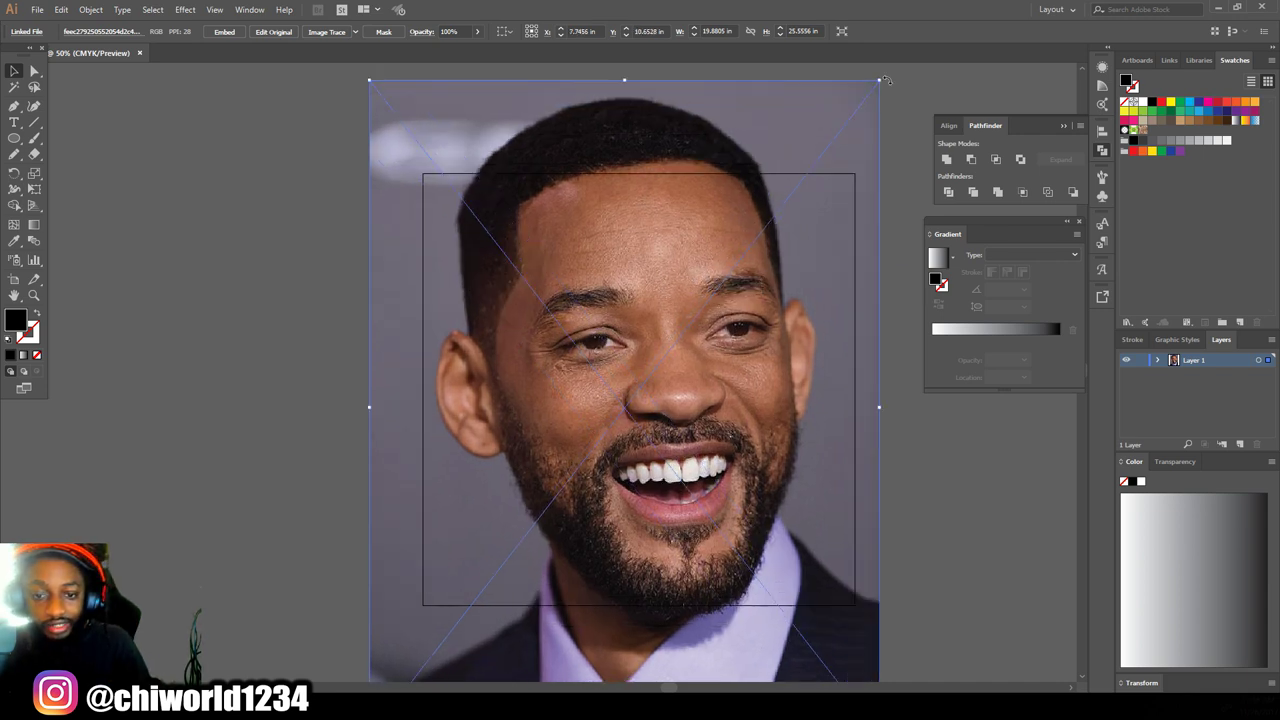
Step: Lower the portrait photo's opacity to 62% and lock its layer
click(476, 33)
drag(473, 49, 456, 53)
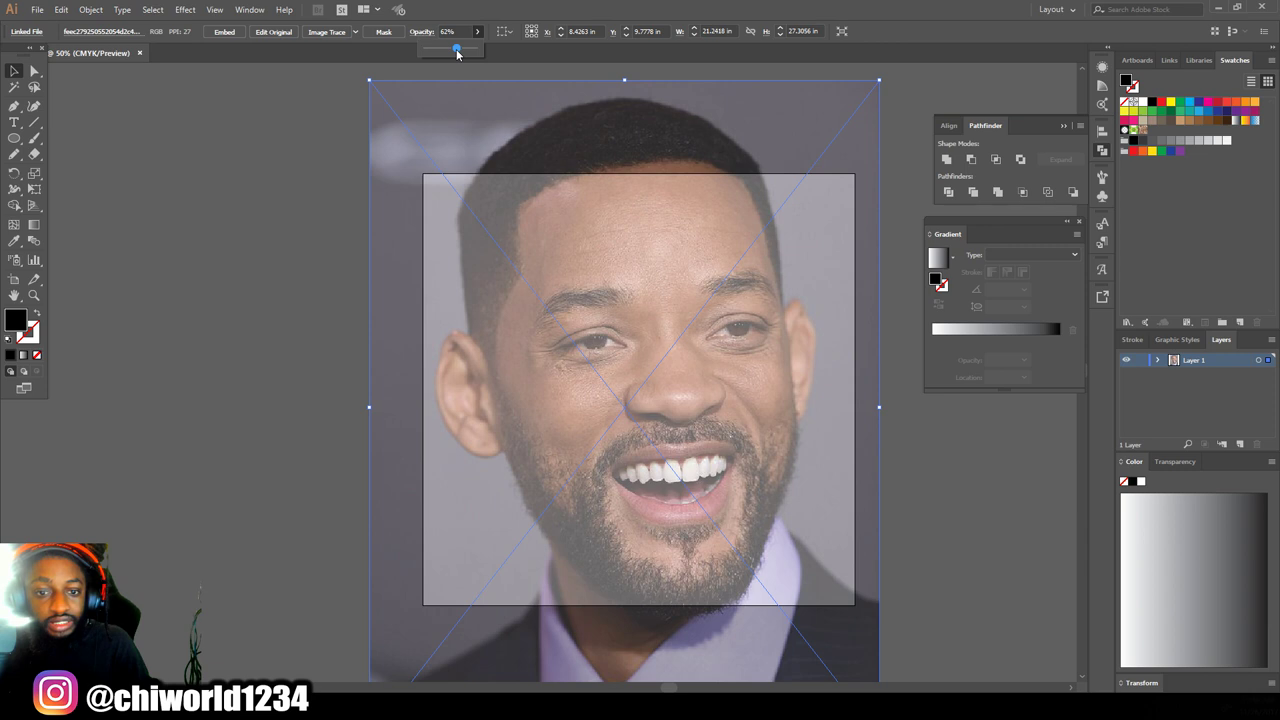
click(1141, 361)
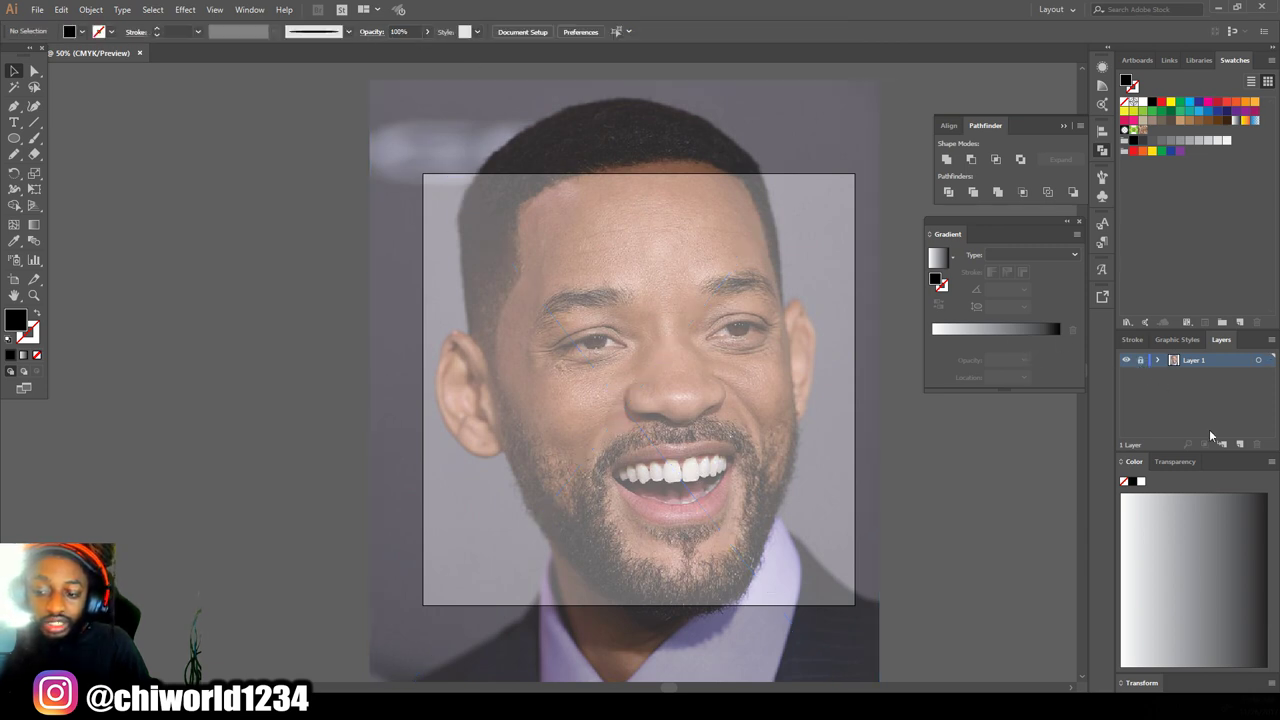
Step: Add a new layer above the locked photo layer and get the Paintbrush ready at the eye on the left
click(1240, 444)
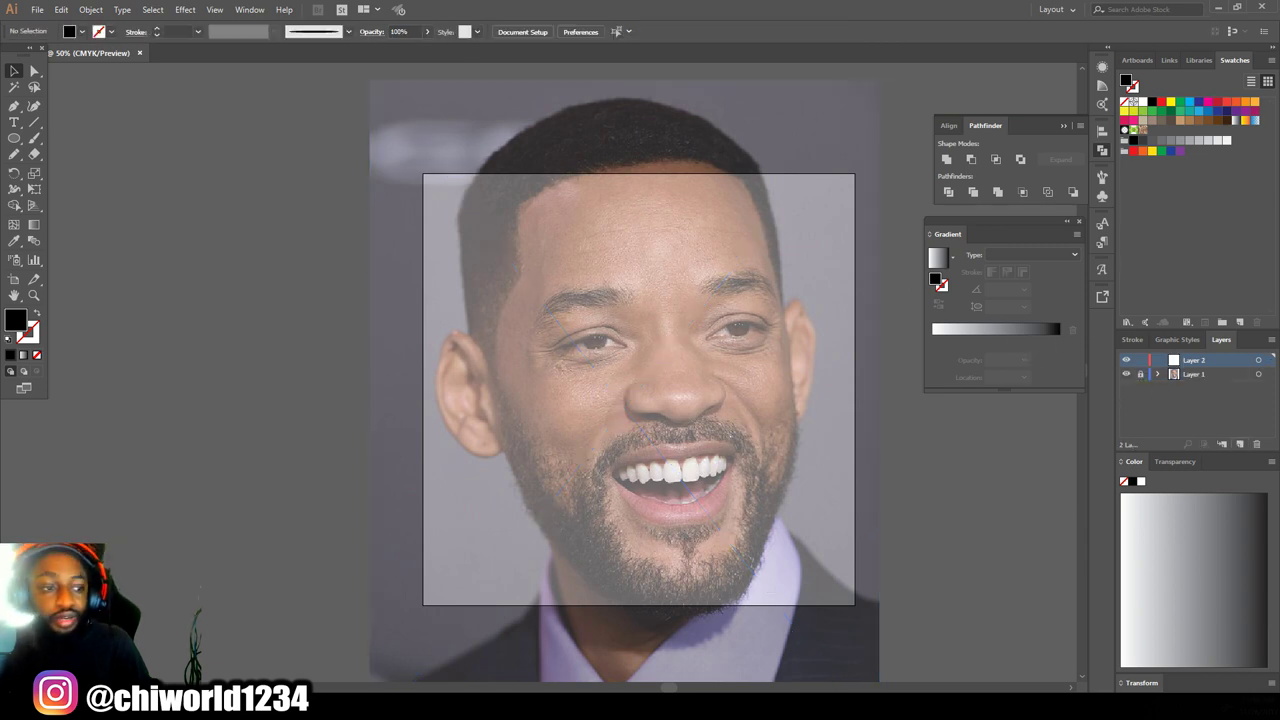
click(36, 140)
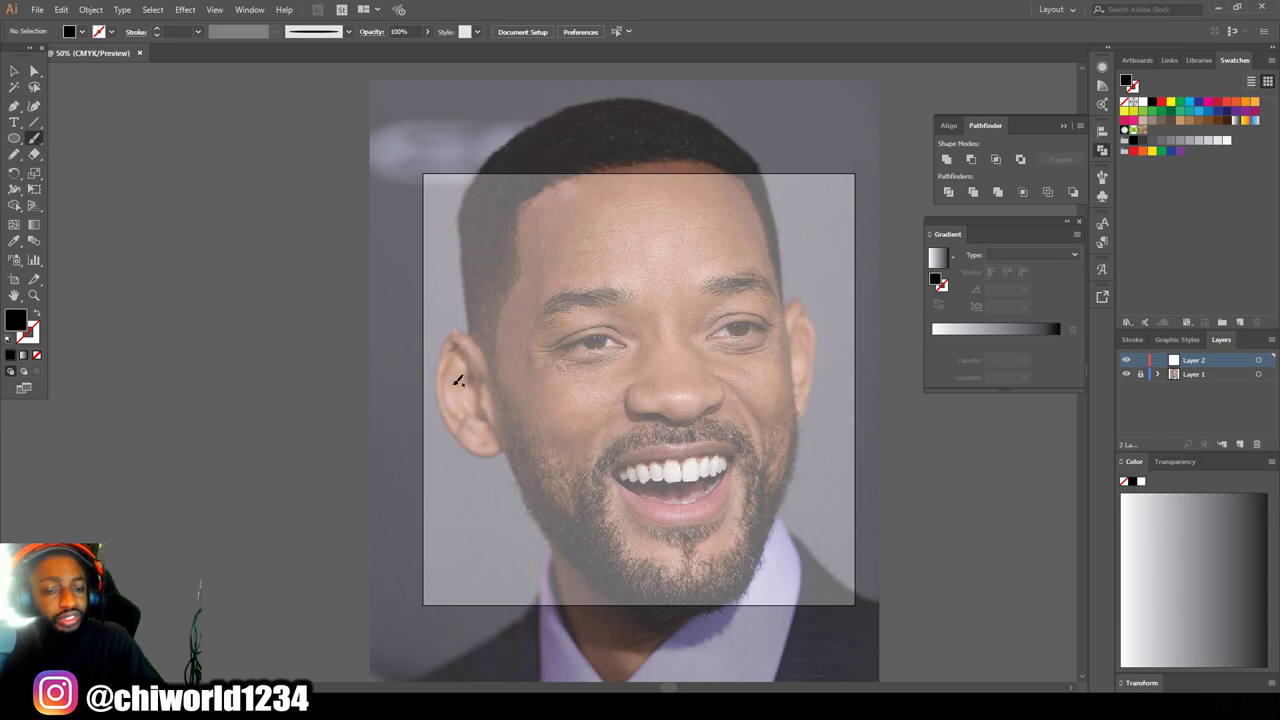
scroll(534, 418, up, 4)
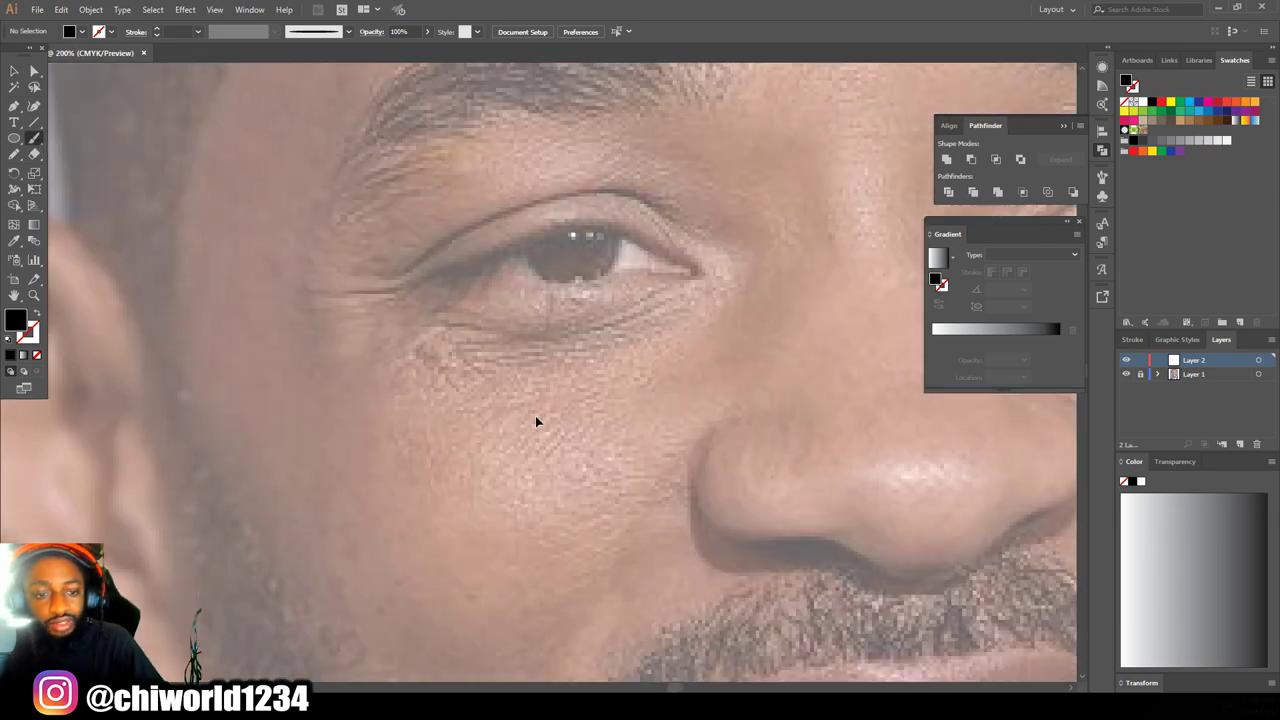
scroll(535, 418, up, 2)
scroll(500, 400, up, 1)
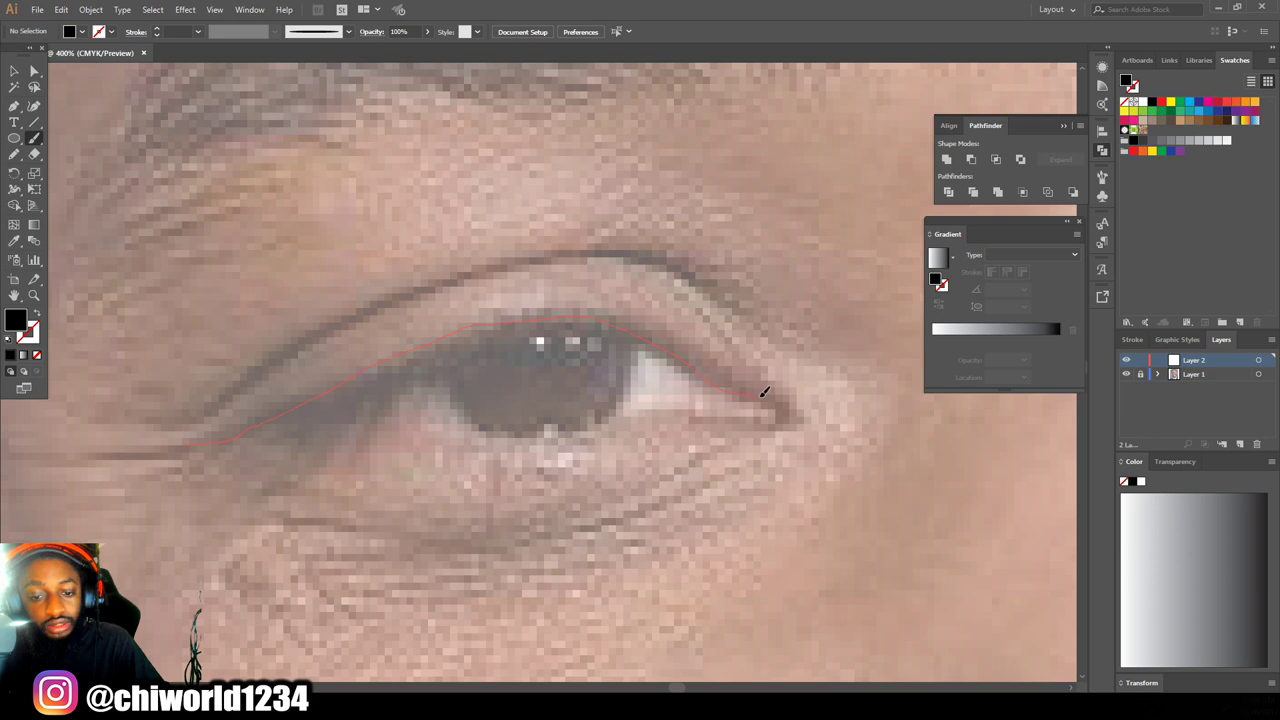
Step: Try tracing the eye with overlapping strokes for the upper lid, lower lid and inner corner, and undo all of them
drag(783, 422, 768, 421)
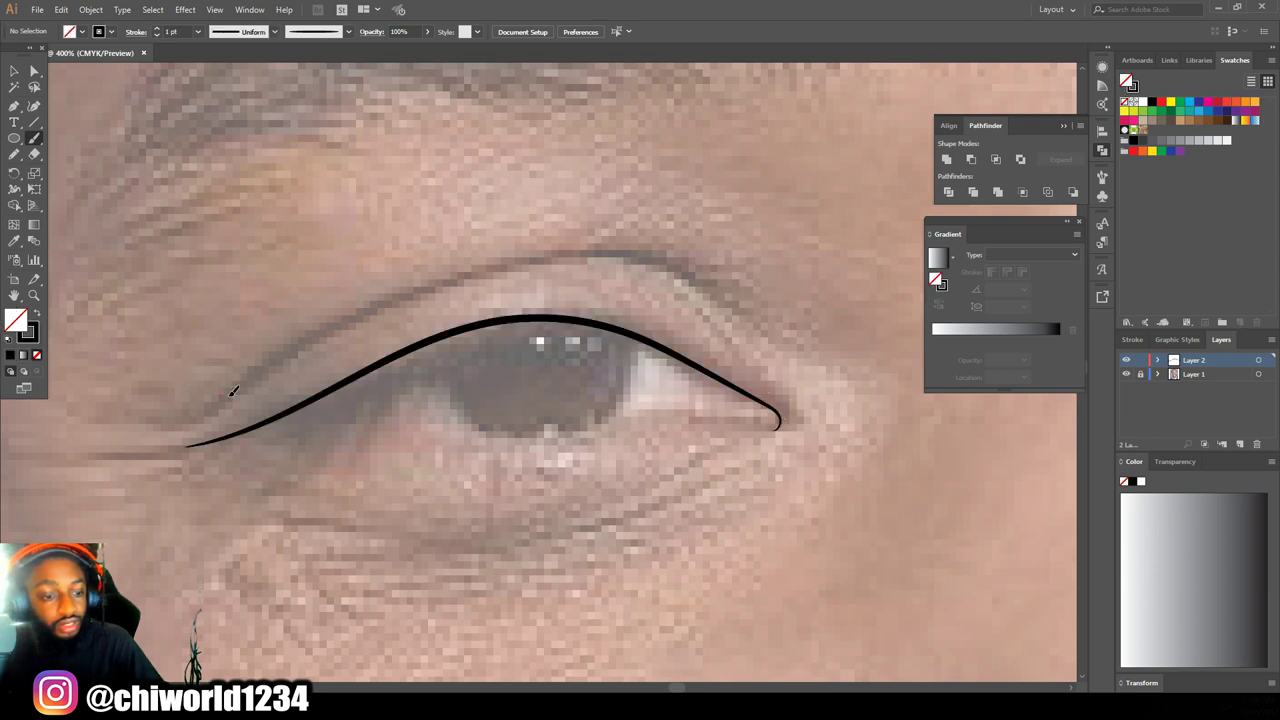
drag(447, 449, 502, 447)
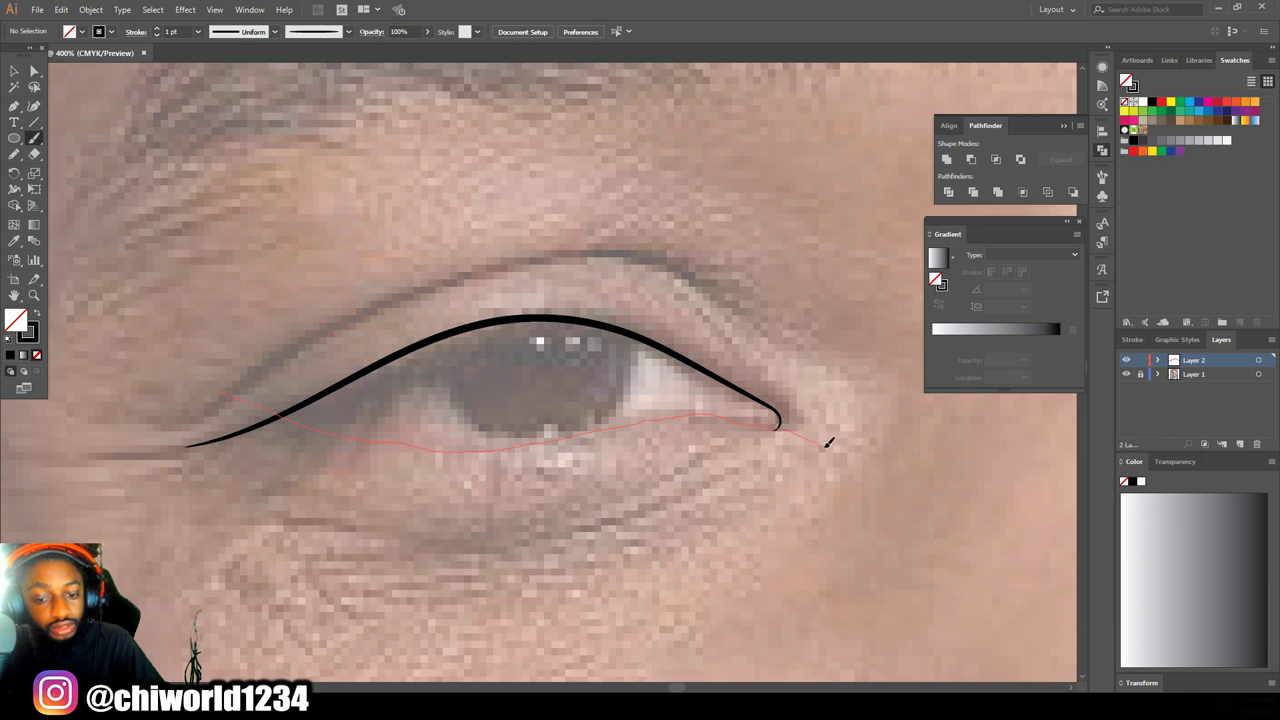
drag(828, 441, 821, 446)
mouse_move(638, 457)
mouse_down()
mouse_move(686, 451)
mouse_move(720, 420)
mouse_up()
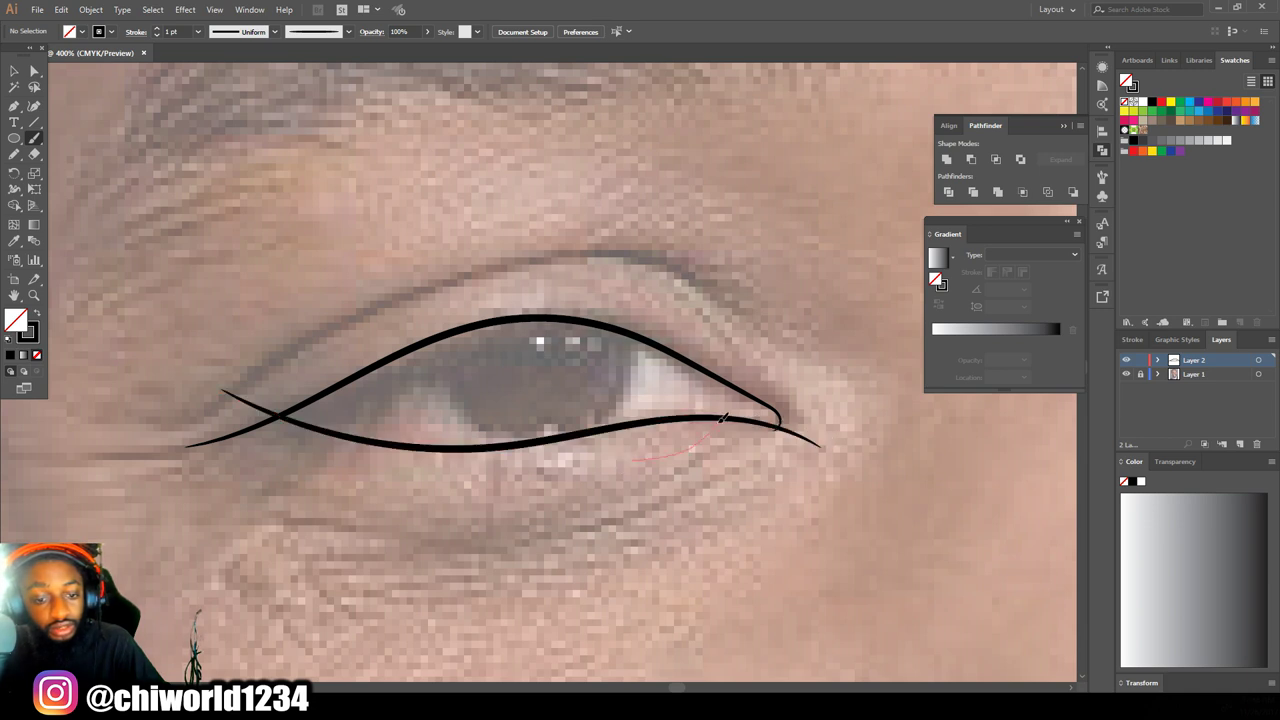
drag(735, 360, 640, 296)
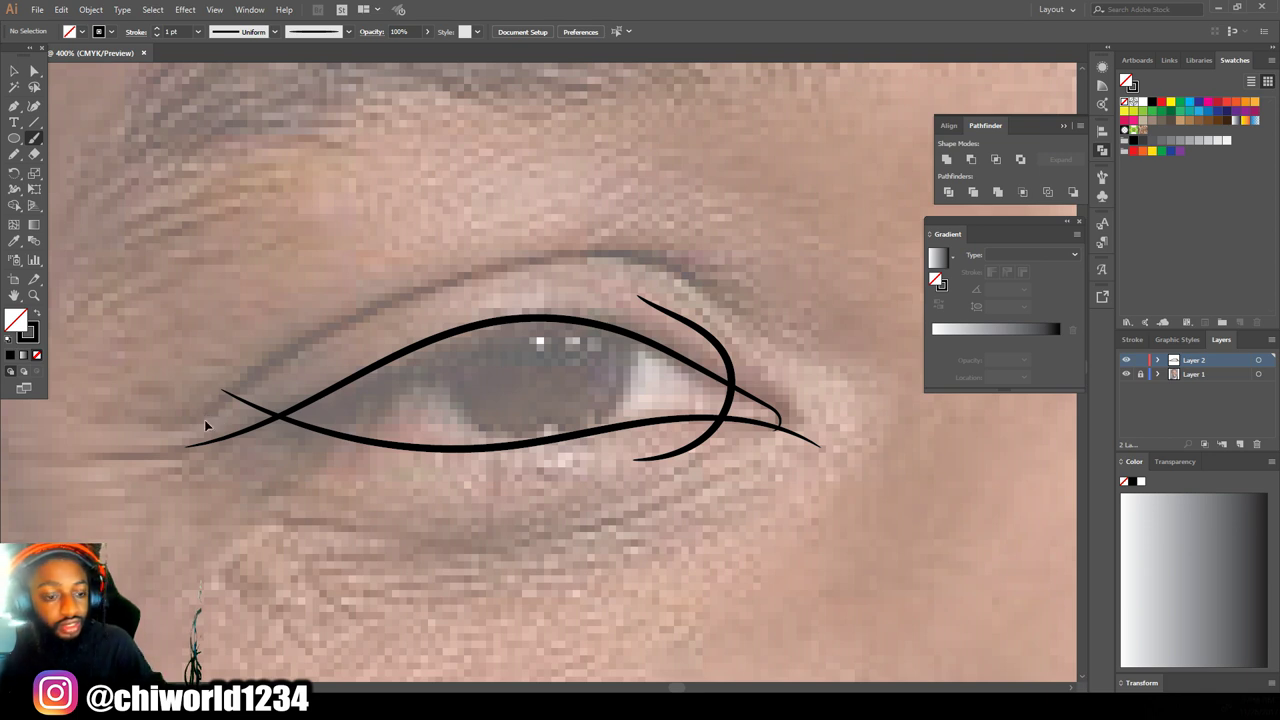
key(ctrl+z)
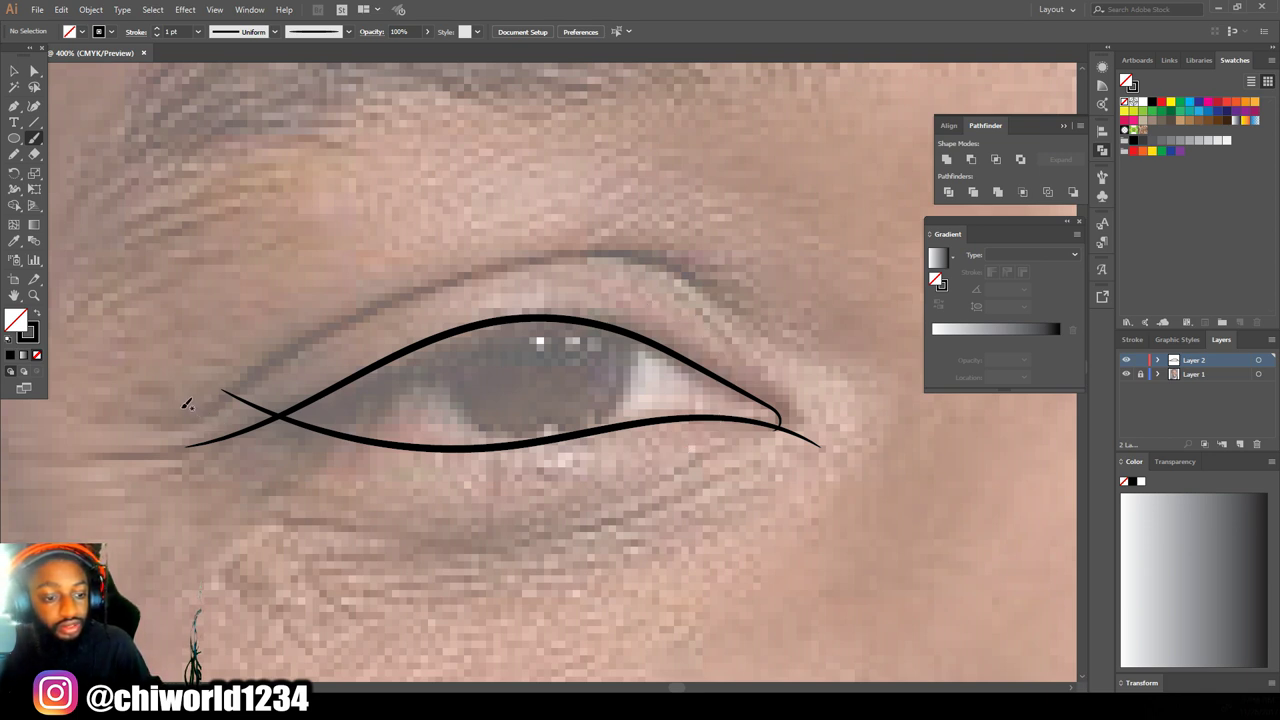
key(ctrl+z)
key(ctrl+z)
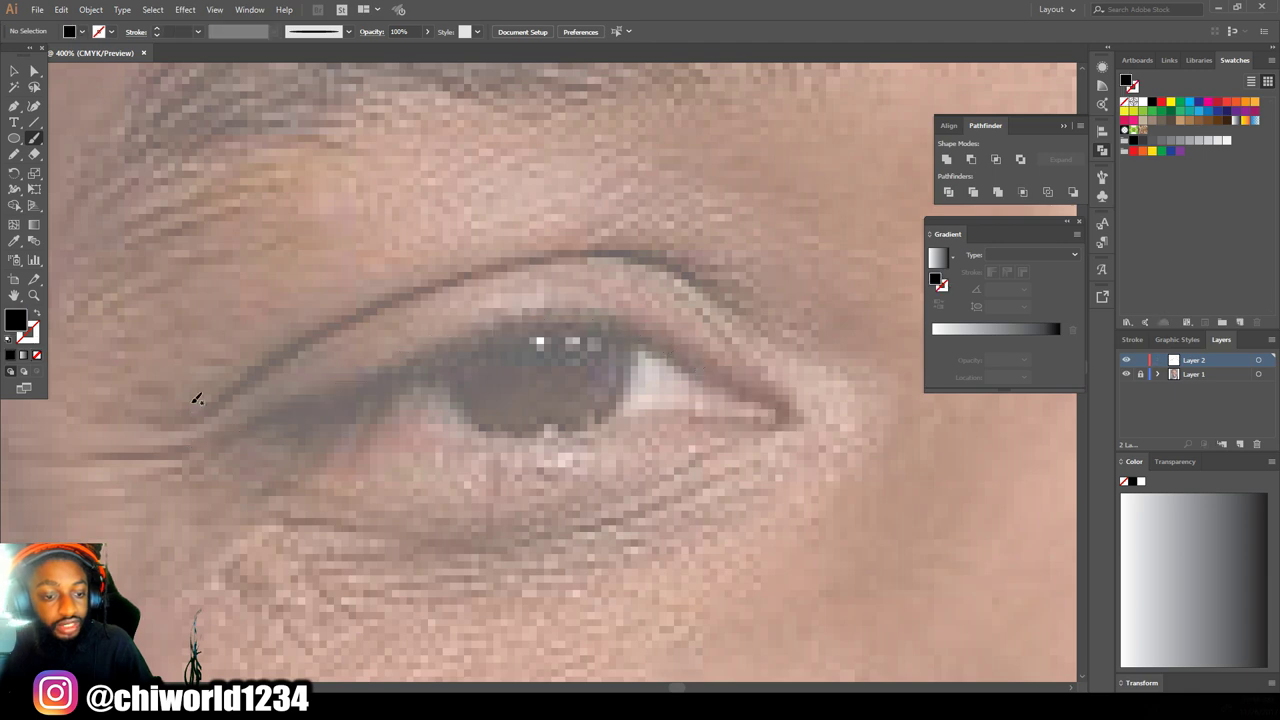
Step: Paint a tapered stroke along the upper lash line, hooking around the inner corner of the eye
key(ctrl+equal)
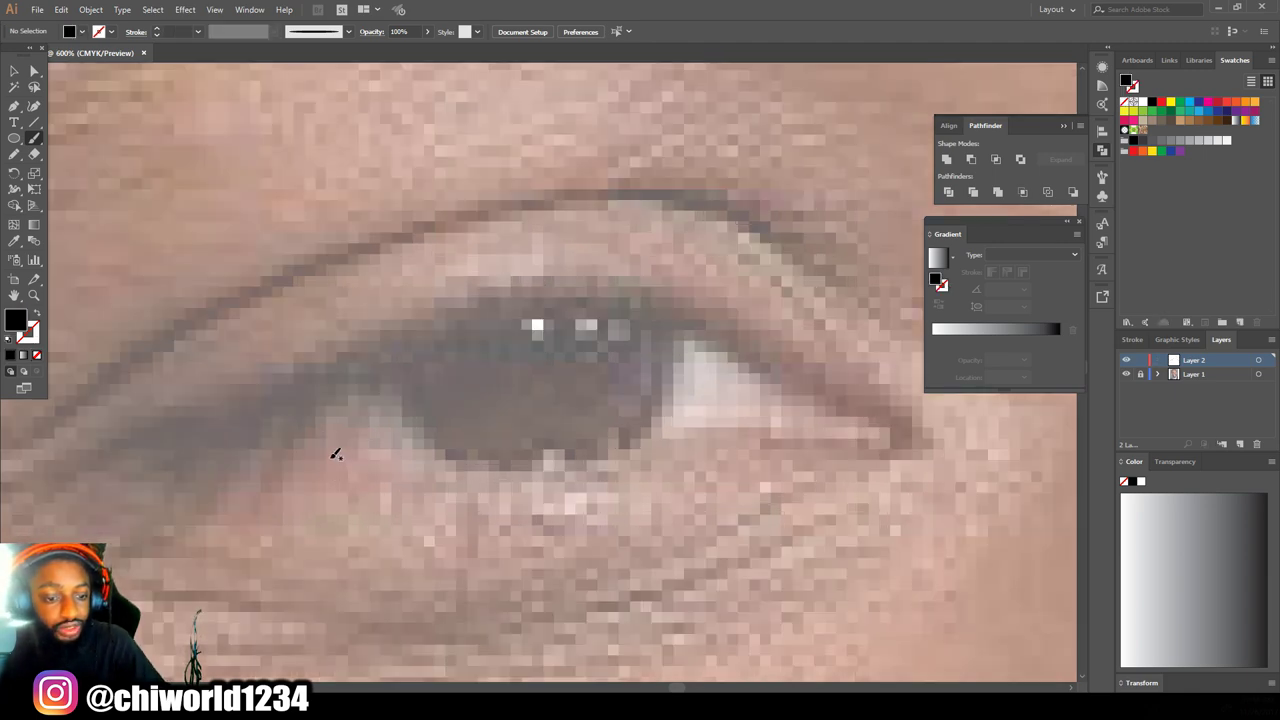
key(ctrl+minus)
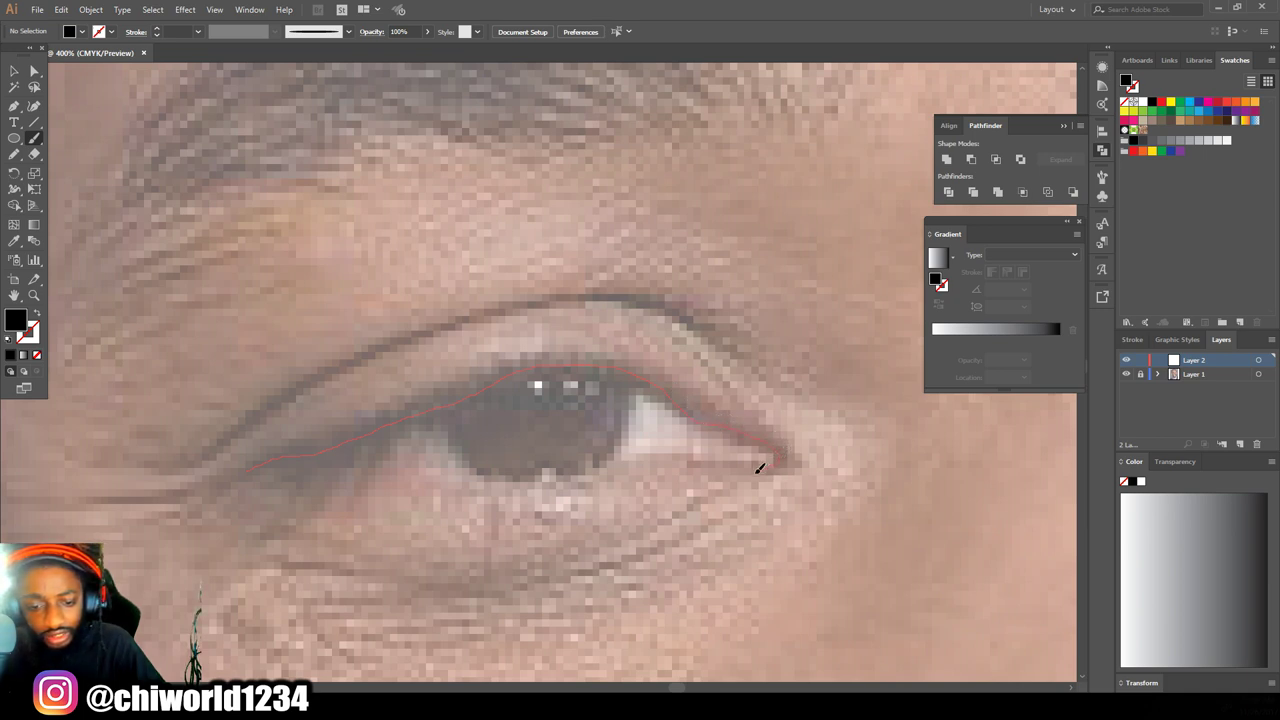
drag(688, 467, 688, 467)
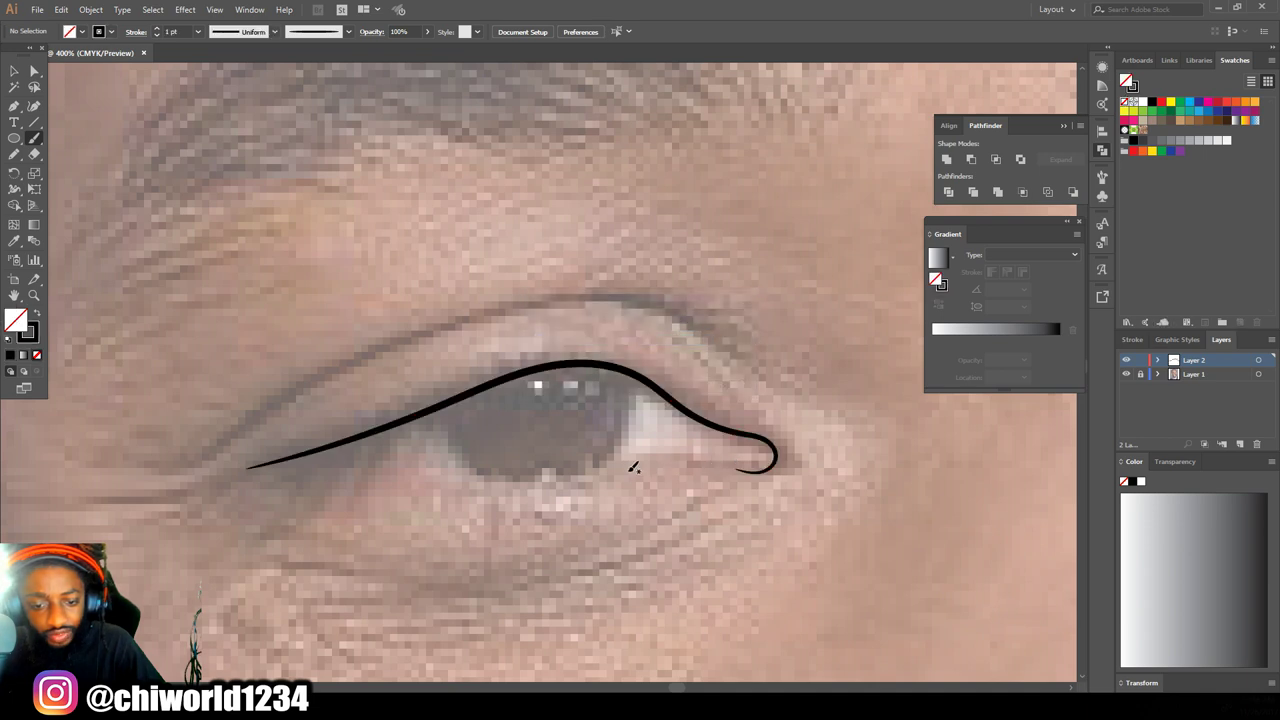
Step: Paint a tapered stroke along the lower lash line, from the outer corner past the inner corner of the eye
drag(279, 416, 371, 465)
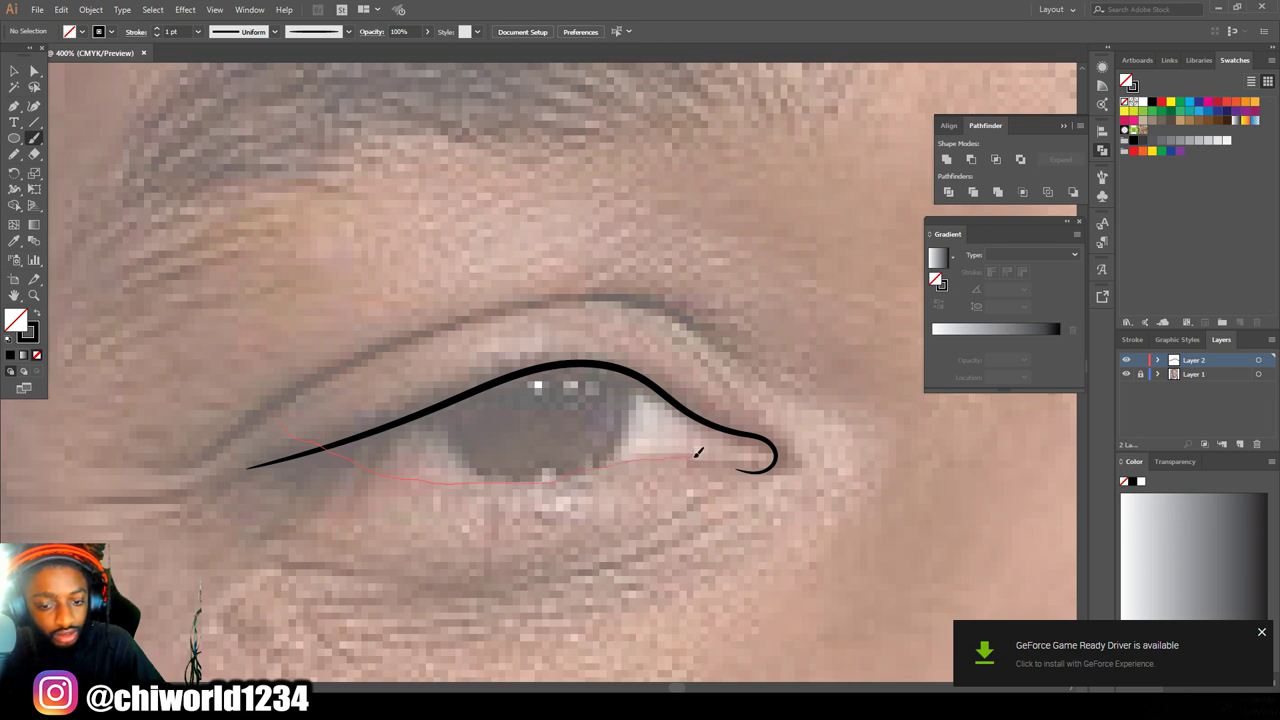
drag(786, 474, 795, 486)
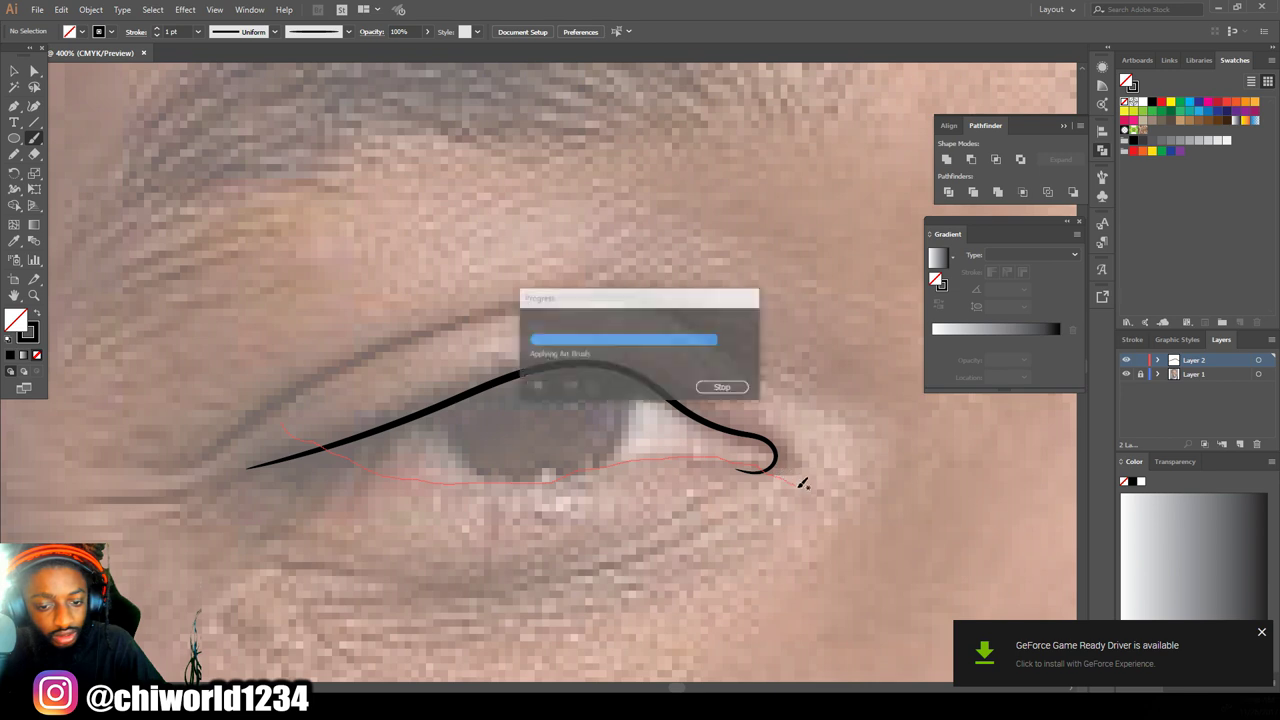
click(1262, 634)
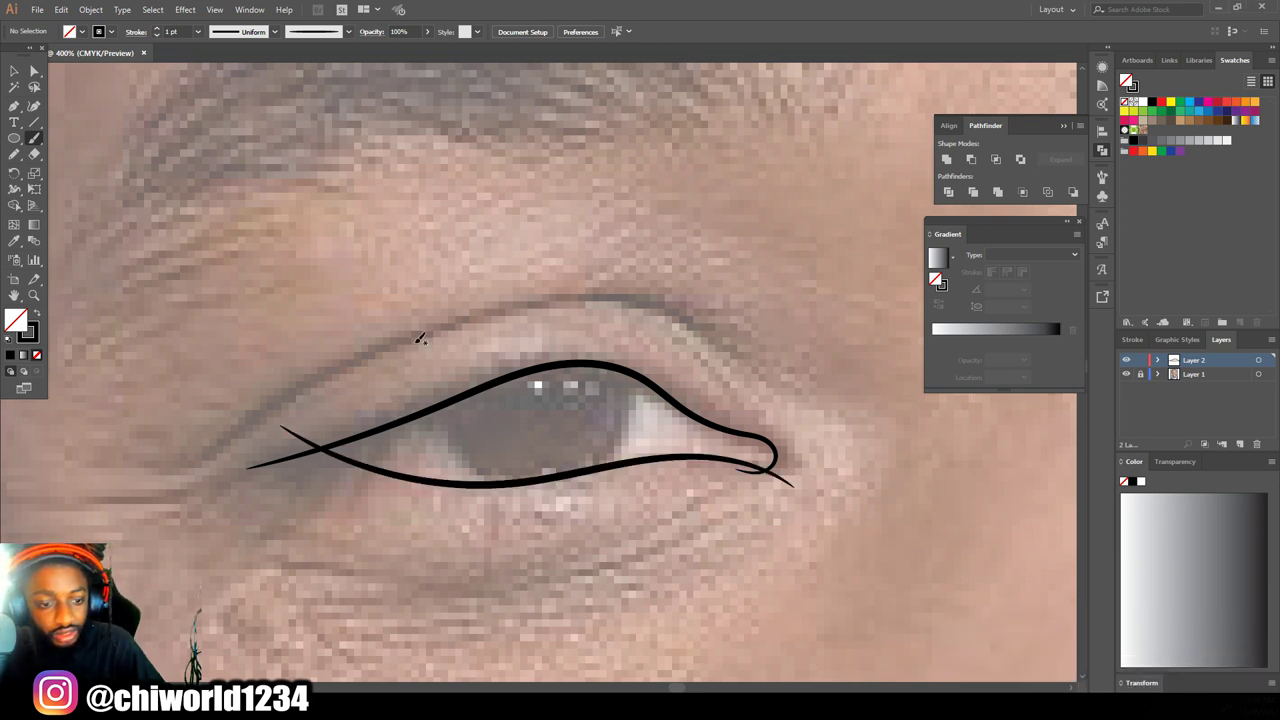
Step: Try painting the outer side of the iris across both lash lines, and undo the attempts
drag(426, 378, 443, 415)
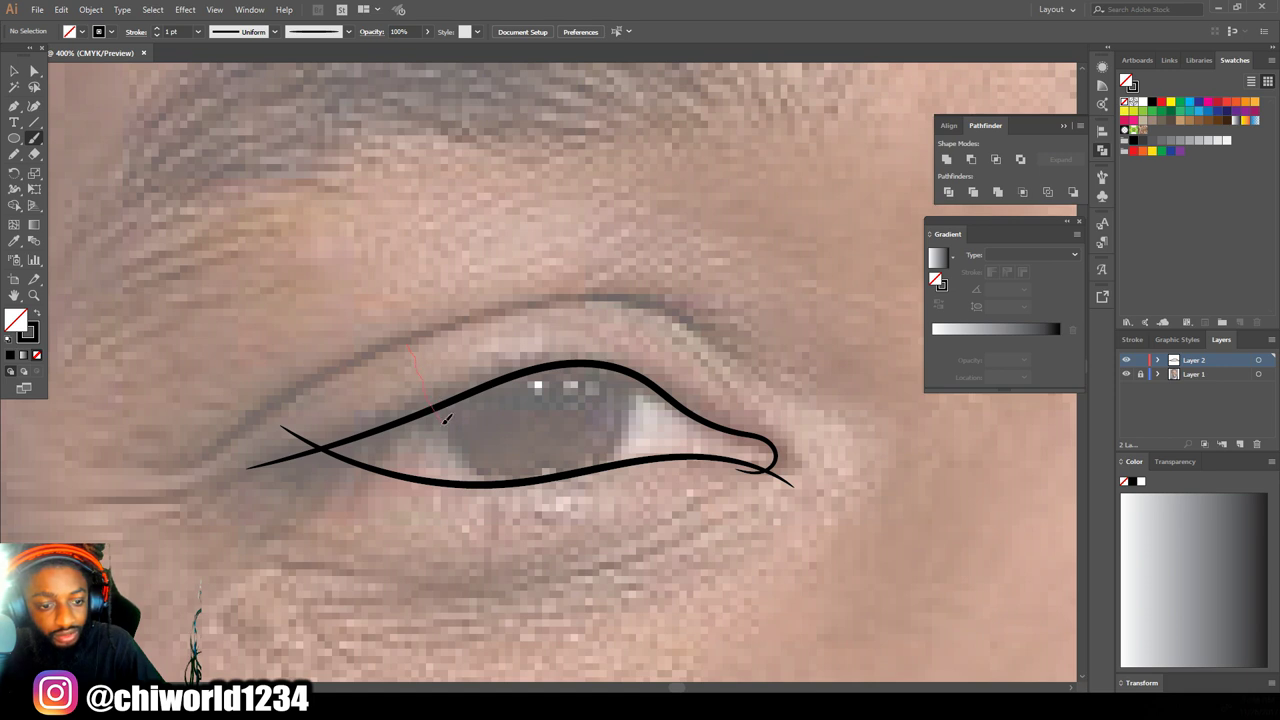
drag(507, 478, 590, 514)
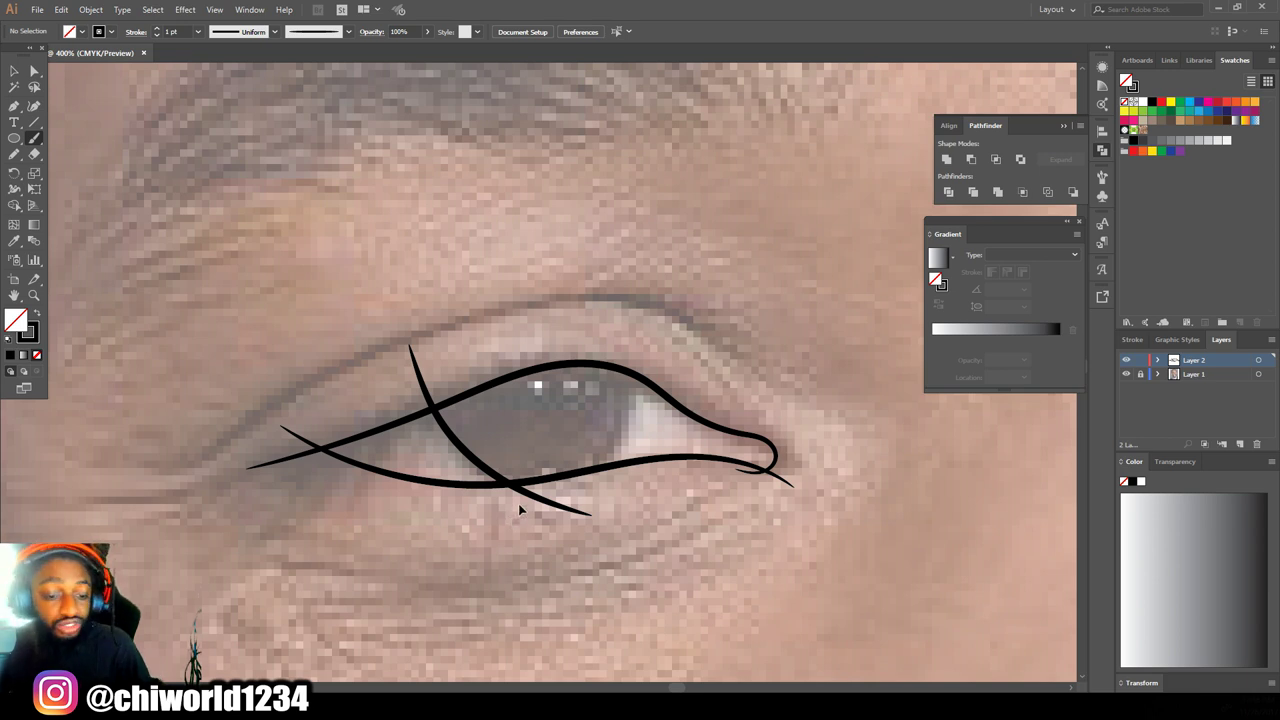
key(ctrl+z)
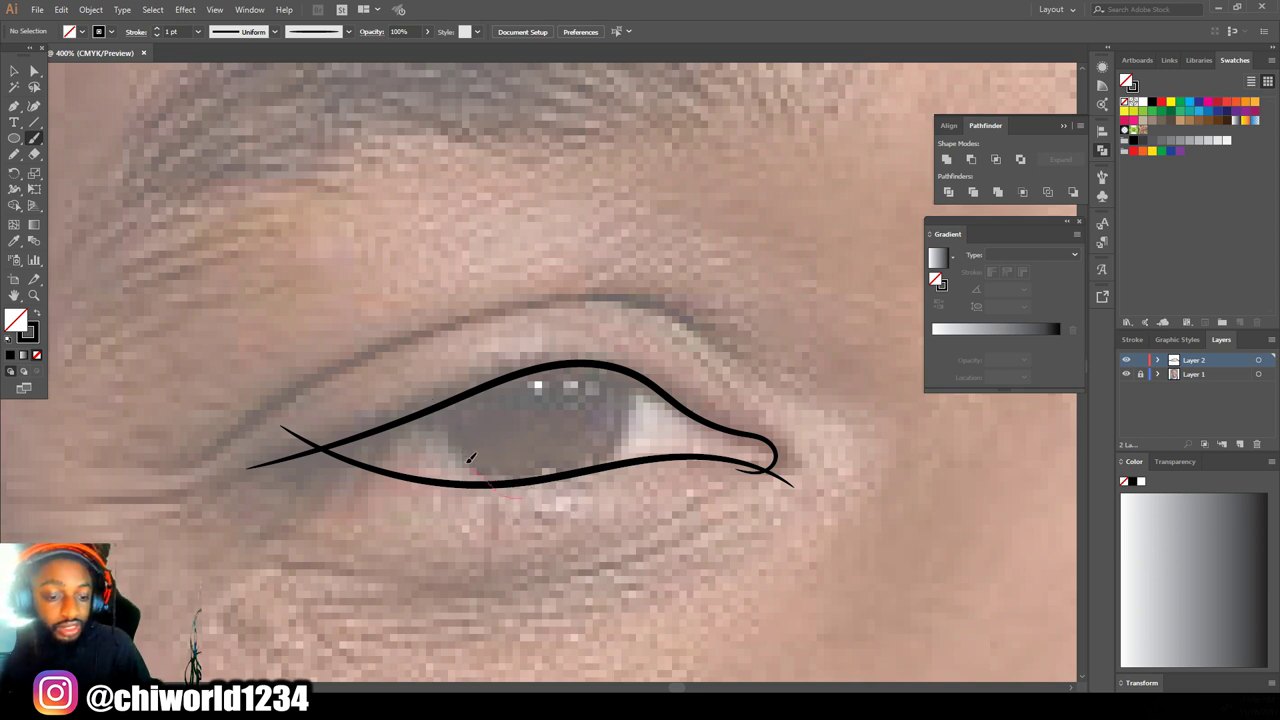
drag(444, 373, 517, 499)
key(ctrl+z)
Step: Paint the two curved sides of the iris and the eyelid crease arching above the eye
drag(442, 372, 517, 505)
drag(643, 381, 633, 345)
drag(217, 433, 323, 369)
drag(727, 343, 740, 360)
key(ctrl+z)
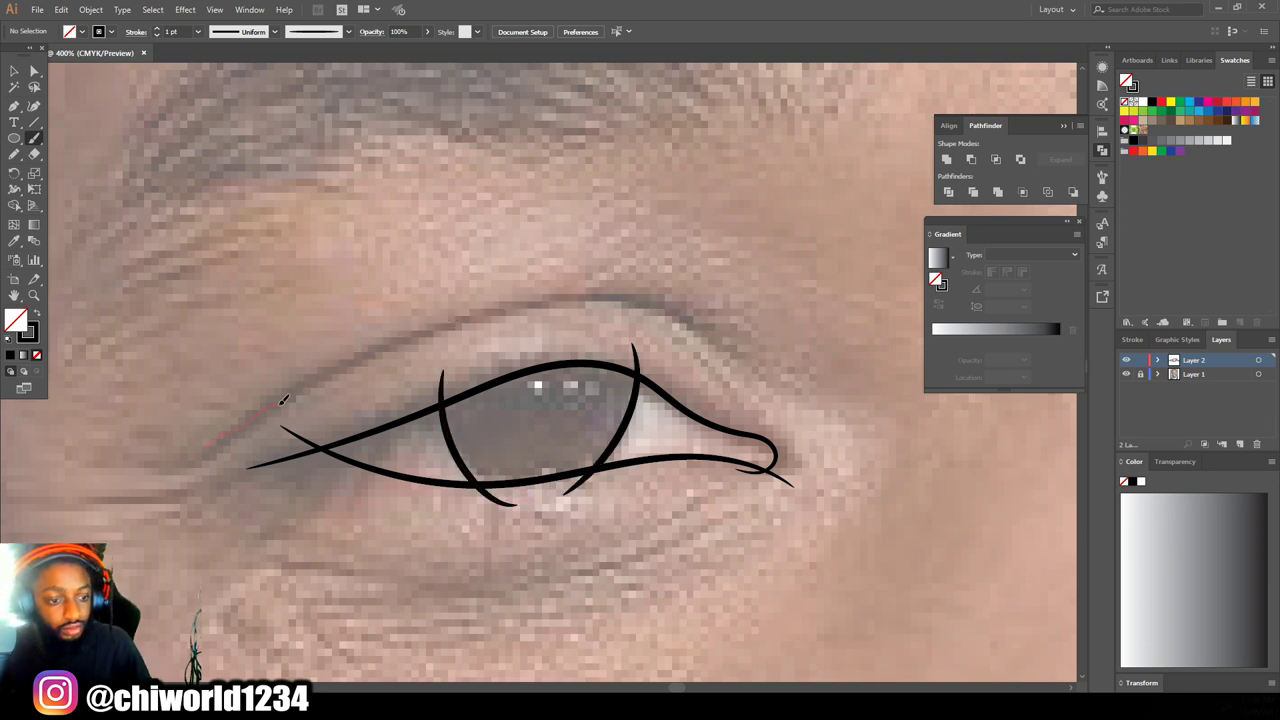
mouse_move(567, 293)
mouse_down()
mouse_move(693, 324)
mouse_move(800, 404)
mouse_up()
Step: Trace the left wing of the nose and its underside with tapered strokes that overlap beneath the nose tip
scroll(709, 492, down, 5)
scroll(620, 469, up, 5)
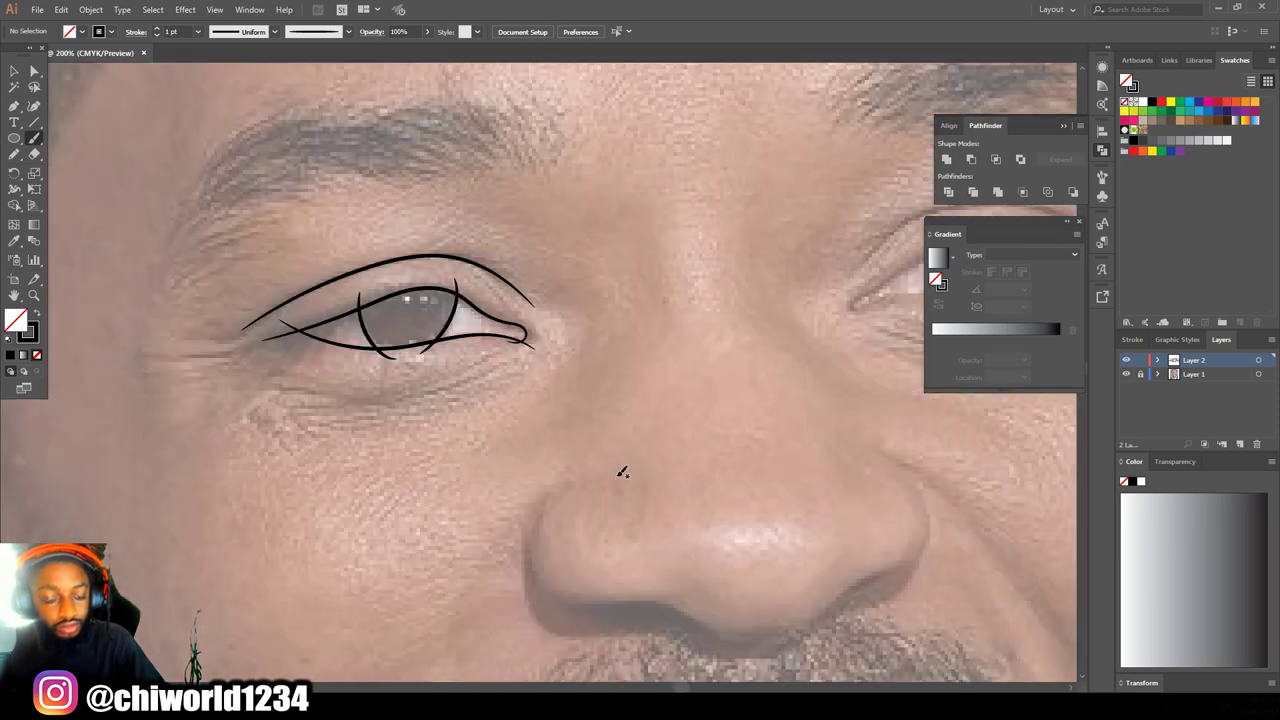
drag(323, 360, 262, 444)
drag(406, 552, 604, 604)
mouse_move(376, 536)
mouse_down()
mouse_move(426, 542)
mouse_move(571, 605)
mouse_move(664, 588)
mouse_up()
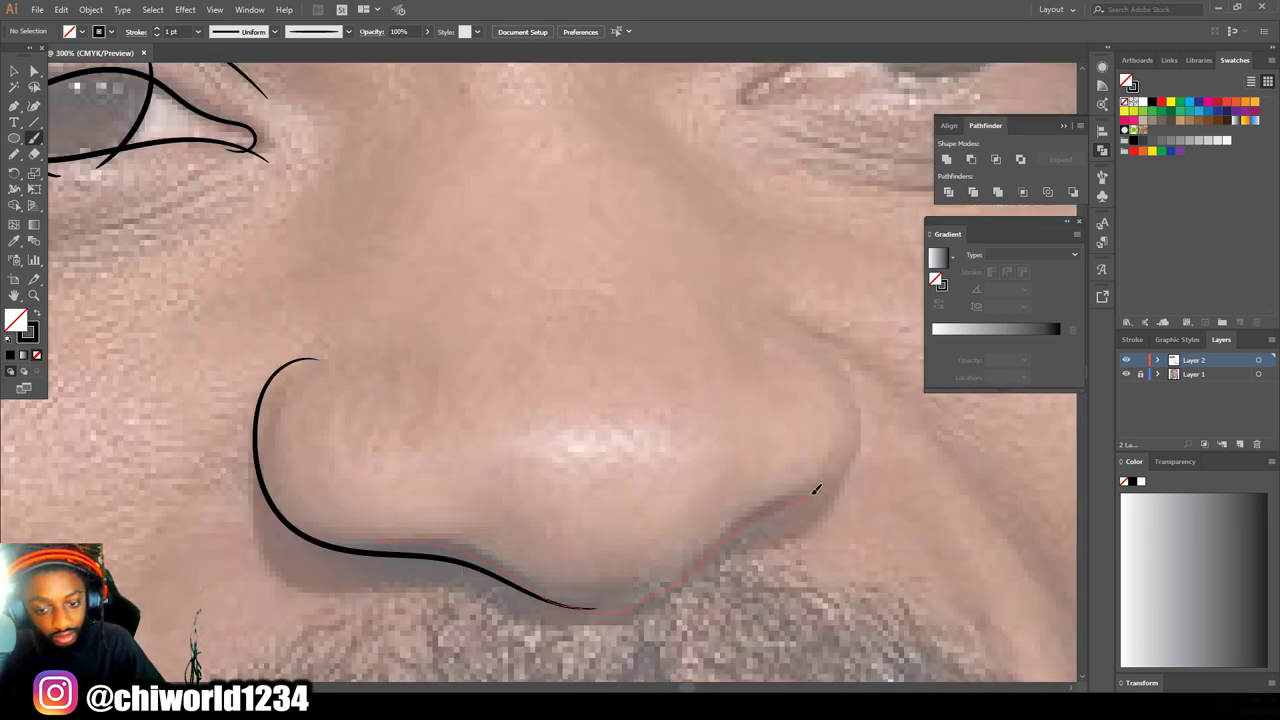
drag(816, 489, 816, 490)
Step: Paint a stroke around the right wing of the nose, curling under the nostril
mouse_move(742, 540)
mouse_down()
mouse_move(786, 524)
mouse_move(847, 463)
mouse_move(842, 374)
mouse_move(786, 318)
mouse_up()
scroll(694, 449, down, 1)
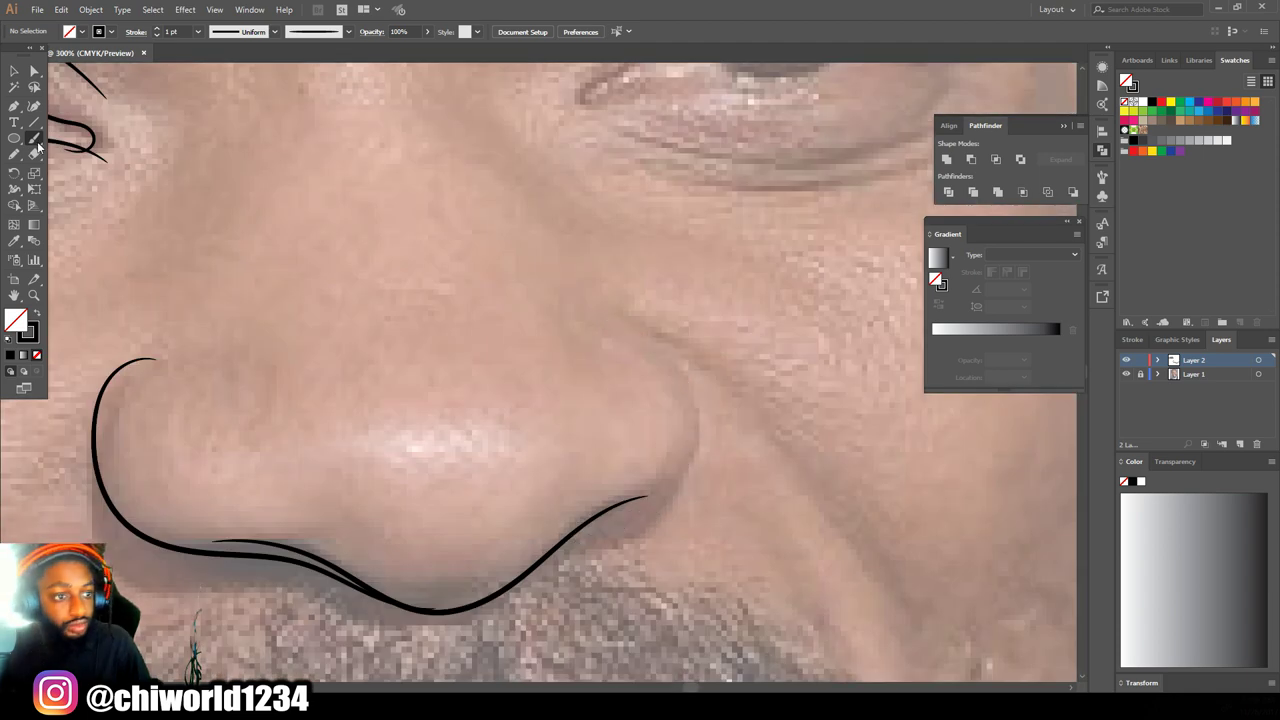
double_click(35, 139)
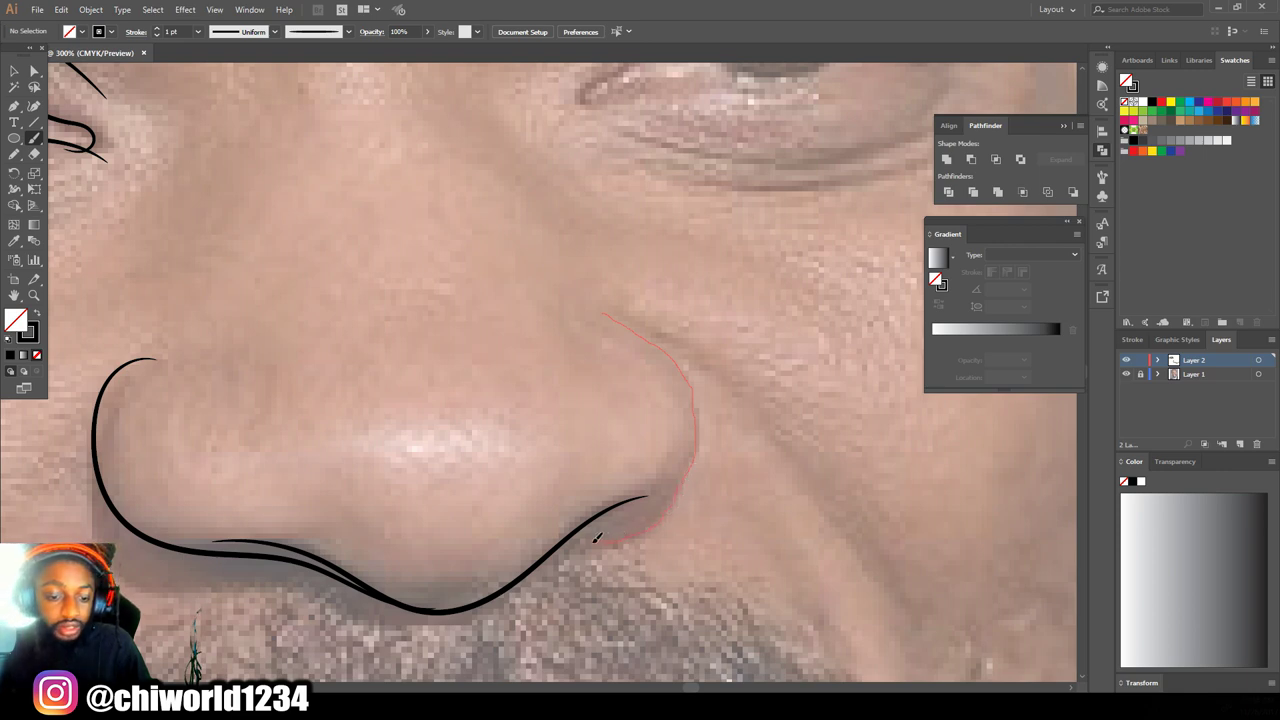
drag(594, 542, 593, 541)
Step: Hide the photo layer to check the eye and nose line art, and show it again
scroll(796, 642, down, 3)
click(1126, 374)
click(1126, 374)
Step: Trace the upper lash line, lower lash line and eyelid crease of the eye on the right
scroll(802, 426, up, 2)
key(ctrl+equal)
key(ctrl+equal)
key(ctrl+equal)
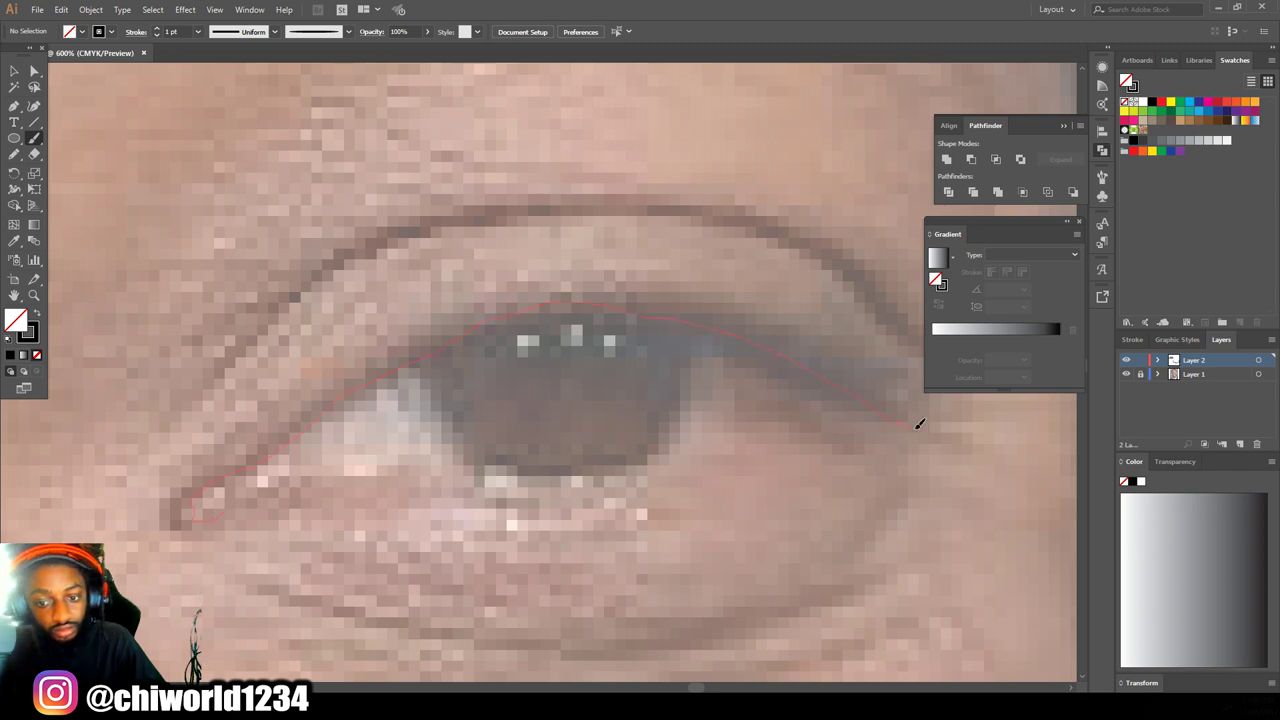
drag(900, 418, 948, 434)
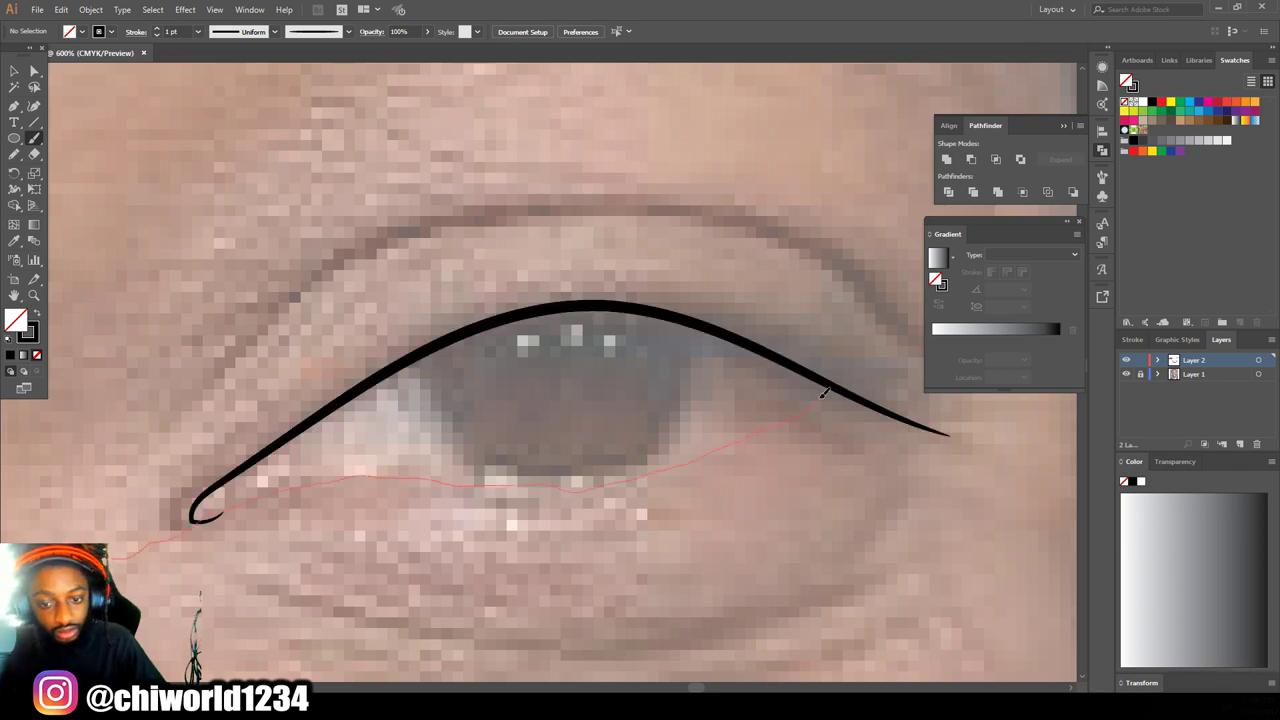
drag(804, 411, 850, 346)
scroll(242, 463, up, 3)
drag(725, 342, 952, 480)
Step: Trace the lower edge of the upper lip along the teeth and its upper edge below the mustache
key(ctrl+minus)
key(ctrl+minus)
key(ctrl+minus)
key(ctrl+minus)
key(ctrl+minus)
key(ctrl+equal)
key(ctrl+equal)
key(ctrl+equal)
drag(508, 466, 510, 467)
key(ctrl+z)
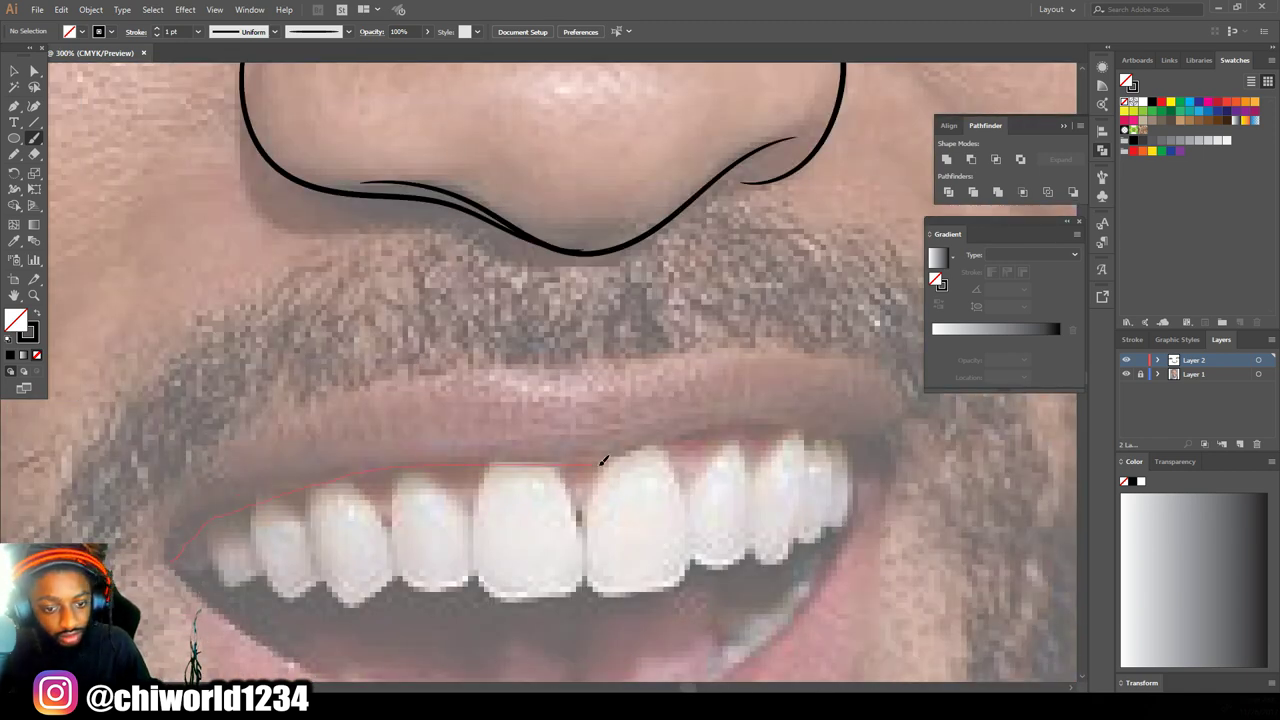
drag(813, 428, 905, 413)
scroll(490, 533, up, 1)
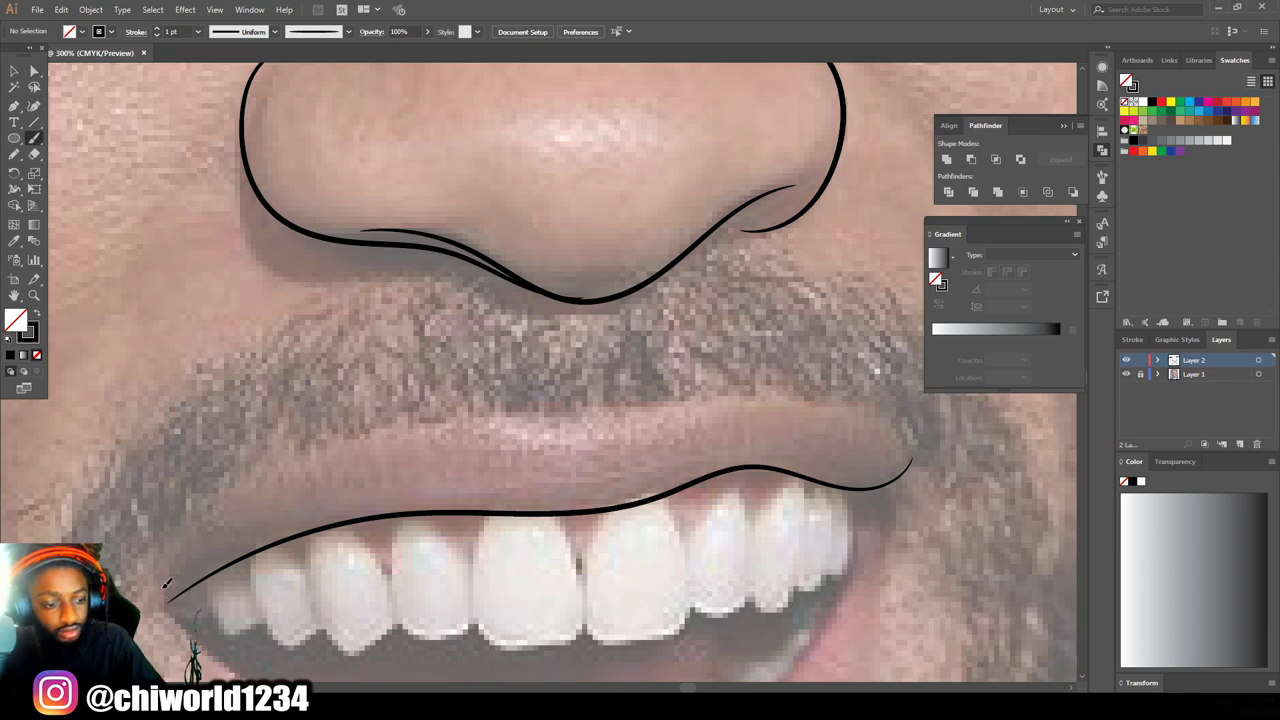
drag(927, 459, 929, 457)
Step: Hide the photo layer to review the traced eyes, nose and upper lip, and show it again
key(ctrl+minus)
key(ctrl+minus)
key(ctrl+minus)
key(ctrl+minus)
click(1126, 374)
key(ctrl+minus)
key(ctrl+equal)
key(ctrl+equal)
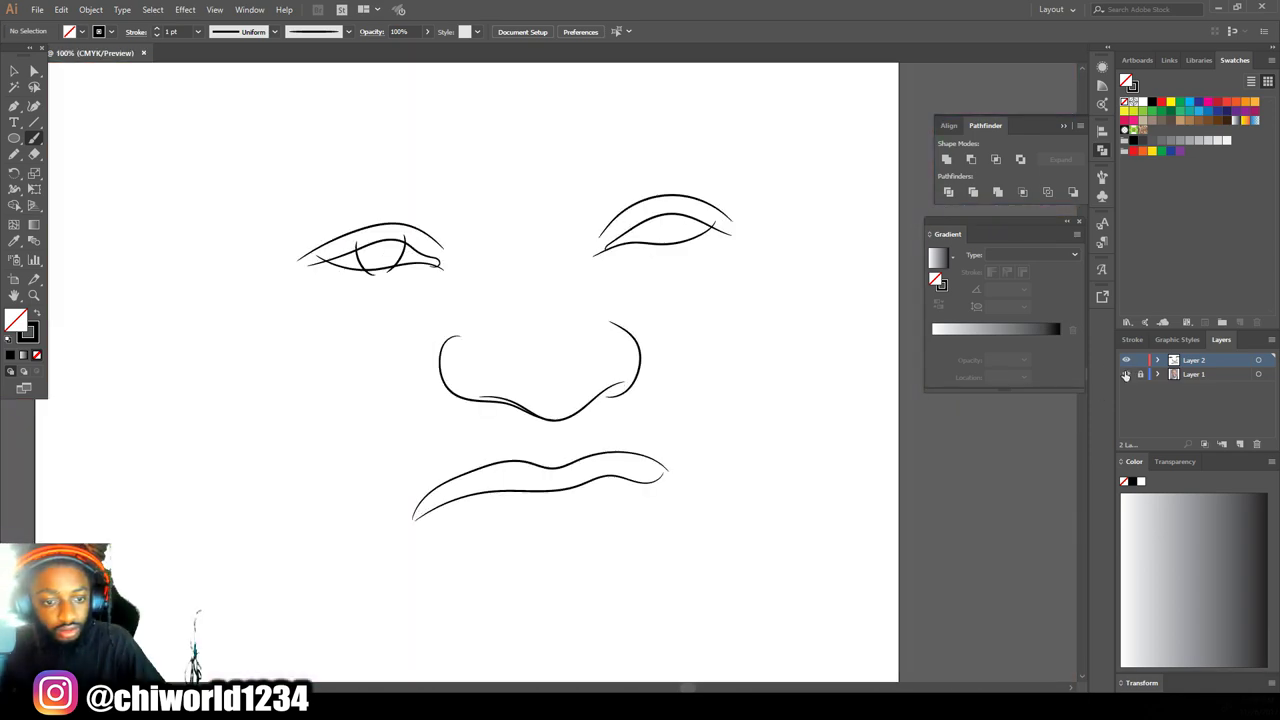
click(1126, 374)
Step: Paint the two curved sides of the iris in the eye on the right, crossing the upper lash line
scroll(681, 180, up, 4)
drag(527, 304, 528, 330)
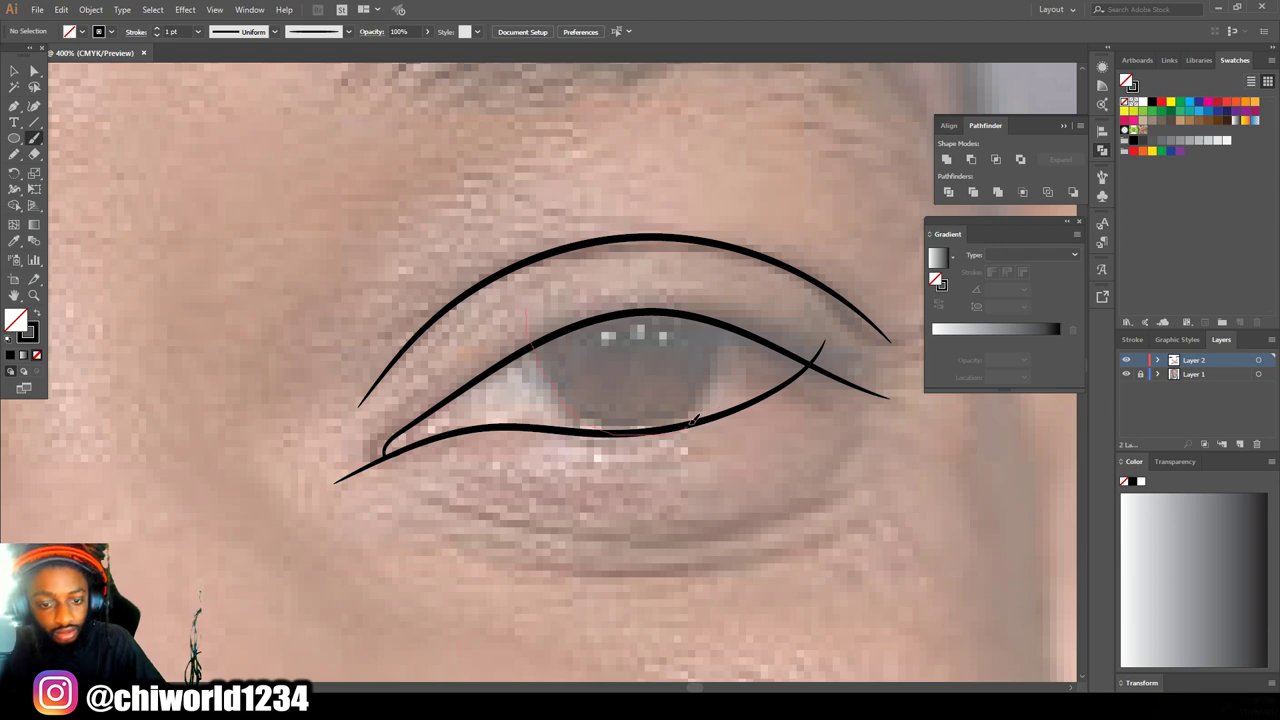
scroll(700, 391, up, 2)
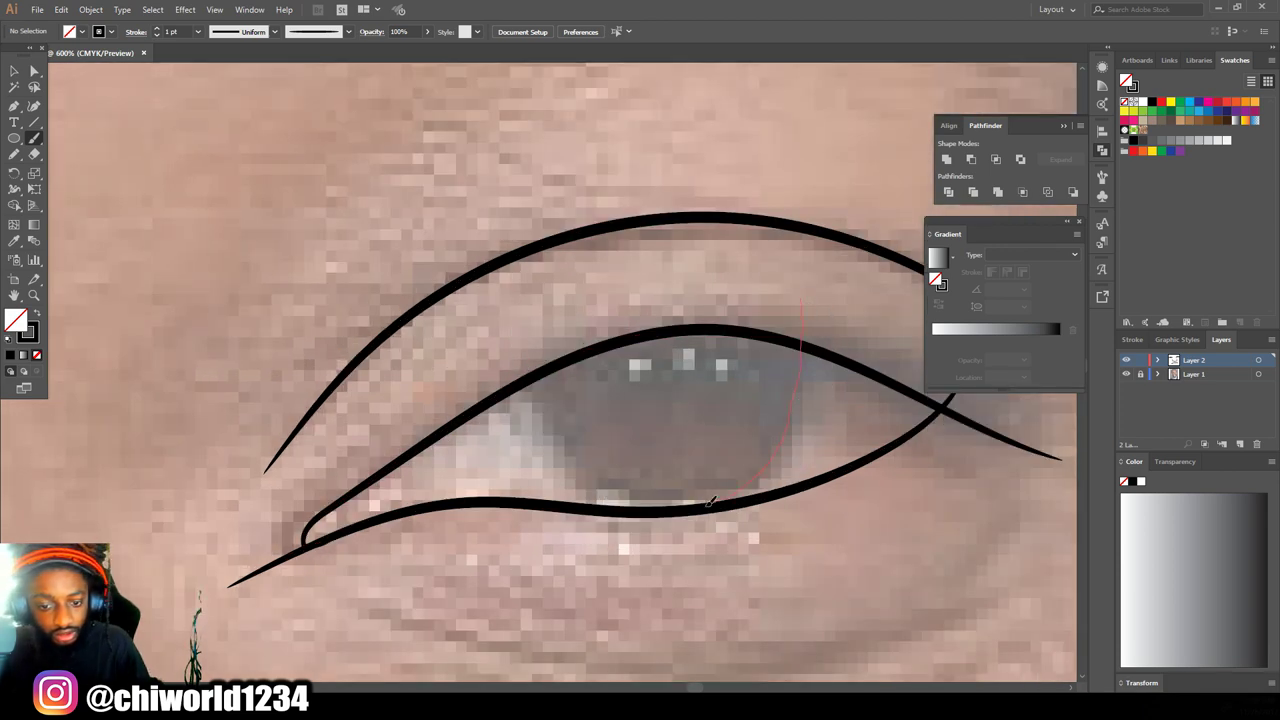
drag(537, 395, 530, 325)
Step: Paint curved crease strokes beneath both eyes
scroll(623, 443, down, 4)
scroll(560, 390, up, 3)
drag(540, 380, 602, 404)
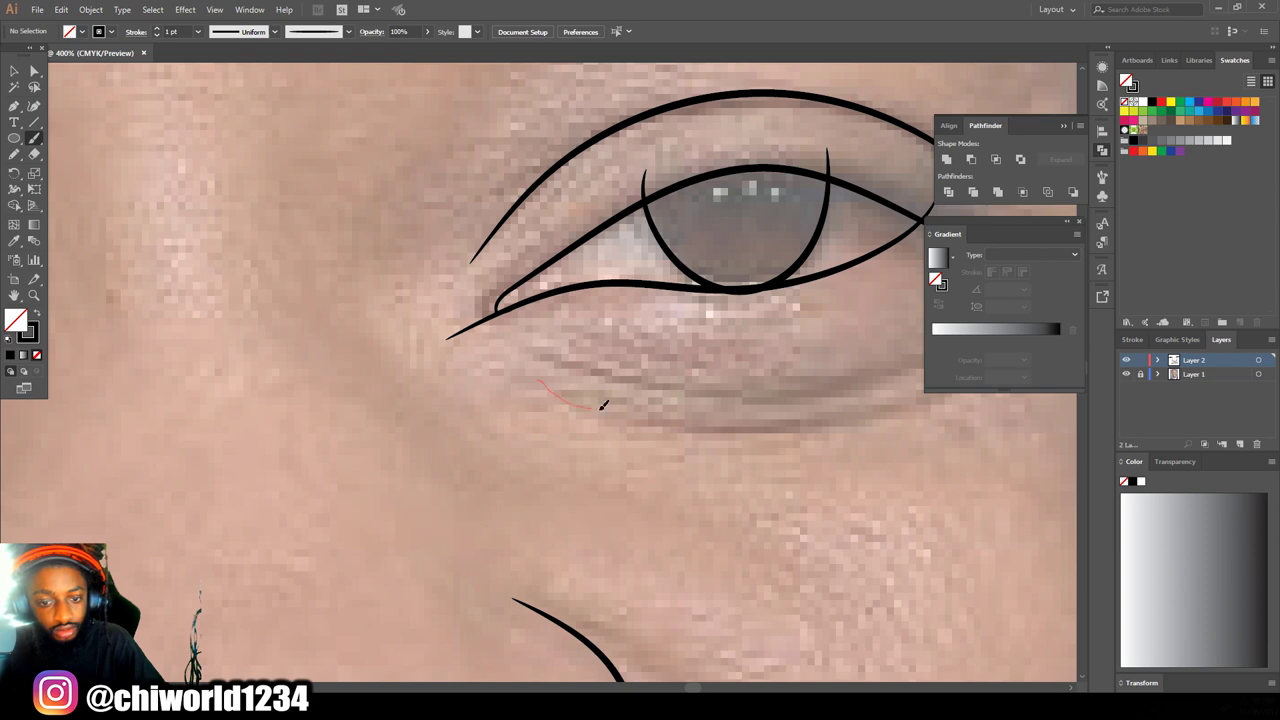
drag(891, 402, 891, 403)
scroll(647, 386, down, 1)
scroll(777, 346, down, 4)
scroll(524, 416, up, 3)
drag(726, 403, 726, 403)
Step: Paint the smile line beside the right wing of the nose and short crease strokes inside it
scroll(730, 487, down, 4)
scroll(732, 551, up, 2)
drag(762, 588, 758, 510)
drag(670, 392, 648, 380)
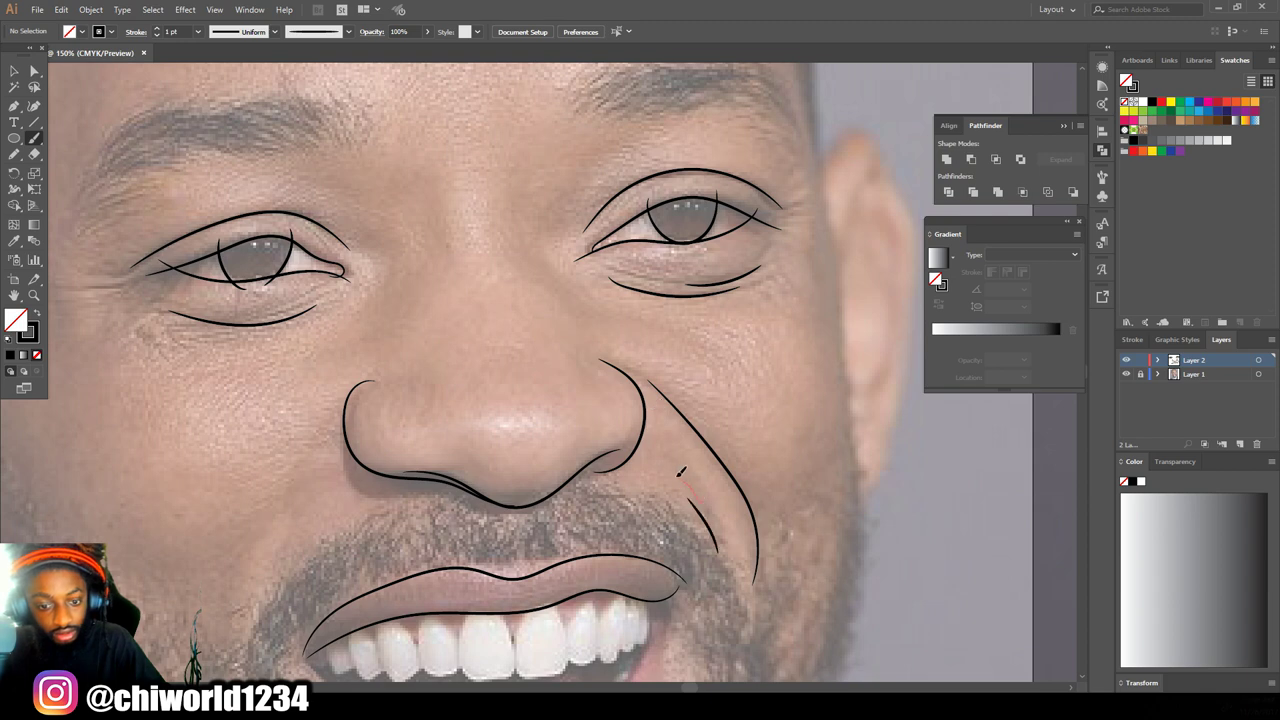
Step: Hide the photo layer to review the line art with its under-eye and smile creases, and show it again
scroll(692, 489, down, 2)
scroll(692, 489, up, 1)
scroll(692, 489, down, 1)
click(1127, 374)
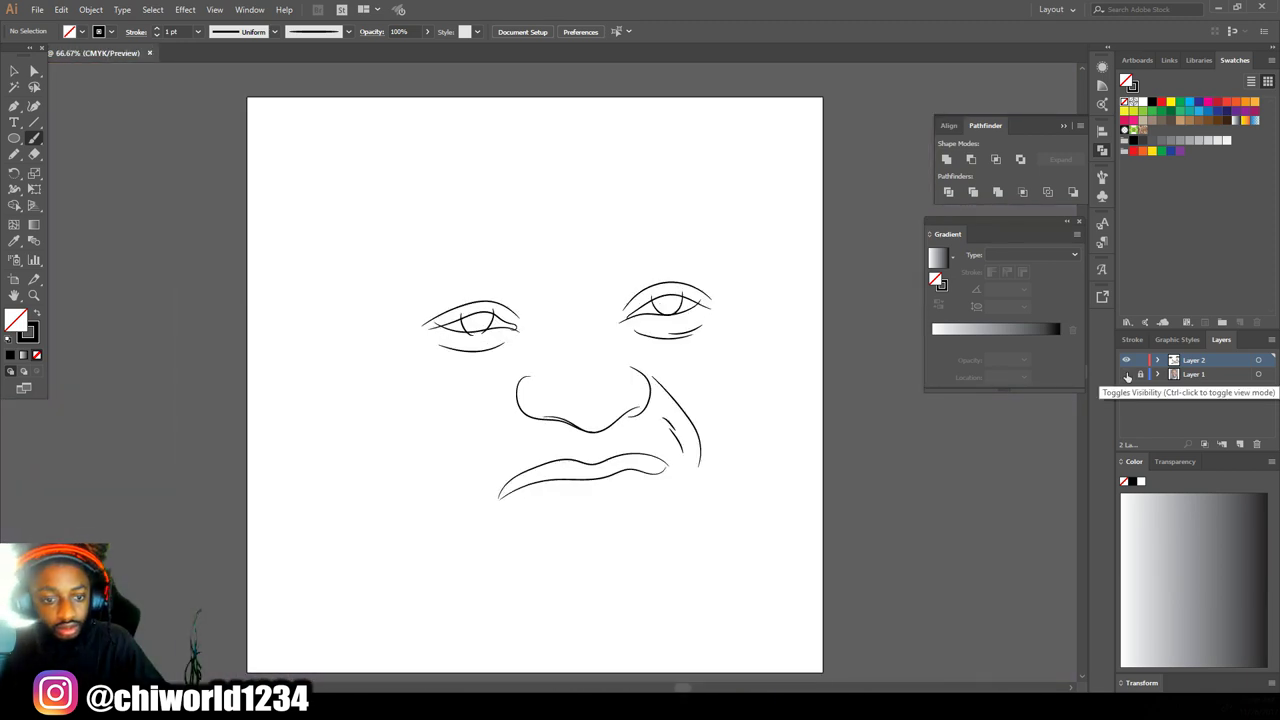
click(1127, 374)
Step: Expand the appearance of the strokes around both eyes and the right nose wing, and divide them with Pathfinder
key(ctrl+1)
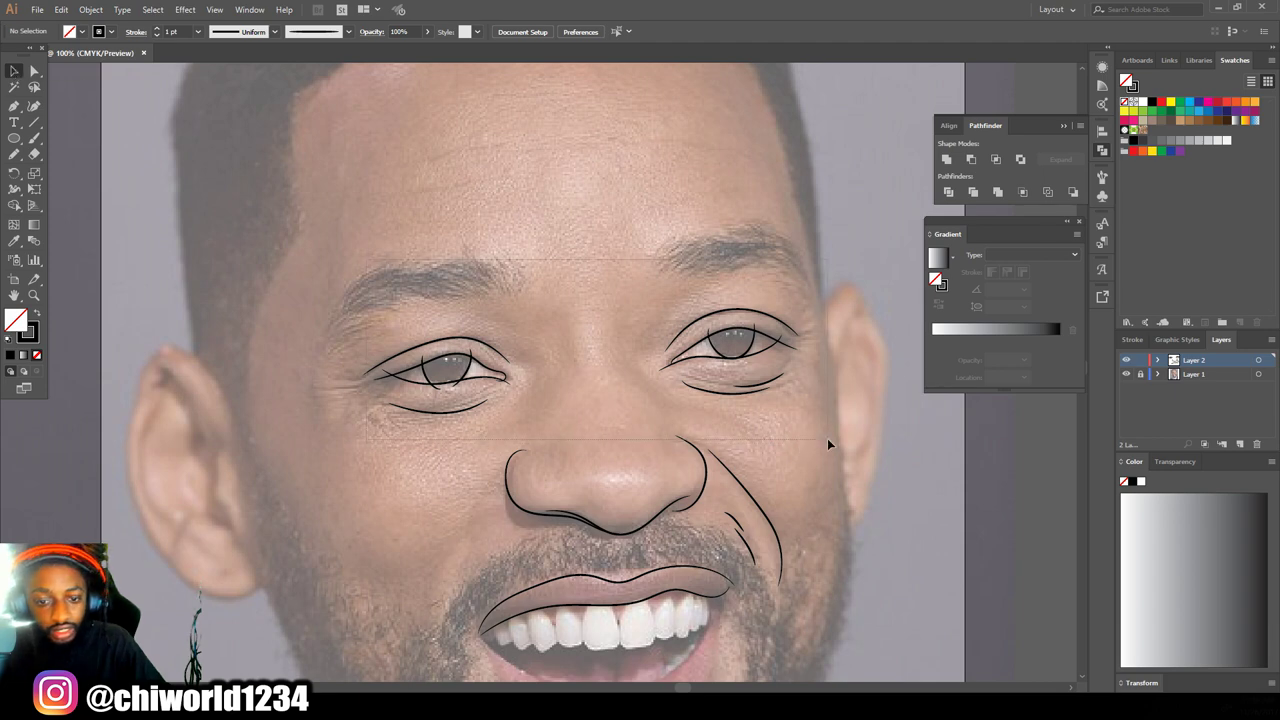
drag(827, 438, 827, 438)
key(ctrl+plus)
scroll(675, 433, up, 2)
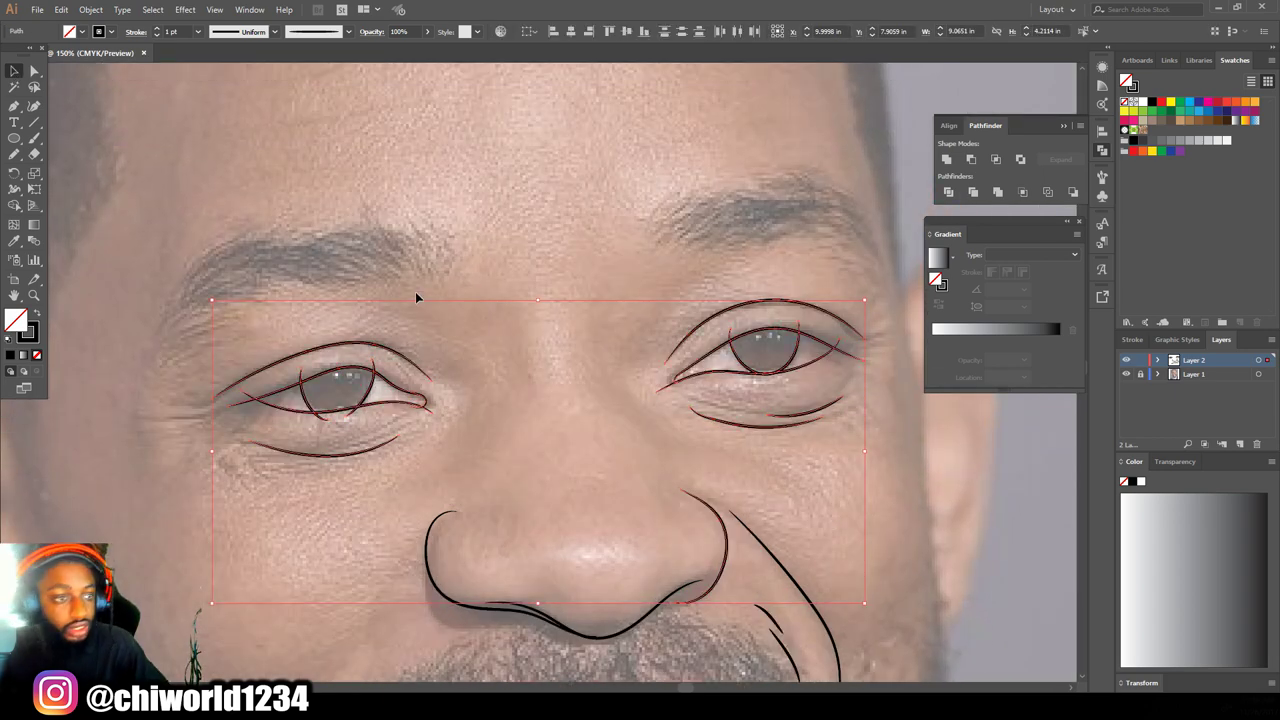
click(91, 10)
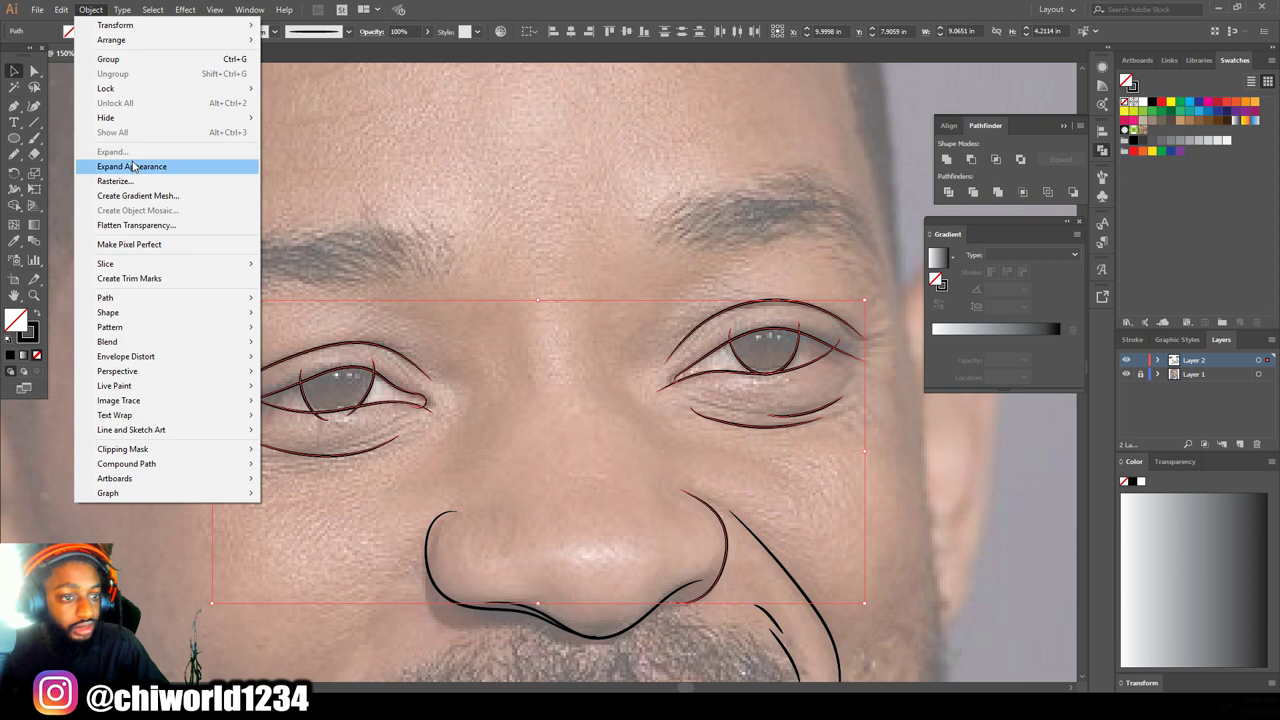
click(131, 166)
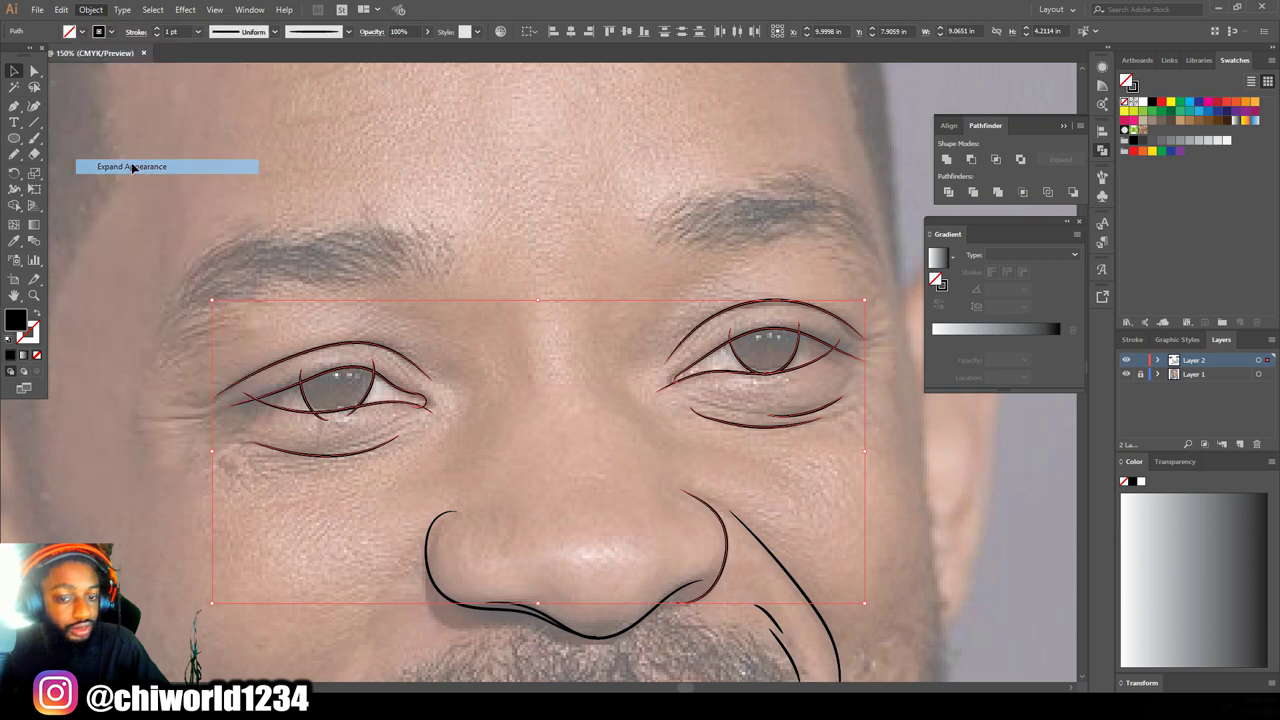
click(948, 193)
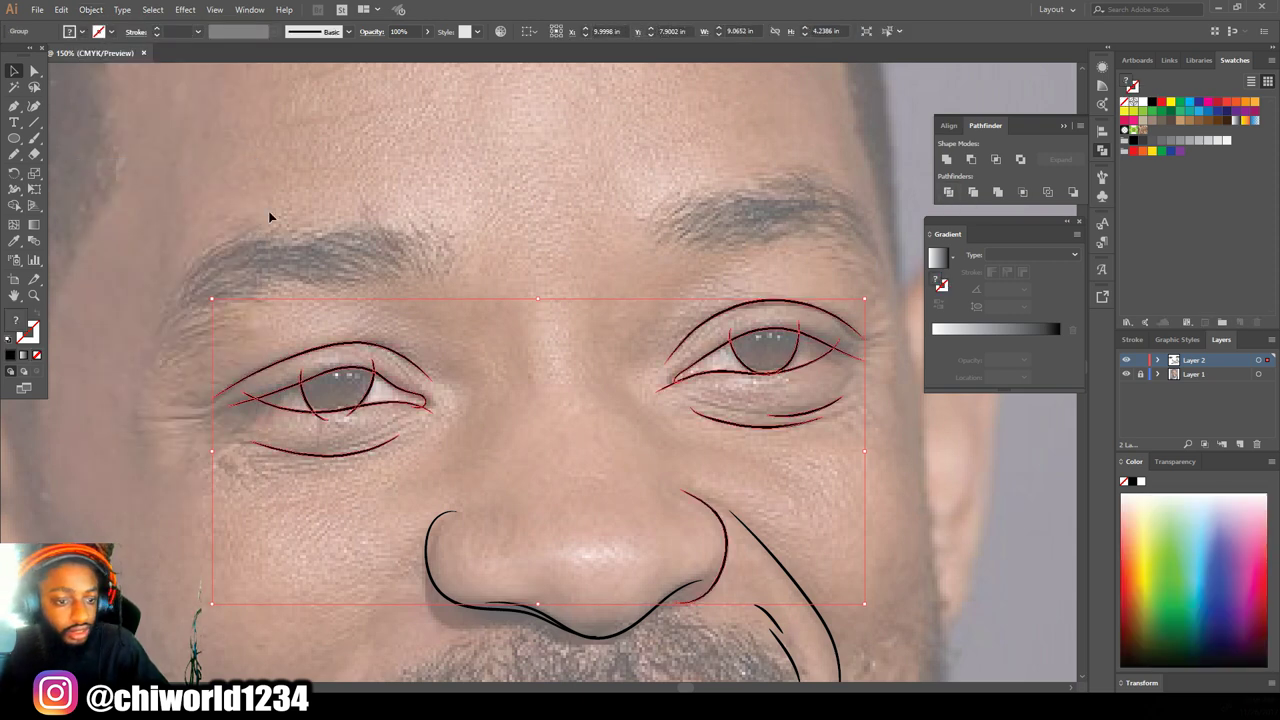
Step: Delete the iris stroke ends that overshoot the upper lash line of the eye on the left
click(35, 71)
click(322, 323)
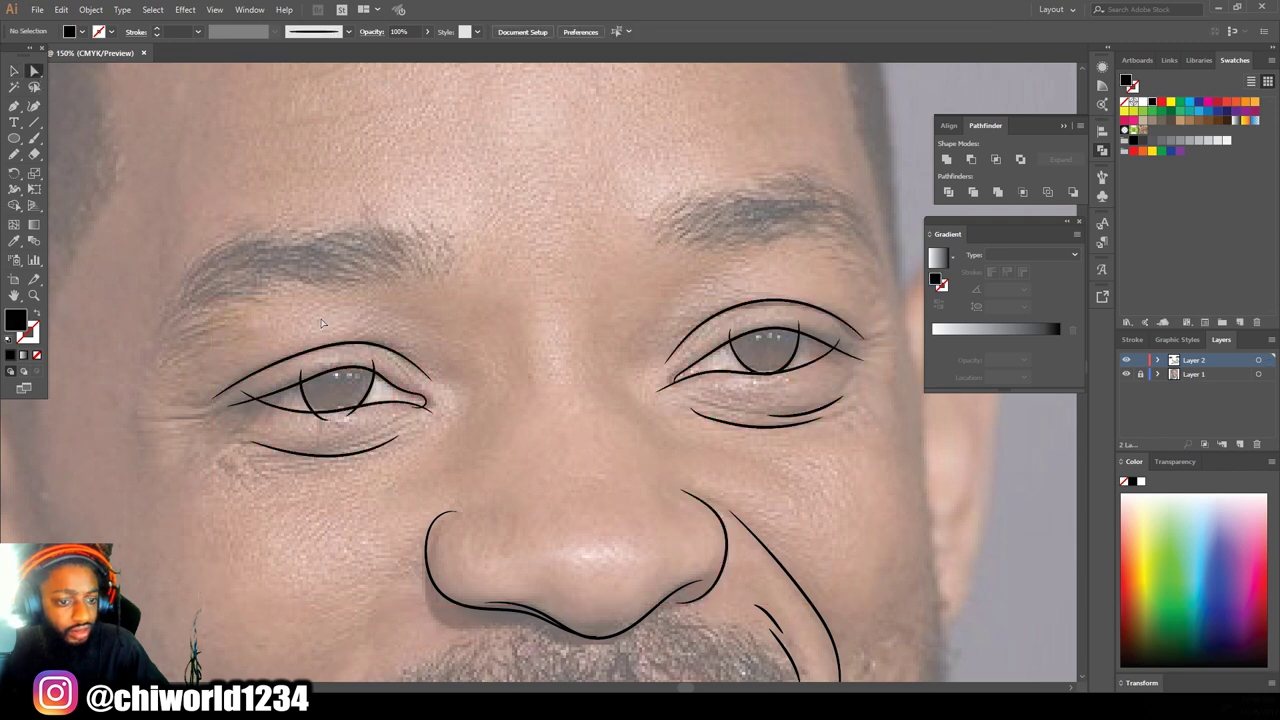
click(375, 370)
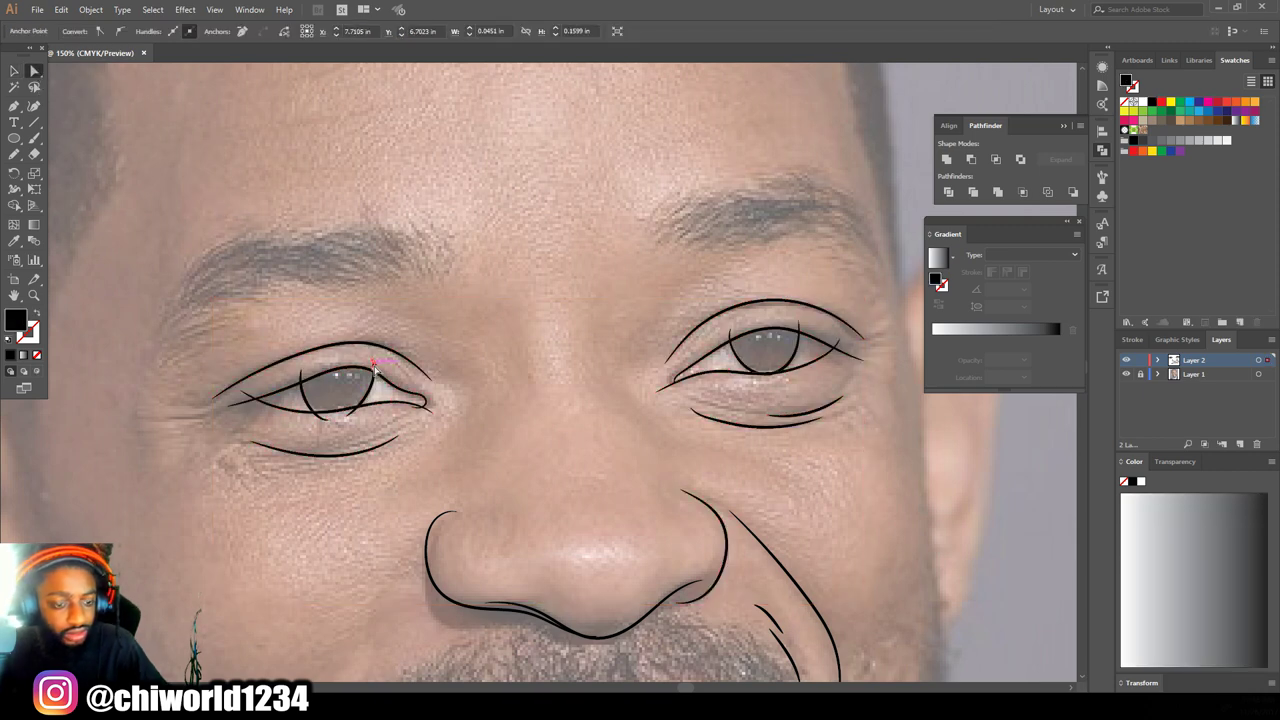
click(311, 372)
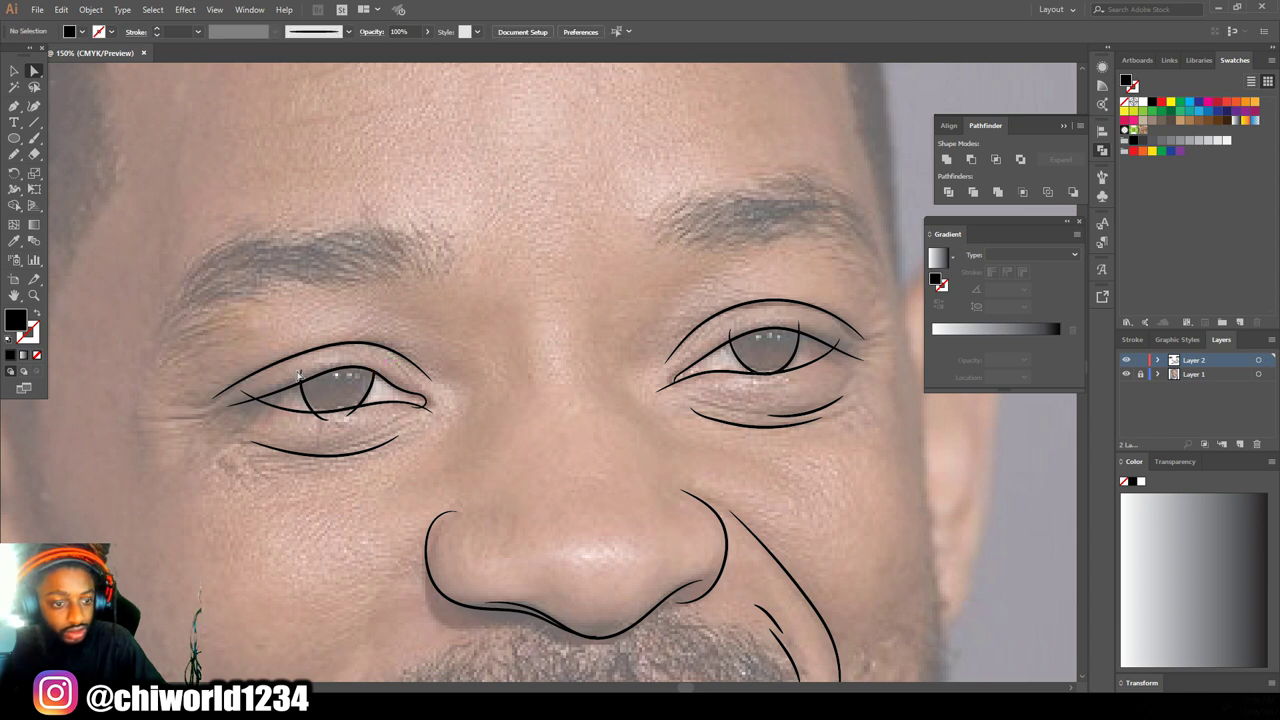
click(302, 374)
key(Delete)
key(Delete)
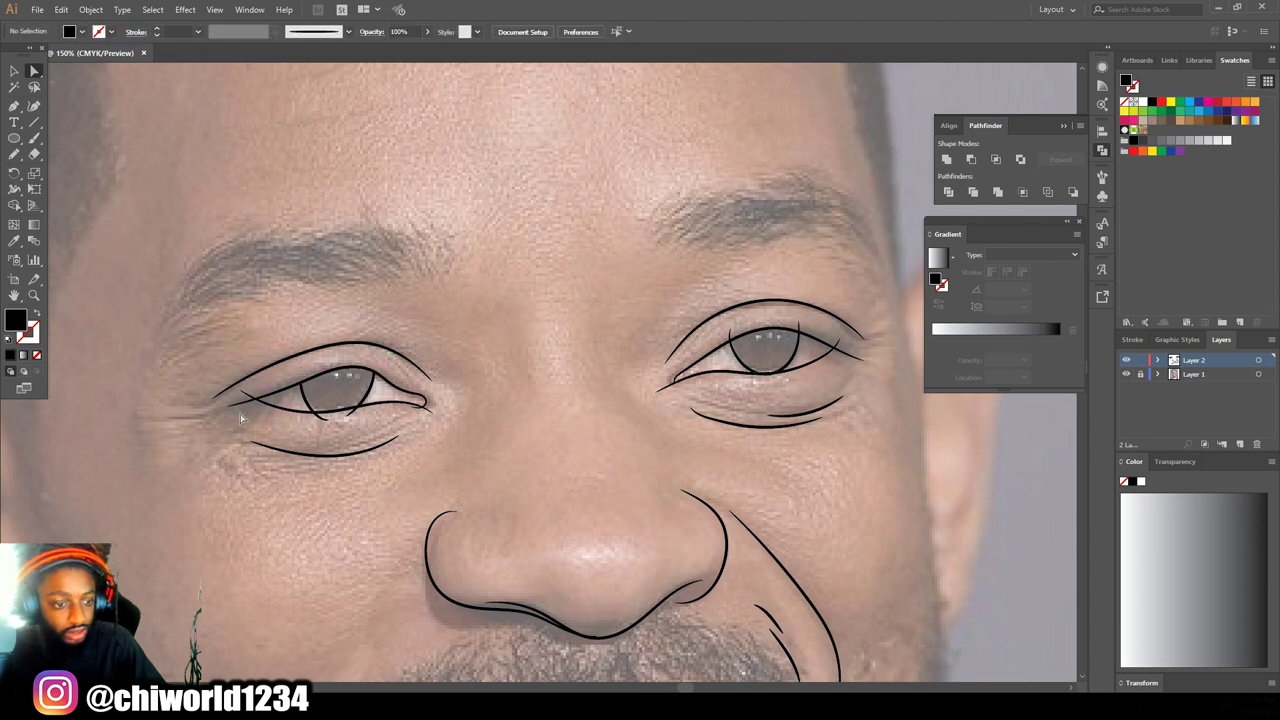
Step: Delete the crossing stroke ends at the left eye's outer corner and the iris ends below its lower lash line
drag(250, 400, 257, 398)
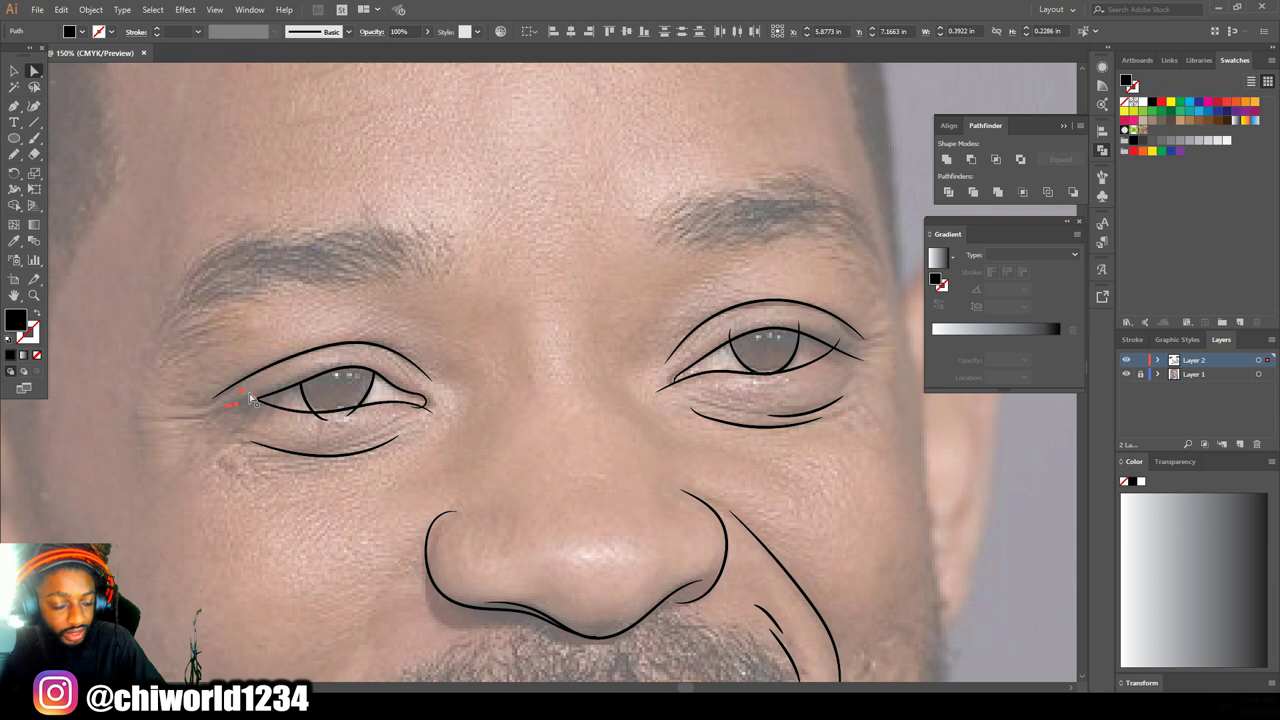
click(320, 418)
key(Delete)
key(Delete)
click(348, 415)
key(Delete)
key(Delete)
Step: Delete the two overshooting stroke ends at the inner corner of the eye on the left
click(421, 410)
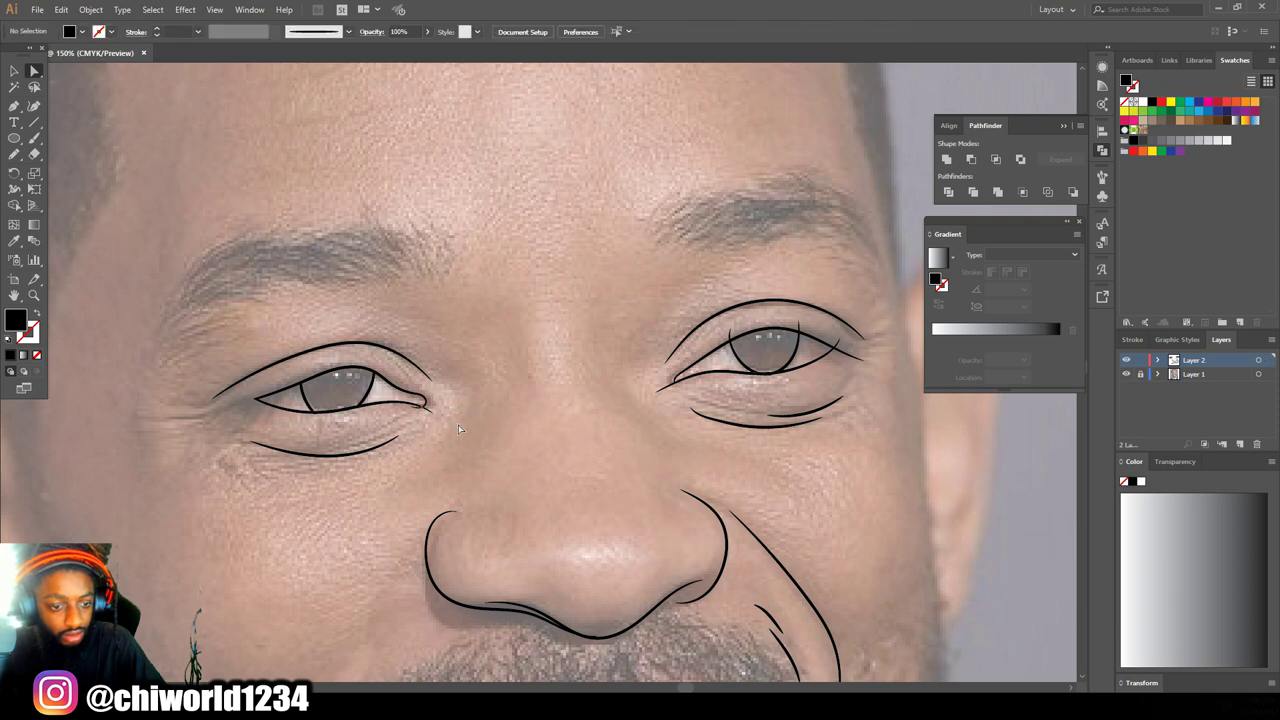
scroll(458, 424, up, 5)
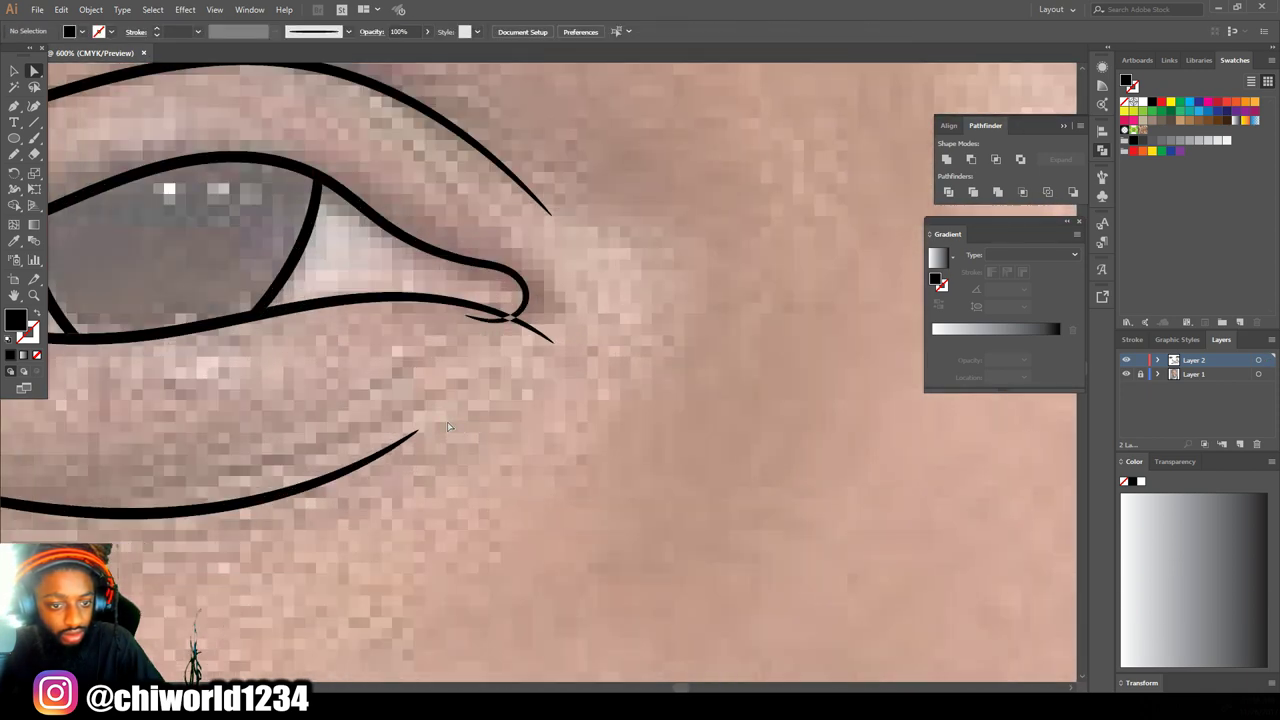
scroll(448, 424, up, 2)
click(508, 414)
click(485, 452)
click(489, 421)
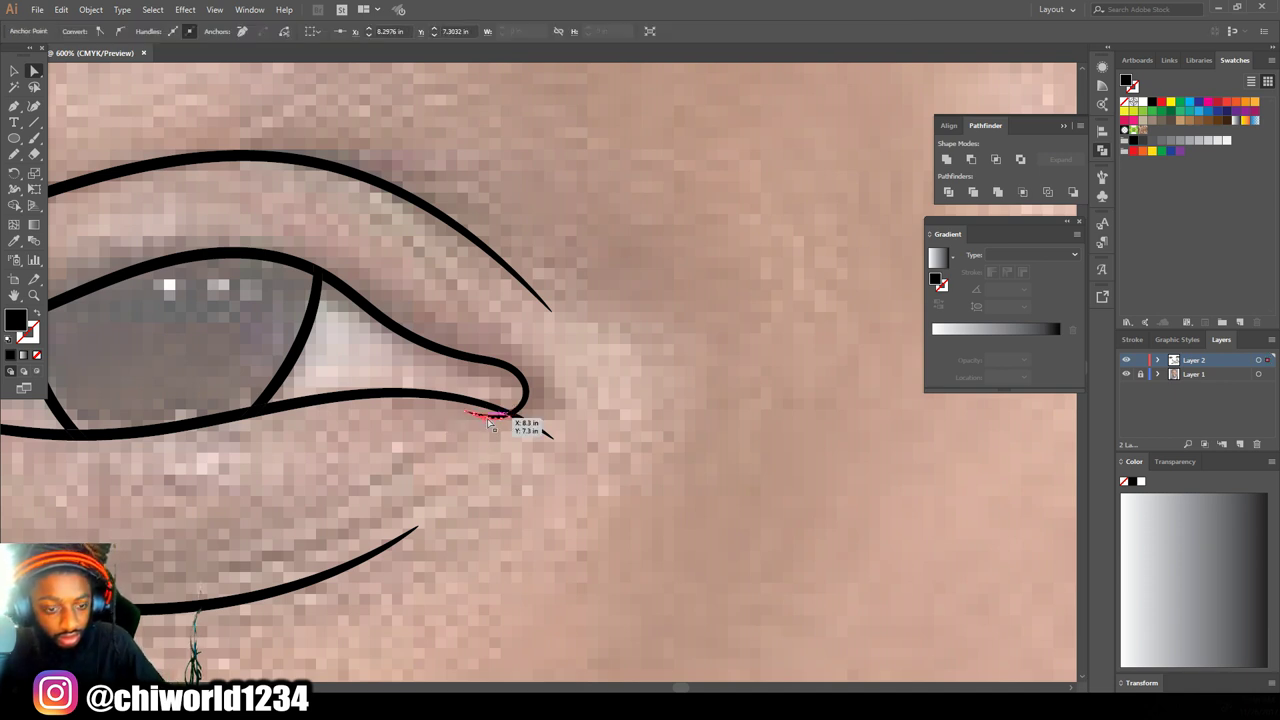
key(Delete)
key(Delete)
click(533, 432)
key(Delete)
key(Delete)
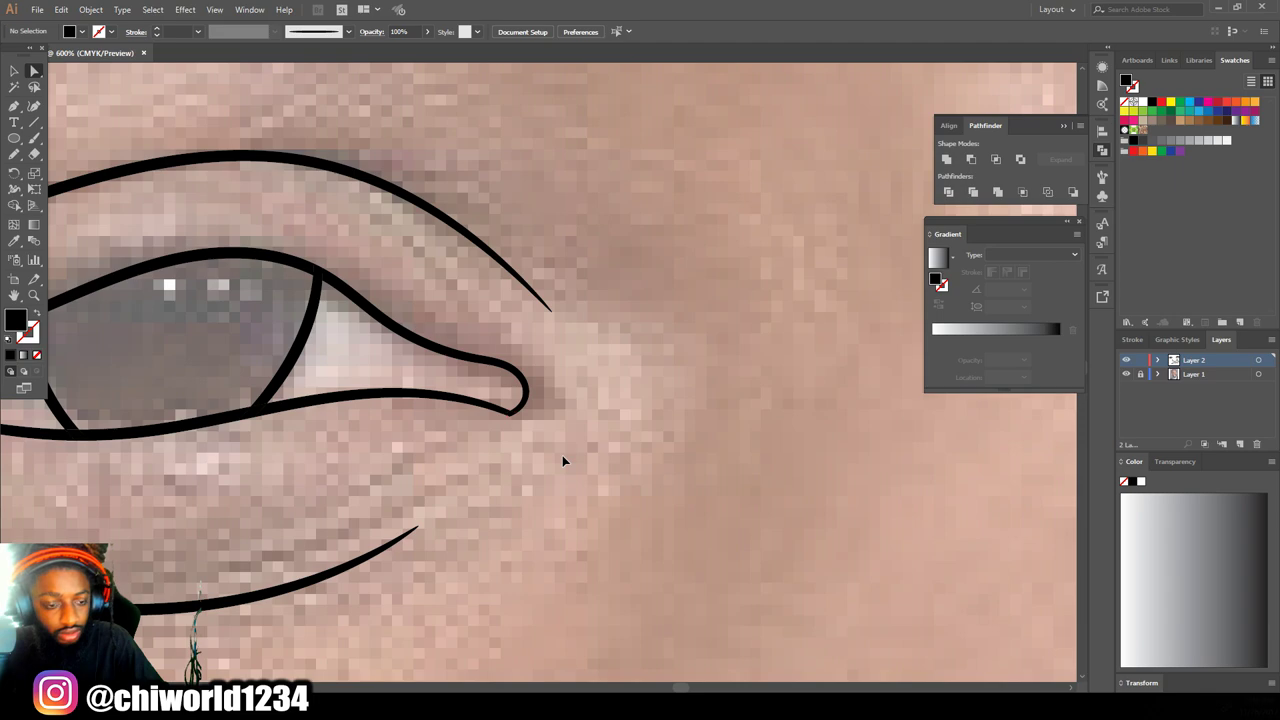
Step: Delete the overshooting stroke ends at the corners and iris of the eye on the right
scroll(562, 456, down, 3)
scroll(565, 453, right, 9)
scroll(572, 445, up, 2)
click(378, 194)
key(Delete)
key(Delete)
click(562, 174)
key(Delete)
key(Delete)
click(668, 221)
key(Delete)
key(Delete)
Step: Paint the inner and outer edges of the lower lip over the photo with the Paintbrush tool
key(ctrl+minus)
key(ctrl+minus)
key(ctrl+minus)
key(ctrl+minus)
key(ctrl+minus)
click(1126, 374)
key(b)
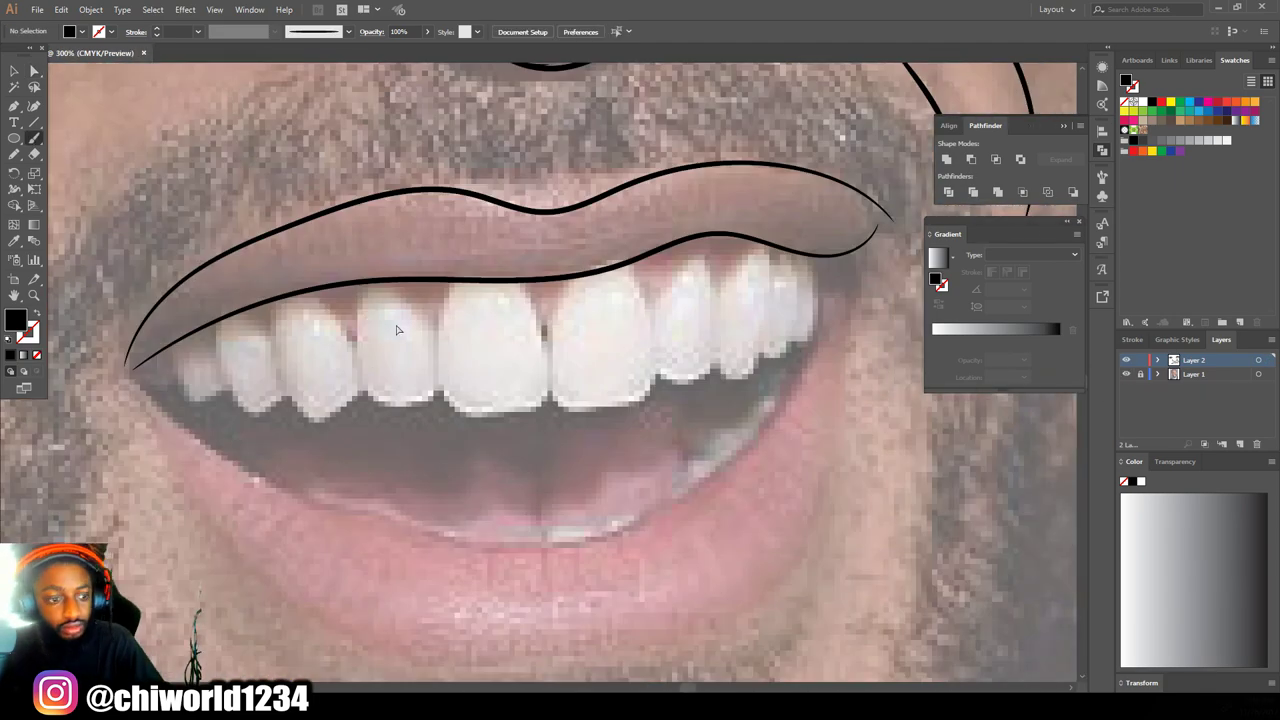
drag(732, 452, 714, 264)
scroll(400, 353, down, 2)
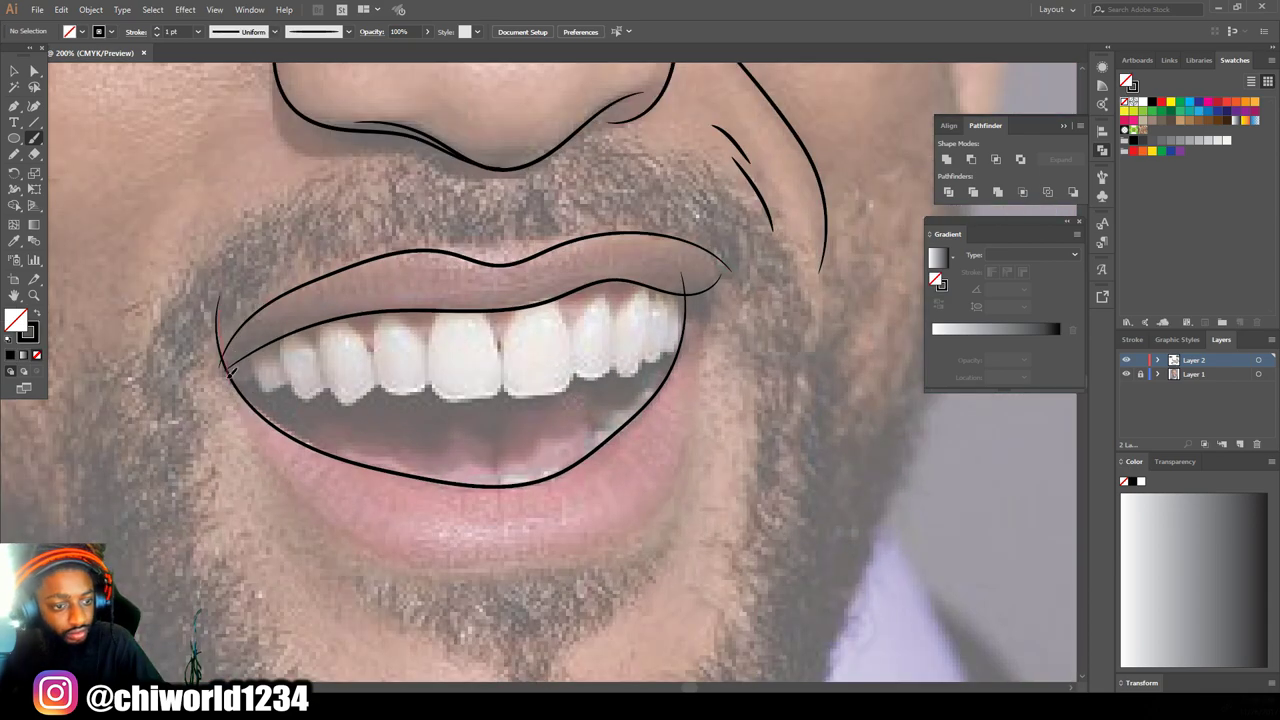
drag(707, 347, 706, 350)
Step: Paint short overlapping curved strokes along the lower edges of the teeth from one mouth corner to the other
scroll(697, 400, up, 4)
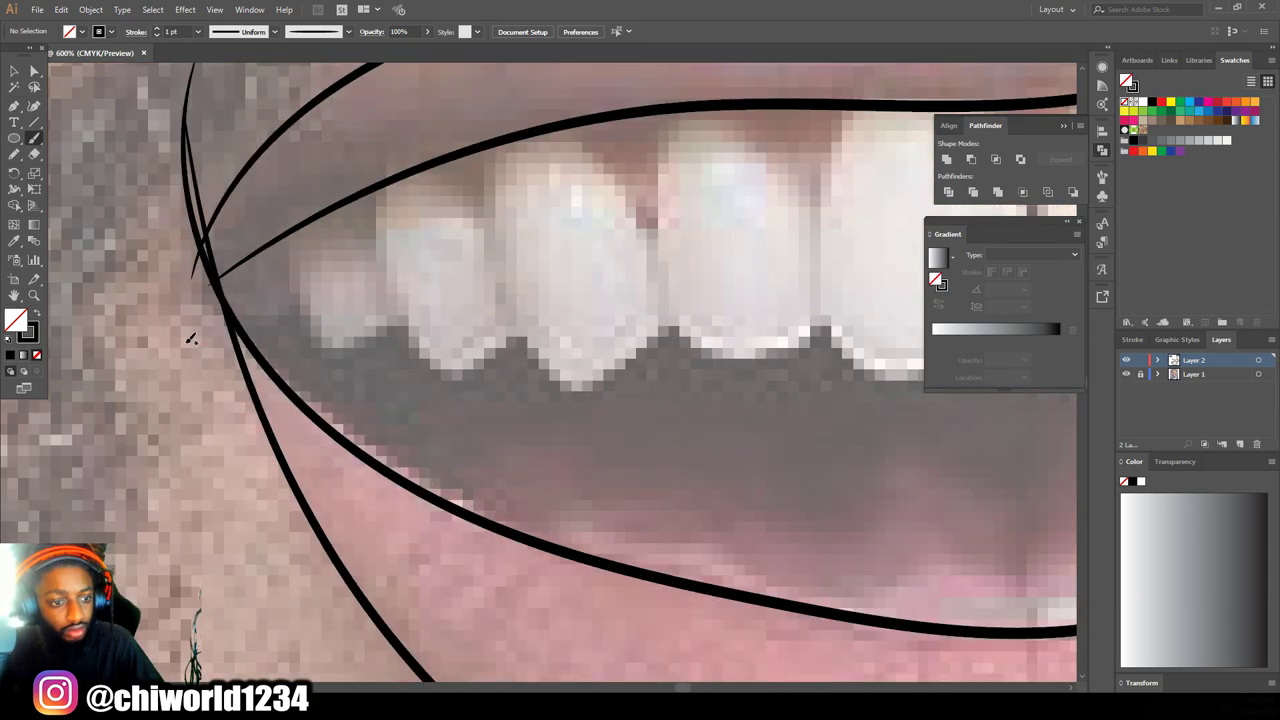
drag(187, 344, 307, 302)
drag(278, 296, 511, 318)
mouse_move(489, 317)
mouse_down()
mouse_move(499, 339)
mouse_move(662, 310)
mouse_up()
mouse_move(649, 306)
mouse_down()
mouse_move(714, 356)
mouse_move(817, 318)
mouse_up()
scroll(815, 312, right, 4)
mouse_move(379, 296)
mouse_down()
mouse_move(619, 303)
mouse_move(835, 270)
mouse_up()
scroll(803, 343, down, 1)
scroll(803, 343, up, 2)
mouse_move(371, 379)
mouse_down()
mouse_move(487, 441)
mouse_move(565, 361)
mouse_up()
mouse_move(543, 352)
mouse_down()
mouse_move(684, 343)
mouse_move(758, 307)
mouse_up()
Step: Select all the artwork and expand the appearance of the lip and teeth strokes
scroll(817, 290, down, 5)
key(v)
key(ctrl+a)
key(alt+o)
key(e)
key(a)
click(282, 472)
Step: Delete the overshooting stroke ends at the left mouth corner and where the first teeth curves cross
scroll(282, 472, up, 5)
click(448, 336)
key(Delete)
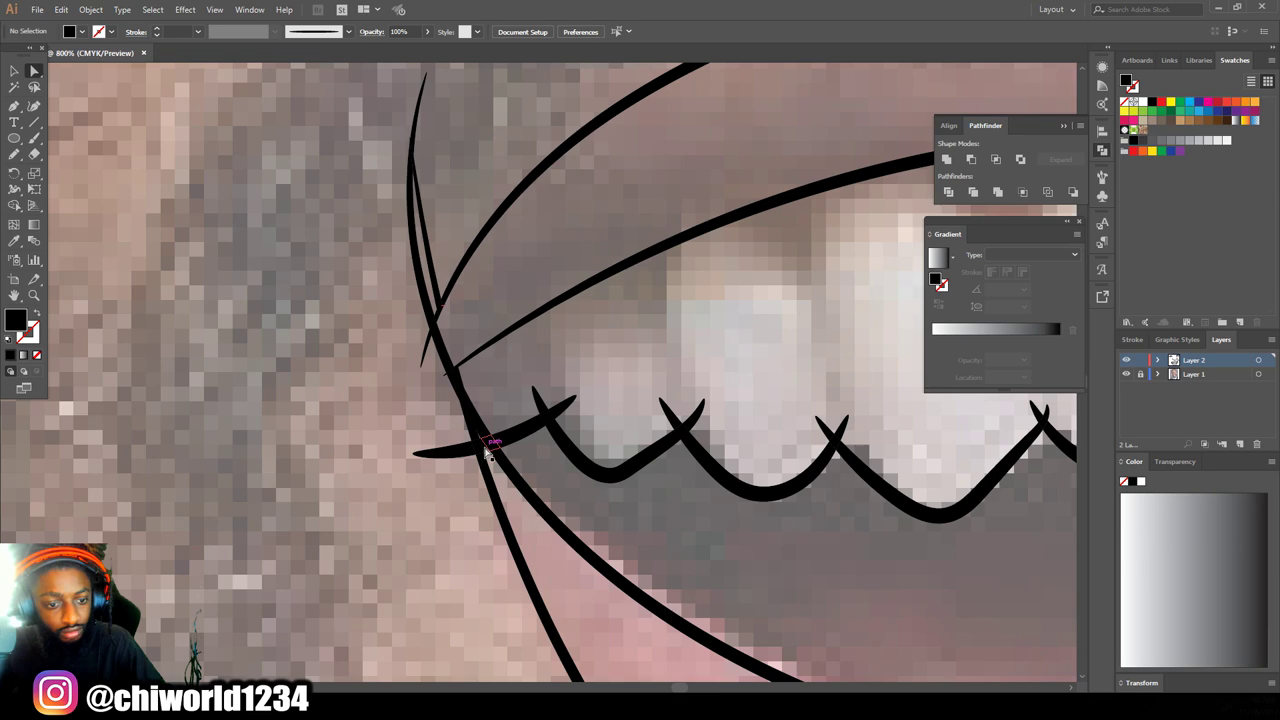
scroll(472, 480, up, 4)
click(534, 320)
key(Delete)
click(688, 314)
key(Delete)
click(676, 308)
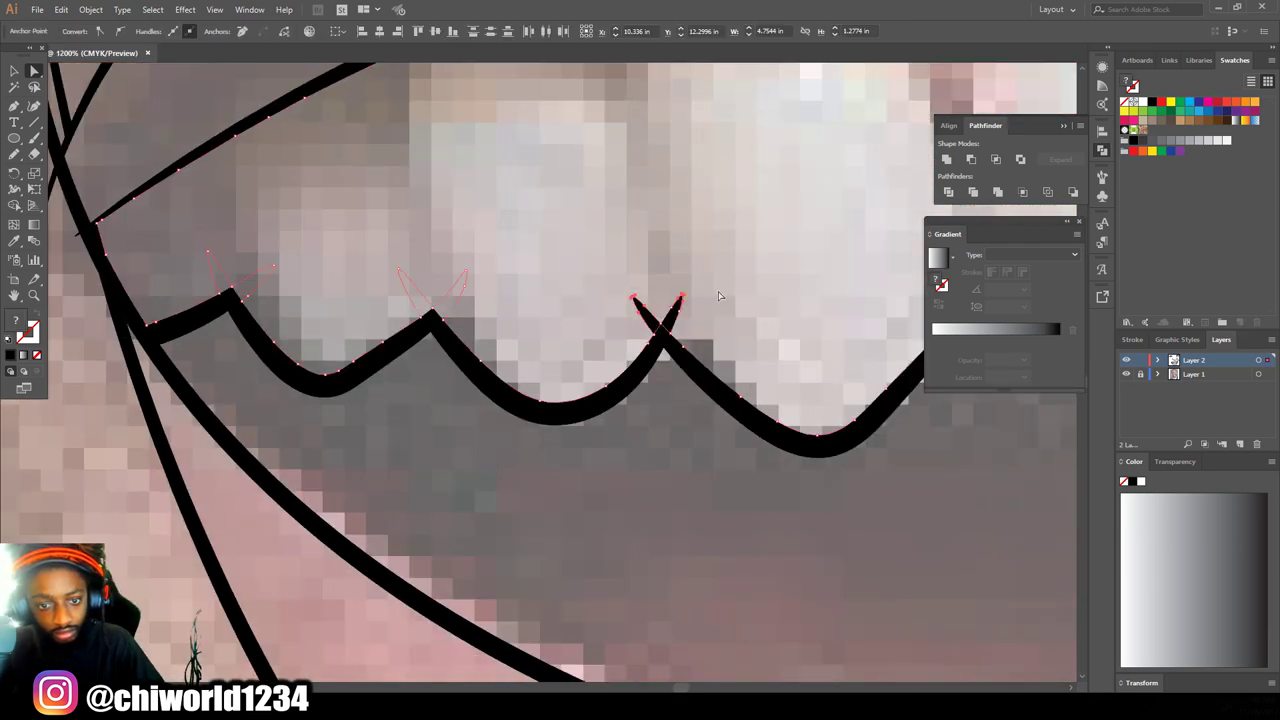
key(Delete)
click(689, 293)
key(Delete)
Step: Delete the crossing stroke ends between the front teeth and the remaining teeth toward the right
scroll(735, 290, up, 1)
click(742, 283)
key(Delete)
drag(670, 225, 766, 260)
key(Delete)
drag(745, 188, 820, 229)
key(Delete)
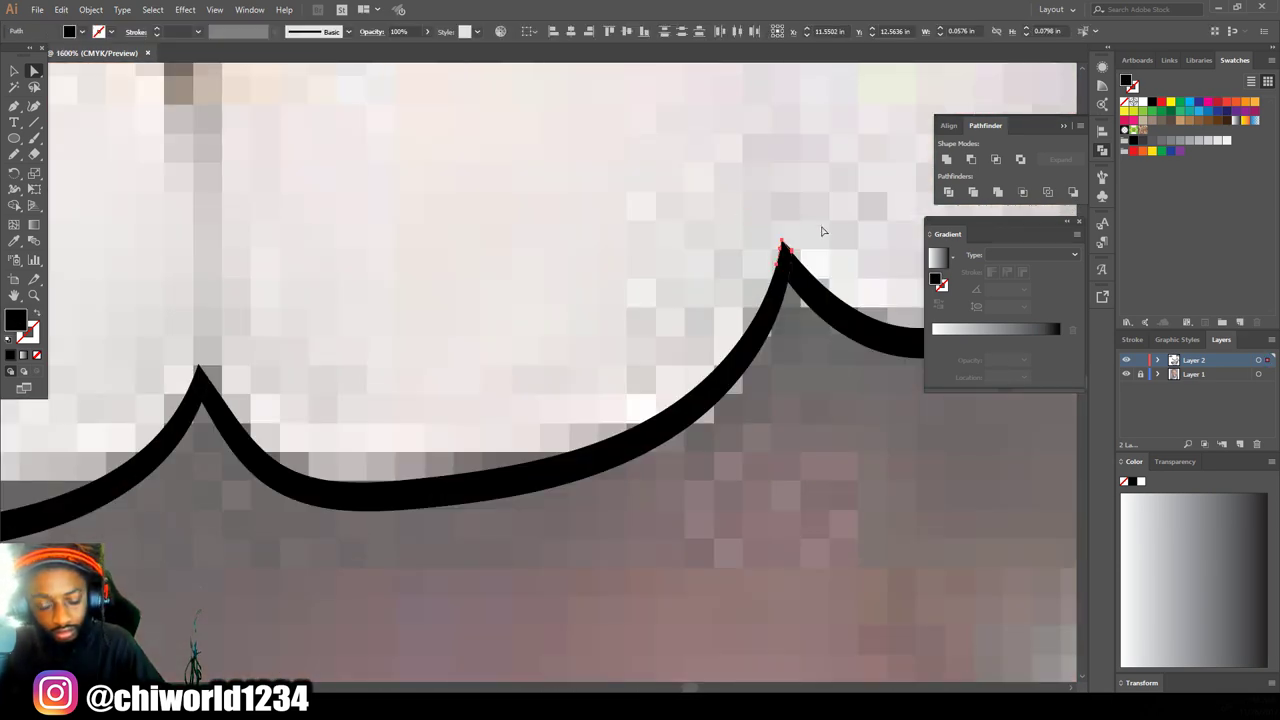
drag(732, 229, 803, 284)
key(Delete)
key(Delete)
drag(756, 239, 814, 263)
key(Delete)
Step: Delete the overshooting lip and mouth stroke ends at the right corner of the mouth
scroll(766, 335, down, 5)
scroll(686, 400, up, 5)
click(640, 374)
key(Delete)
drag(592, 130, 663, 199)
key(Delete)
scroll(634, 279, up, 5)
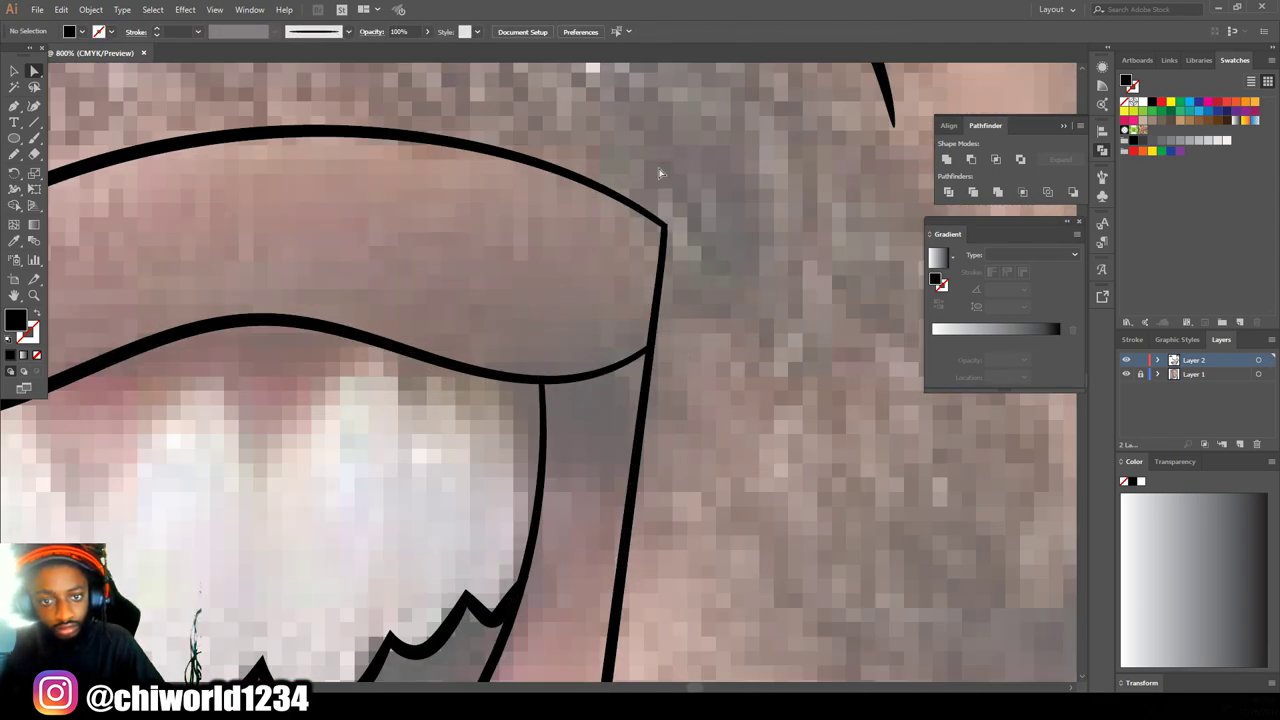
Step: Paint the jawline from the left ear around the chin and up the right side of the face with 3 pt Paintbrush strokes
scroll(870, 406, down, 9)
key(b)
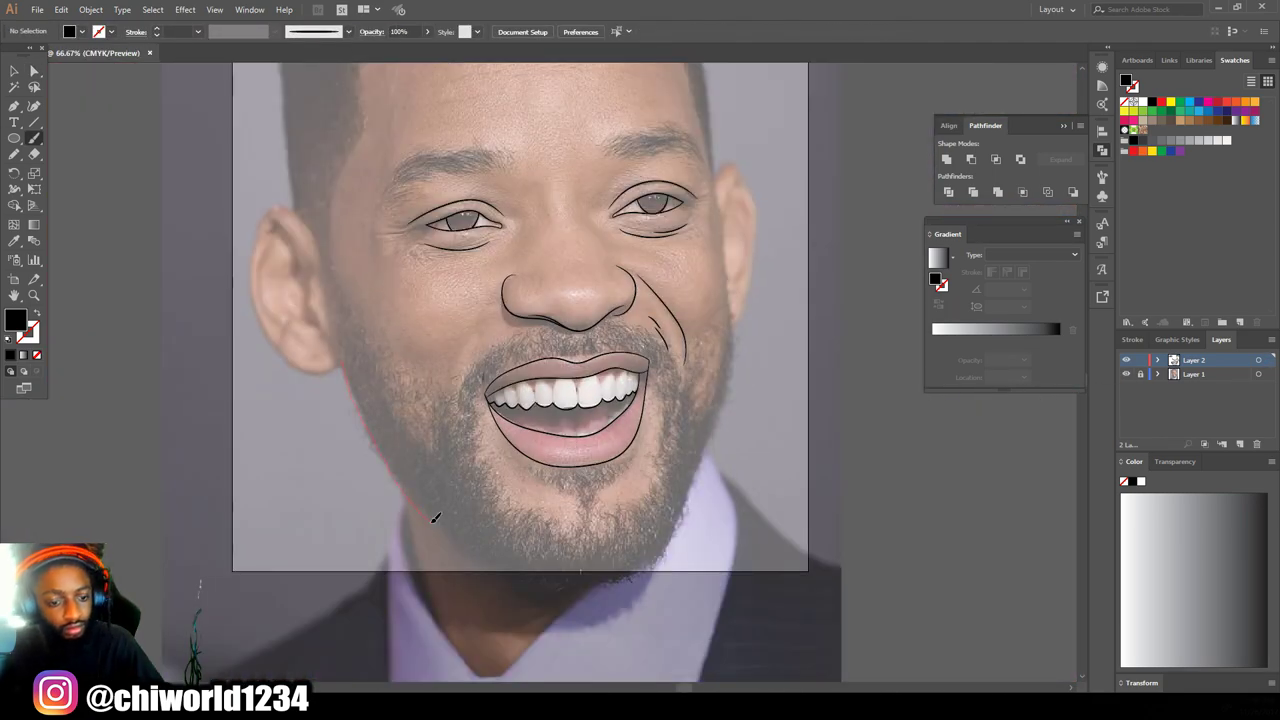
drag(736, 337, 734, 339)
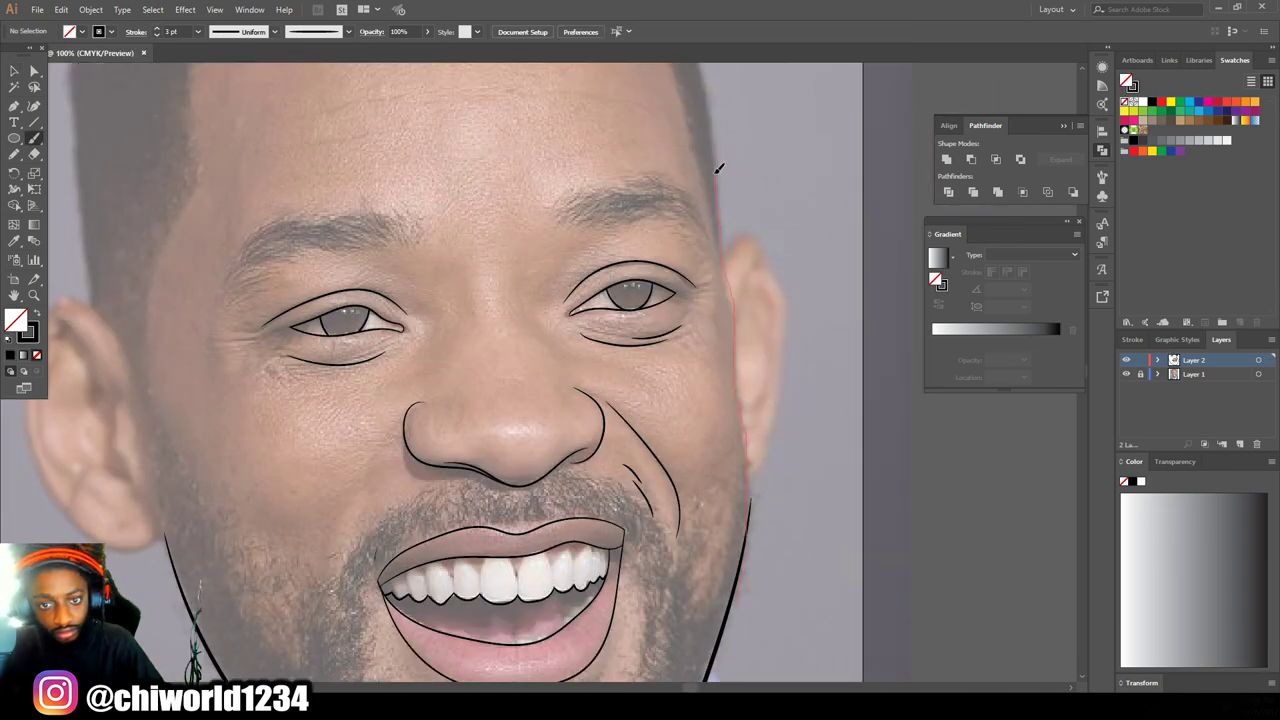
scroll(751, 446, down, 2)
scroll(643, 244, up, 4)
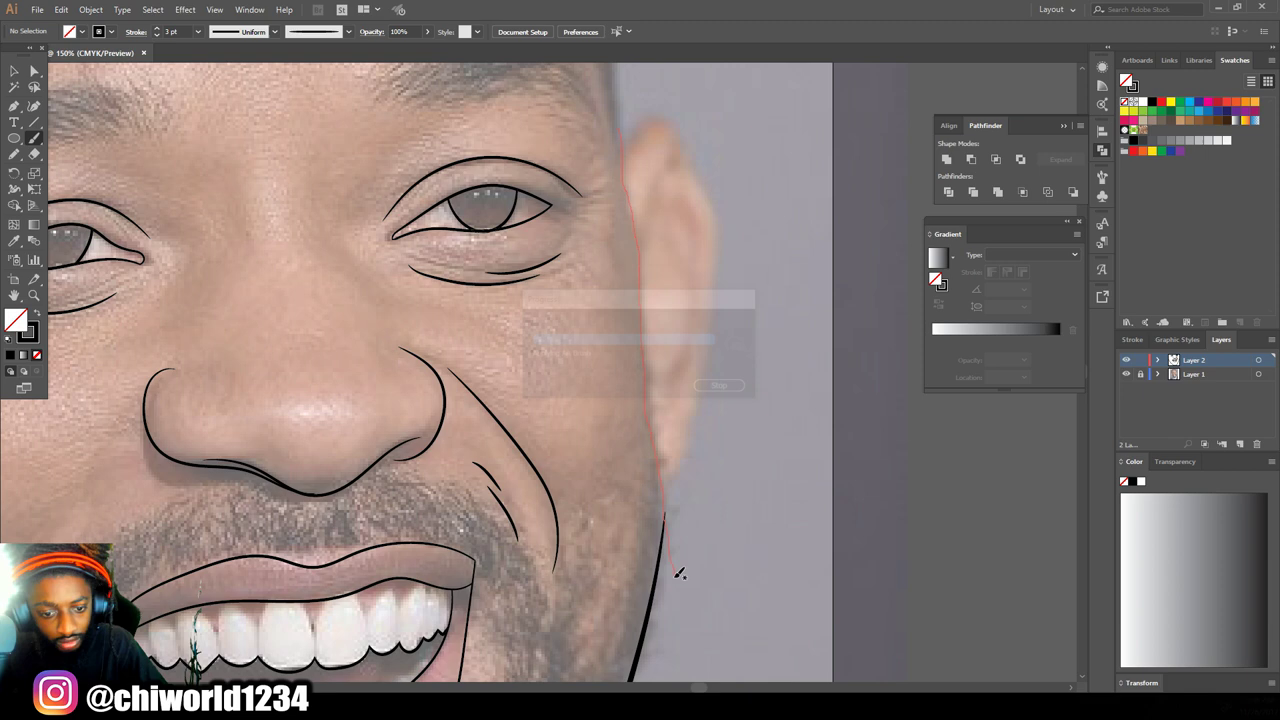
drag(678, 573, 676, 577)
Step: Paint the top edge of the left ear and the left side of the head up toward the crown
scroll(670, 560, down, 1)
scroll(642, 450, down, 3)
scroll(400, 320, up, 2)
scroll(405, 408, down, 1)
mouse_move(400, 407)
mouse_down()
mouse_move(465, 430)
mouse_move(483, 485)
mouse_up()
scroll(460, 515, up, 3)
mouse_move(443, 525)
mouse_down()
mouse_move(424, 296)
mouse_move(597, 96)
mouse_up()
drag(506, 154, 250, 218)
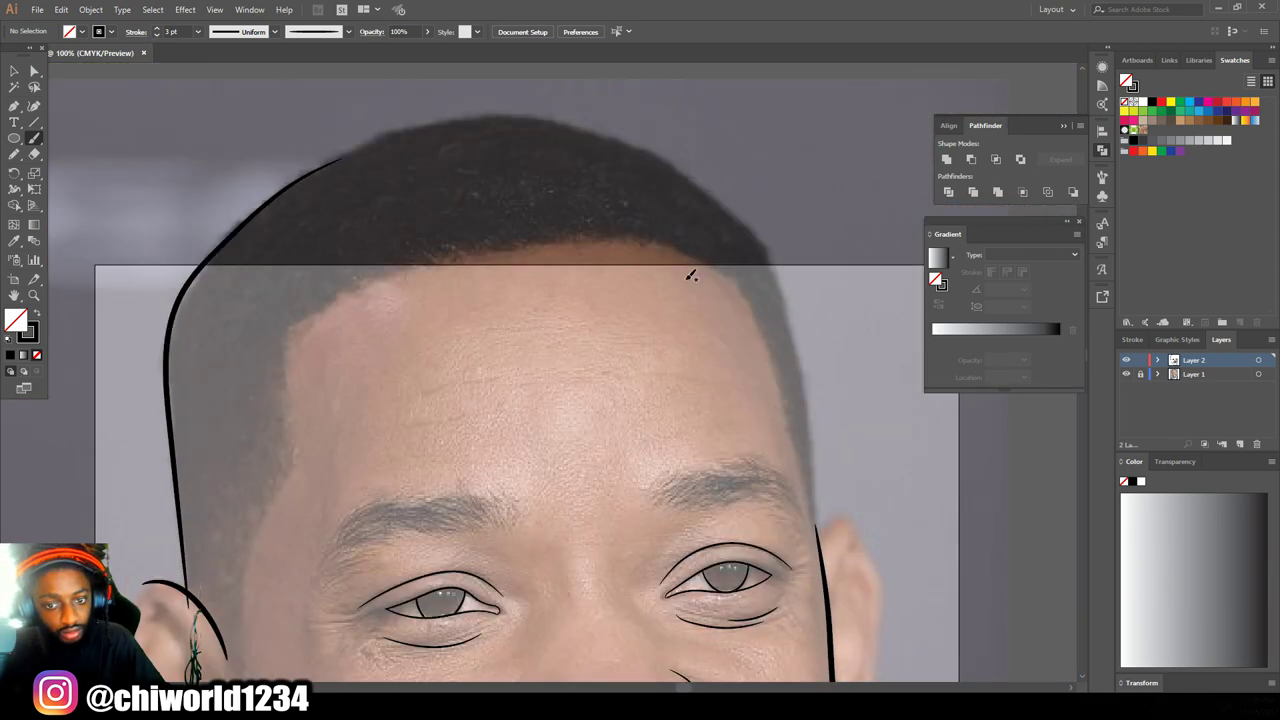
mouse_move(820, 546)
mouse_down()
mouse_move(807, 351)
mouse_move(737, 203)
mouse_up()
scroll(800, 300, up, 3)
key(ctrl+z)
Step: Paint the right side of the head above the ear and the curve over the crown
mouse_move(821, 616)
mouse_down()
mouse_move(813, 513)
mouse_move(757, 258)
mouse_up()
scroll(420, 267, up, 2)
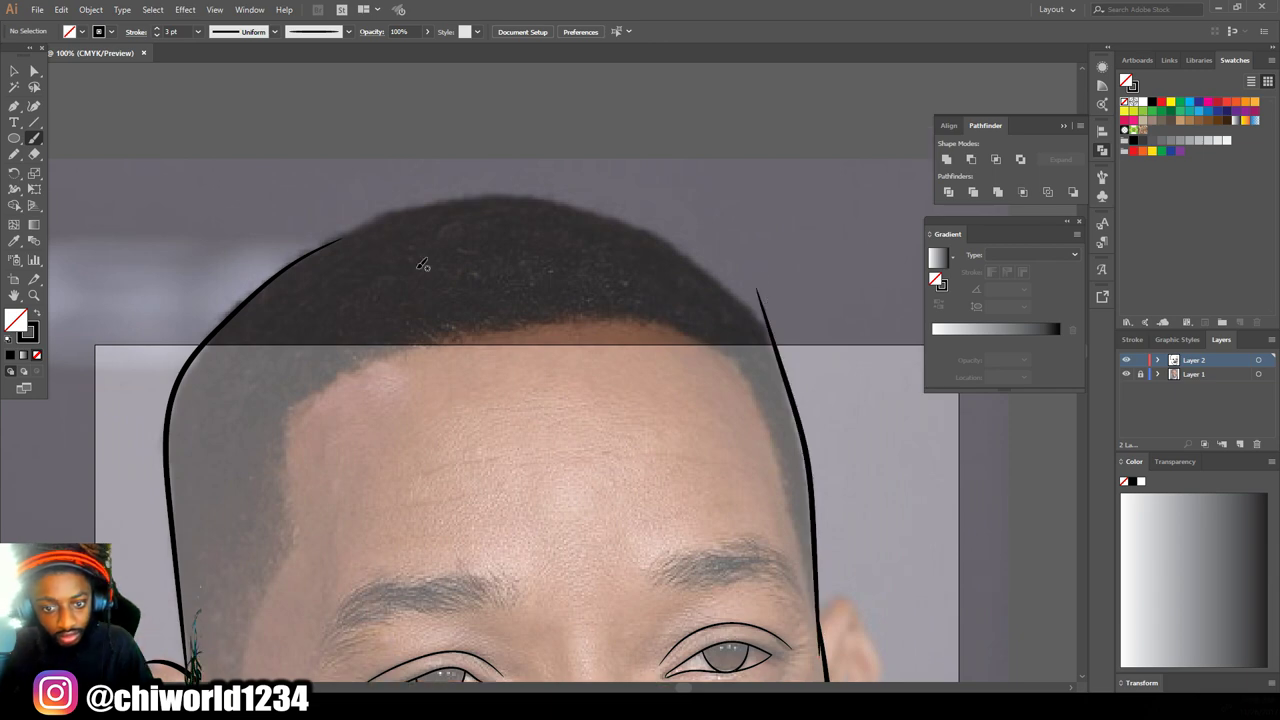
drag(198, 323, 196, 327)
Step: Paint the outer contours of both ears, joining them to the head outline
scroll(196, 327, down, 3)
scroll(560, 205, up, 5)
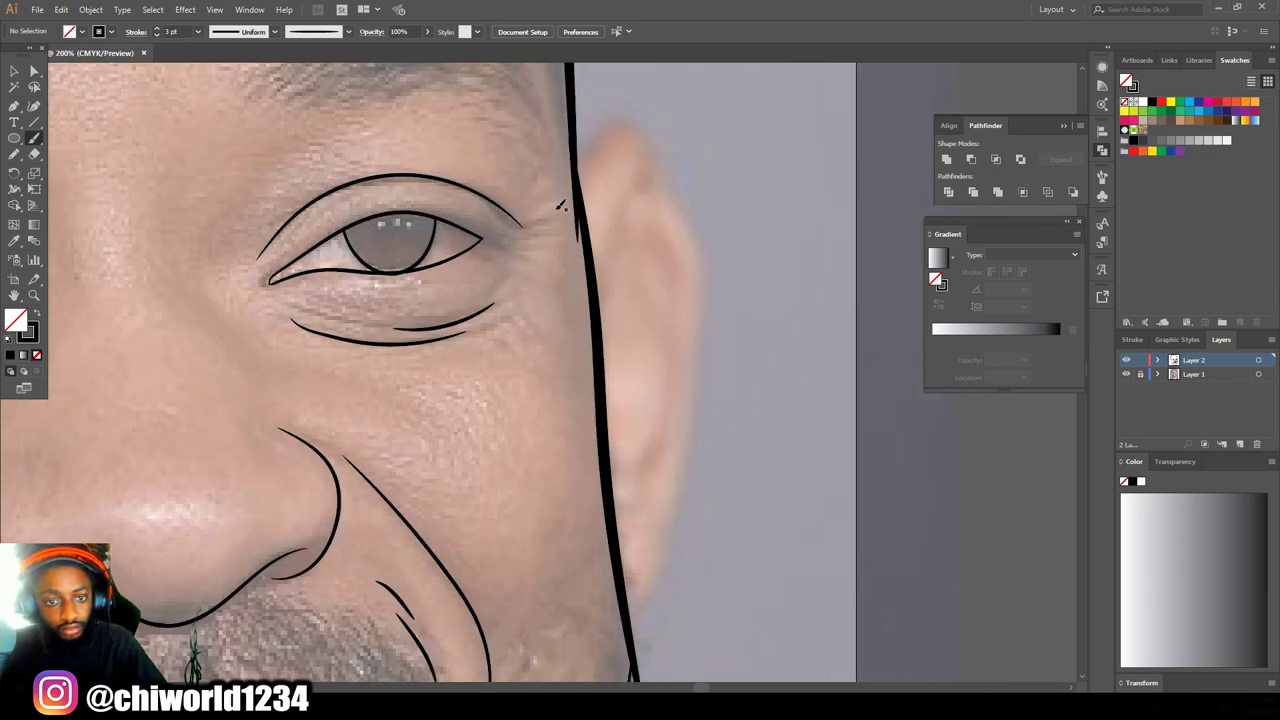
drag(617, 608, 617, 610)
scroll(617, 610, down, 3)
scroll(506, 105, up, 4)
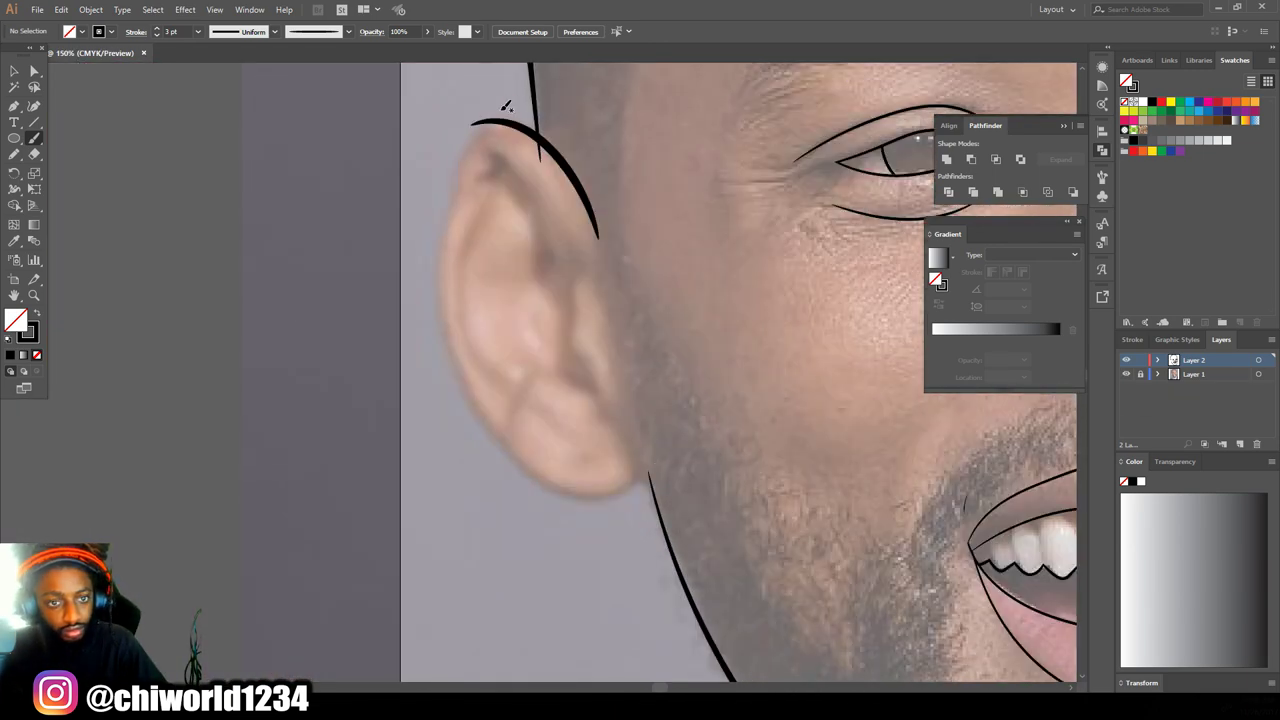
drag(654, 470, 656, 472)
scroll(743, 509, down, 3)
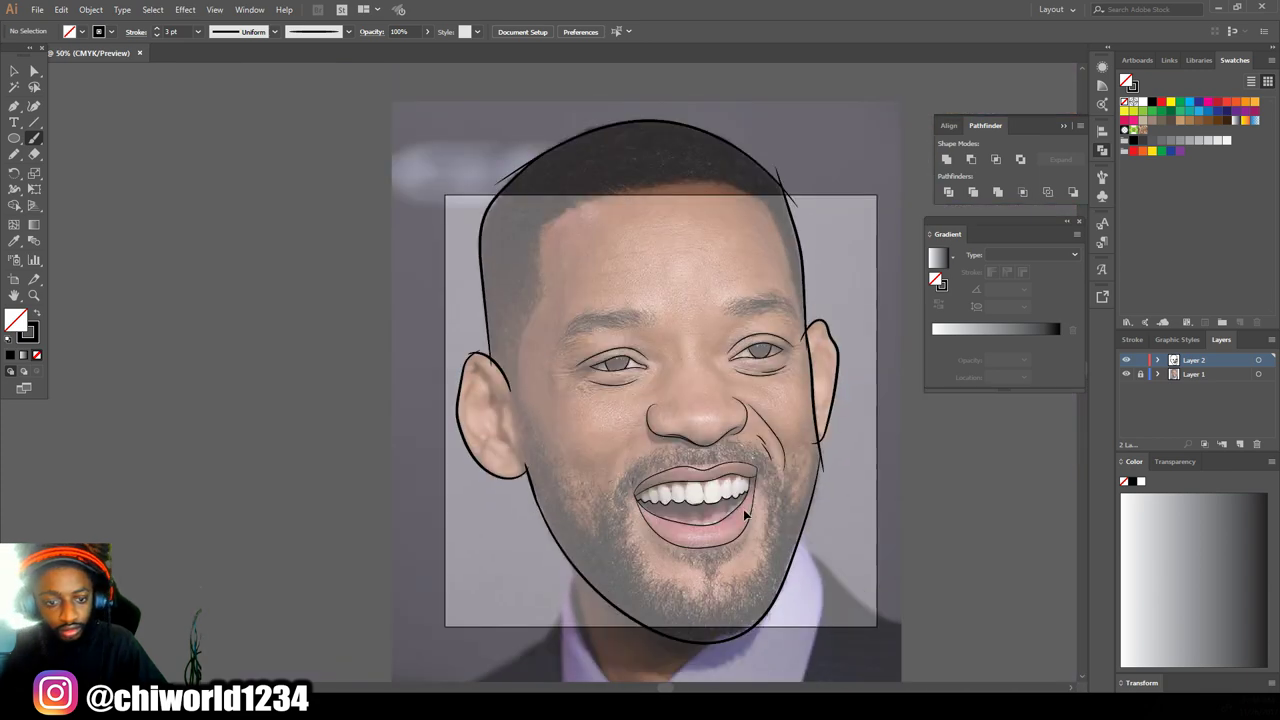
Step: Expand the appearance of the head and ear strokes and divide all the artwork with Pathfinder
key(v)
key(ctrl+a)
click(90, 9)
click(132, 167)
click(330, 172)
key(a)
scroll(703, 200, up, 5)
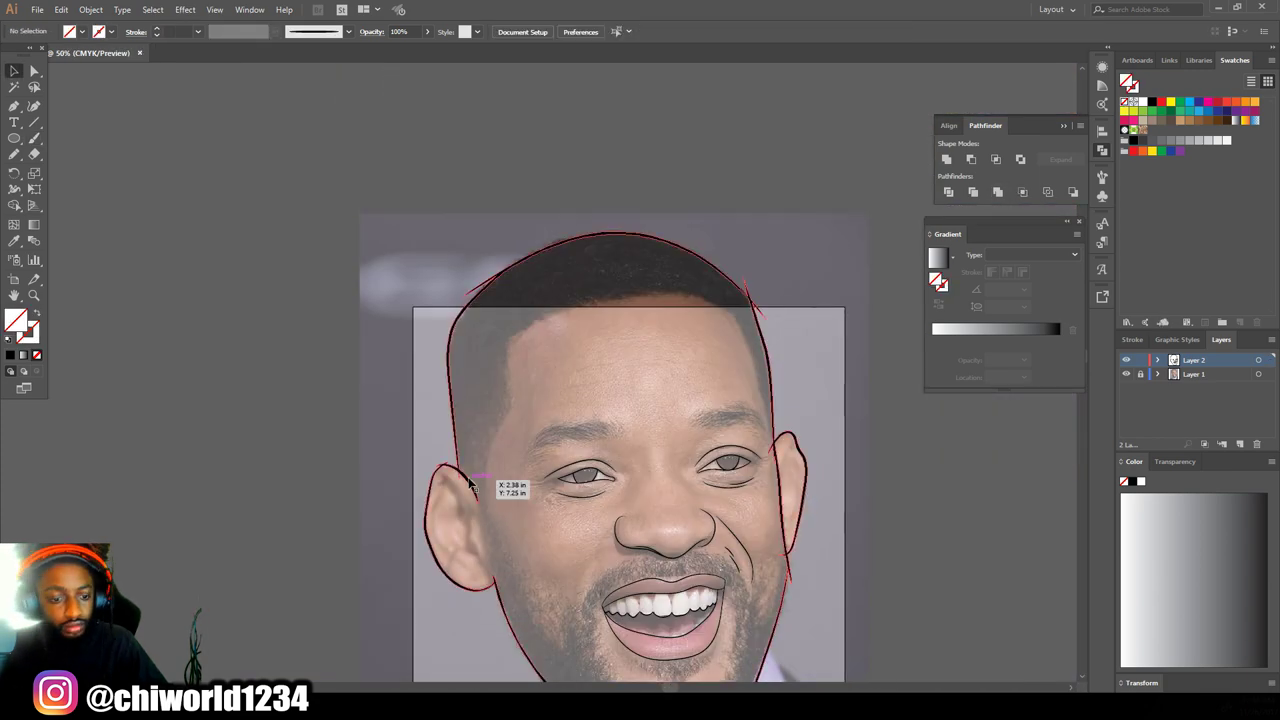
scroll(440, 490, up, 4)
scroll(352, 373, down, 4)
key(ctrl+a)
click(948, 192)
click(868, 300)
Step: Delete the stroke ends that overshoot the head outline at the top and lobe of the right ear
scroll(715, 371, up, 4)
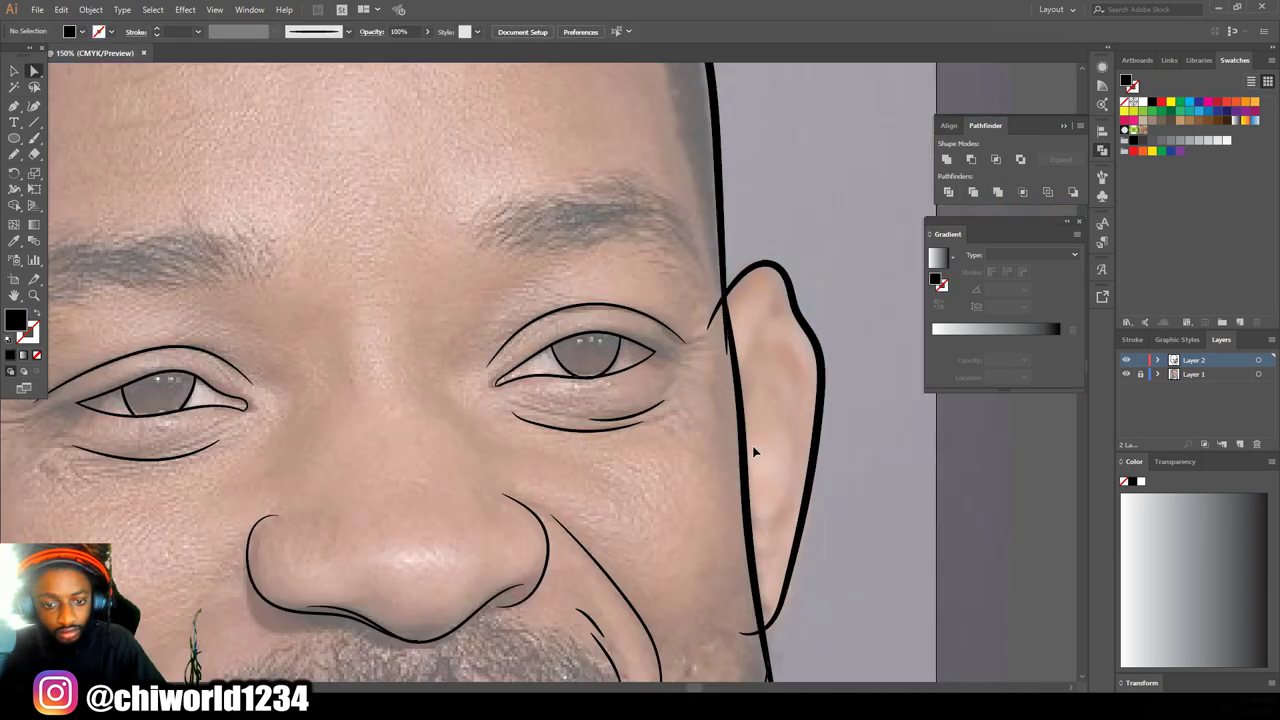
click(622, 292)
key(Delete)
scroll(640, 370, down, 4)
click(622, 424)
key(Delete)
Step: Delete the head stroke end crossing the top of the left ear and the jawline ends overshooting at its lobe
scroll(615, 417, left, 10)
key(ctrl+equal)
click(712, 208)
key(Delete)
key(ctrl+minus)
key(ctrl+minus)
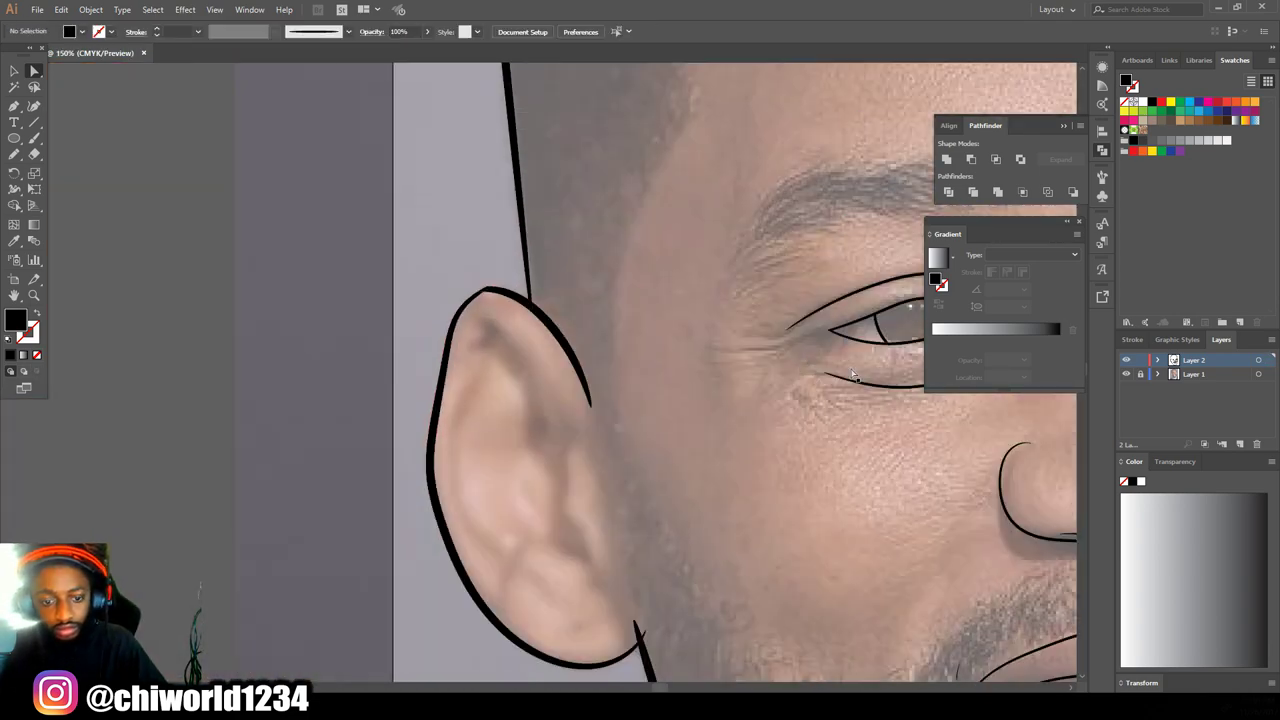
key(ctrl+equal)
key(ctrl+equal)
click(732, 436)
key(Delete)
click(750, 449)
key(Delete)
Step: Delete the stroke end that sticks out past the crown on the right side of the head
scroll(907, 402, down, 5)
scroll(760, 170, up, 4)
click(846, 206)
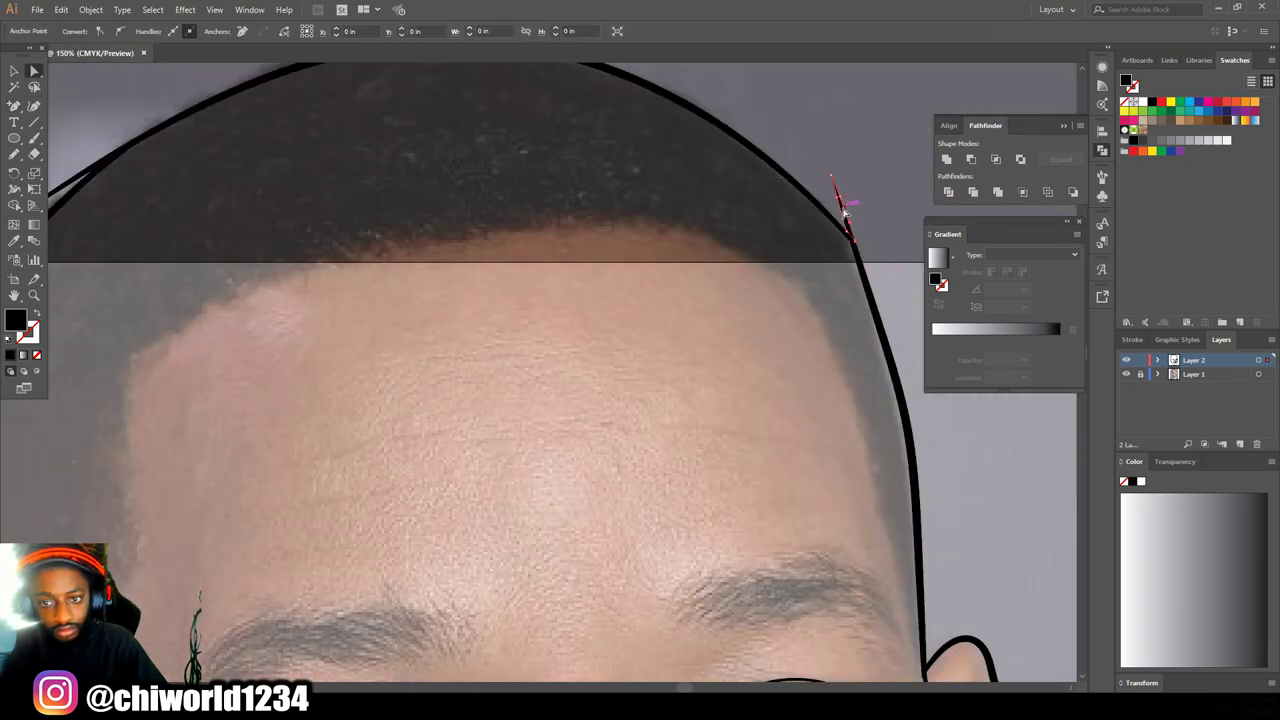
key(Delete)
Step: Erase the stroke ends overshooting the head outline with the Eraser tool, and check the line art with the photo layer hidden
scroll(600, 310, up, 4)
click(34, 154)
mouse_move(621, 326)
mouse_down()
mouse_move(748, 245)
mouse_move(726, 262)
mouse_up()
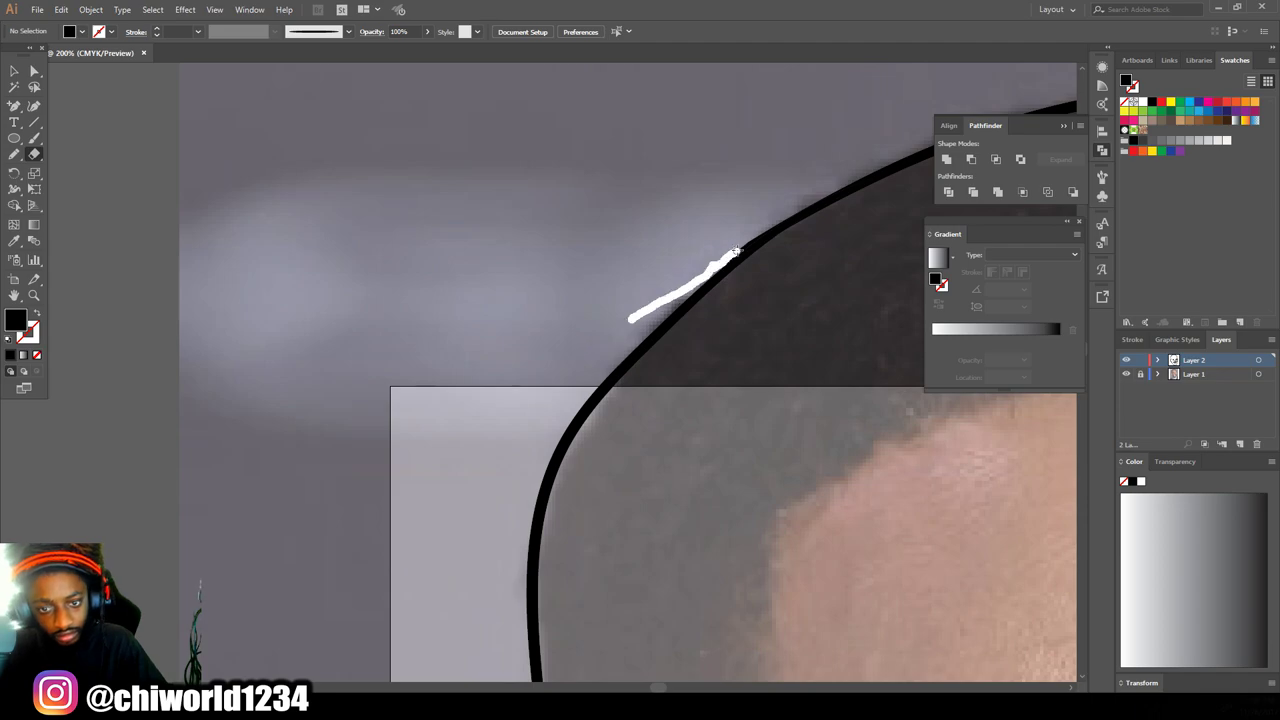
scroll(726, 264, down, 5)
scroll(700, 398, up, 6)
drag(759, 511, 736, 424)
scroll(712, 375, down, 5)
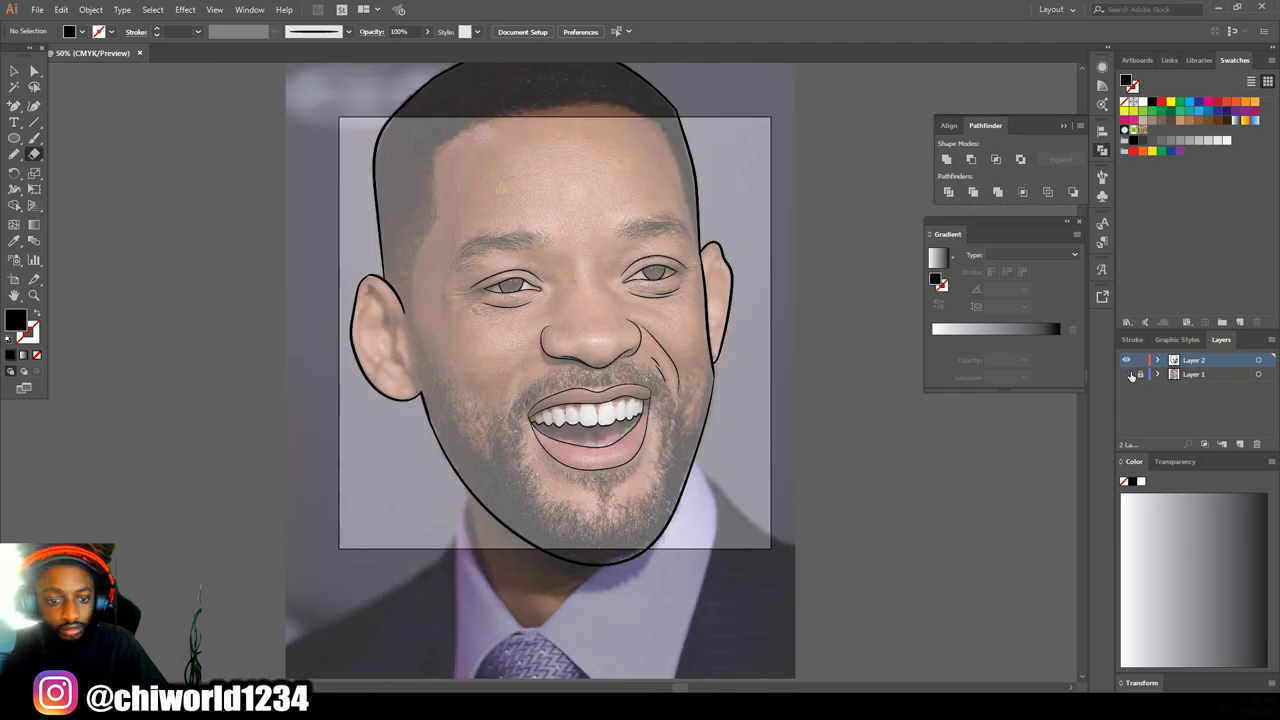
click(1126, 374)
click(1126, 374)
Step: Draw solid black freeform shapes with the Pencil tool over the hair on top of the head, following the hairline
scroll(572, 240, up, 1)
click(14, 154)
scroll(460, 155, up, 3)
scroll(552, 262, up, 1)
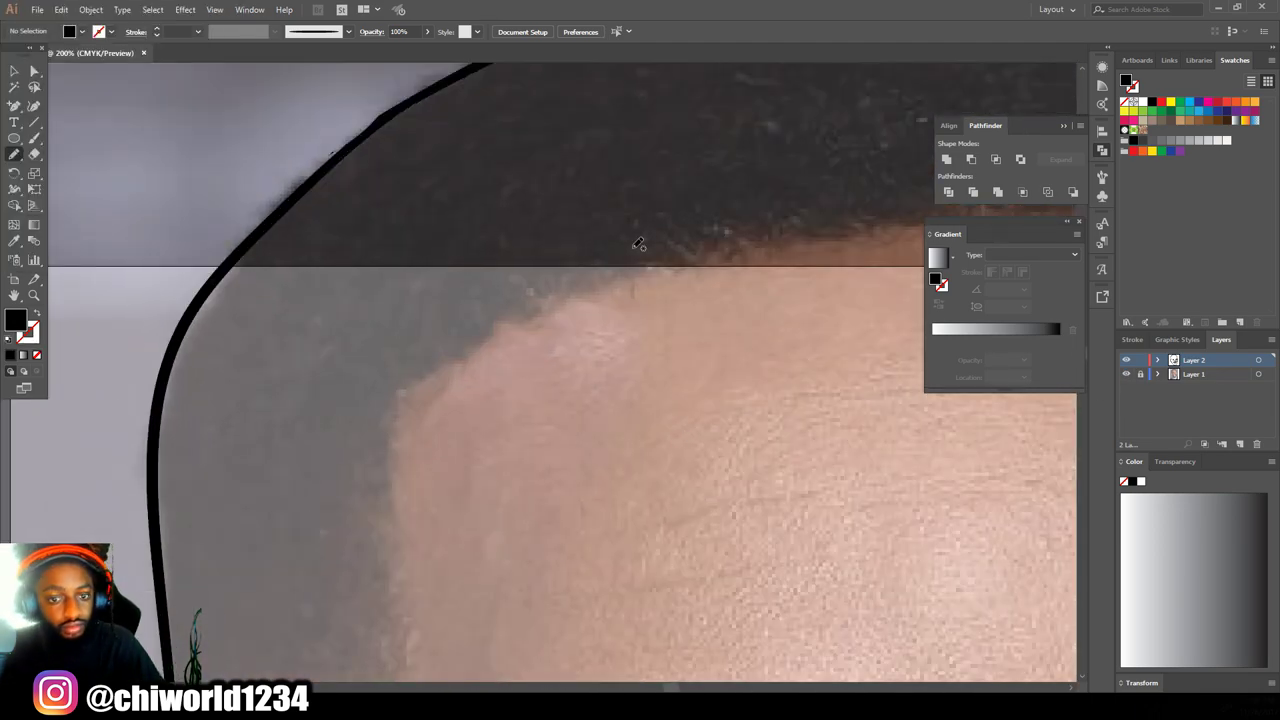
drag(407, 372, 623, 136)
scroll(610, 150, up, 3)
mouse_move(195, 562)
mouse_down()
mouse_move(170, 576)
mouse_move(429, 223)
mouse_move(426, 422)
mouse_up()
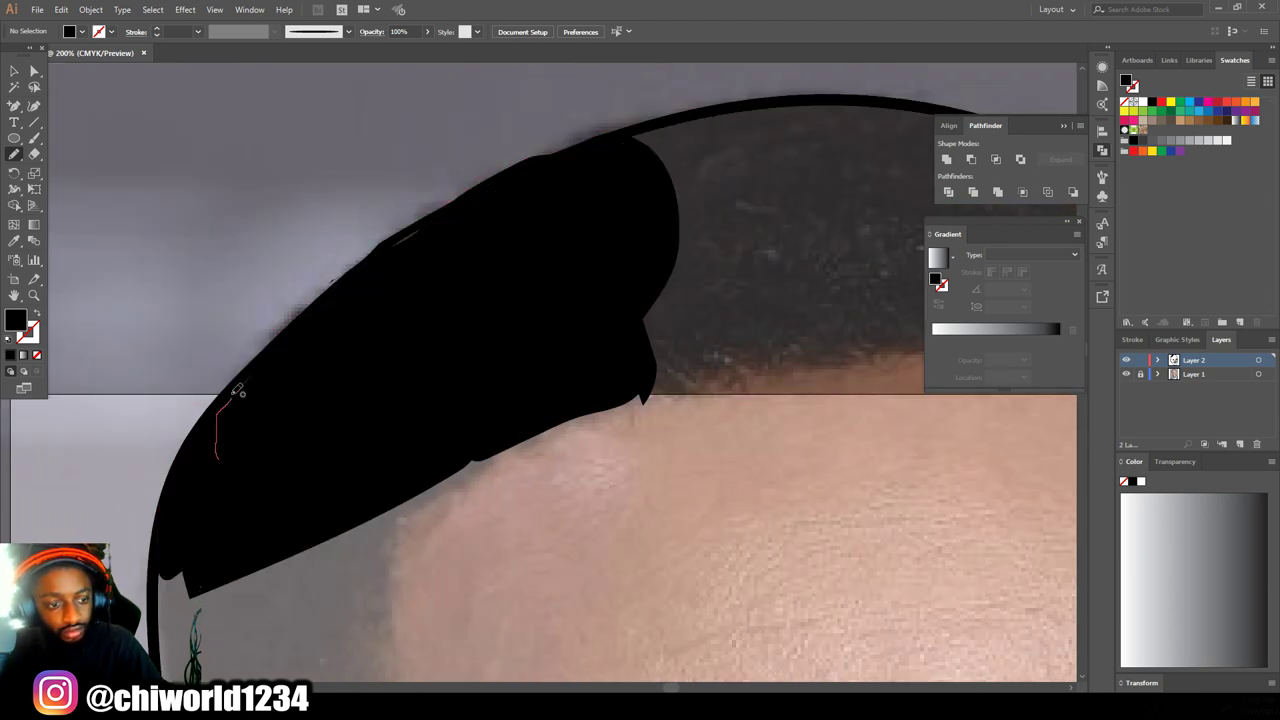
scroll(536, 303, up, 1)
drag(190, 385, 770, 378)
mouse_move(785, 249)
mouse_down()
mouse_move(226, 116)
mouse_move(190, 383)
mouse_up()
Step: Draw a black Pencil shape covering the hair on the left side of the head, from the hairline down to the ear
key(ctrl+minus)
key(ctrl+minus)
key(ctrl+minus)
key(ctrl+minus)
scroll(794, 520, down, 3)
scroll(794, 520, left, 4)
key(ctrl+equal)
key(ctrl+equal)
key(ctrl+equal)
scroll(648, 160, up, 1)
drag(646, 132, 655, 300)
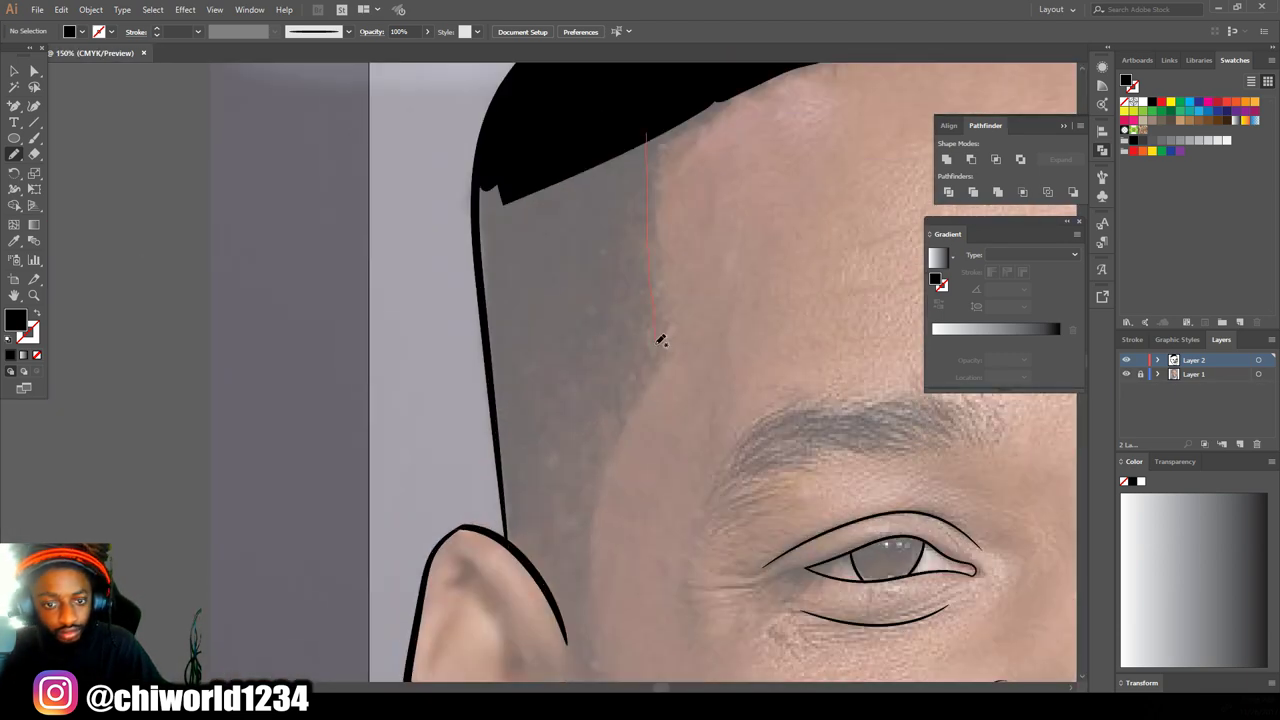
drag(493, 378, 646, 132)
Step: Draw a black Pencil shape covering the hair on the right side of the head, between the forehead and the head outline
key(ctrl+minus)
key(ctrl+minus)
key(ctrl+minus)
drag(743, 309, 493, 359)
key(ctrl+equal)
key(ctrl+equal)
key(ctrl+equal)
drag(577, 204, 603, 268)
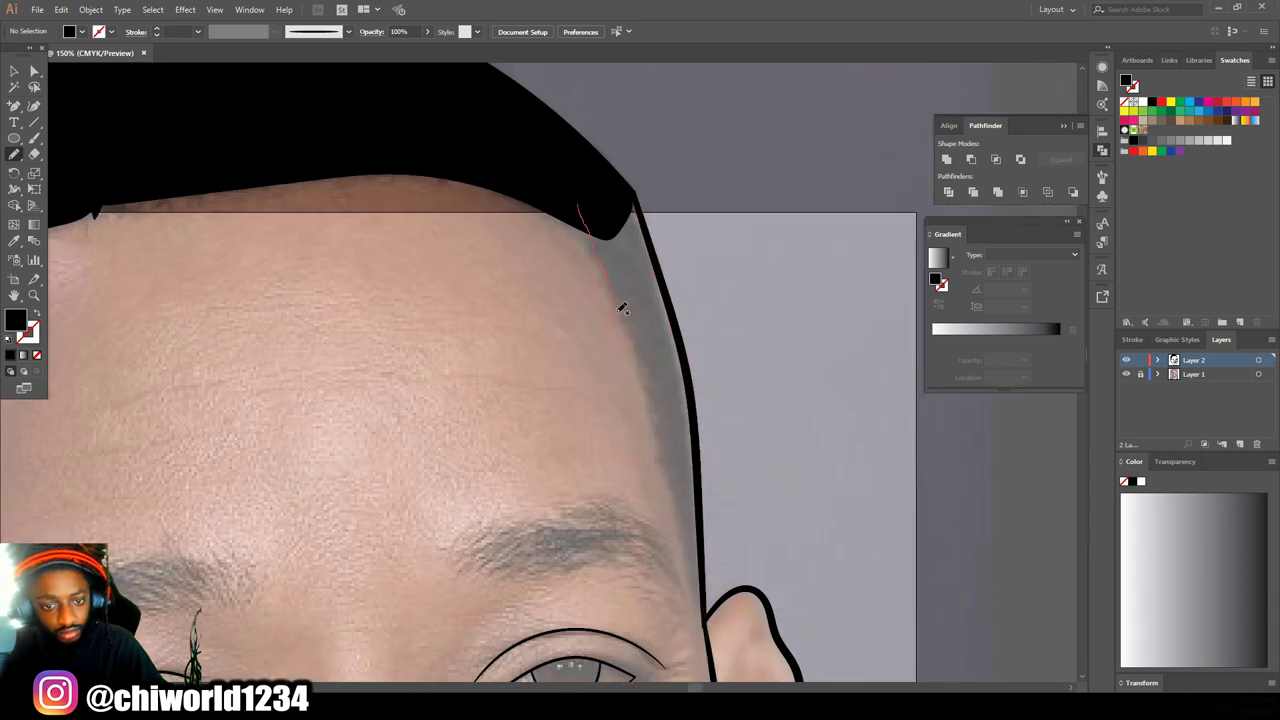
Step: Fill the irises of both eyes with solid black Pencil shapes that follow the traced iris outlines
scroll(646, 207, down, 3)
scroll(560, 470, up, 6)
scroll(450, 300, up, 1)
mouse_move(245, 385)
mouse_down()
mouse_move(448, 294)
mouse_move(679, 575)
mouse_move(248, 392)
mouse_up()
scroll(450, 400, down, 3)
scroll(262, 340, up, 3)
mouse_move(262, 340)
mouse_down()
mouse_move(415, 558)
mouse_move(775, 255)
mouse_move(284, 324)
mouse_up()
mouse_move(674, 531)
mouse_down()
mouse_move(745, 480)
mouse_move(706, 524)
mouse_up()
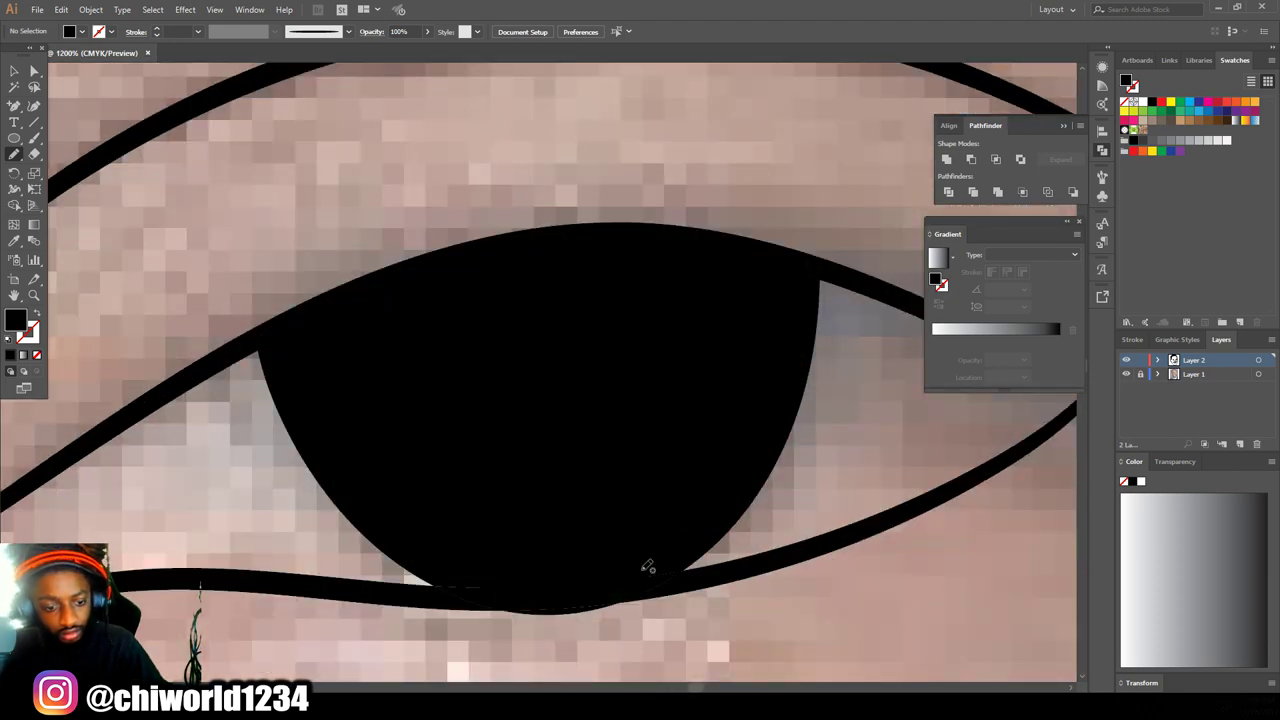
Step: Draw jagged-edged black Pencil shapes for the beard along the left jaw and across the chin
scroll(449, 570, down, 4)
scroll(597, 567, up, 3)
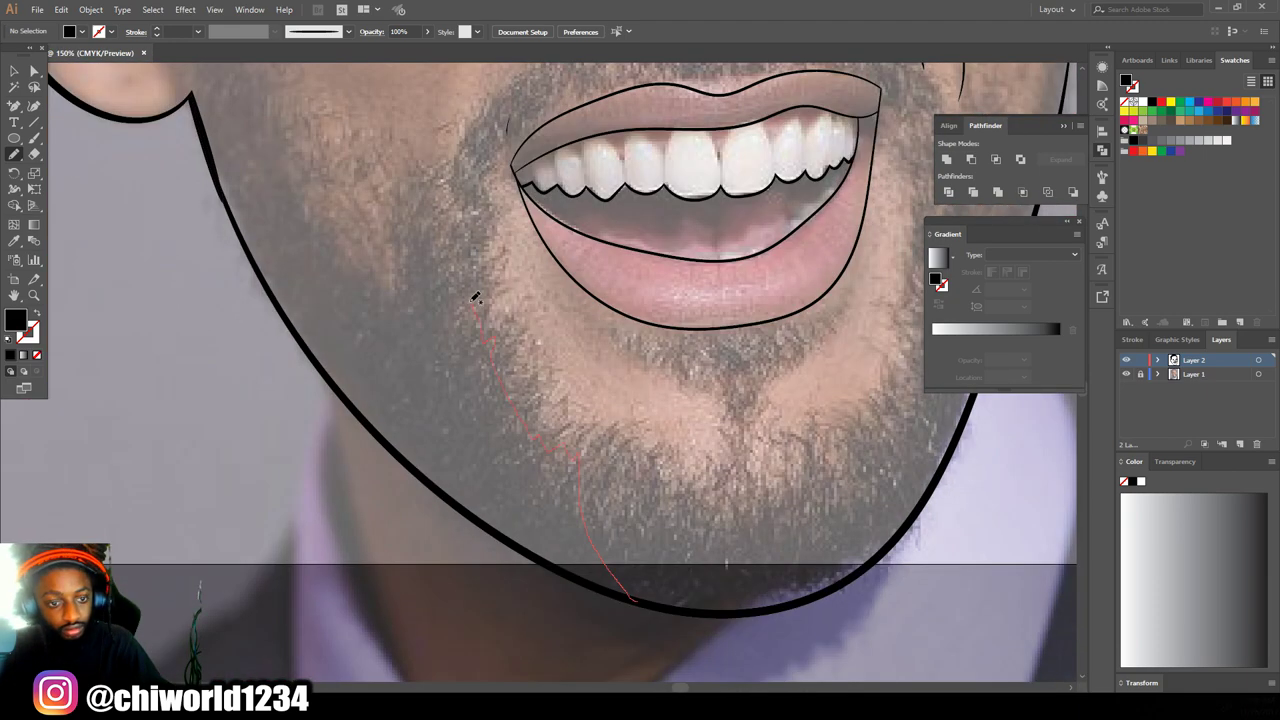
drag(347, 401, 636, 601)
scroll(633, 552, up, 1)
scroll(633, 552, right, 4)
scroll(633, 552, down, 1)
drag(235, 448, 557, 430)
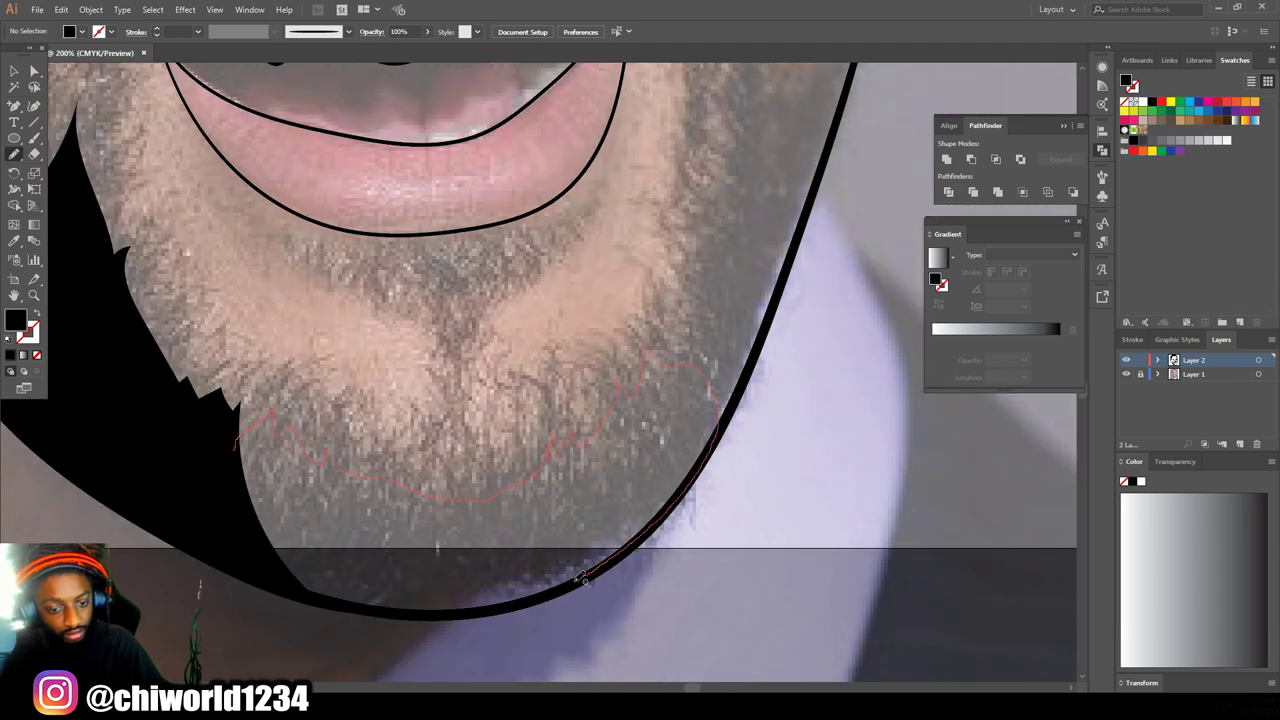
drag(585, 580, 586, 581)
Step: Extend the black beard with Pencil shapes up the right jaw and up the left sideburn towards the ear
scroll(586, 581, down, 3)
scroll(634, 409, up, 3)
drag(458, 570, 535, 238)
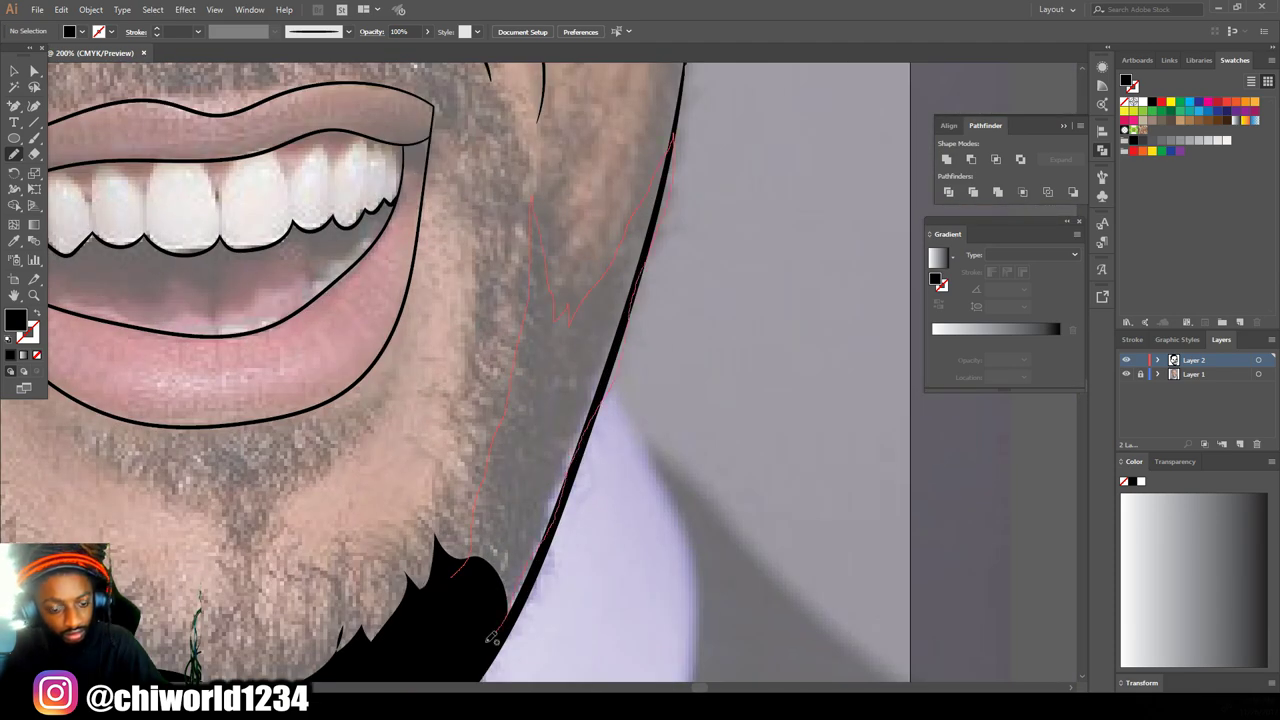
drag(493, 638, 493, 640)
scroll(493, 640, down, 3)
scroll(612, 487, up, 3)
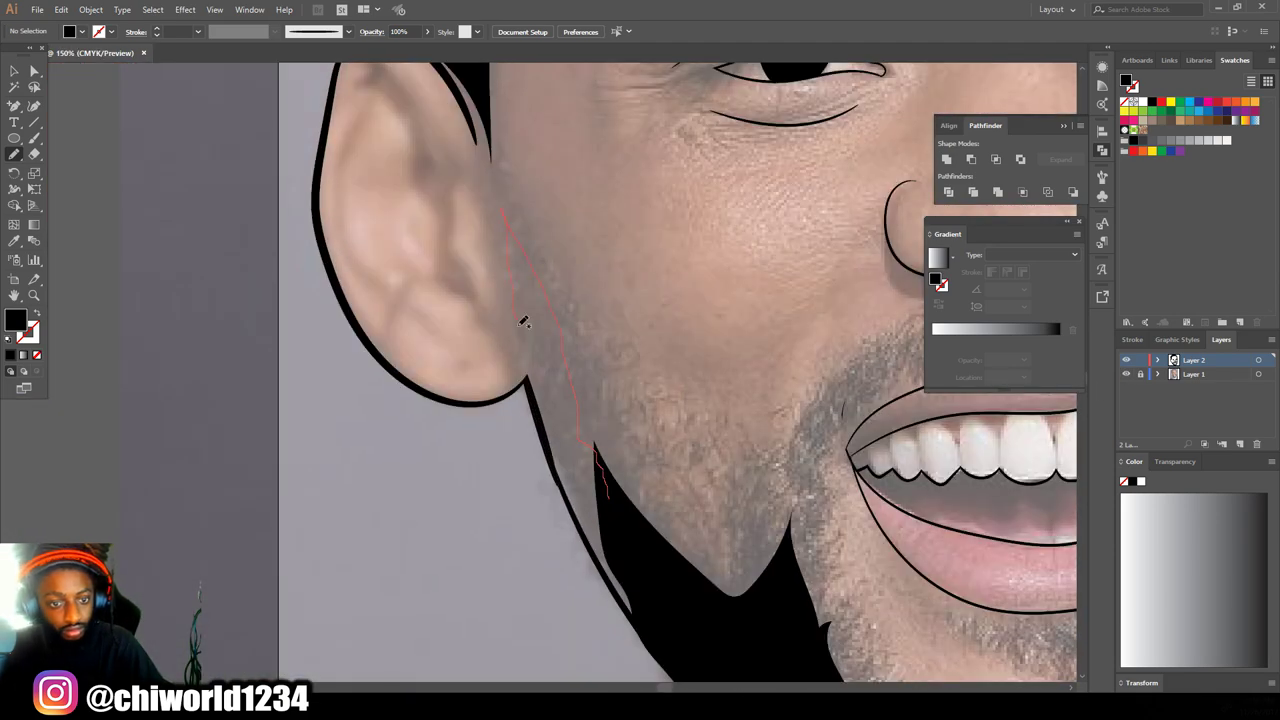
drag(523, 322, 608, 500)
Step: Paint short 1 pt Paintbrush hairs at the beard edge beside the left corner of the mouth
scroll(608, 500, down, 3)
scroll(667, 530, up, 3)
scroll(680, 531, down, 3)
scroll(680, 531, right, 1)
key(b)
drag(406, 480, 414, 447)
drag(395, 478, 415, 431)
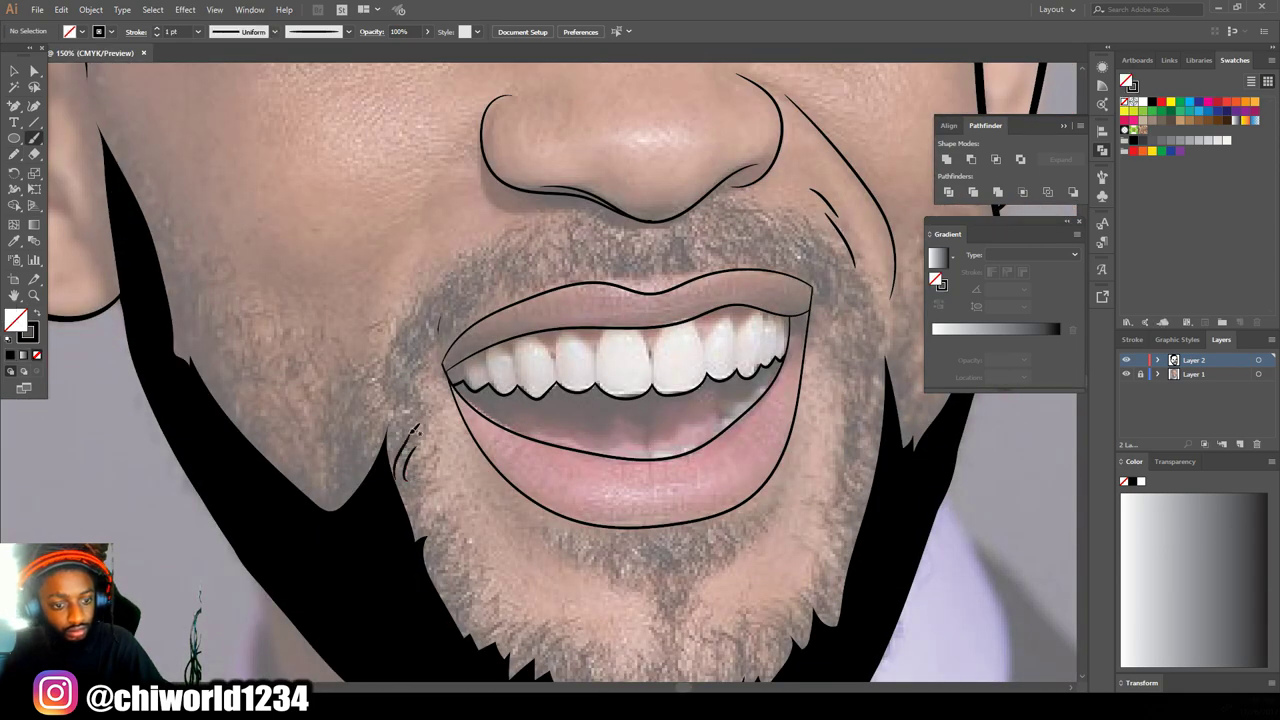
Step: Paint curved hair strokes with the Paintbrush at the outer end of the left eyebrow
scroll(534, 510, down, 3)
scroll(488, 275, up, 5)
scroll(488, 275, left, 1)
drag(168, 592, 234, 545)
drag(178, 545, 296, 488)
drag(178, 545, 324, 486)
drag(170, 574, 307, 458)
drag(212, 499, 351, 469)
mouse_move(217, 496)
mouse_down()
mouse_move(360, 442)
mouse_move(244, 472)
mouse_up()
Step: Paint hair strokes along the upper inner part of the left eyebrow and start its lower edge
drag(601, 325, 690, 396)
drag(510, 321, 661, 386)
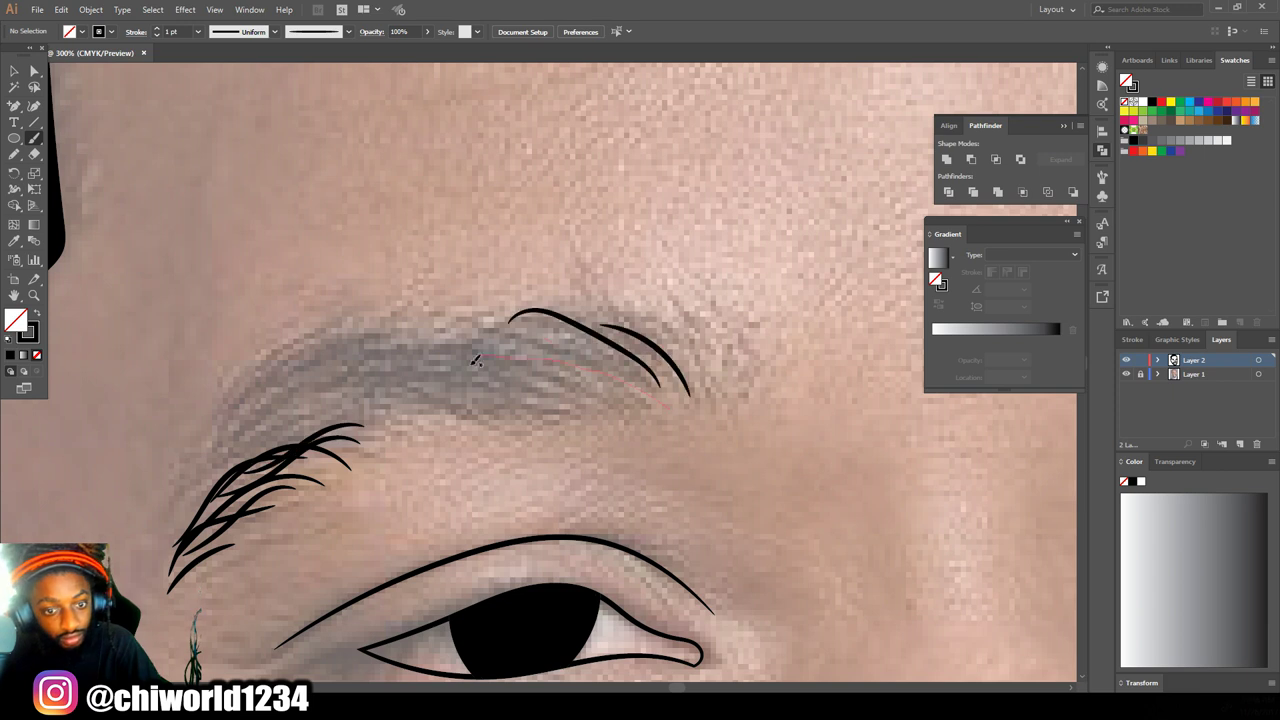
drag(470, 334, 668, 407)
drag(441, 342, 646, 370)
drag(376, 369, 650, 398)
drag(258, 445, 448, 403)
drag(254, 453, 488, 415)
drag(256, 450, 514, 410)
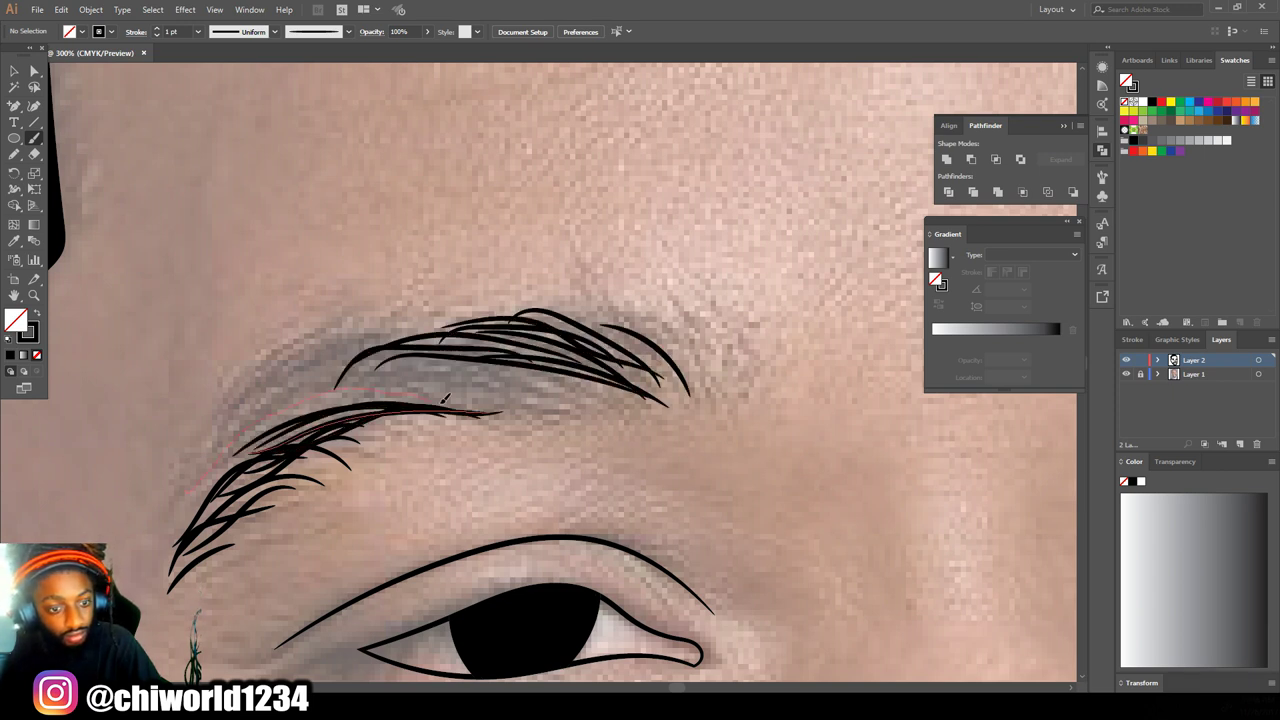
Step: Fill the middle of the left eyebrow with dense overlapping hair strokes between its upper and lower edges
drag(191, 491, 508, 404)
drag(208, 487, 497, 399)
drag(270, 423, 542, 411)
drag(250, 453, 508, 411)
drag(179, 533, 540, 404)
drag(244, 414, 572, 408)
mouse_move(234, 430)
mouse_down()
mouse_move(585, 408)
mouse_move(513, 379)
mouse_up()
mouse_move(277, 406)
mouse_down()
mouse_move(456, 338)
mouse_move(441, 342)
mouse_up()
drag(272, 384, 490, 338)
drag(183, 542, 272, 428)
drag(240, 447, 592, 375)
drag(448, 356, 580, 371)
key(ctrl+minus)
key(ctrl+minus)
key(ctrl+minus)
key(ctrl+minus)
key(ctrl+minus)
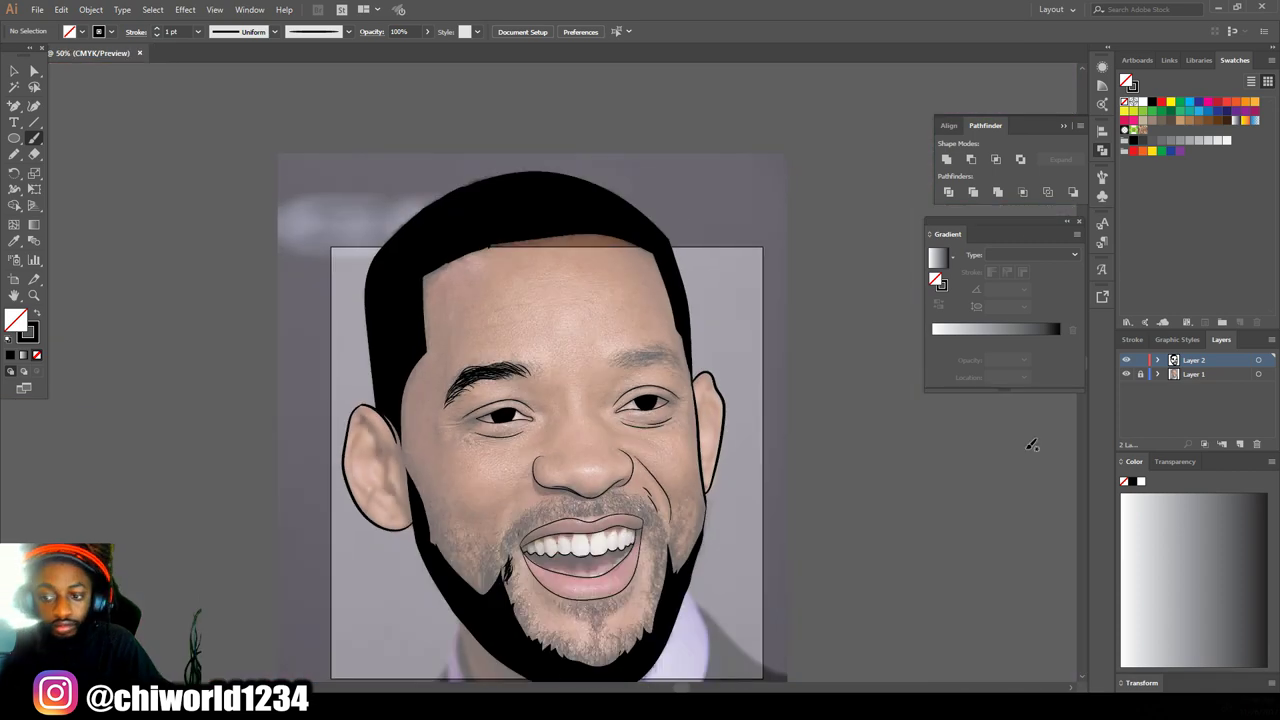
Step: Paint the right eyebrow with overlapping Paintbrush hair strokes that follow the photo
key(ctrl+equal)
key(ctrl+equal)
key(ctrl+equal)
key(ctrl+equal)
drag(920, 594, 640, 598)
drag(797, 388, 745, 357)
drag(646, 348, 642, 350)
drag(774, 346, 612, 352)
drag(755, 332, 542, 353)
drag(714, 308, 519, 346)
drag(647, 297, 508, 347)
drag(588, 292, 517, 343)
drag(749, 309, 696, 286)
Step: Hide the photo layer, set the stroke weight to 0.5 pt and add fine hairs at the right eyebrow's inner end
scroll(592, 306, down, 4)
click(1126, 374)
scroll(541, 371, up, 2)
click(198, 32)
click(220, 61)
scroll(666, 209, up, 2)
drag(572, 279, 528, 321)
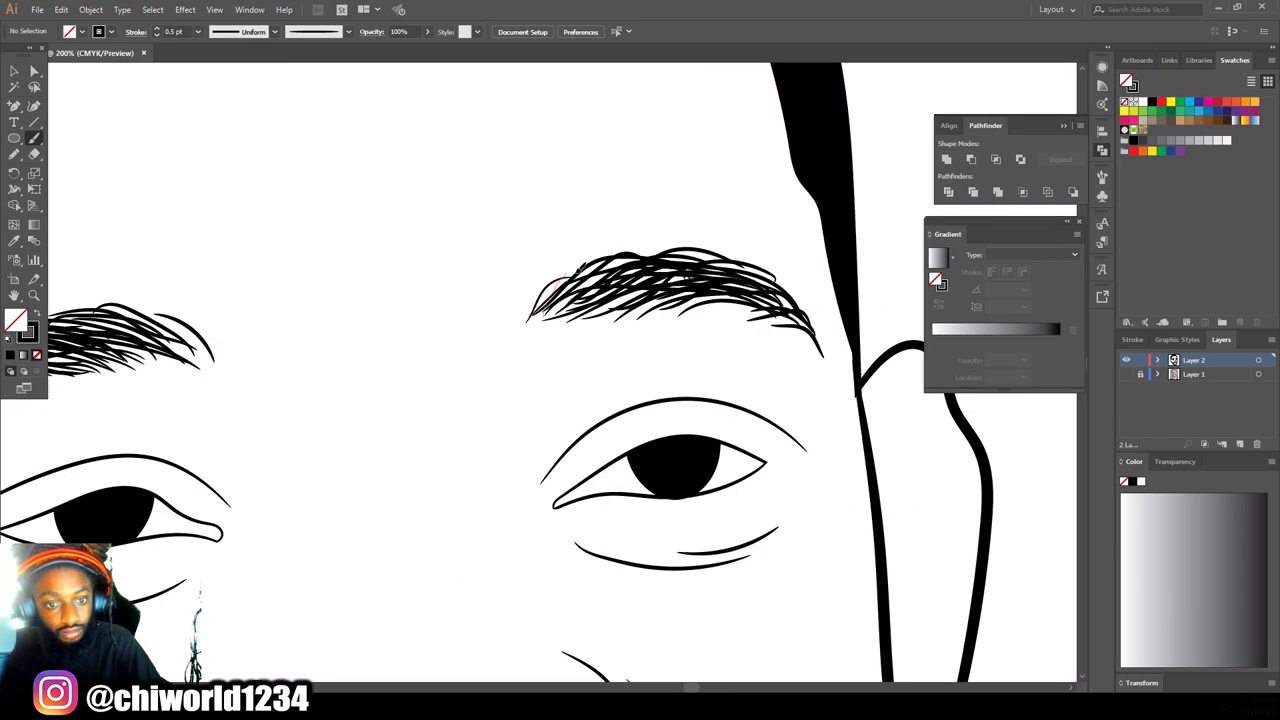
Step: Show the photo layer again and paint fine 0.5 pt hairs around the outer end and edges of the right eyebrow
click(1126, 374)
scroll(702, 132, up, 1)
drag(880, 474, 820, 430)
drag(862, 447, 784, 427)
drag(795, 404, 699, 410)
drag(786, 398, 643, 418)
drag(686, 382, 608, 411)
drag(861, 399, 746, 312)
drag(815, 333, 733, 304)
drag(761, 298, 693, 321)
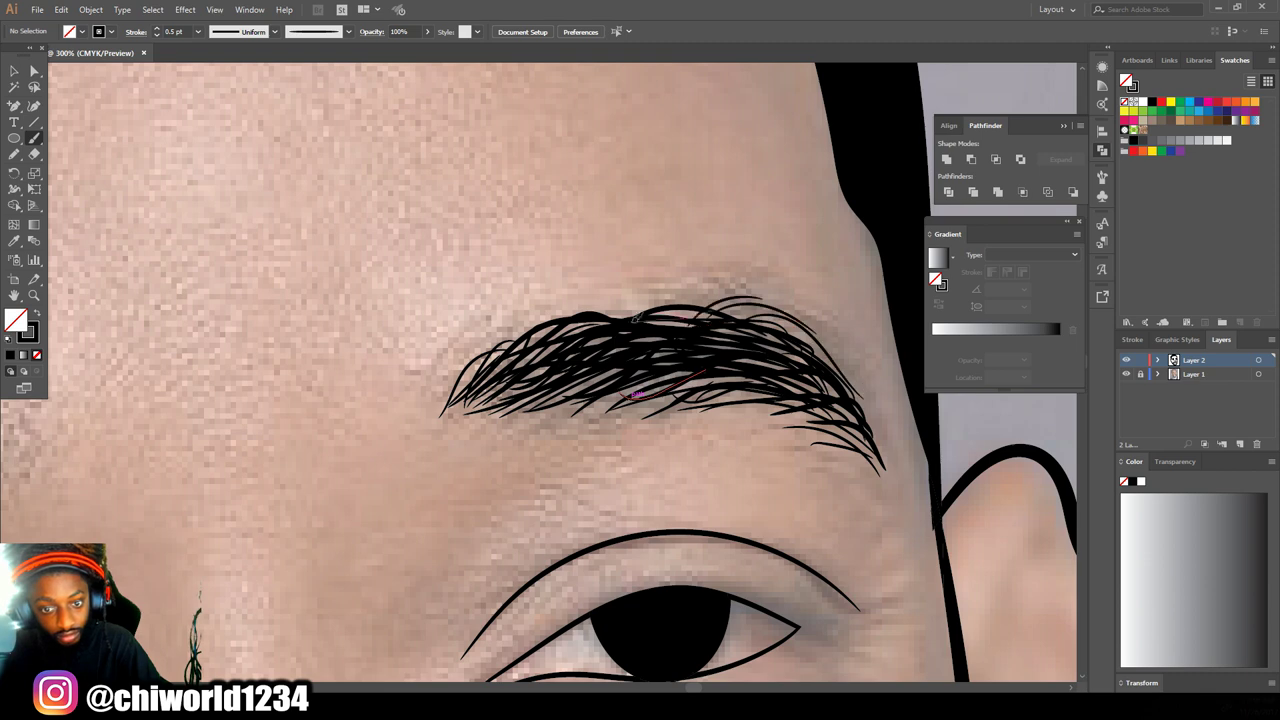
drag(628, 346, 553, 323)
mouse_move(754, 396)
mouse_down()
mouse_move(690, 378)
mouse_move(743, 445)
mouse_up()
Step: Add fine 0.5 pt hairs along the inner end, upper edge and outer end of the left eyebrow
scroll(560, 340, down, 3)
scroll(560, 360, up, 3)
mouse_move(686, 342)
mouse_down()
mouse_move(729, 430)
mouse_move(715, 432)
mouse_up()
drag(638, 372, 705, 440)
drag(536, 346, 670, 406)
drag(462, 358, 306, 383)
drag(210, 508, 270, 430)
drag(280, 416, 386, 374)
drag(616, 394, 698, 446)
Step: Set the stroke weight to 3 pt and fill in the outer part of the left eyebrow with a thicker brush stroke
key(ctrl+minus)
key(ctrl+minus)
click(198, 32)
click(190, 110)
key(ctrl+plus)
drag(362, 432, 438, 398)
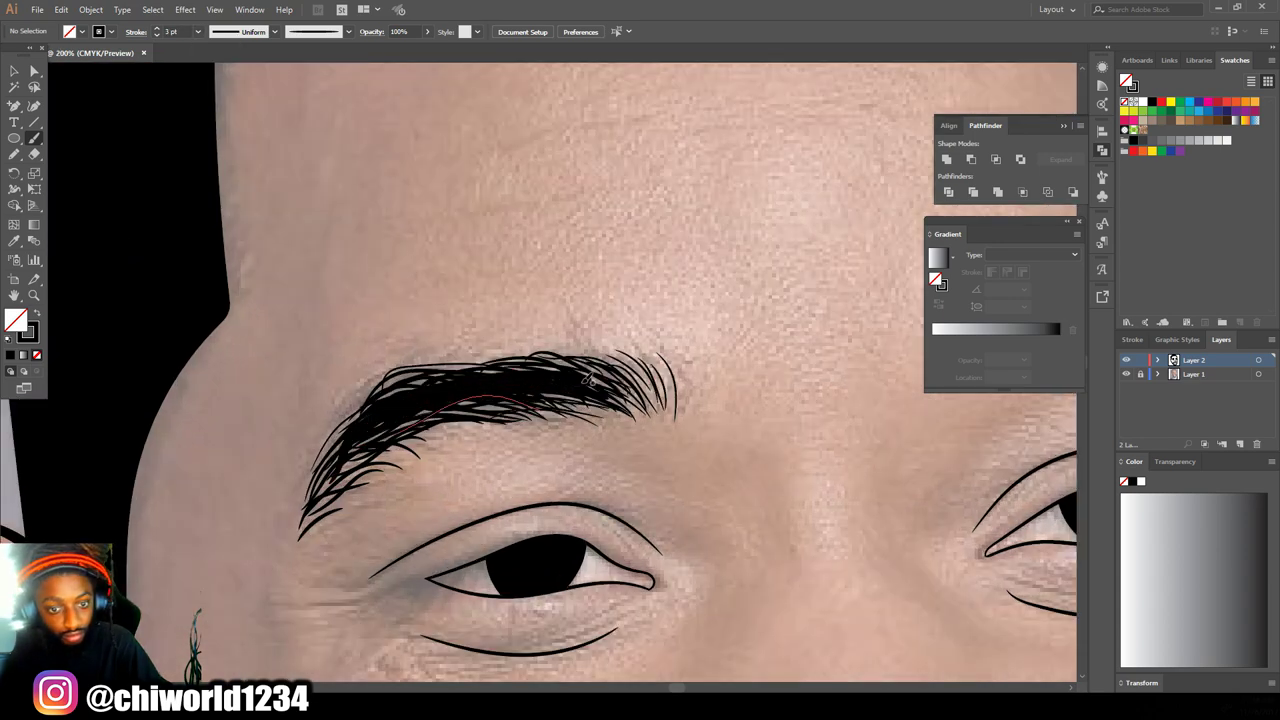
Step: Toggle the photo layer's visibility to examine both eyebrows in the whole line art
scroll(640, 338, right, 10)
key(ctrl+minus)
key(ctrl+minus)
key(ctrl+minus)
key(ctrl+minus)
key(ctrl+minus)
click(1126, 374)
click(1126, 374)
Step: Set the stroke weight to 0.75 pt and paint a small tuft of curved moustache hairs above the upper lip's left half
key(ctrl+plus)
key(ctrl+plus)
key(ctrl+plus)
key(ctrl+plus)
key(ctrl+plus)
click(198, 32)
click(190, 71)
key(ctrl+plus)
drag(604, 332, 579, 401)
drag(627, 319, 582, 407)
drag(606, 354, 598, 398)
drag(637, 340, 617, 400)
drag(563, 348, 573, 410)
Step: Select the moustache tuft and place overlapping copies along the left half of the moustache, following the photo
key(v)
drag(557, 323, 608, 378)
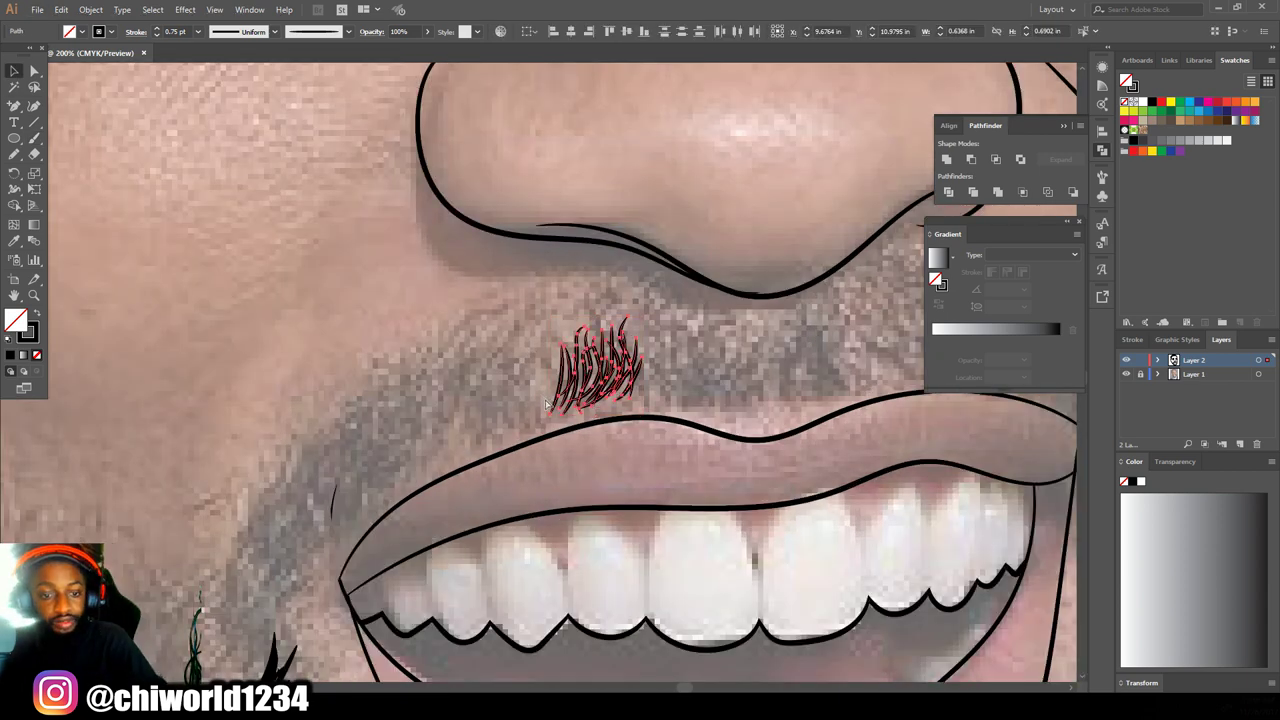
key(ctrl+minus)
key(ctrl+minus)
key(ctrl+plus)
key(ctrl+plus)
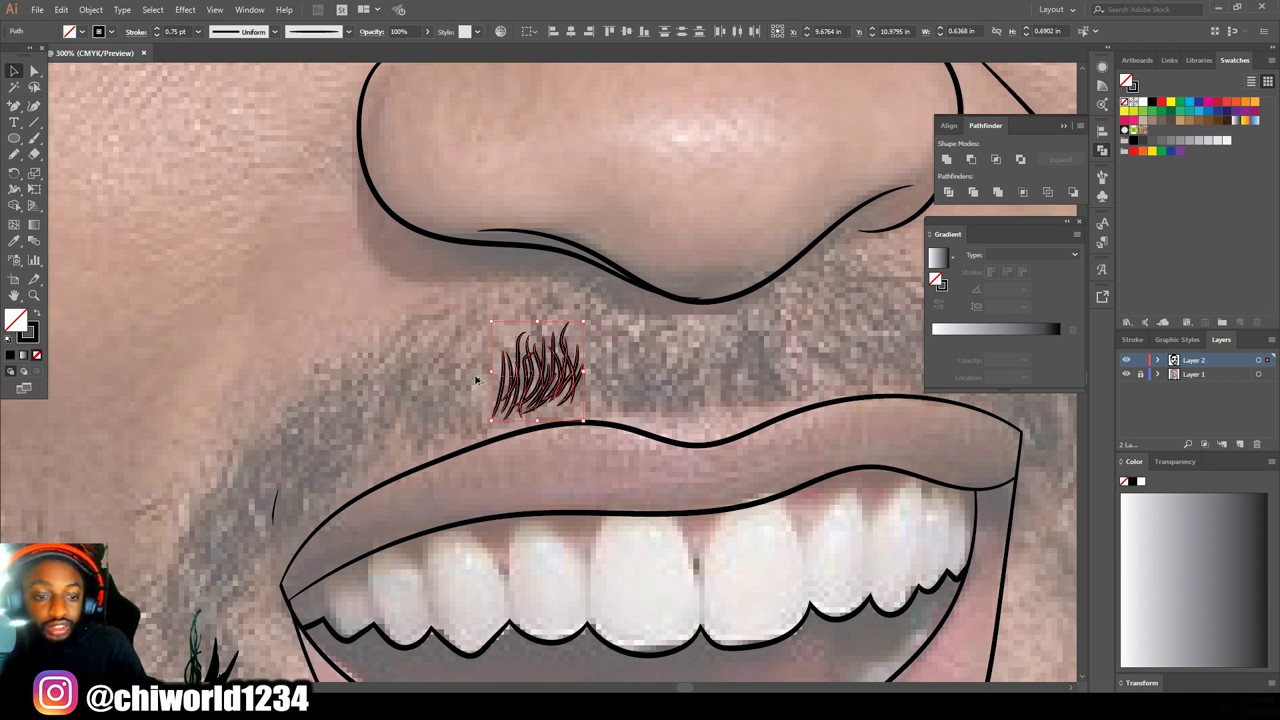
shift+click(565, 372)
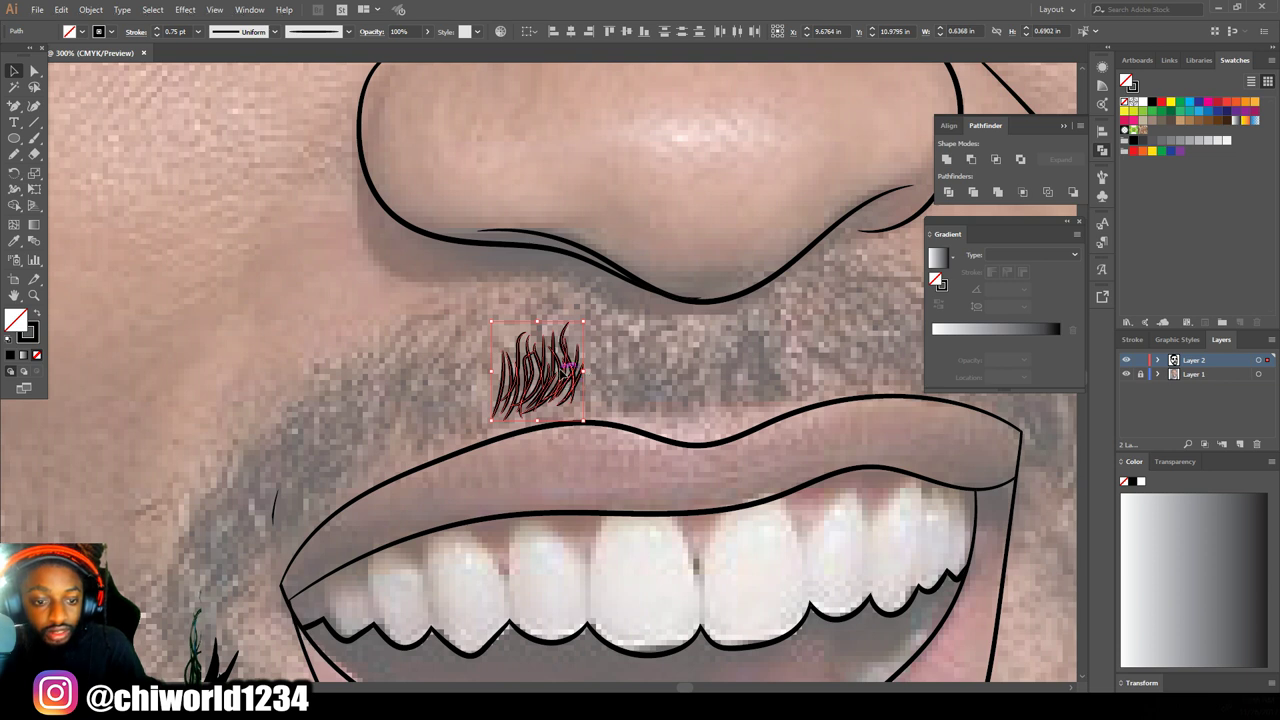
mouse_move(567, 370)
mouse_down()
mouse_move(479, 387)
mouse_move(492, 387)
mouse_move(410, 420)
mouse_move(386, 465)
mouse_move(372, 448)
mouse_move(470, 354)
mouse_up()
drag(470, 354, 587, 314)
drag(587, 314, 414, 393)
drag(406, 412, 255, 525)
click(723, 410)
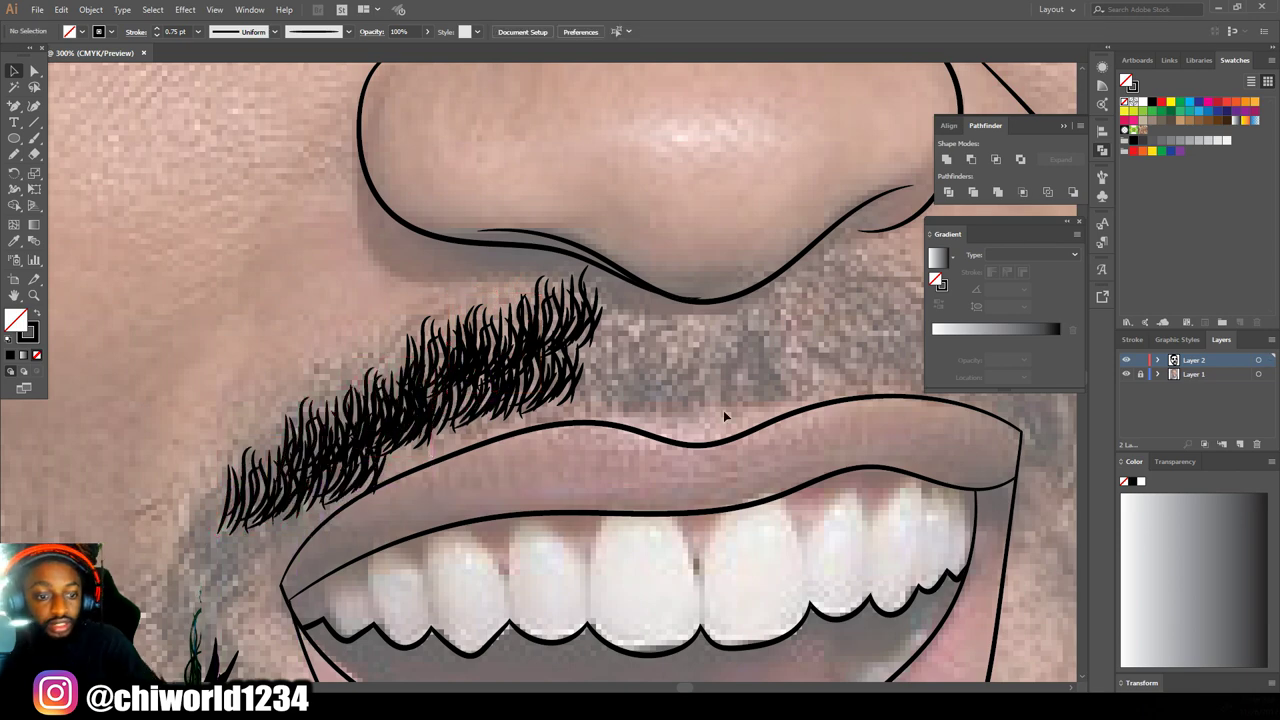
Step: Toggle the photo layer's visibility to examine the left half of the moustache in the line art
key(ctrl+minus)
key(ctrl+minus)
key(ctrl+minus)
key(ctrl+minus)
click(1126, 374)
key(ctrl+equal)
key(ctrl+equal)
click(1126, 374)
Step: Copy the tufts from the moustache's left end onto the beard, adjusting and repeating them along its inner edge down to the chin
drag(367, 423, 360, 362)
key(ctrl+equal)
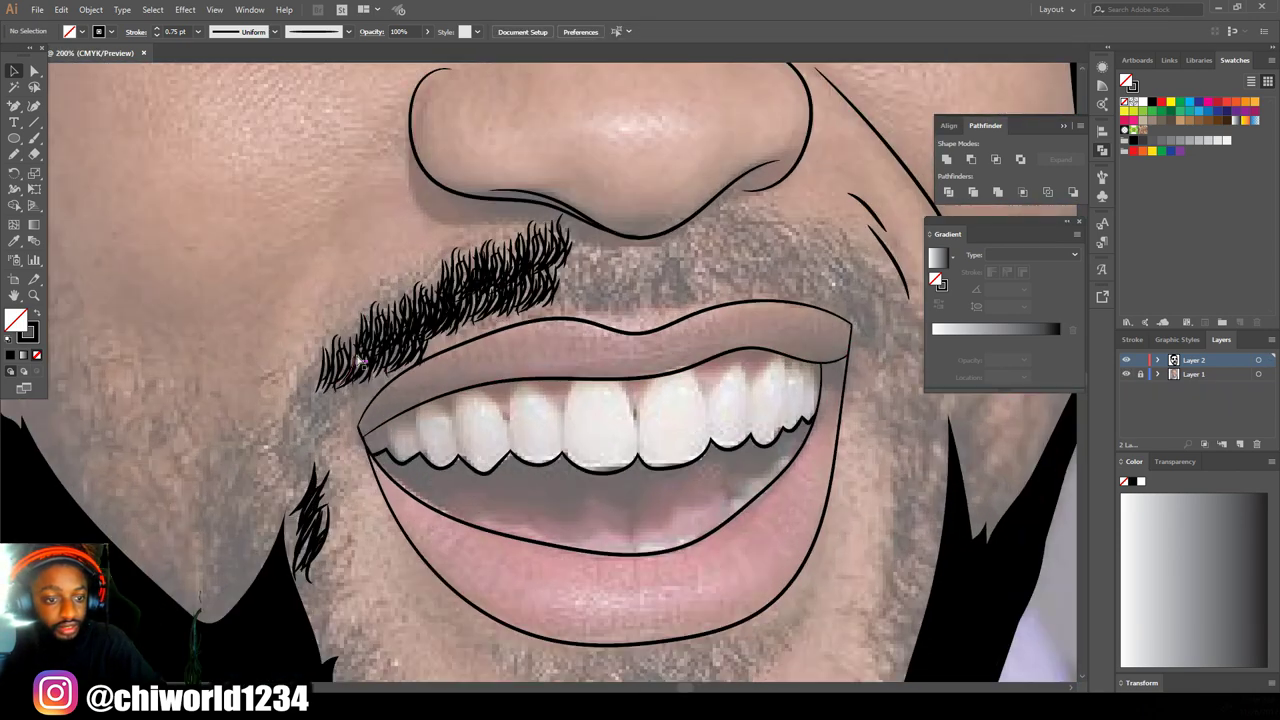
click(397, 367)
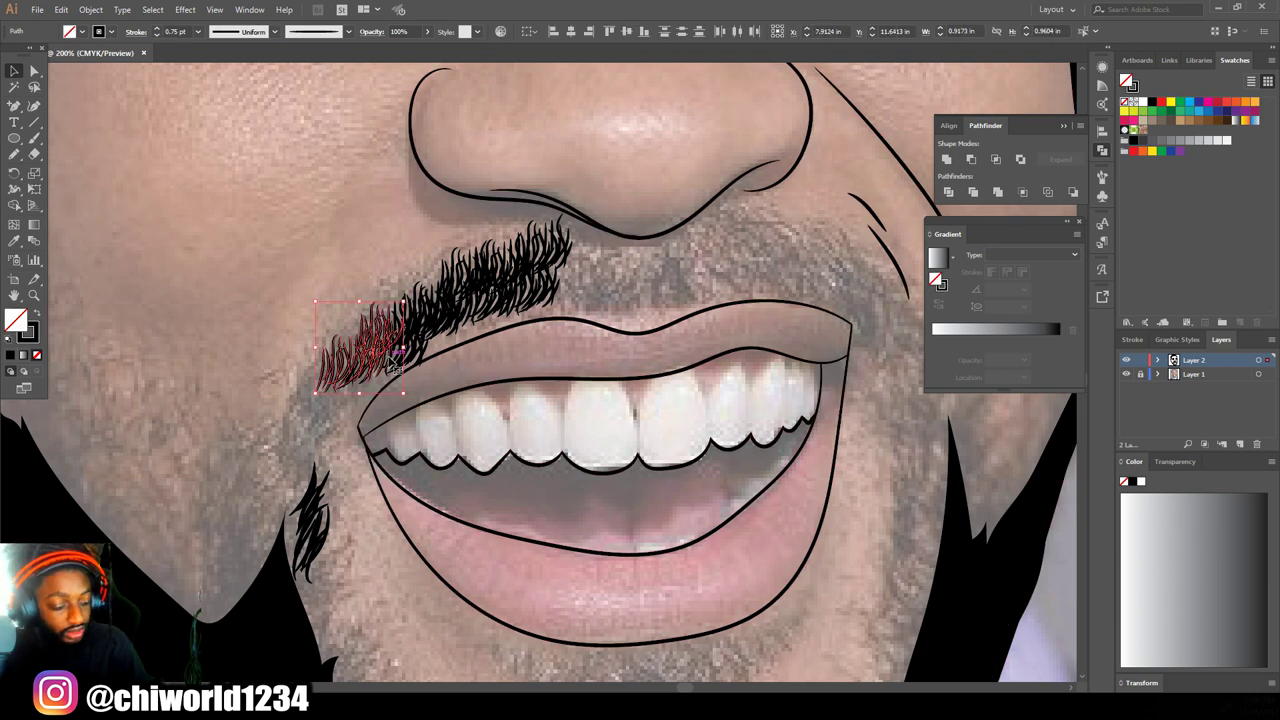
drag(372, 350, 256, 586)
scroll(253, 544, down, 2)
scroll(253, 544, down, 3)
mouse_move(270, 300)
mouse_down()
mouse_move(422, 447)
mouse_move(740, 600)
mouse_move(760, 580)
mouse_move(651, 571)
mouse_move(666, 548)
mouse_move(604, 511)
mouse_up()
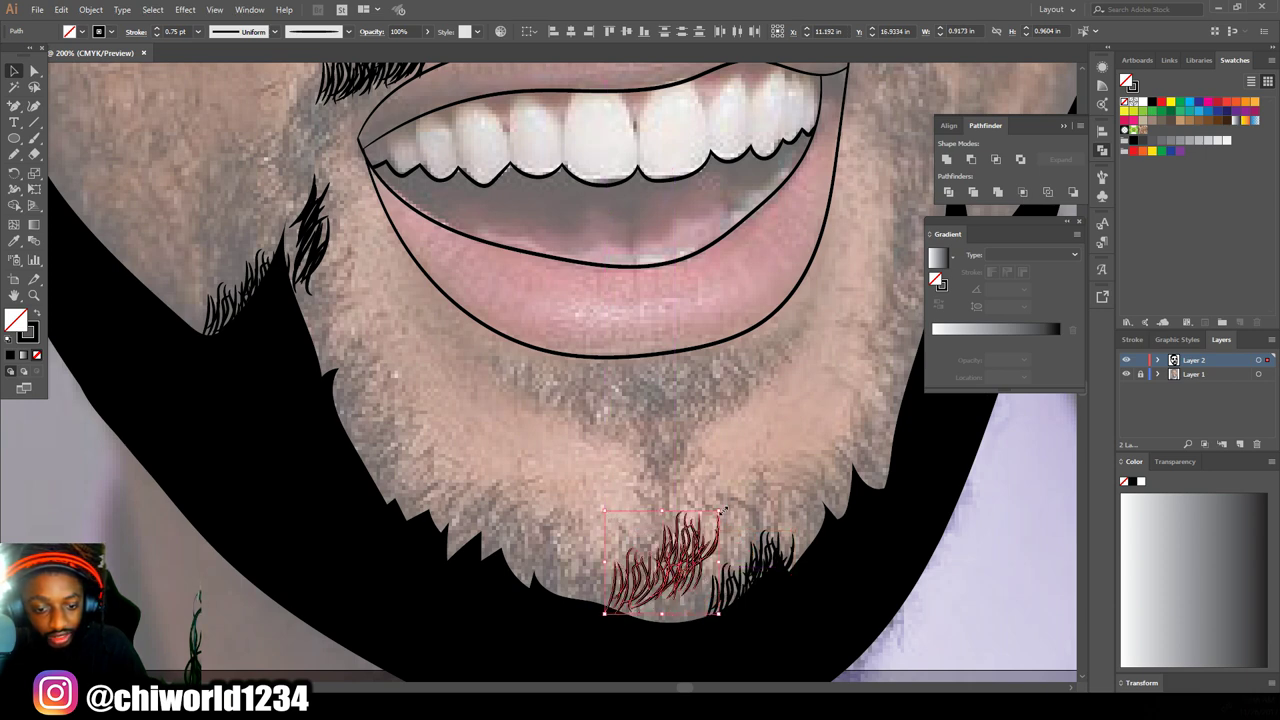
drag(724, 505, 738, 526)
drag(658, 552, 661, 589)
drag(661, 589, 304, 310)
click(651, 477)
Step: Hide the photo layer to examine the beard's hairy inner edge, and show the photo again
key(ctrl+minus)
key(ctrl+minus)
key(ctrl+minus)
key(ctrl+minus)
scroll(757, 520, up, 4)
click(1124, 376)
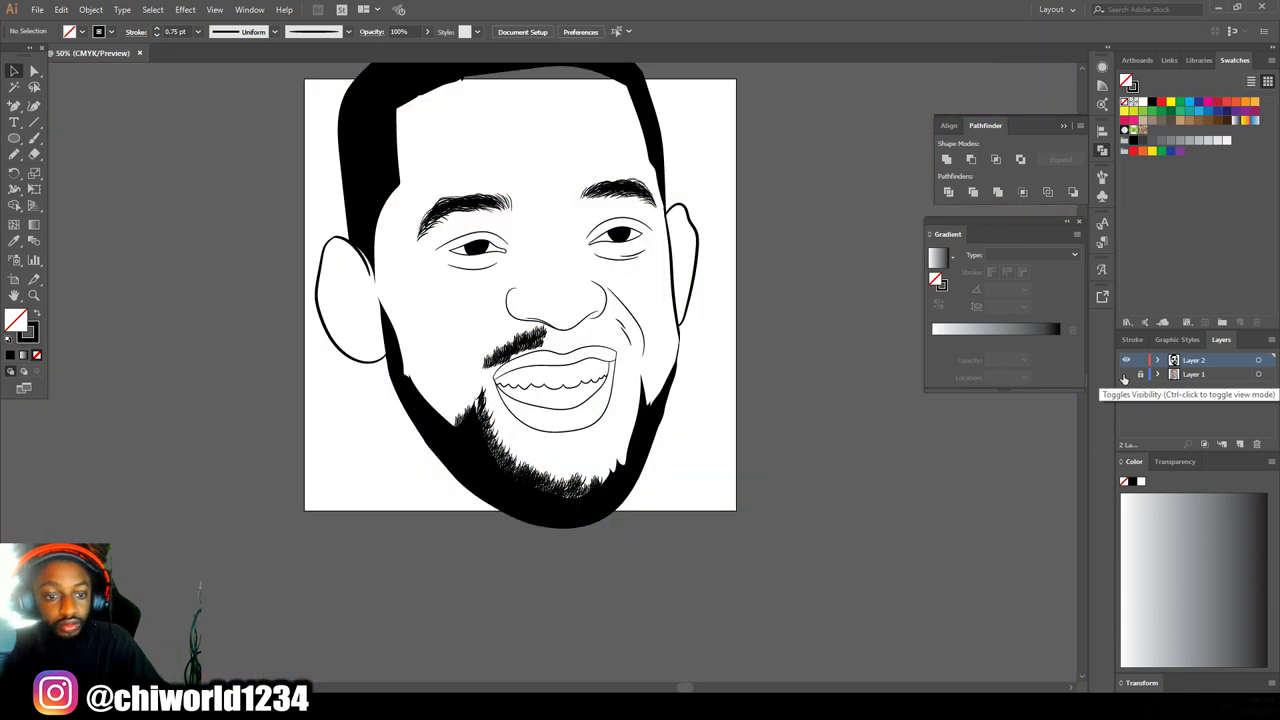
key(ctrl+equal)
key(ctrl+equal)
key(ctrl+equal)
click(1124, 377)
Step: Paint a loose 0.75 pt tuft of short hairs just above the beard's left cheek notch with the Paintbrush
scroll(628, 402, down, 4)
scroll(625, 404, up, 2)
scroll(625, 404, left, 4)
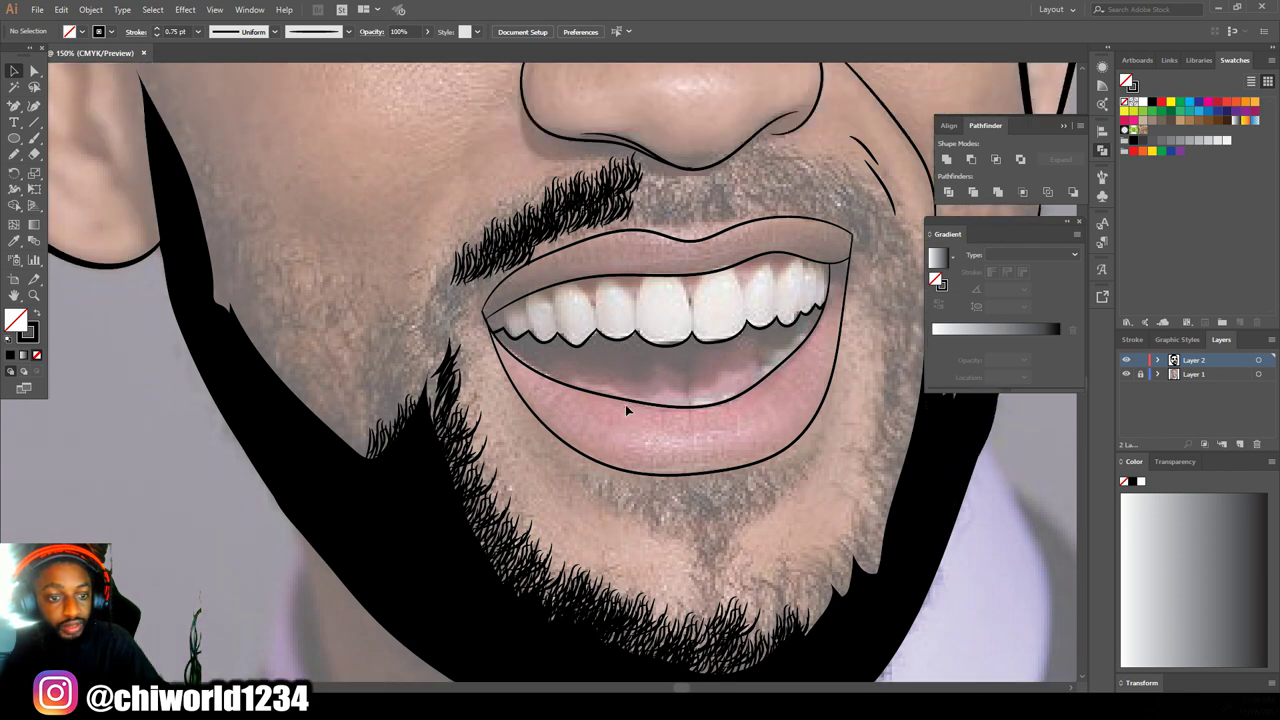
key(ctrl+equal)
scroll(607, 414, up, 2)
scroll(607, 414, left, 2)
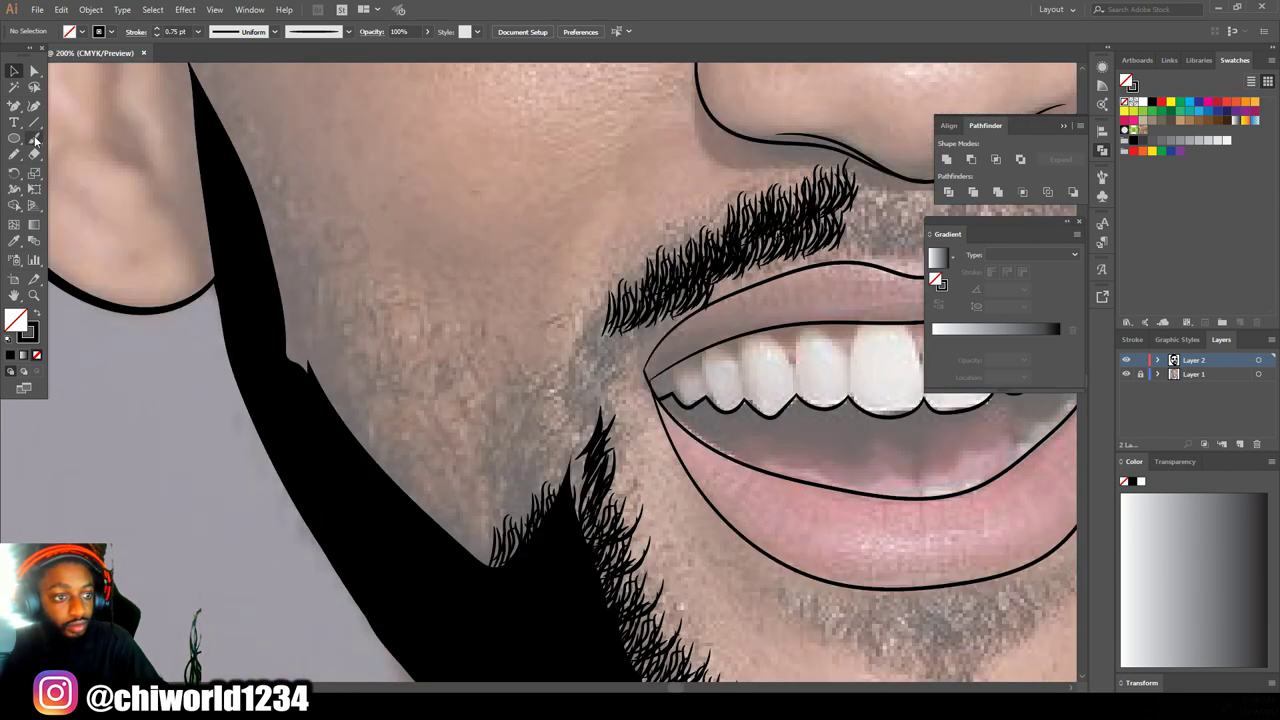
scroll(495, 441, up, 3)
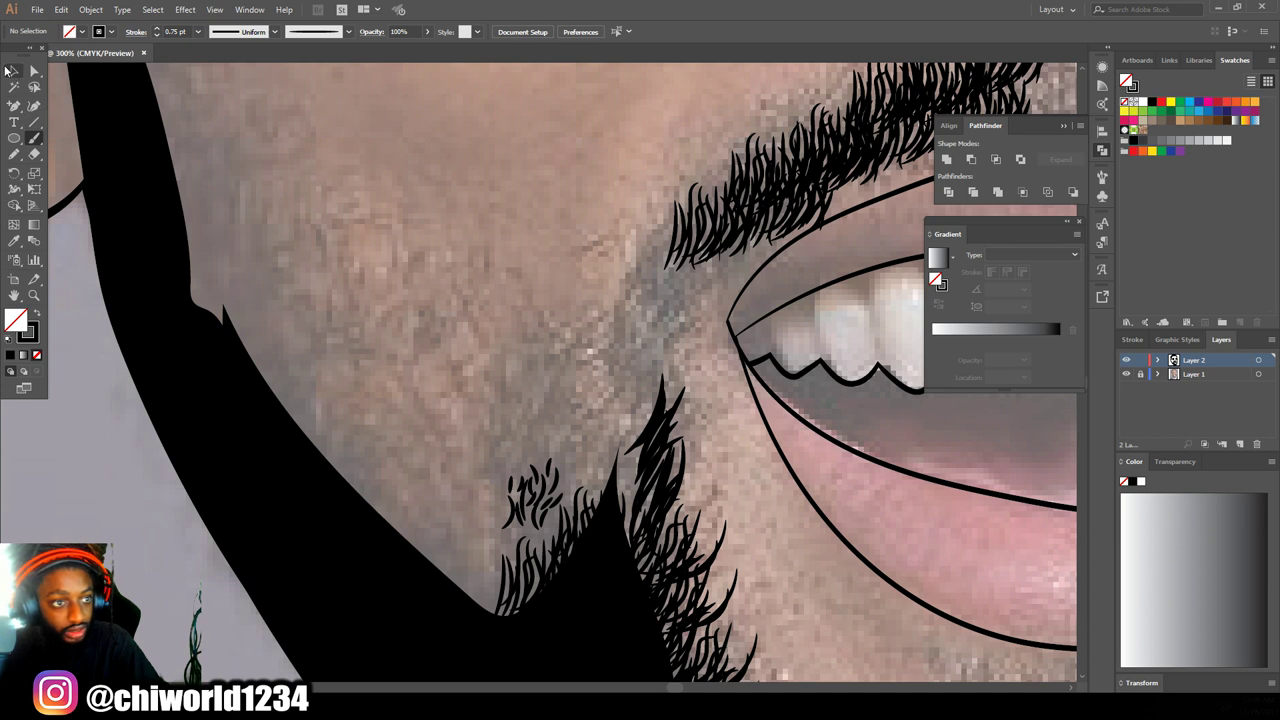
Step: Select the short-hair tuft, duplicate it along the beard's left cheek edge and place a spare copy outside the face
click(548, 524)
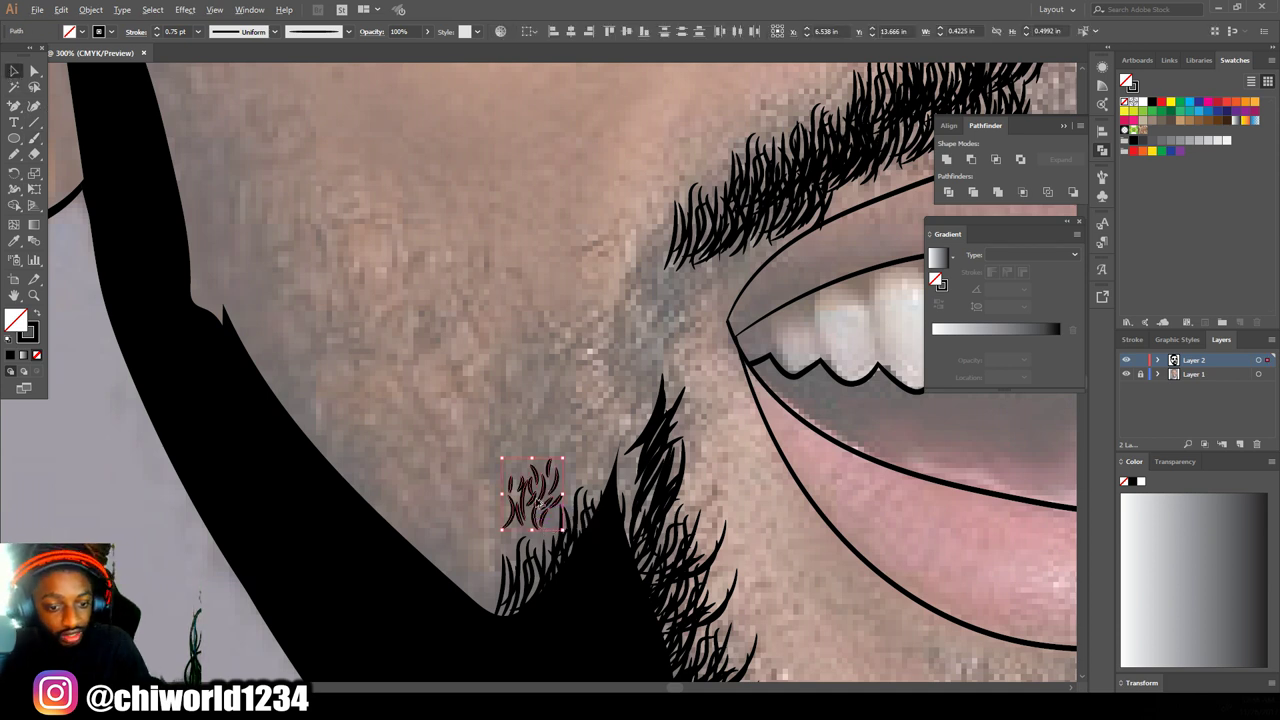
mouse_move(538, 502)
mouse_down()
mouse_move(481, 530)
mouse_move(536, 542)
mouse_up()
mouse_move(536, 542)
mouse_down()
mouse_move(511, 554)
mouse_move(500, 603)
mouse_up()
drag(500, 603, 476, 574)
drag(476, 574, 430, 533)
mouse_move(430, 533)
mouse_down()
mouse_move(410, 501)
mouse_move(458, 567)
mouse_up()
mouse_move(458, 567)
mouse_down()
mouse_move(495, 552)
mouse_move(404, 493)
mouse_up()
mouse_move(404, 493)
mouse_down()
mouse_move(348, 426)
mouse_move(332, 434)
mouse_up()
drag(332, 434, 294, 372)
drag(306, 403, 254, 321)
drag(254, 321, 284, 394)
drag(284, 394, 216, 284)
mouse_move(220, 282)
mouse_down()
mouse_move(126, 557)
mouse_move(99, 580)
mouse_up()
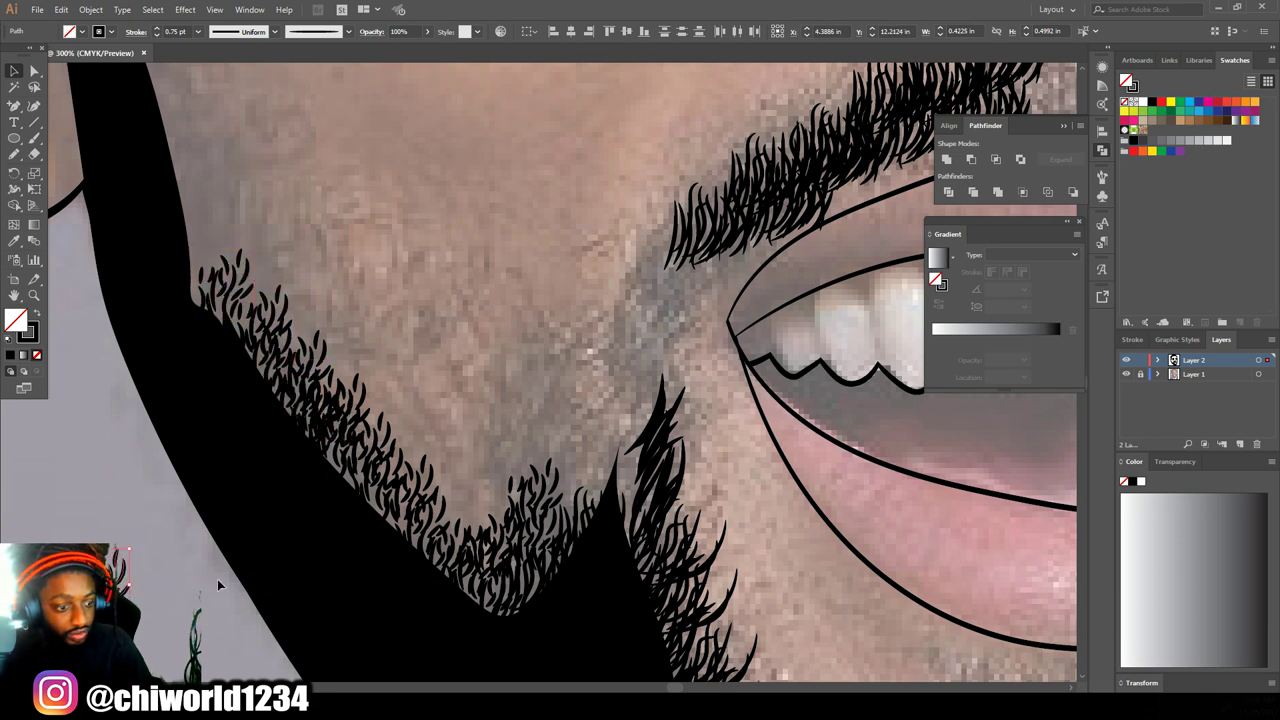
Step: Hide the photo layer to examine the left cheek's beard edge in the full portrait, and show the photo again
key(ctrl+minus)
key(ctrl+minus)
scroll(543, 412, right, 2)
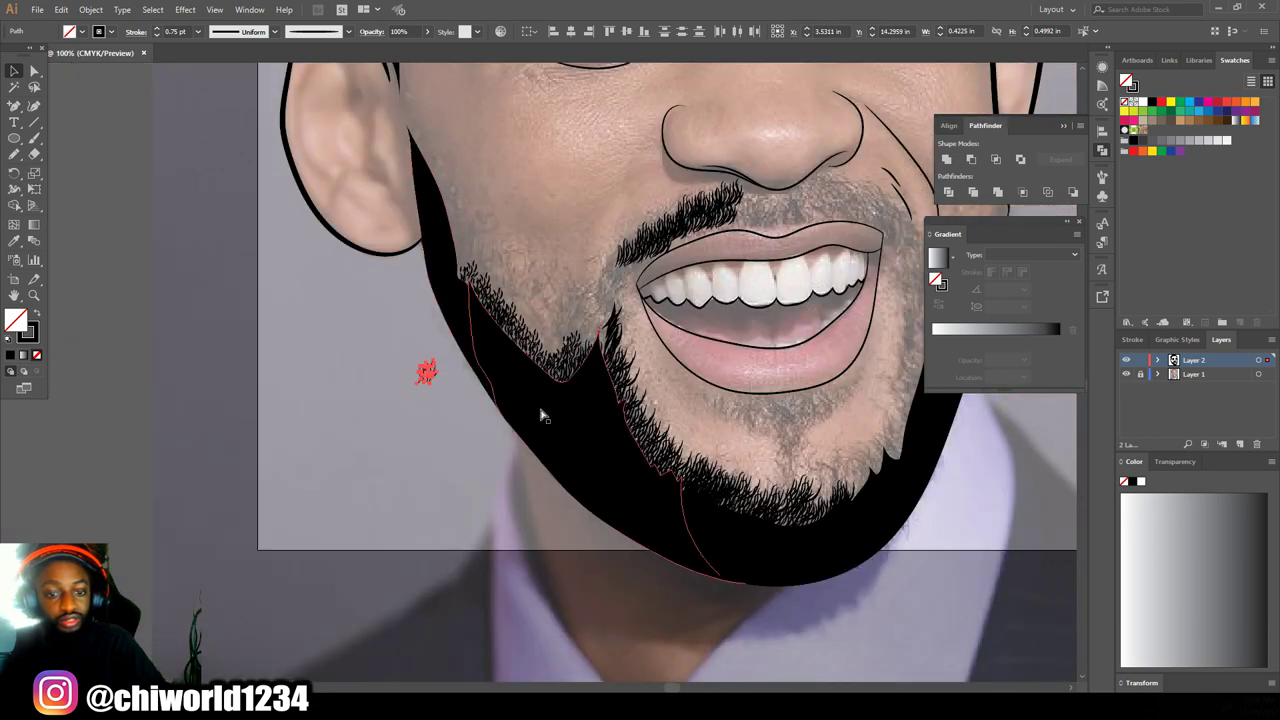
scroll(979, 503, right, 1)
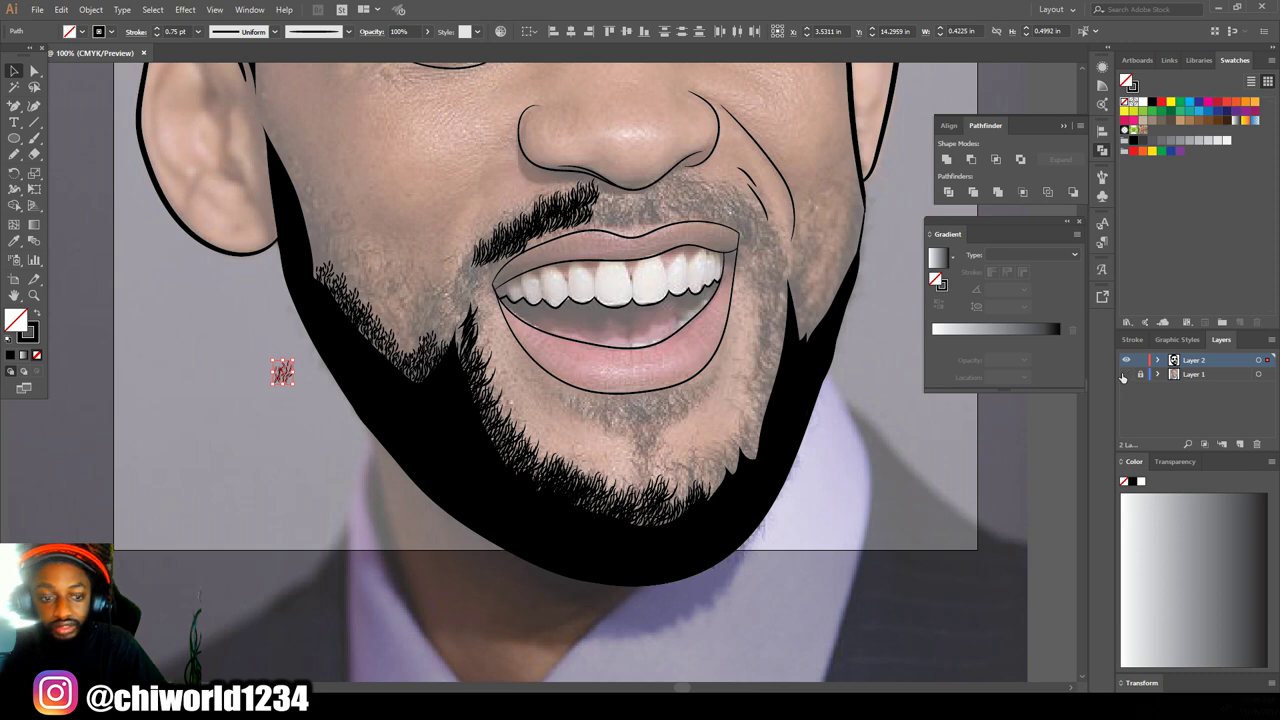
click(1126, 374)
key(ctrl+minus)
scroll(928, 487, up, 2)
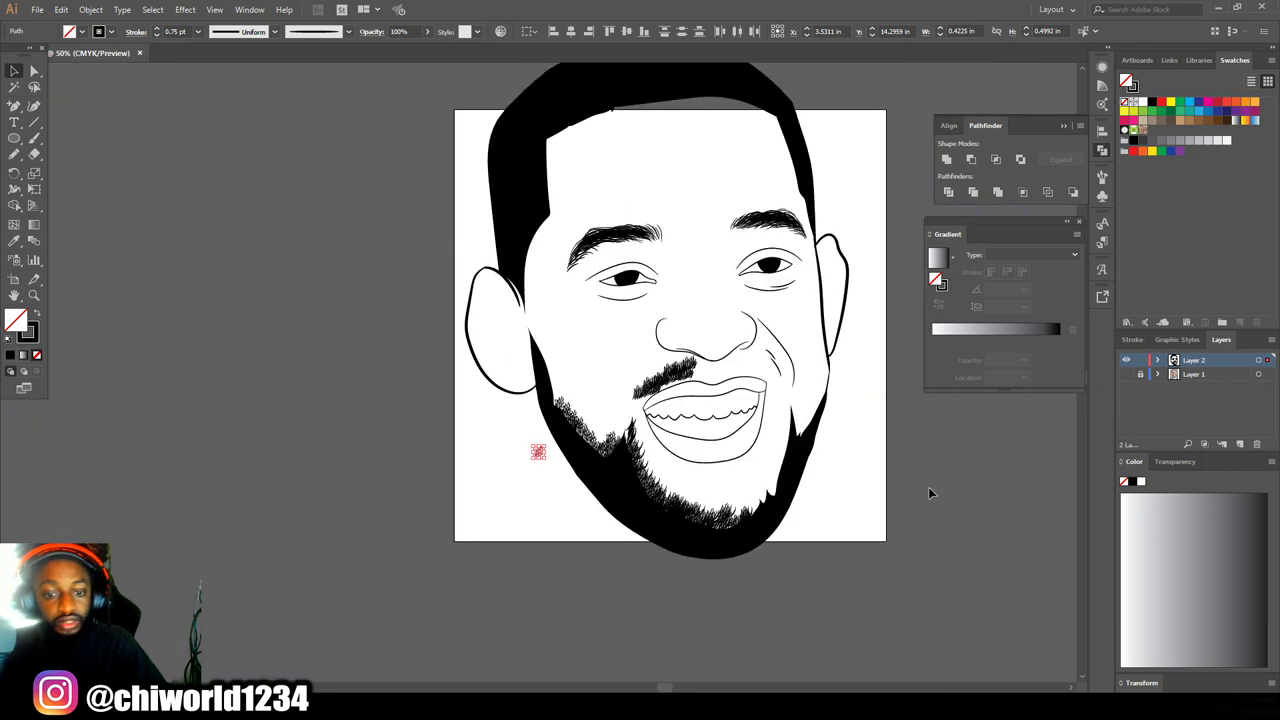
scroll(928, 487, up, 1)
scroll(920, 495, right, 3)
click(1126, 374)
Step: Duplicate the spare short-hair tuft along the right cheek's beard edge and the sideburn notch beside the mouth
key(ctrl+plus)
key(ctrl+plus)
click(474, 440)
scroll(474, 440, right, 15)
scroll(468, 420, up, 7)
click(162, 509)
mouse_move(162, 509)
mouse_down()
mouse_move(824, 515)
mouse_move(826, 541)
mouse_up()
mouse_move(837, 474)
mouse_down()
mouse_move(838, 507)
mouse_move(876, 437)
mouse_move(784, 543)
mouse_move(782, 502)
mouse_up()
drag(784, 503, 780, 557)
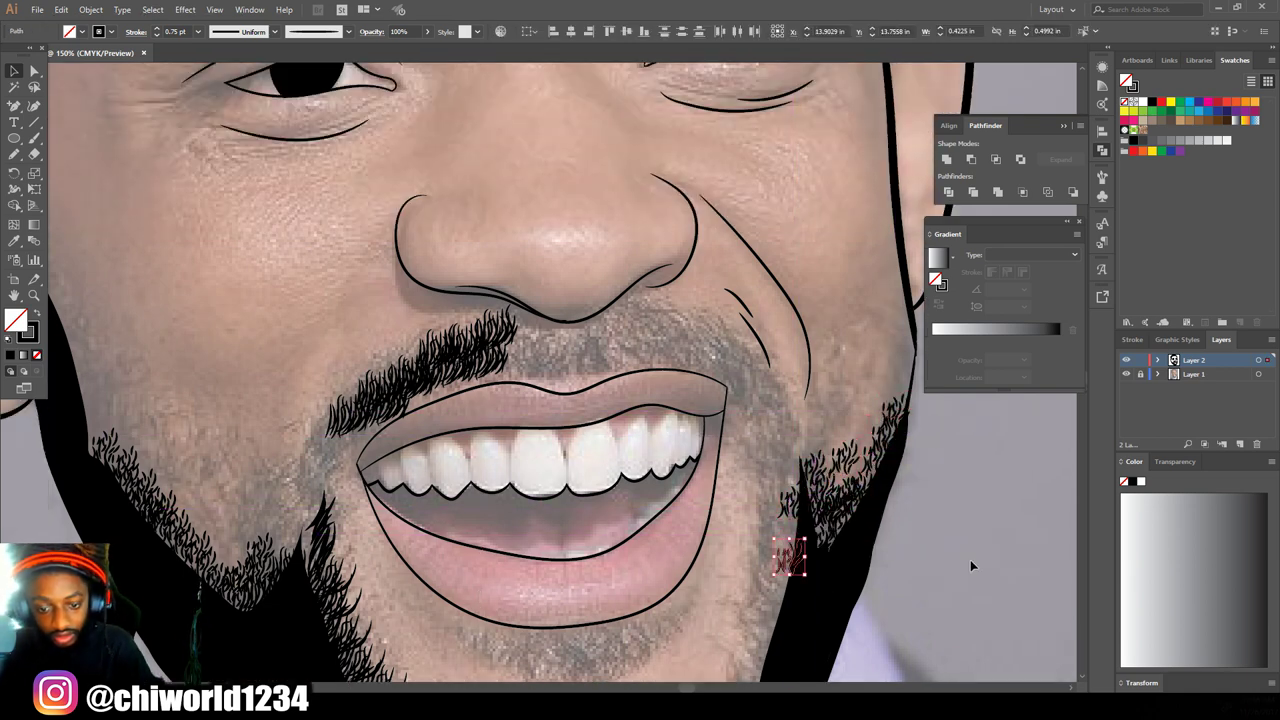
Step: Toggle the photo layer's visibility to examine the right cheek's beard hairs in the line art
click(969, 560)
key(ctrl+minus)
key(ctrl+minus)
click(1126, 374)
key(ctrl+minus)
key(ctrl+plus)
key(ctrl+plus)
key(ctrl+plus)
key(ctrl+plus)
click(1126, 374)
Step: Paint hairs at the moustache's right end, set the stroke weight to 0.5 pt and add a finer tuft beside them
key(ctrl+plus)
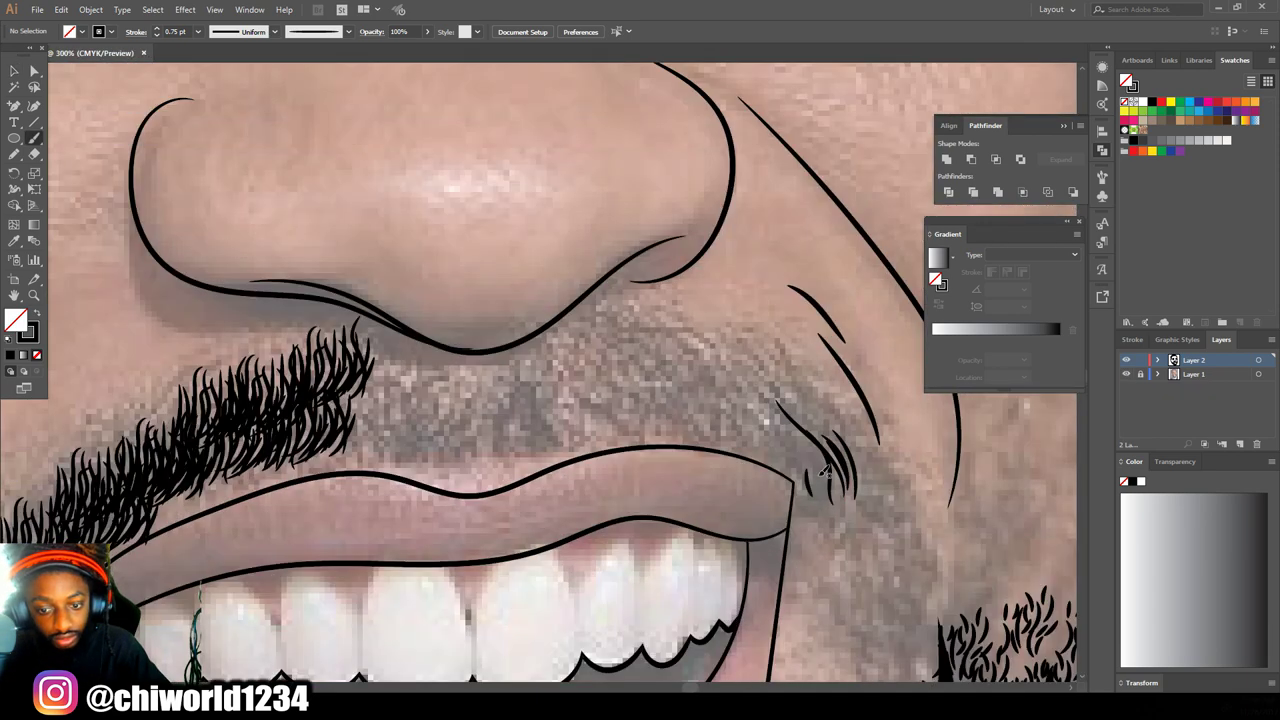
click(198, 31)
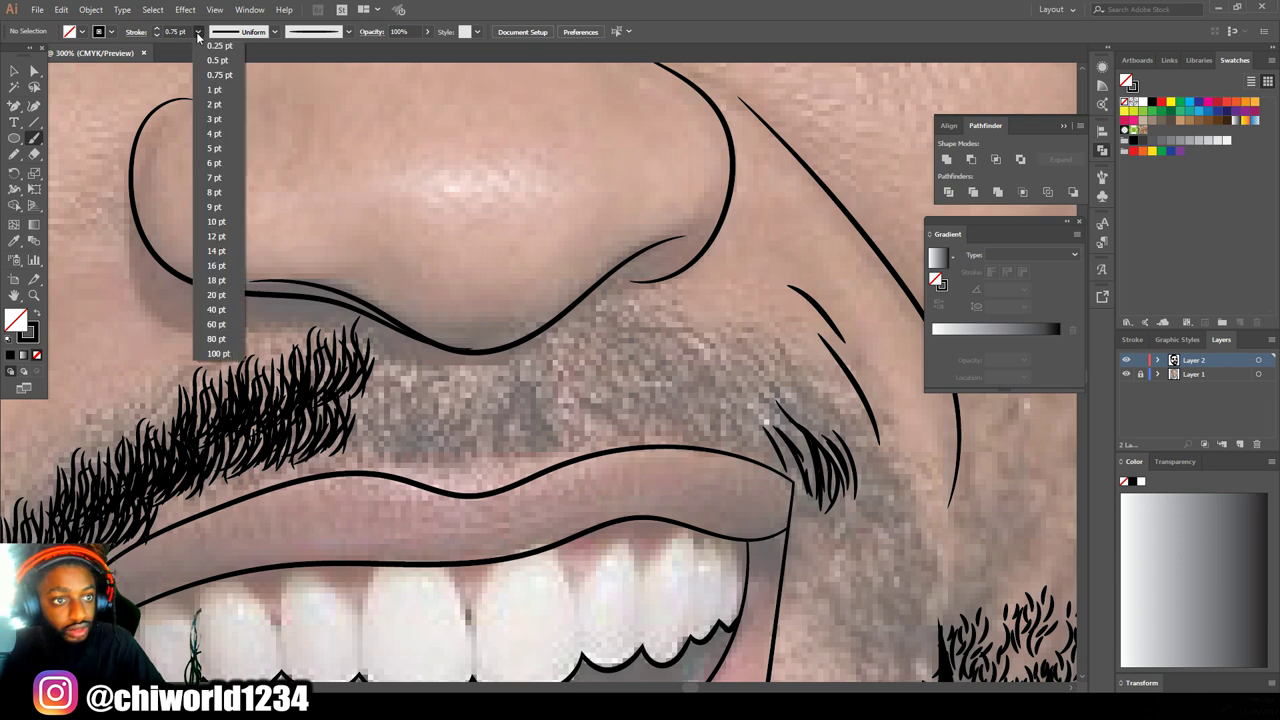
click(210, 50)
scroll(689, 426, up, 2)
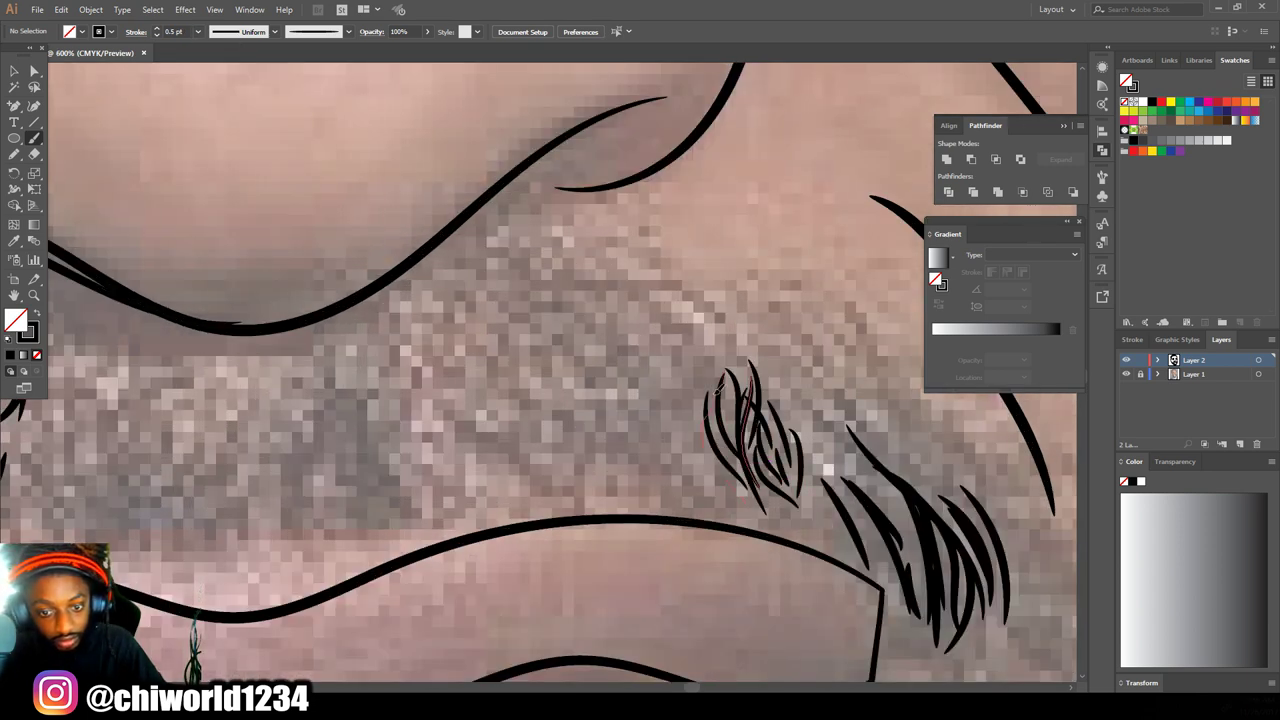
drag(716, 390, 716, 392)
scroll(716, 392, down, 2)
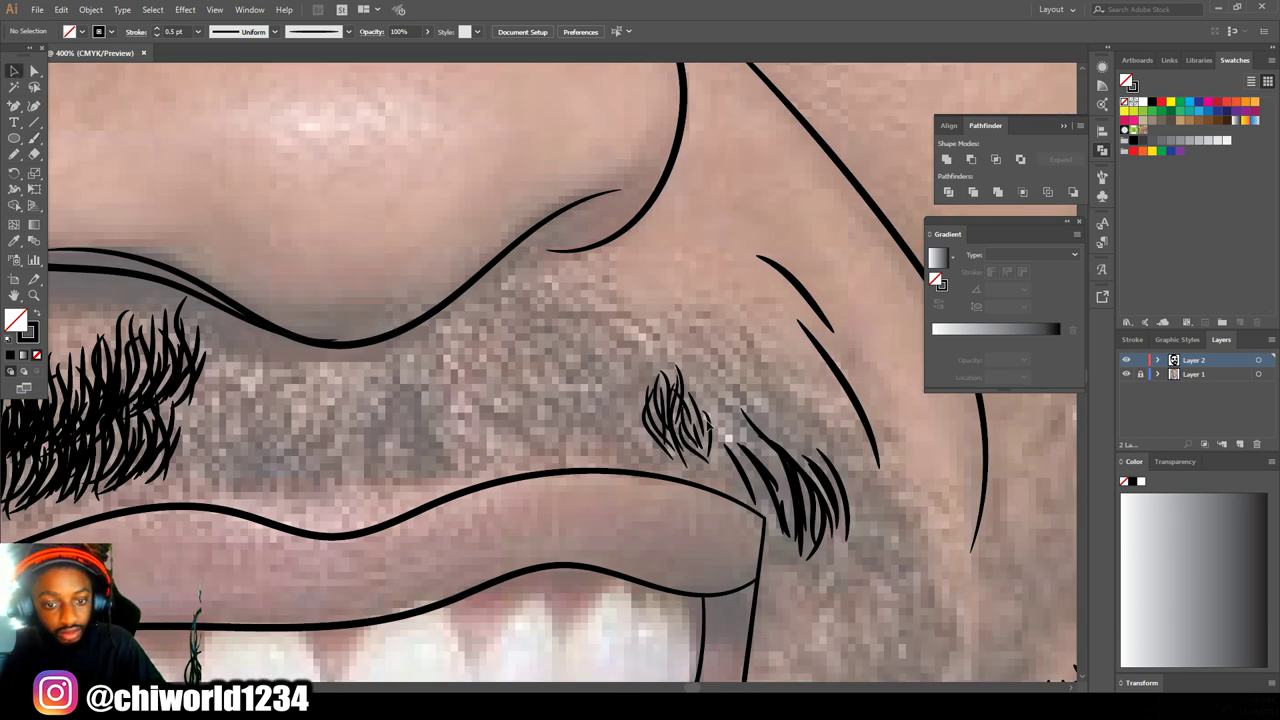
Step: Duplicate the fine 0.5 pt tuft across the middle and right half of the moustache and place a spare copy outside the jaw
click(713, 450)
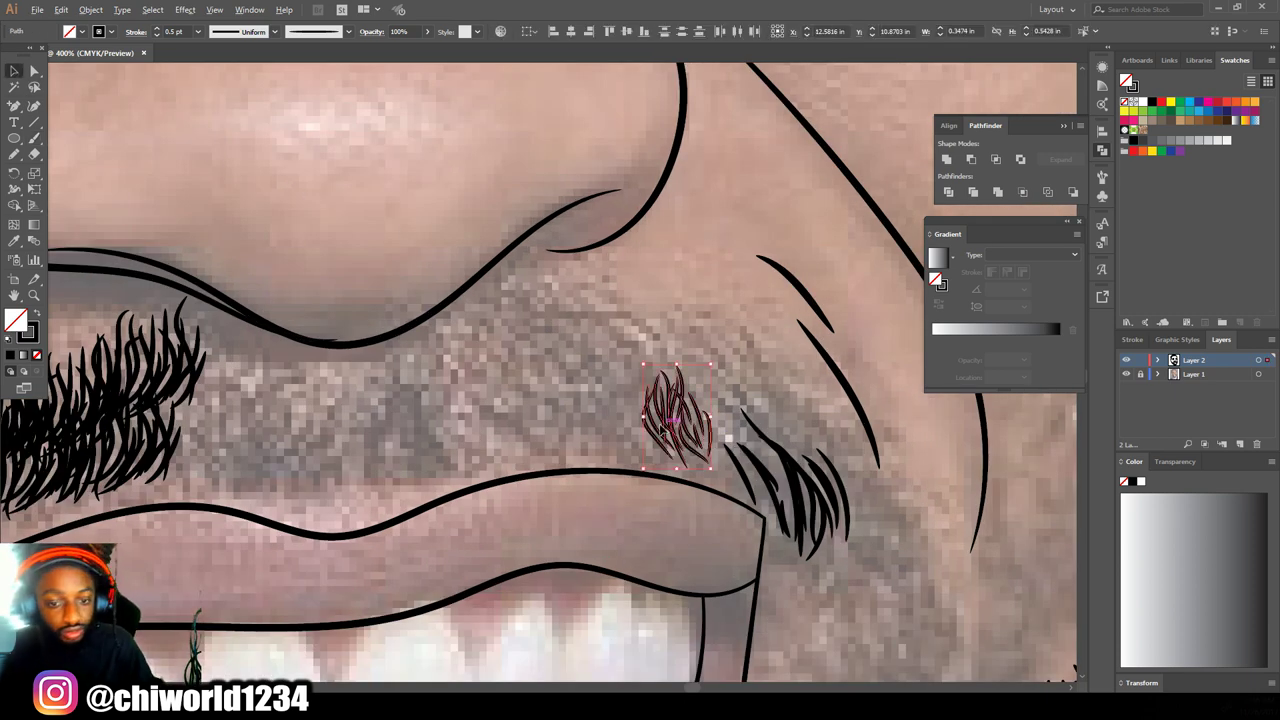
drag(634, 420, 355, 472)
drag(353, 470, 313, 476)
drag(316, 476, 266, 466)
drag(269, 466, 228, 458)
drag(228, 458, 199, 389)
drag(199, 389, 320, 412)
drag(320, 412, 470, 382)
drag(555, 362, 610, 369)
drag(610, 369, 735, 392)
drag(735, 392, 495, 346)
drag(640, 362, 790, 415)
drag(790, 415, 906, 603)
key(ctrl+1)
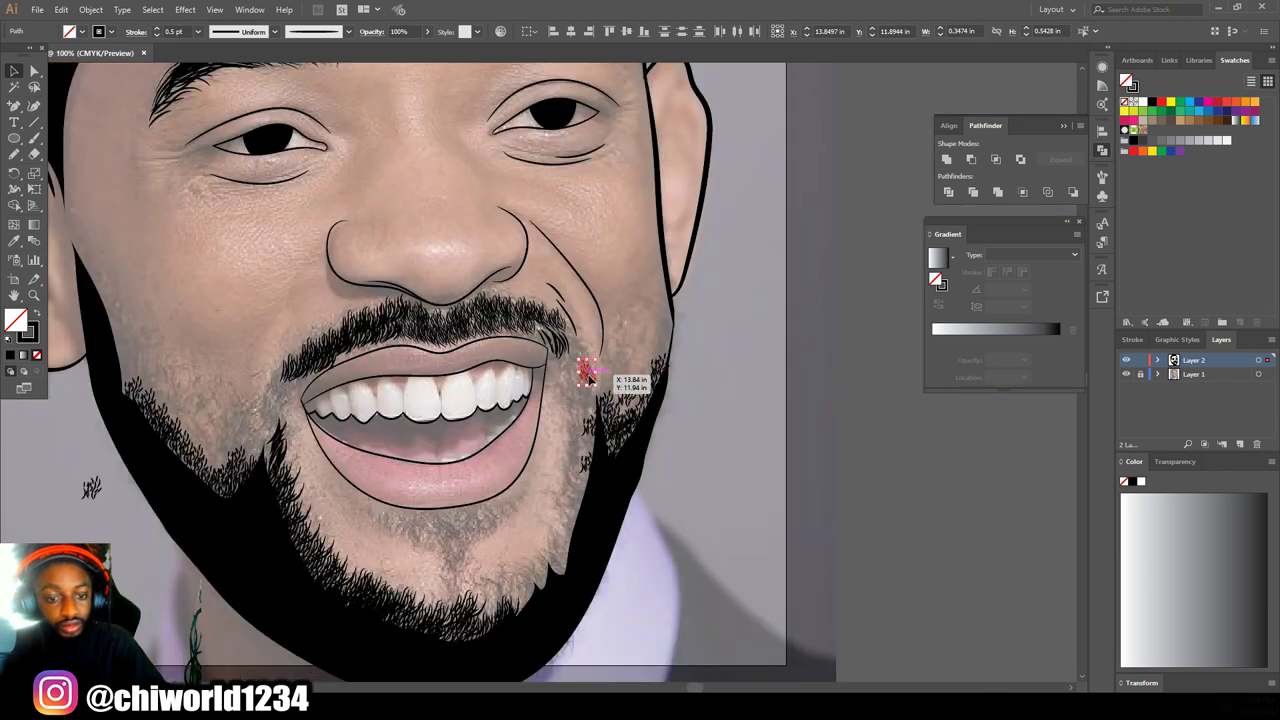
drag(590, 376, 110, 548)
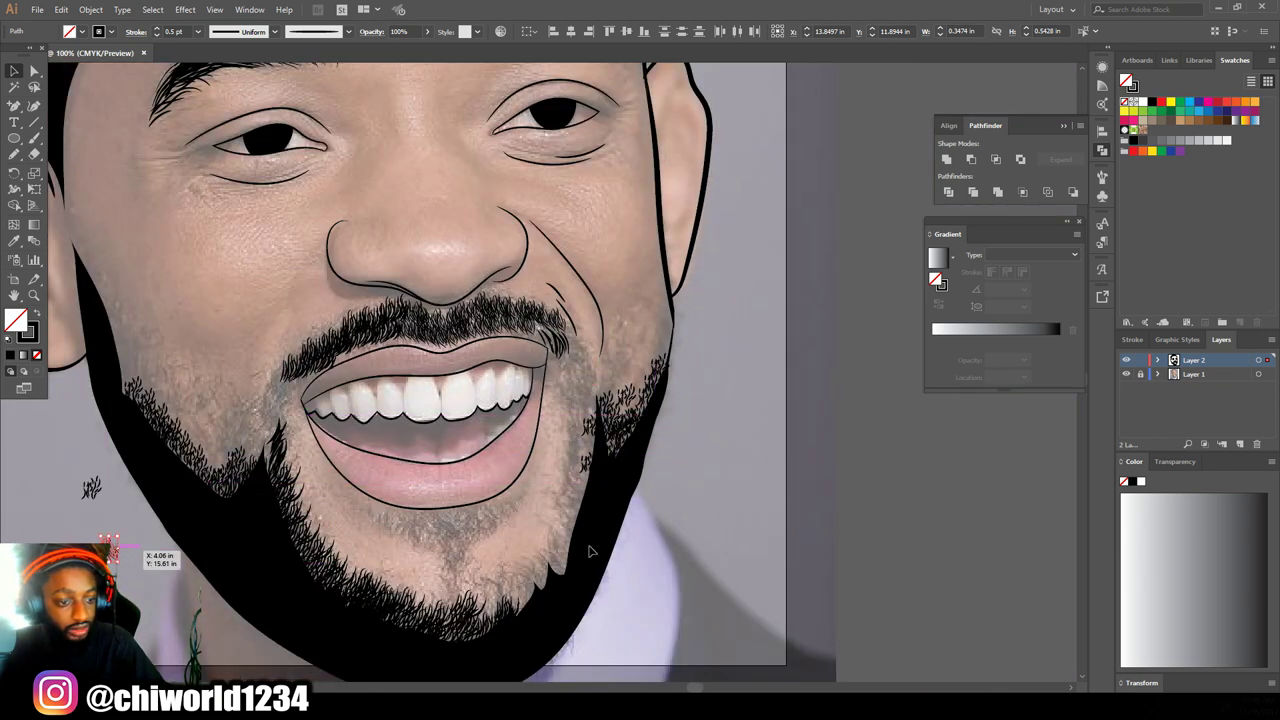
click(740, 551)
Step: Hide the photo layer to examine the full moustache and beard in the line art, and show the photo again
key(ctrl+minus)
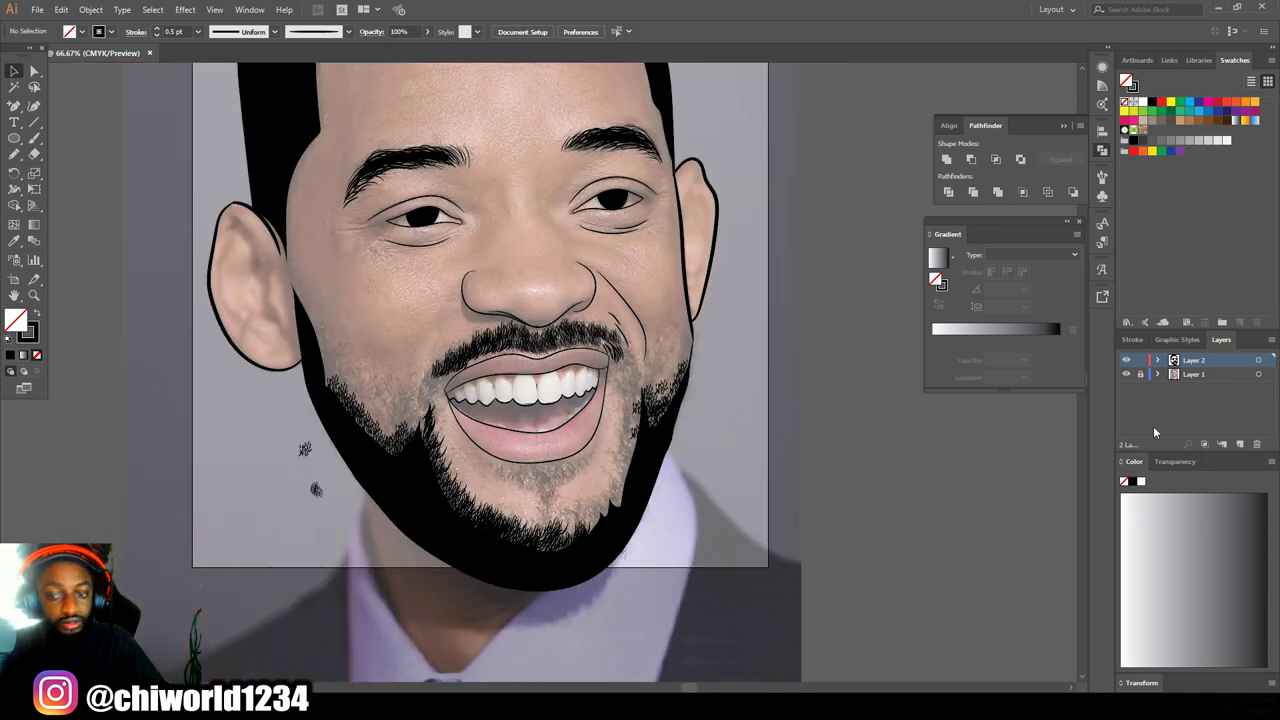
click(1126, 374)
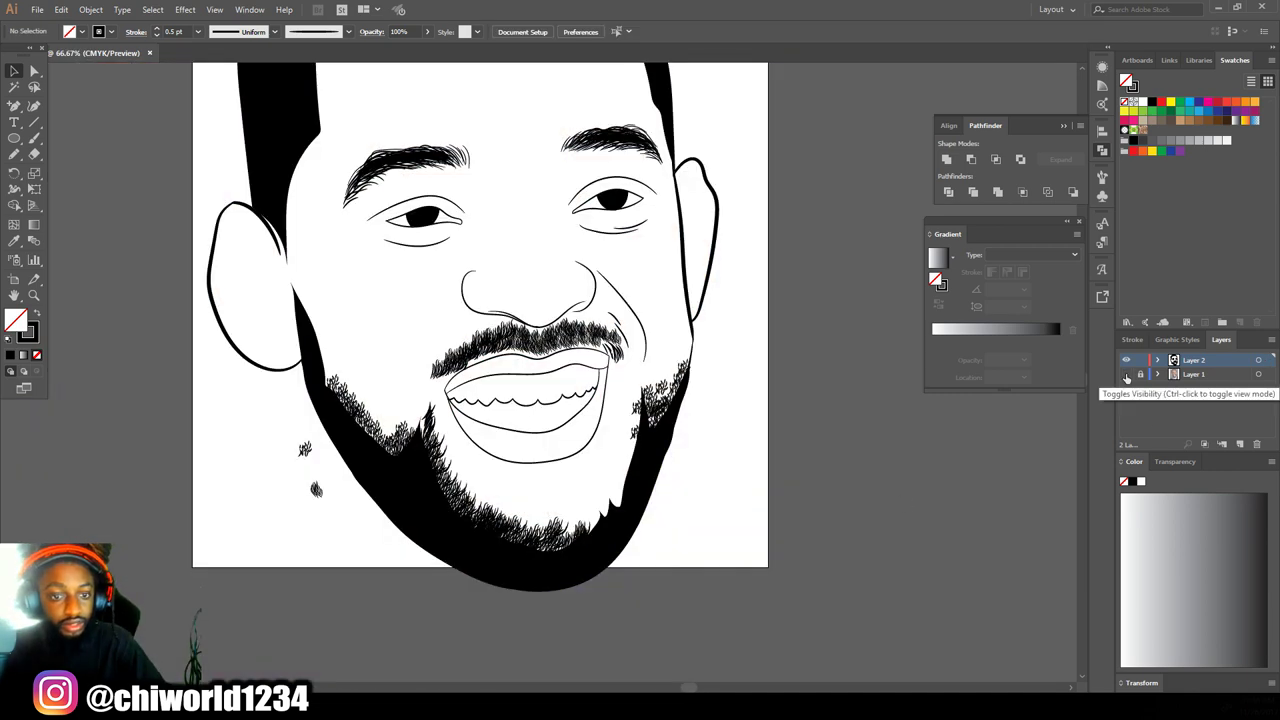
key(ctrl+plus)
key(ctrl+minus)
key(ctrl+minus)
key(ctrl+minus)
key(ctrl+plus)
key(ctrl+plus)
key(ctrl+plus)
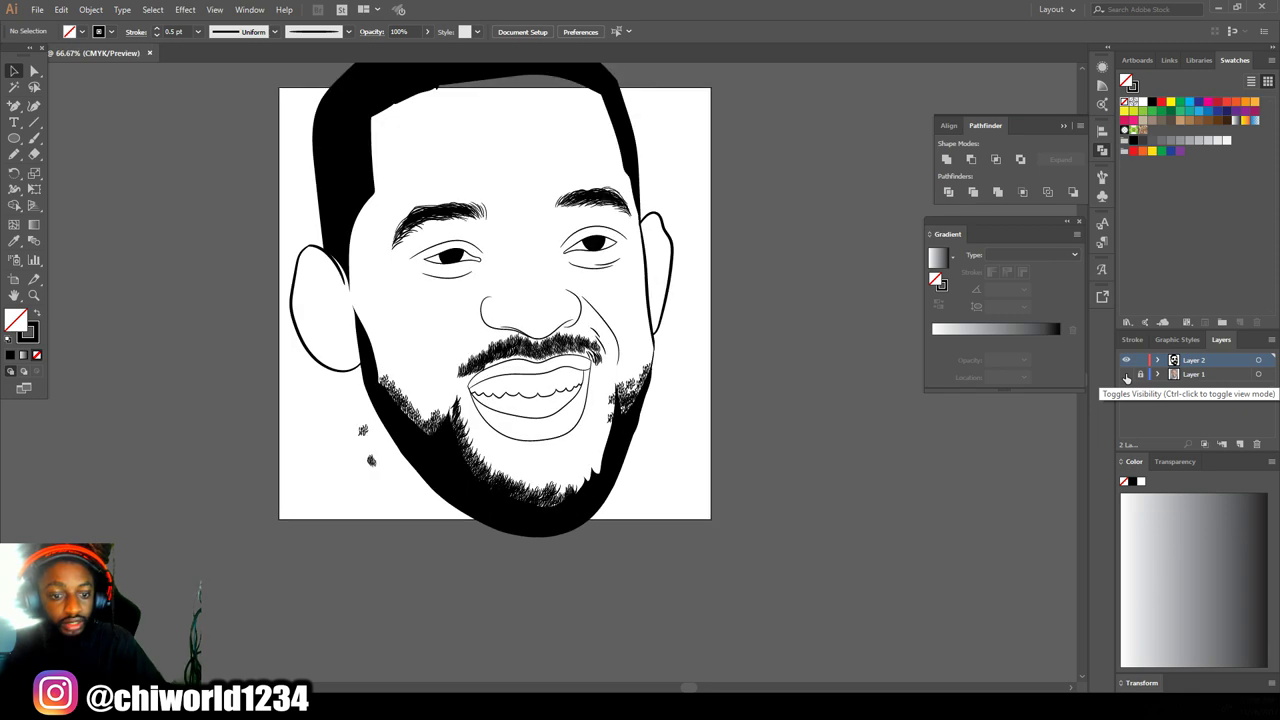
click(1126, 374)
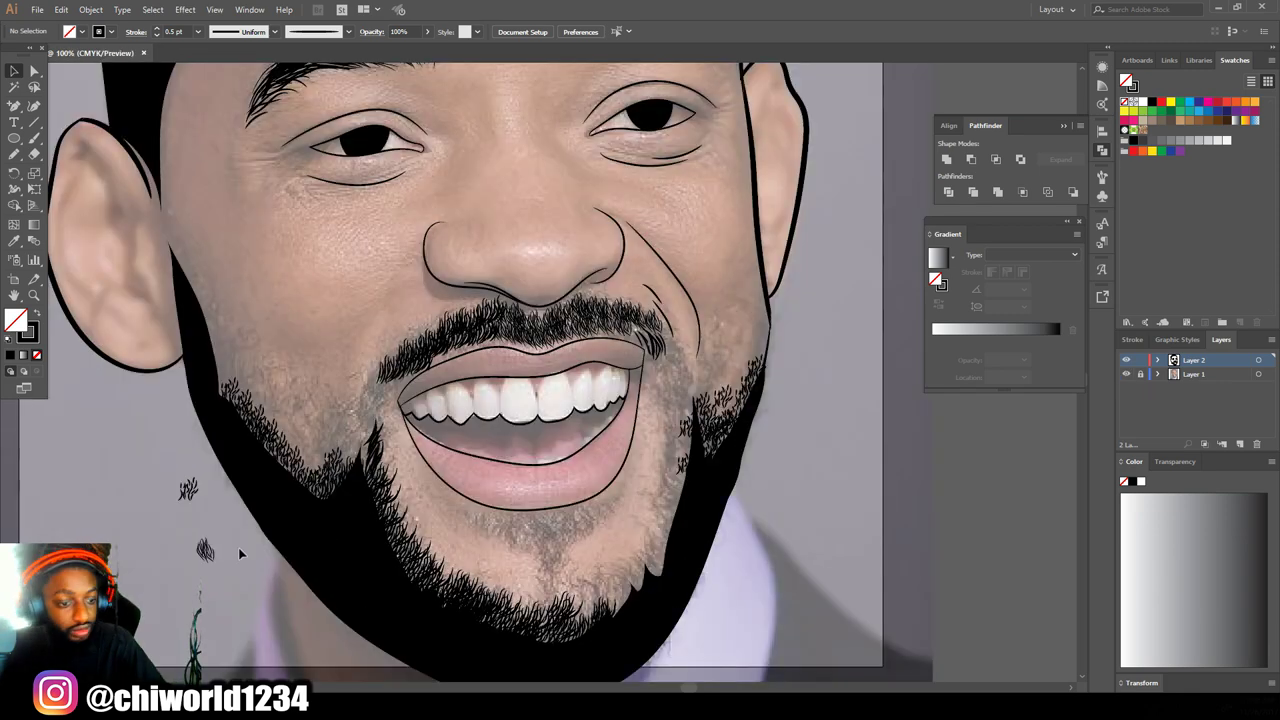
Step: Duplicate the fine hair tuft at the moustache's right end and down its left side to meet the beard
click(234, 524)
key(ctrl+plus)
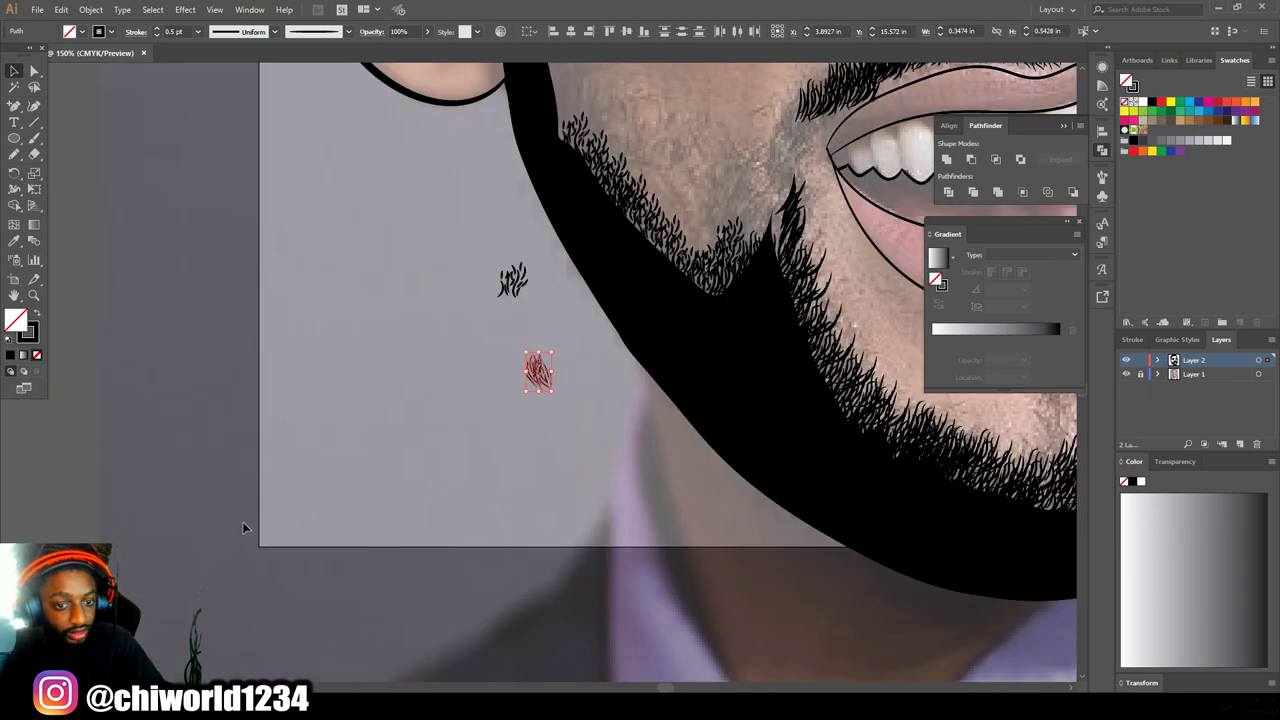
scroll(280, 509, right, 5)
scroll(287, 500, right, 3)
scroll(287, 495, up, 3)
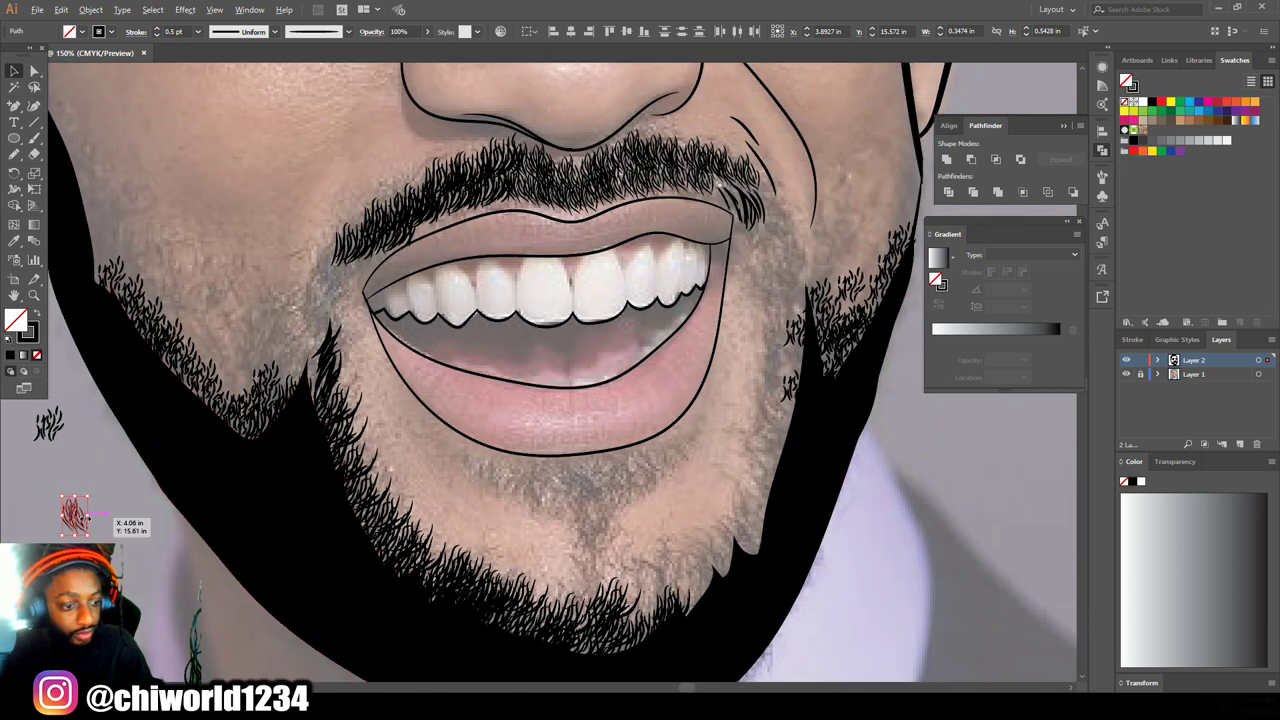
drag(78, 514, 727, 200)
drag(729, 199, 317, 357)
drag(317, 357, 317, 400)
Step: Duplicate the fine tuft down the right side of the mouth to connect the moustache with the beard
drag(317, 400, 770, 262)
drag(783, 289, 805, 298)
mouse_move(782, 278)
mouse_down()
mouse_move(776, 252)
mouse_move(782, 297)
mouse_up()
drag(782, 297, 784, 414)
drag(784, 414, 799, 460)
click(971, 522)
Step: Toggle the photo layer's visibility to examine how the moustache joins the beard in the line art
key(ctrl+minus)
key(ctrl+minus)
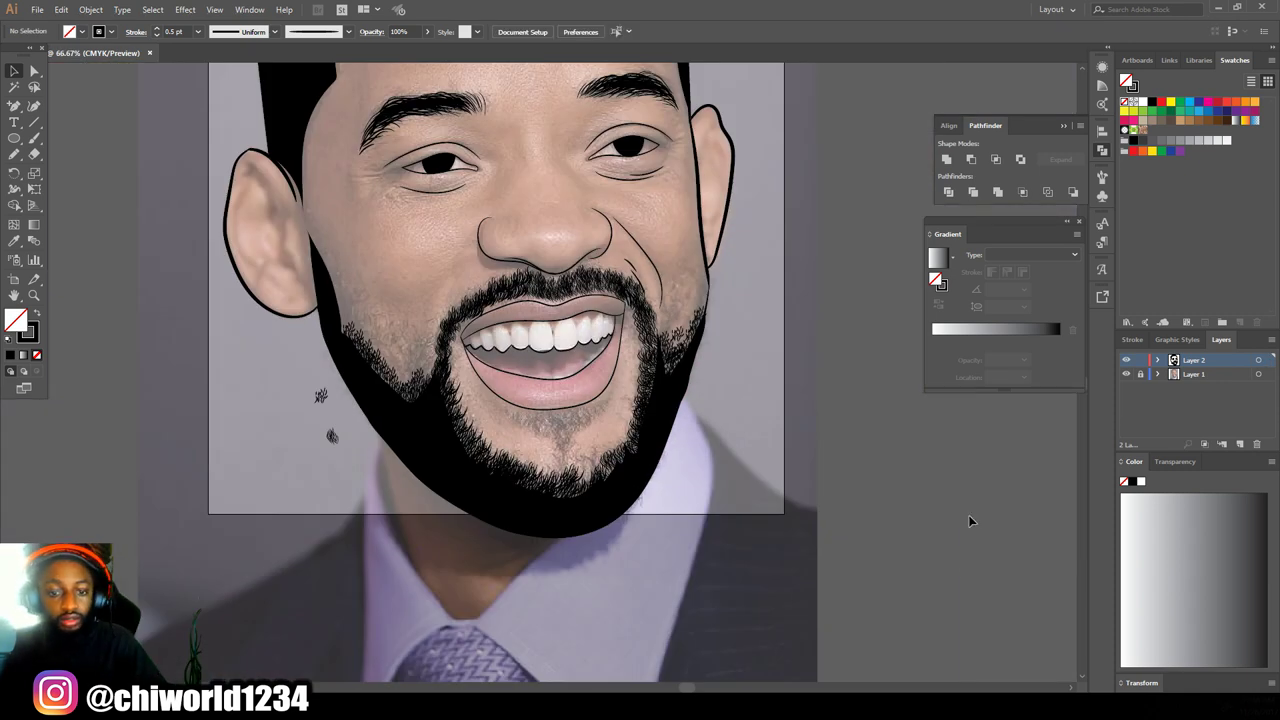
click(1128, 374)
click(1129, 374)
click(1129, 374)
key(ctrl+plus)
key(ctrl+plus)
click(1128, 374)
scroll(97, 441, down, 1)
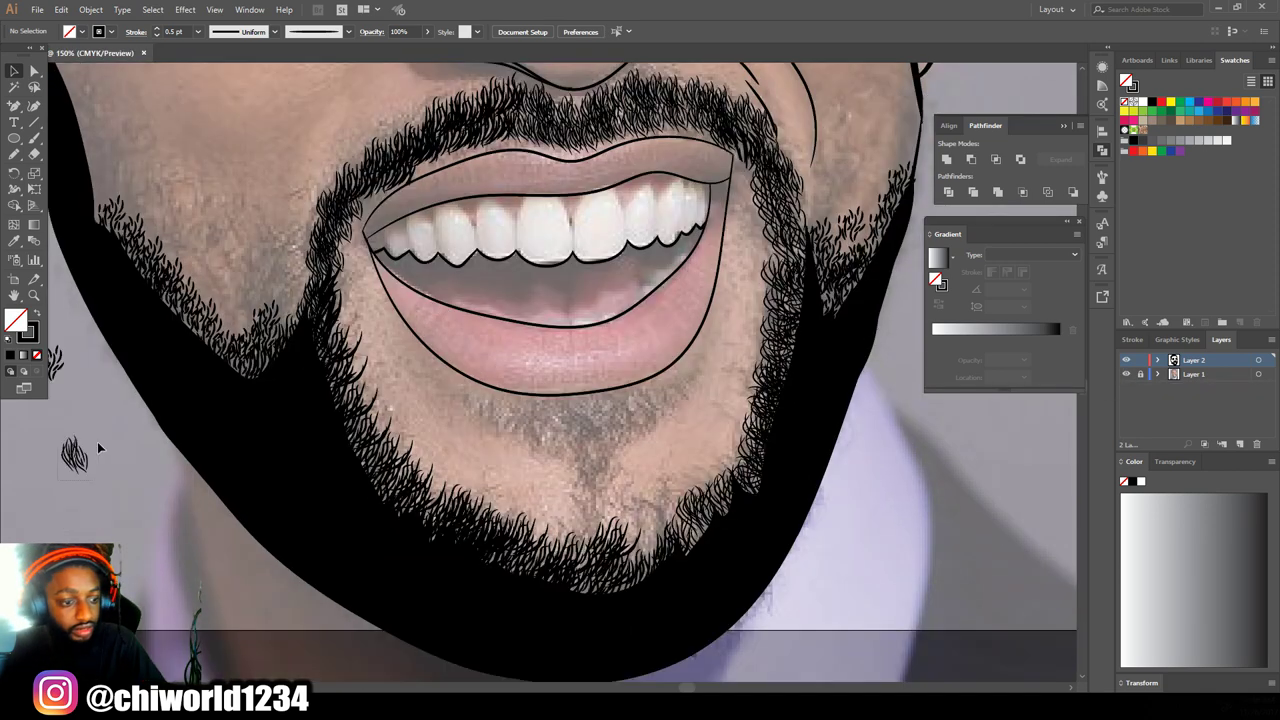
Step: Duplicate the fine hair tuft side by side under the lower lip to build a soul patch
click(82, 453)
drag(76, 456, 638, 416)
drag(638, 416, 613, 426)
drag(613, 426, 588, 435)
mouse_move(588, 435)
mouse_down()
mouse_move(548, 436)
mouse_move(560, 418)
mouse_move(577, 428)
mouse_up()
drag(577, 428, 605, 424)
drag(605, 424, 657, 396)
drag(657, 396, 530, 412)
click(705, 483)
Step: Toggle the photo layer's visibility to examine the soul patch and beard against the whole face
key(ctrl+minus)
key(ctrl+minus)
key(ctrl+minus)
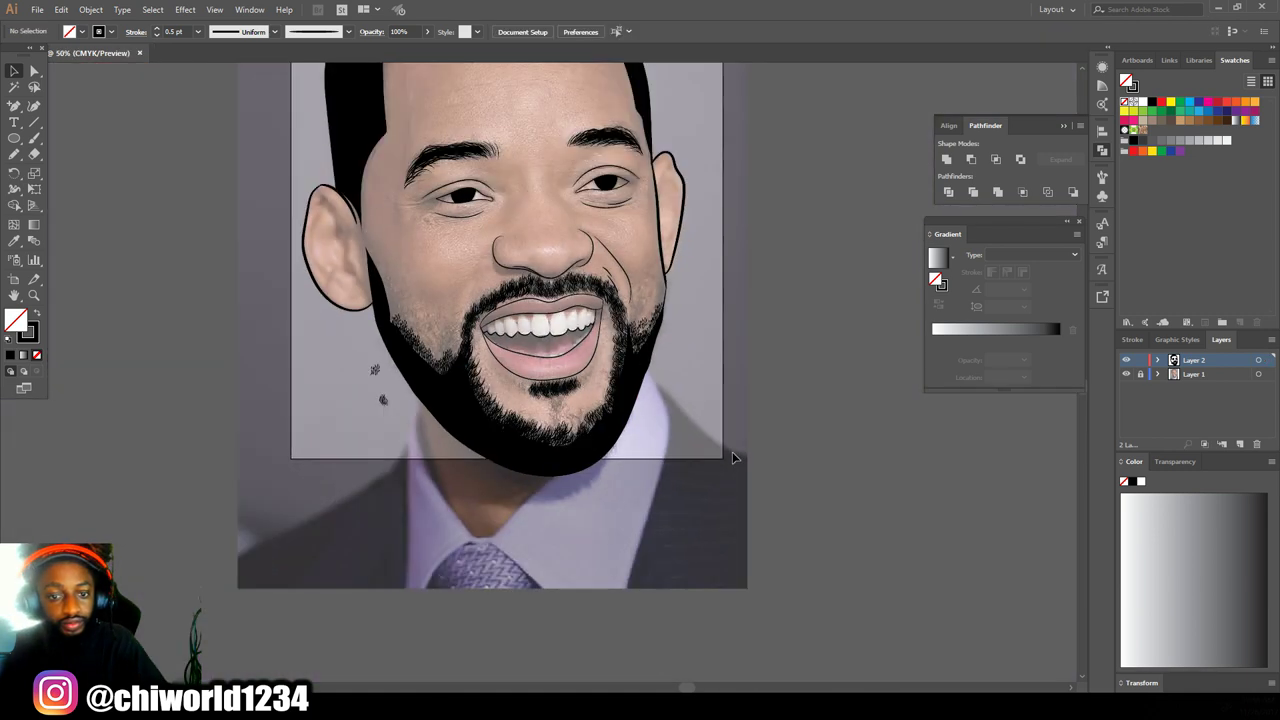
scroll(735, 458, up, 2)
click(1127, 375)
key(ctrl+equal)
click(1127, 375)
key(ctrl+equal)
scroll(810, 420, down, 3)
key(ctrl+equal)
scroll(810, 421, down, 2)
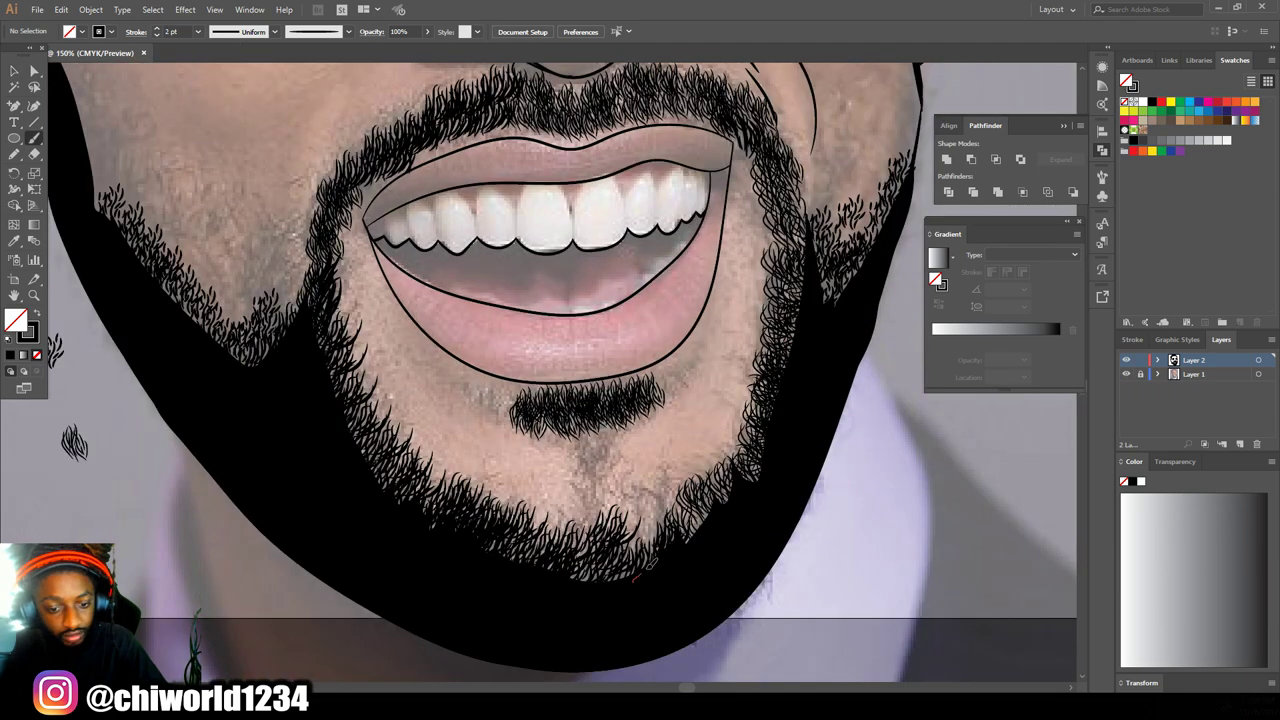
Step: Try a 3 pt stroke weight and thicken the moustache's middle and right half with 2 pt Paintbrush hairs
click(199, 32)
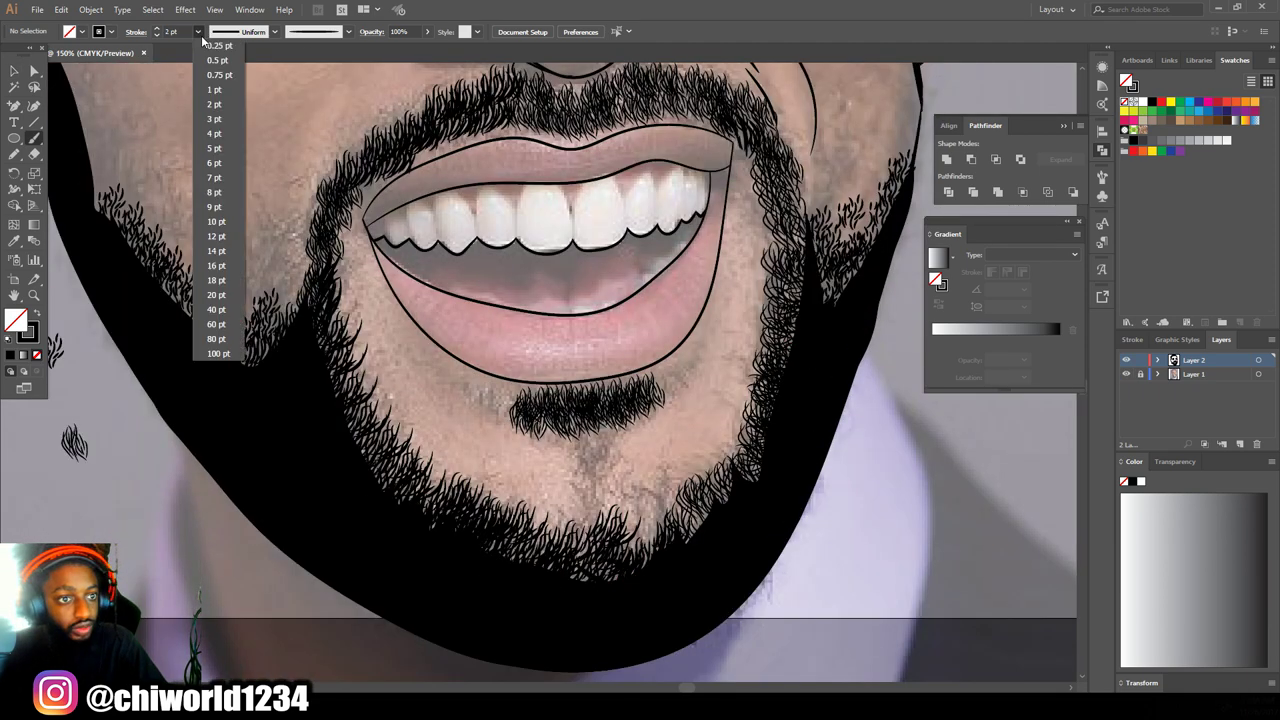
click(214, 119)
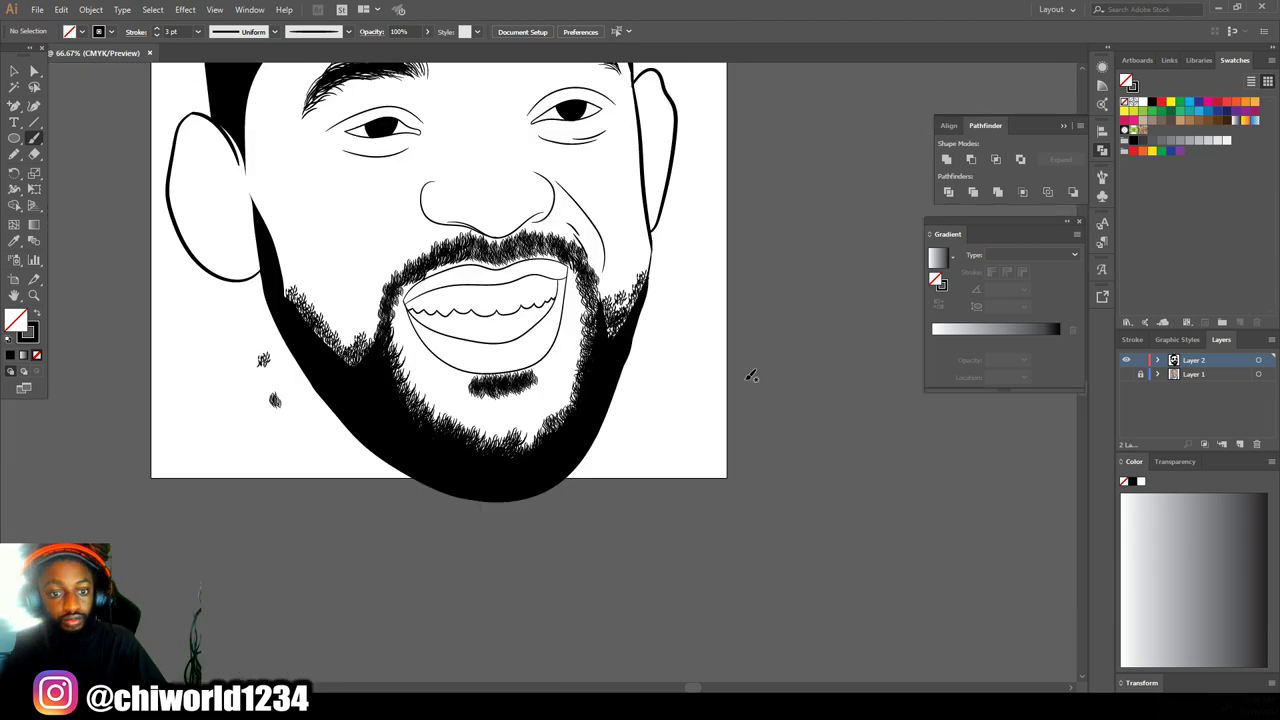
scroll(835, 430, up, 5)
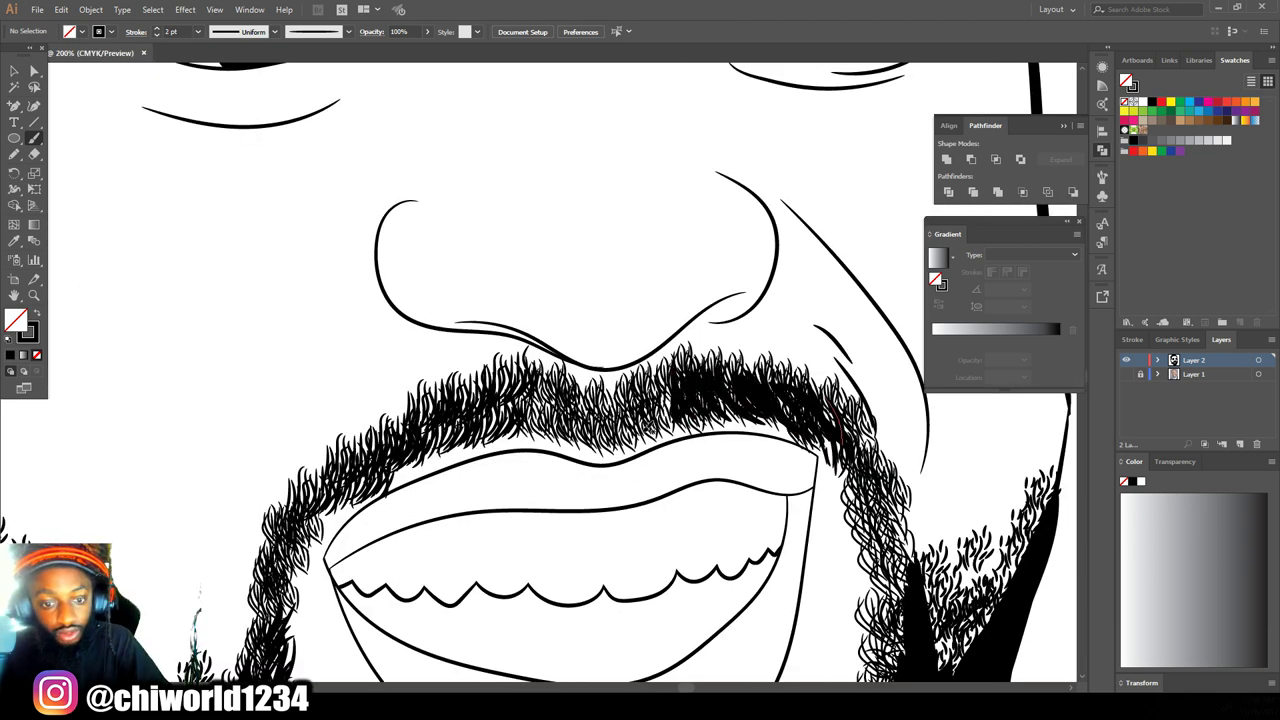
drag(655, 373, 664, 435)
key(ctrl+minus)
key(ctrl+minus)
key(ctrl+minus)
scroll(797, 457, left, 2)
key(ctrl+plus)
key(ctrl+plus)
key(ctrl+plus)
drag(732, 384, 757, 436)
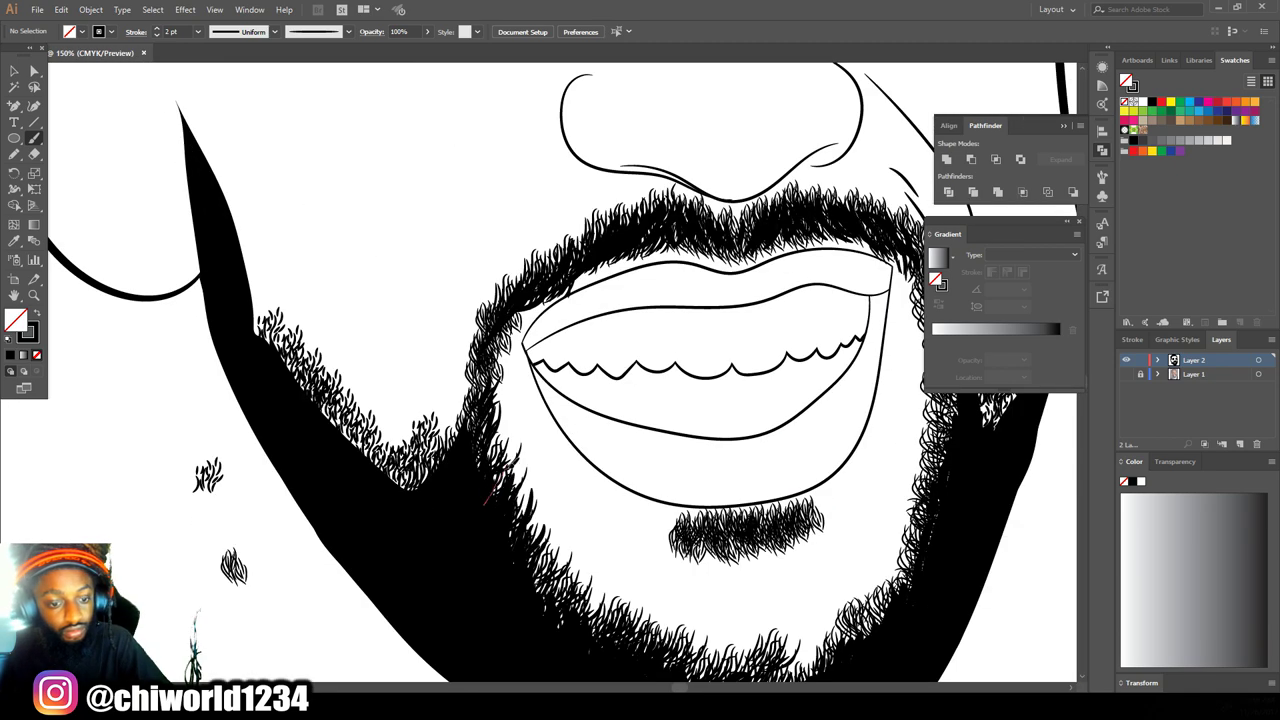
Step: Place an enlarged copy of a hair tuft beyond the artboard's right edge
key(ctrl+minus)
key(ctrl+minus)
key(ctrl+minus)
key(ctrl+minus)
key(ctrl+plus)
key(ctrl+plus)
scroll(500, 480, right, 2)
key(v)
drag(283, 486, 763, 469)
key(ctrl+plus)
key(ctrl+plus)
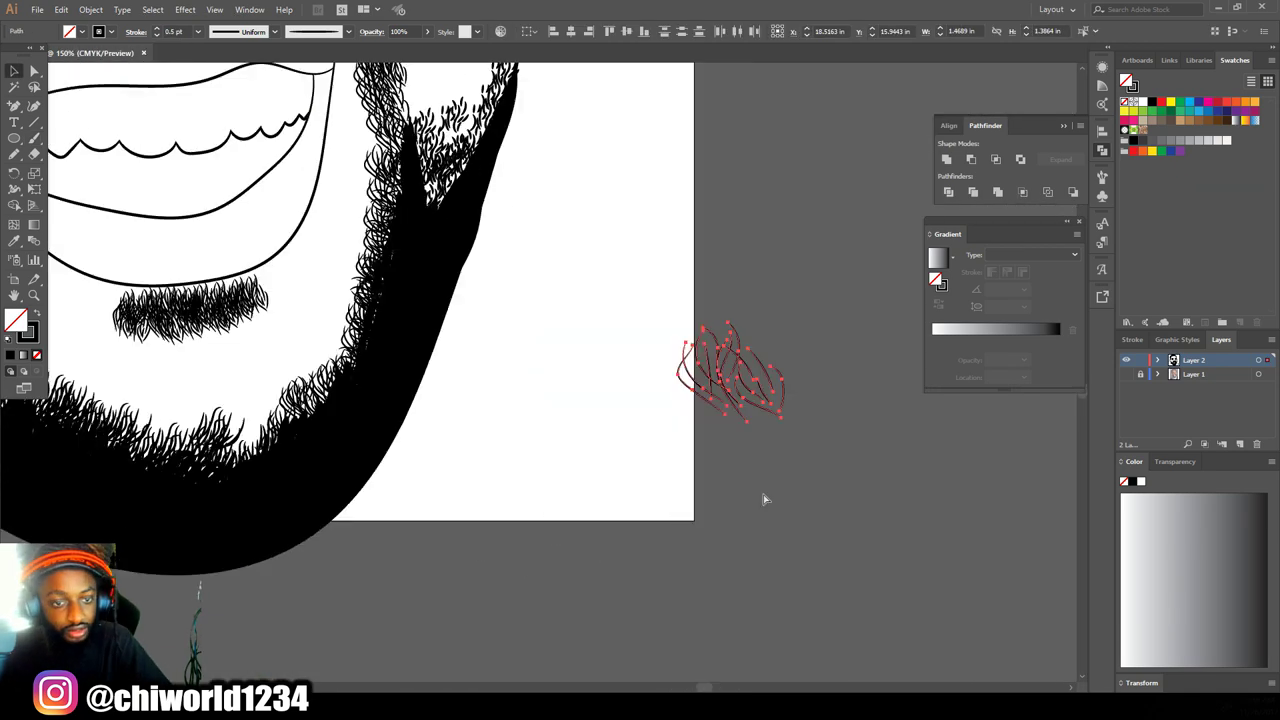
Step: Duplicate and resize hair tufts over the right cheek and left sideburn to thicken the beard's inner edge
drag(672, 505, 817, 432)
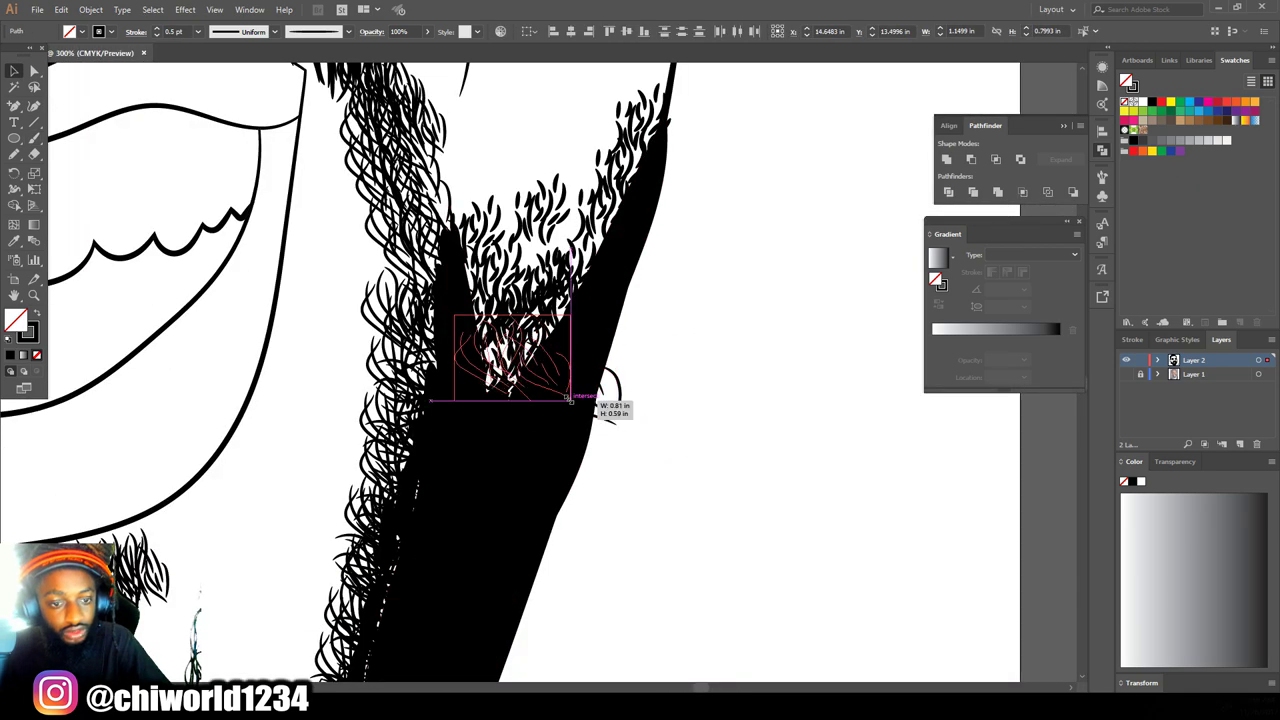
drag(600, 403, 480, 271)
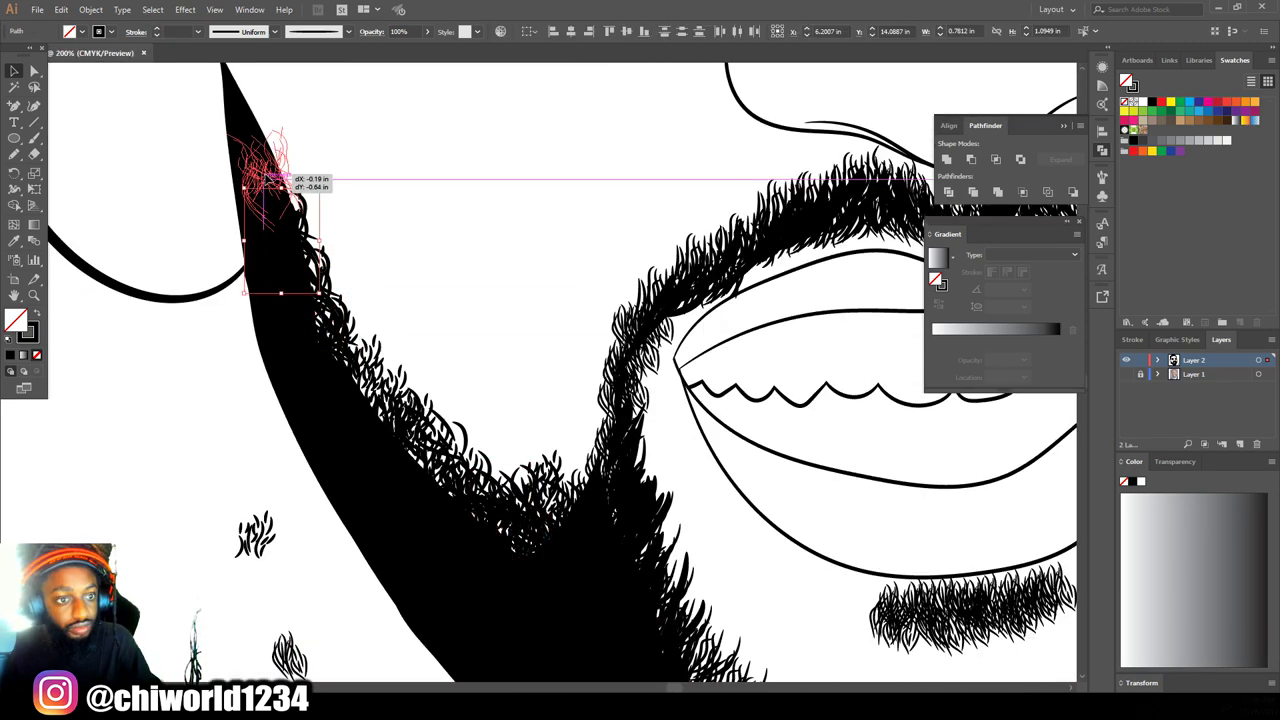
drag(286, 177, 437, 451)
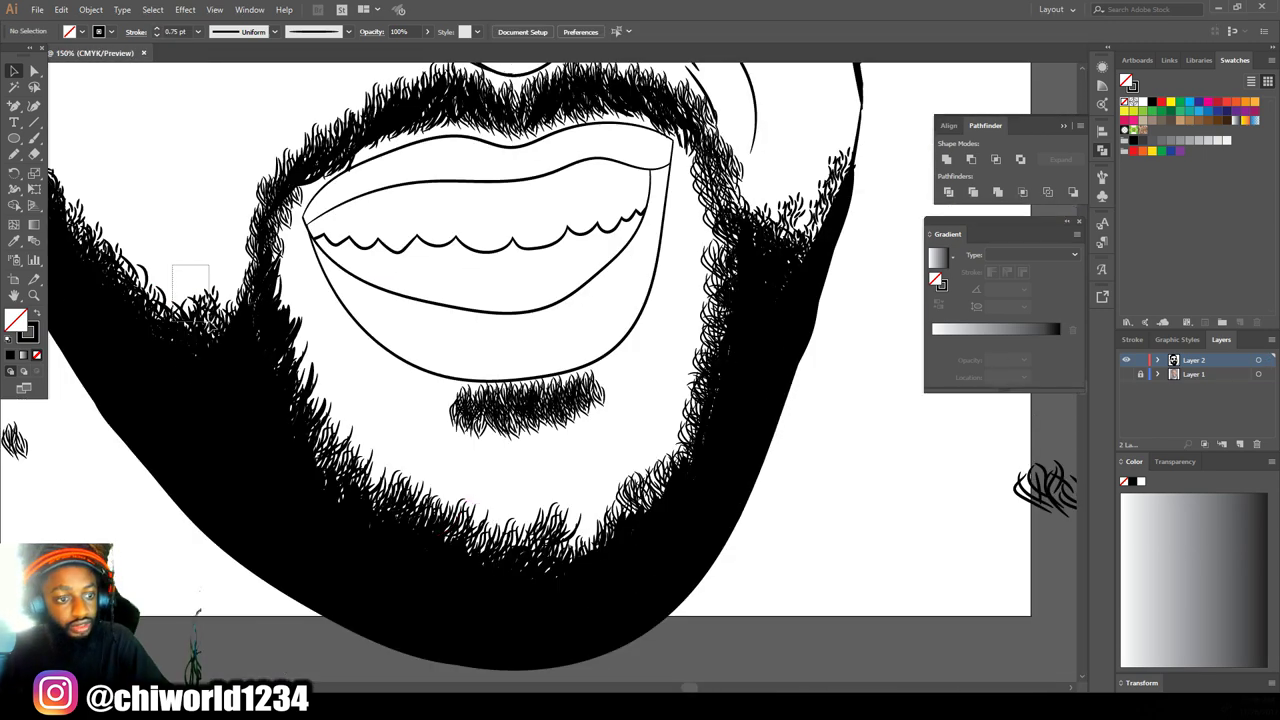
drag(451, 533, 403, 502)
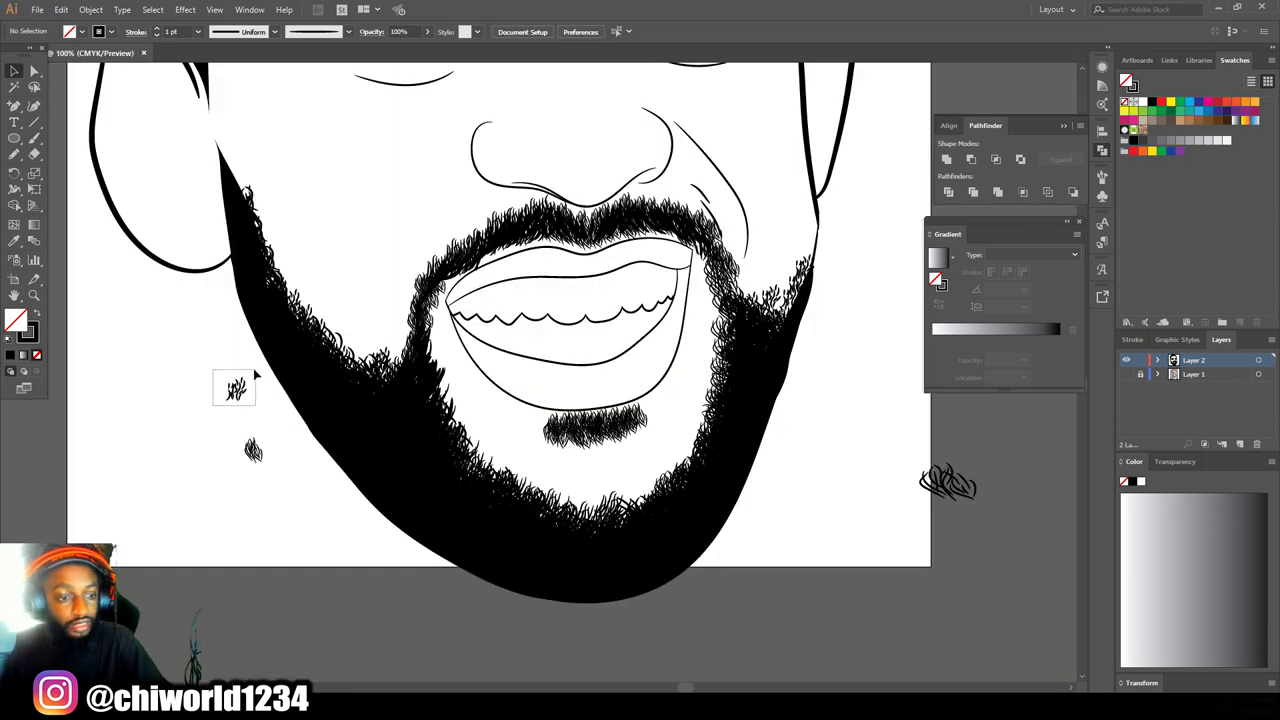
Step: Duplicate the small sparse tuft between the soul patch and chin beard, with the photo layer shown as reference
drag(254, 372, 256, 371)
click(157, 35)
alt+drag(237, 390, 606, 482)
click(1126, 374)
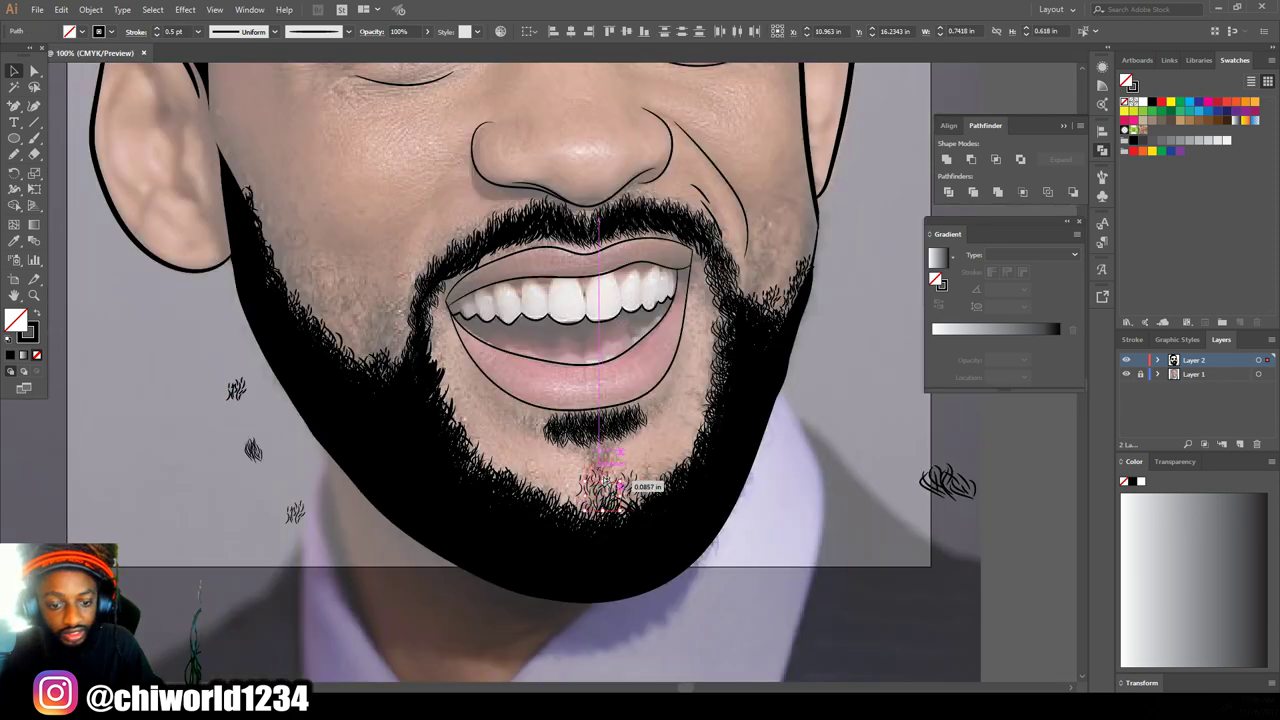
key(ctrl+=)
drag(384, 327, 567, 410)
Step: Spread enlarged sparse tufts over the left cheek, keep a spare outside the jaw and compare with the photo layer
drag(480, 315, 458, 260)
drag(458, 260, 235, 476)
scroll(405, 281, down, 2)
click(1126, 374)
click(1126, 374)
scroll(710, 143, up, 1)
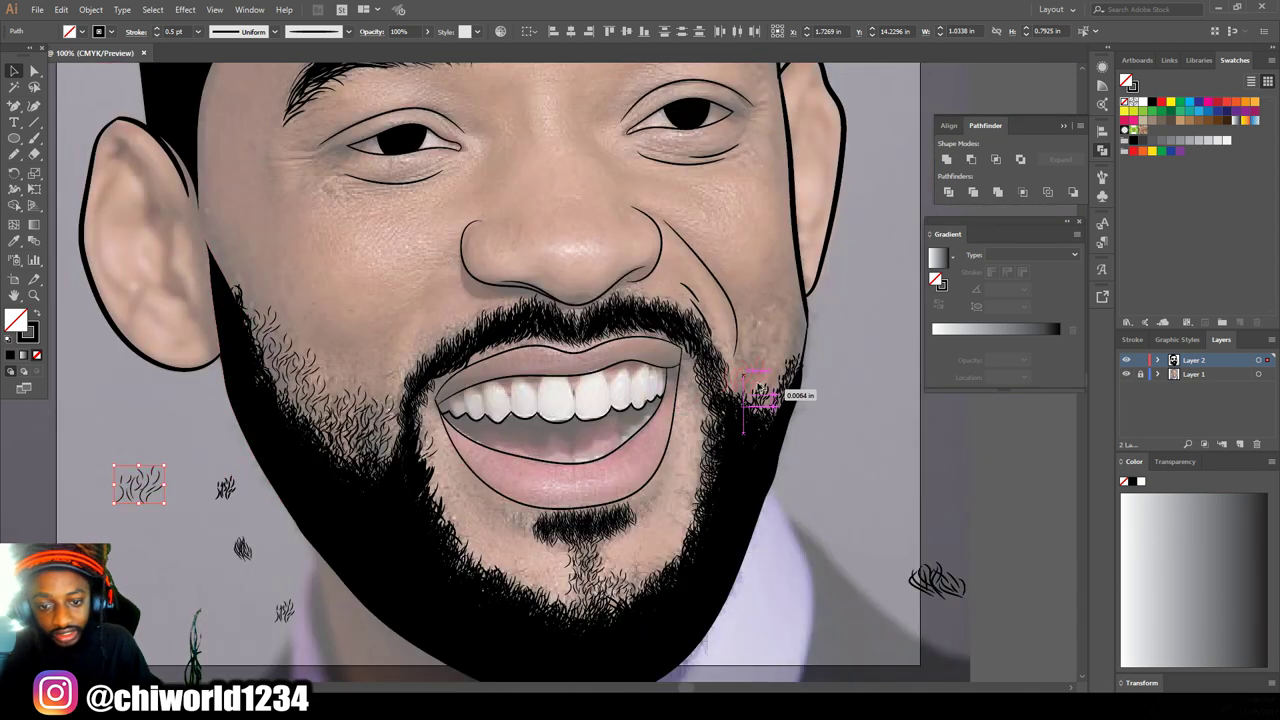
Step: Duplicate the sparse tuft across the right cheek above the beard and beside the mouth's right corner
drag(772, 366, 779, 352)
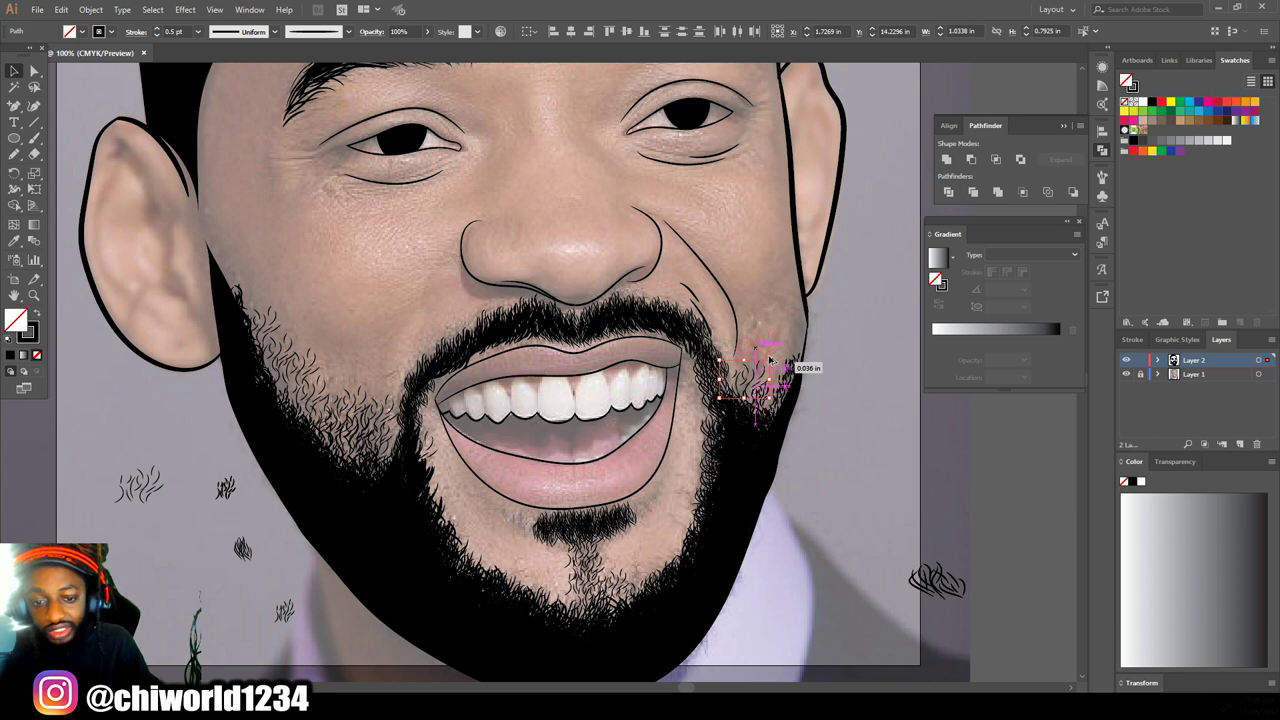
drag(795, 342, 786, 388)
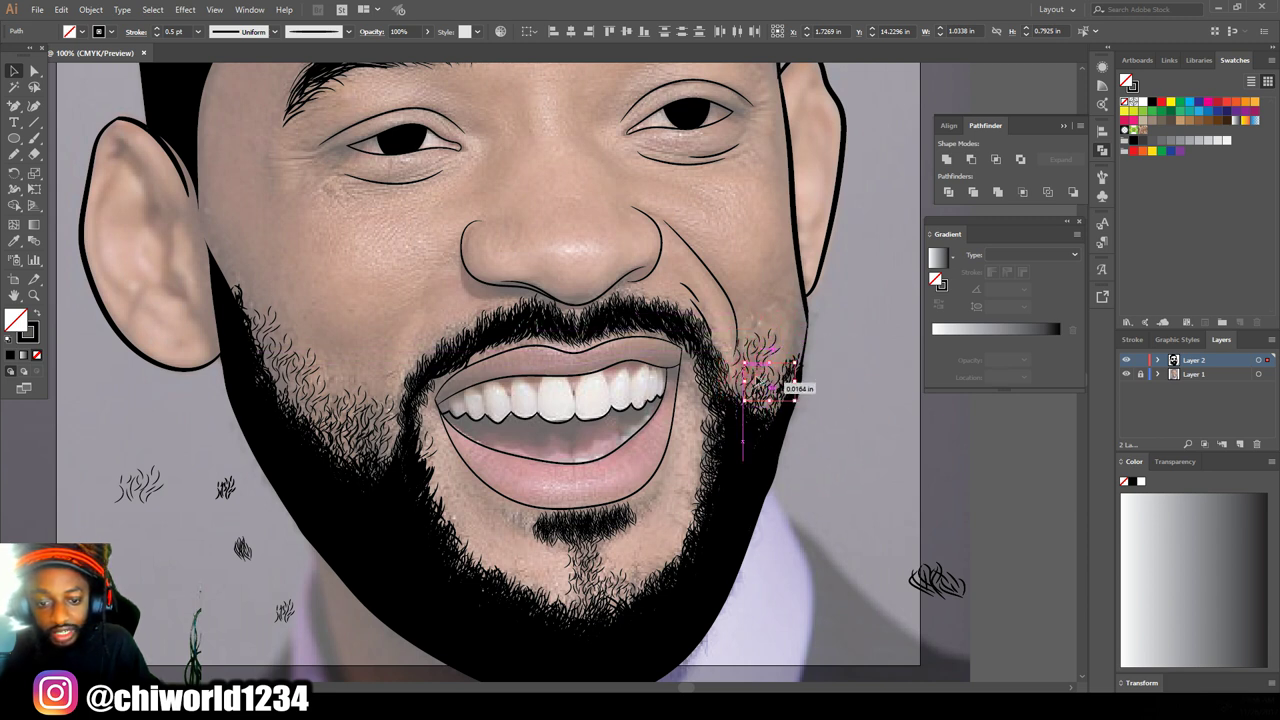
drag(789, 372, 802, 355)
drag(803, 355, 797, 478)
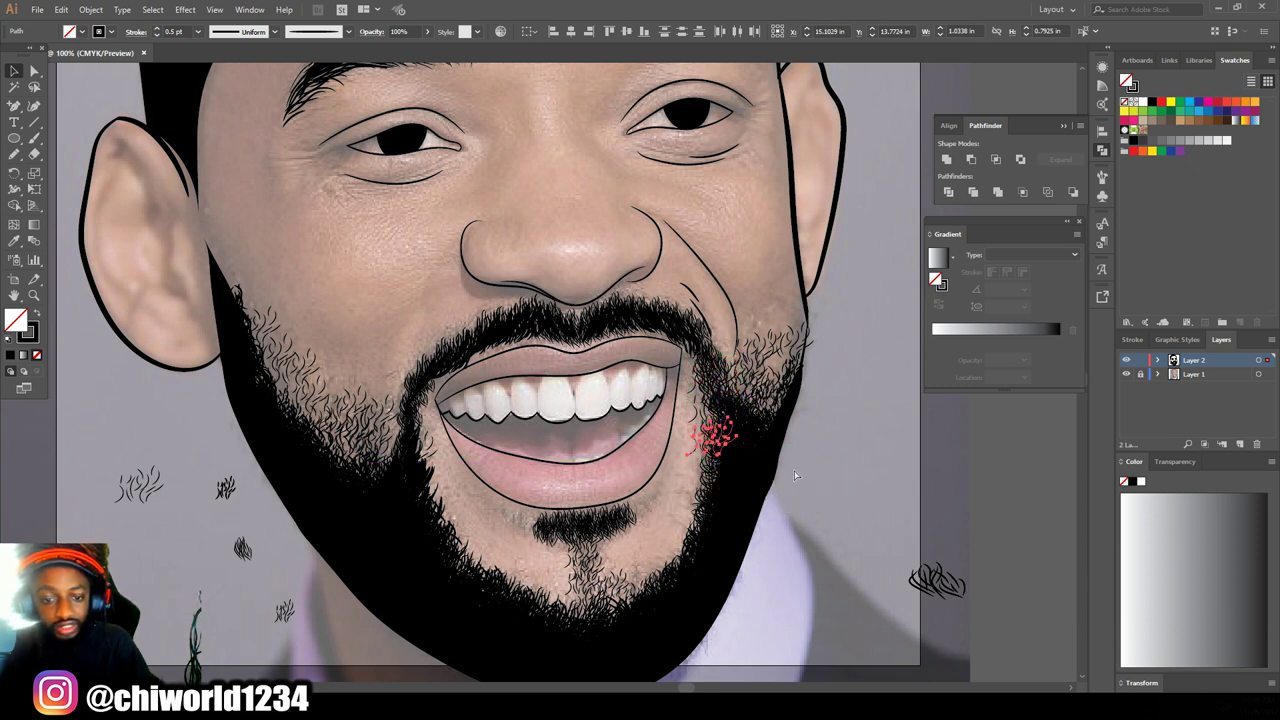
Step: Undo the last tuft placements beside the mouth's right corner and reposition sparse tufts there and on the left cheek
key(ctrl+z)
key(ctrl+z)
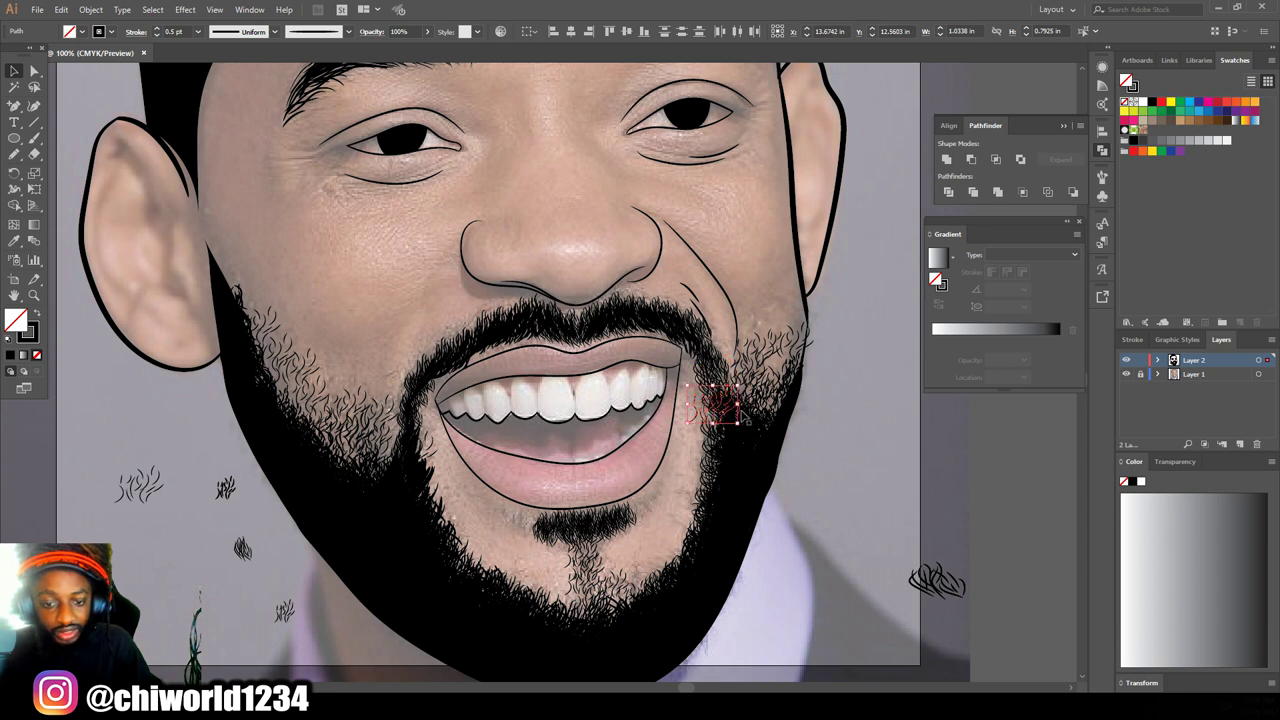
drag(745, 418, 728, 334)
drag(735, 430, 372, 491)
drag(392, 438, 297, 388)
click(977, 521)
Step: Hide the photo layer to examine the cheek and chin hairs in the full line art
key(ctrl+minus)
click(1125, 376)
key(ctrl+minus)
key(ctrl+minus)
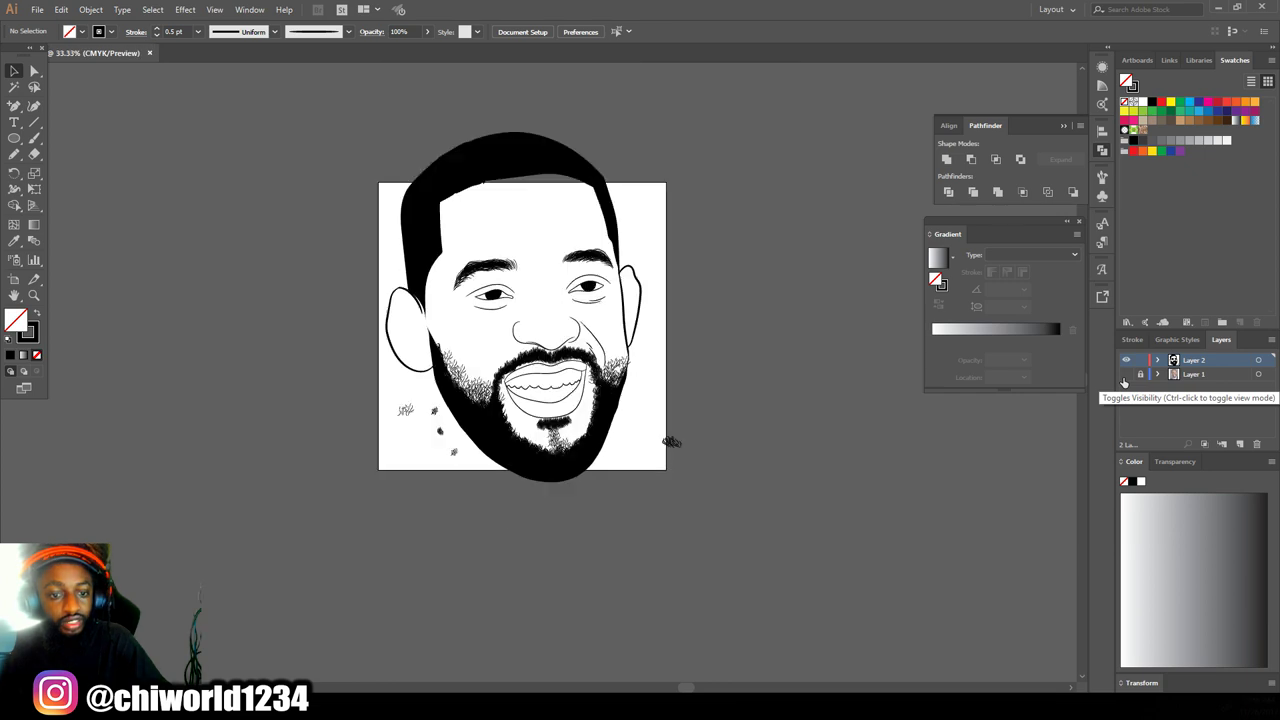
key(ctrl+plus)
key(ctrl+plus)
key(ctrl+plus)
scroll(621, 478, down, 2)
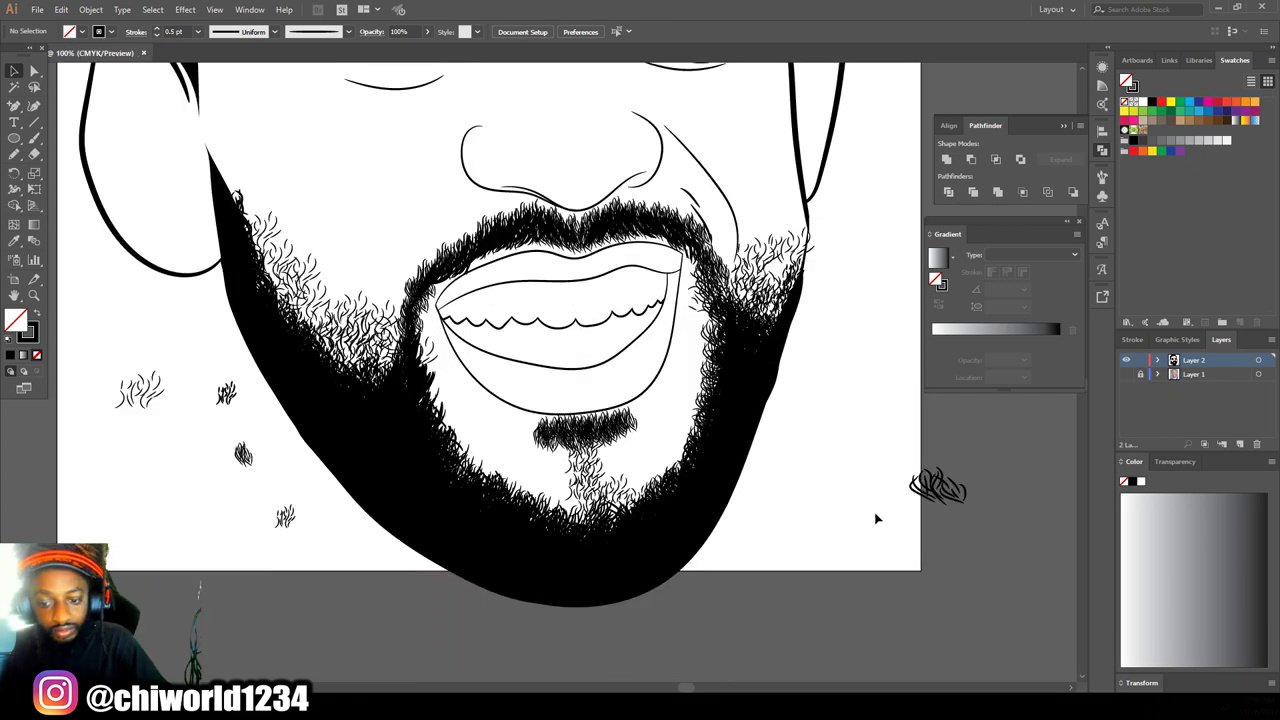
Step: Rotate the large spare tuft and duplicate it down the jaw's right outer edge, leaving a copy below the chin
click(938, 488)
drag(966, 467, 956, 560)
drag(944, 464, 768, 366)
drag(771, 370, 754, 418)
drag(752, 422, 735, 474)
drag(733, 480, 764, 510)
drag(721, 502, 713, 529)
drag(712, 518, 703, 535)
drag(690, 545, 509, 623)
Step: Rotate the large tuft to follow the chin and duplicate it along the beard's bottom edge
scroll(512, 626, down, 1)
key(ctrl+equal)
scroll(581, 573, up, 2)
scroll(588, 566, right, 1)
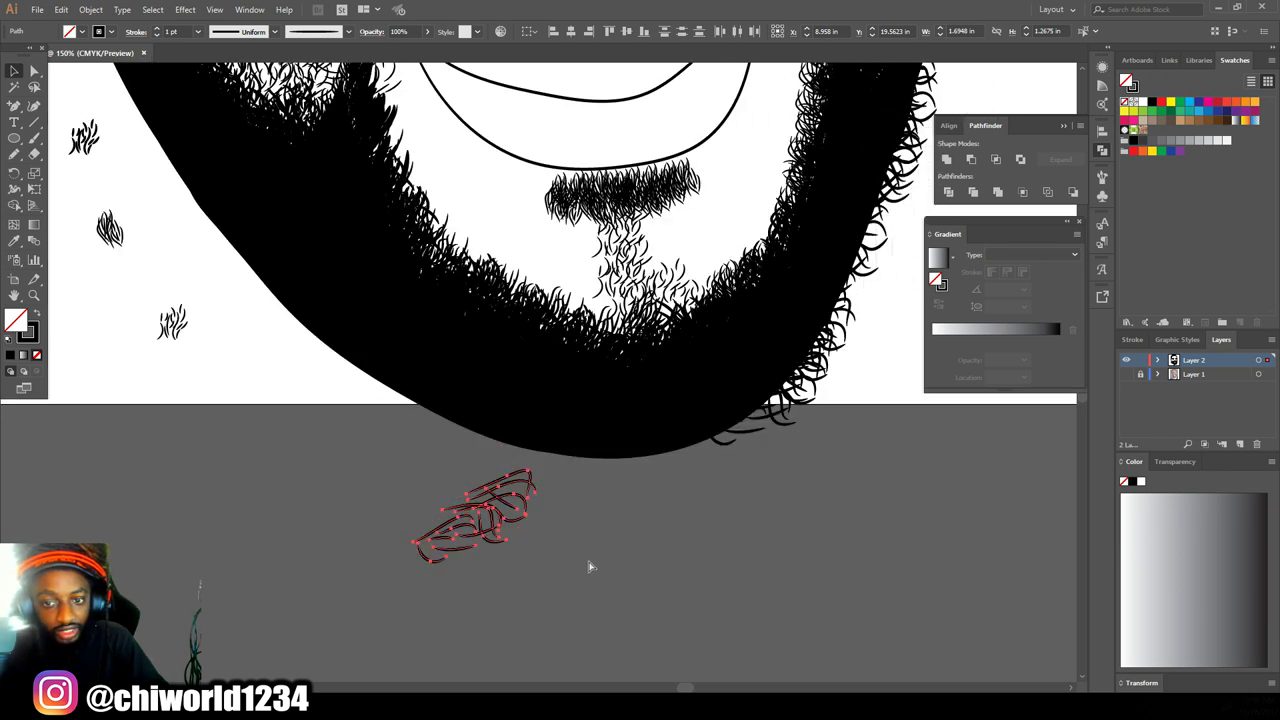
scroll(537, 545, left, 2)
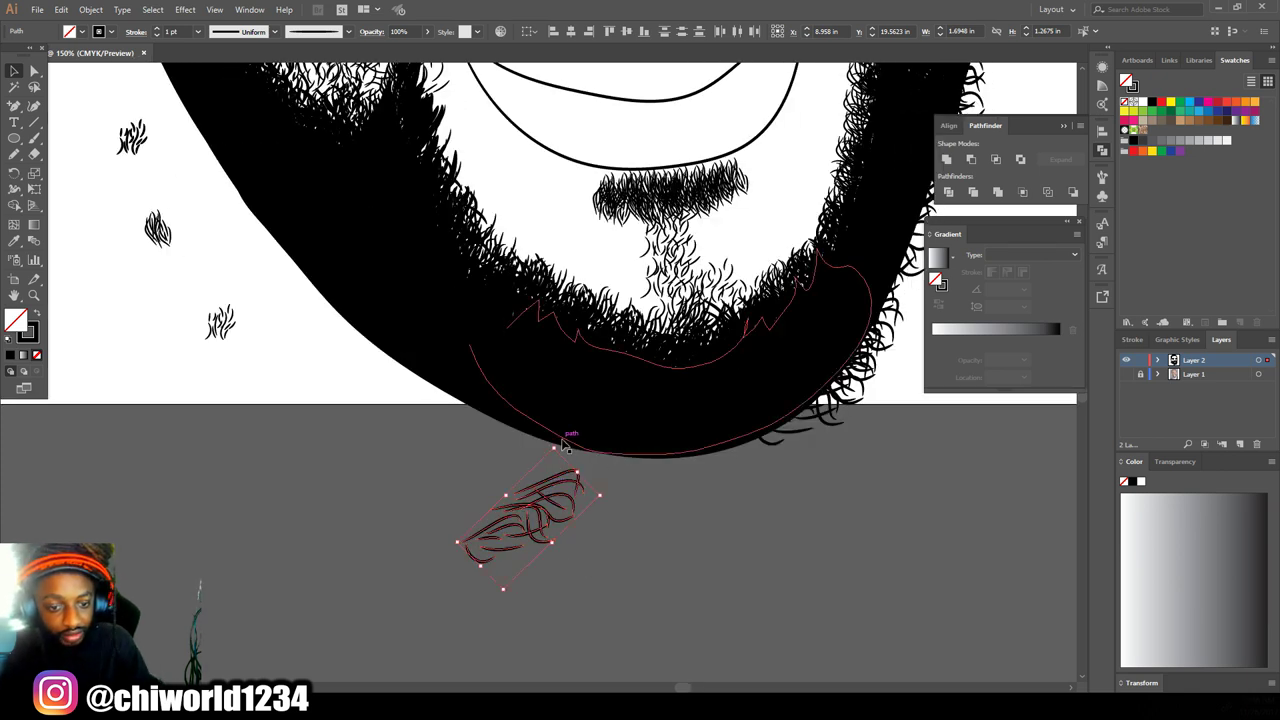
drag(602, 496, 843, 380)
click(762, 440)
click(673, 499)
click(716, 462)
drag(735, 436, 788, 411)
drag(786, 412, 687, 437)
mouse_move(676, 436)
mouse_down()
mouse_move(699, 434)
mouse_move(652, 437)
mouse_up()
drag(655, 439, 546, 431)
Step: Copy the large tuft below the left jaw, rotate it and duplicate it up the jaw's left outer edge
drag(550, 433, 177, 434)
drag(321, 476, 325, 514)
click(268, 512)
drag(157, 557, 276, 261)
drag(281, 271, 268, 222)
drag(269, 223, 249, 170)
click(745, 608)
Step: Toggle the photo layer's visibility to examine the beard's hairy outer edge in the full line art
key(ctrl+minus)
key(ctrl+minus)
key(ctrl+minus)
scroll(745, 608, up, 8)
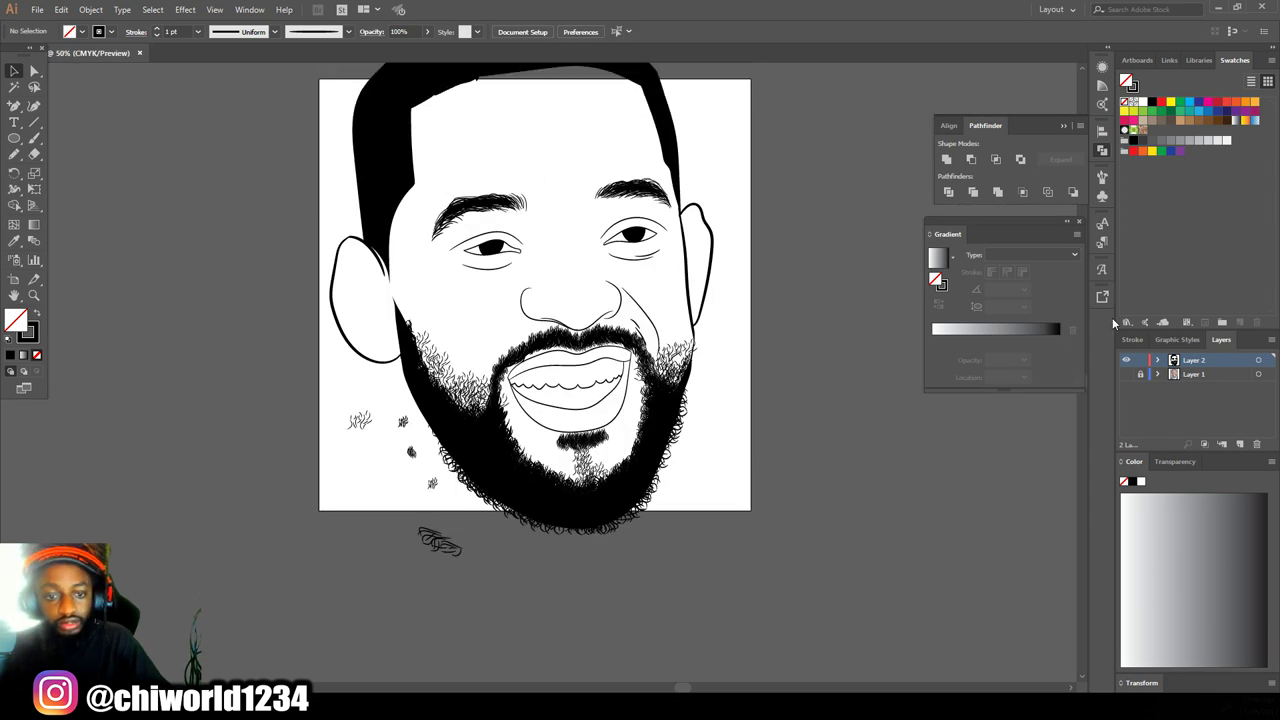
click(1126, 375)
click(1126, 375)
scroll(831, 477, up, 5)
scroll(560, 484, down, 6)
key(ctrl+plus)
key(ctrl+plus)
key(ctrl+plus)
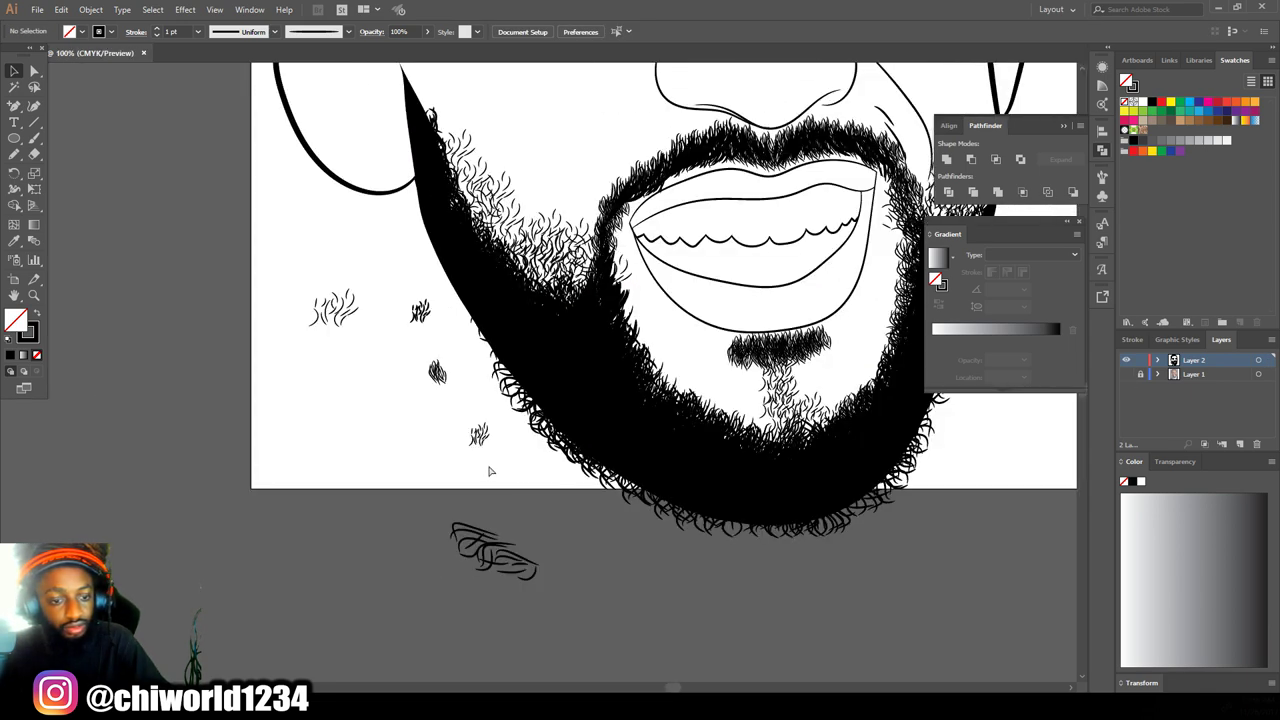
Step: Rotate a small spare tuft and duplicate it along the left sideburn and upper jaw
click(431, 294)
drag(442, 277, 469, 322)
drag(456, 303, 431, 133)
drag(433, 136, 524, 323)
drag(526, 326, 551, 390)
Step: Delete the spare hair tufts left outside the jaw and below the artboard
click(407, 416)
drag(412, 412, 467, 364)
click(472, 510)
key(Delete)
drag(473, 512, 534, 460)
key(Delete)
drag(243, 335, 343, 244)
key(Delete)
Step: Fill the gaps along the beard's lower edge under the chin with freehand black Pencil shapes without a stroke
scroll(420, 400, down, 2)
scroll(437, 374, right, 6)
key(ctrl+minus)
scroll(698, 467, up, 4)
scroll(699, 470, down, 3)
key(ctrl+plus)
click(15, 157)
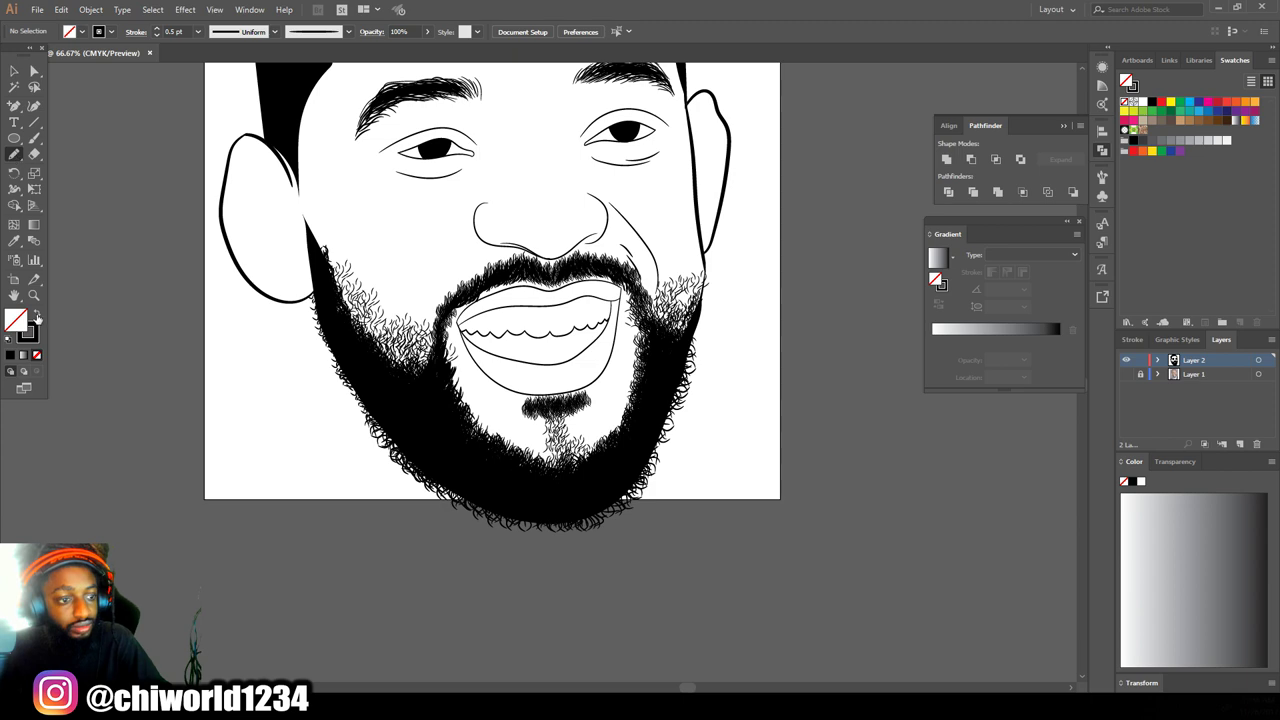
click(37, 315)
key(ctrl+plus)
scroll(634, 446, down, 2)
key(ctrl+plus)
key(ctrl+plus)
scroll(650, 440, down, 2)
key(ctrl+plus)
key(ctrl+plus)
drag(578, 455, 783, 328)
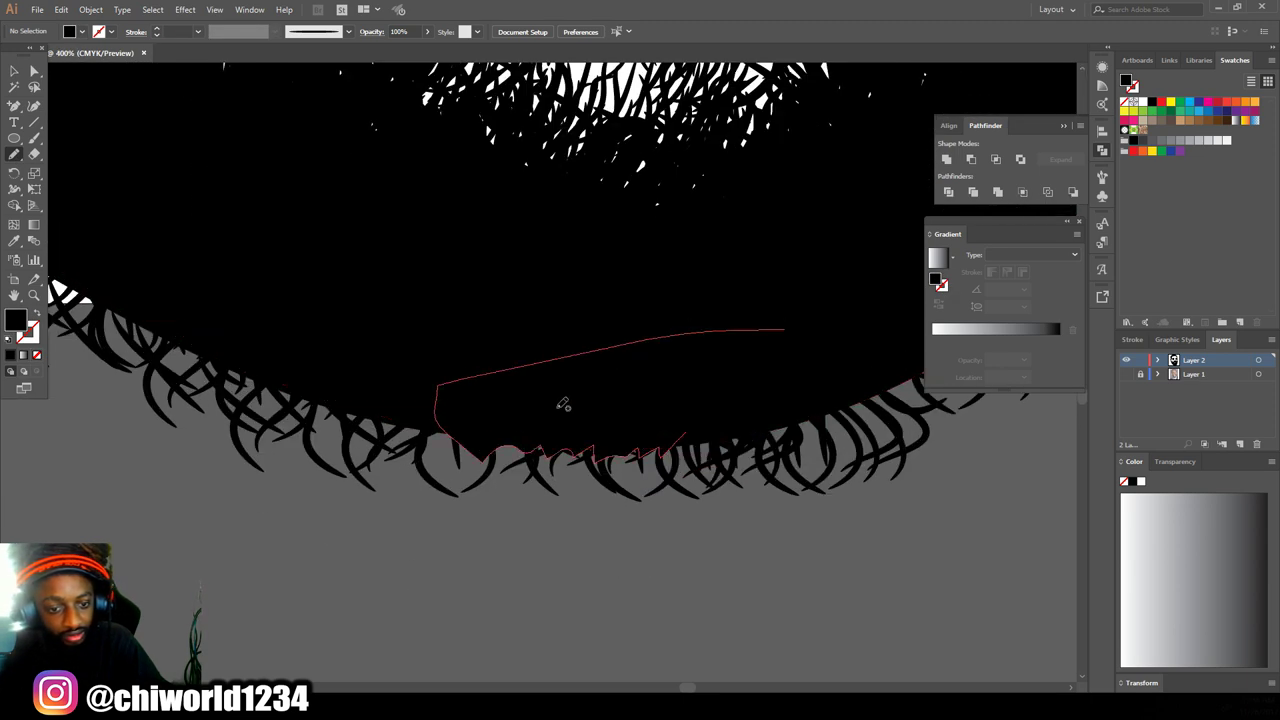
drag(192, 348, 540, 305)
scroll(560, 370, down, 2)
scroll(250, 341, up, 3)
drag(668, 400, 628, 408)
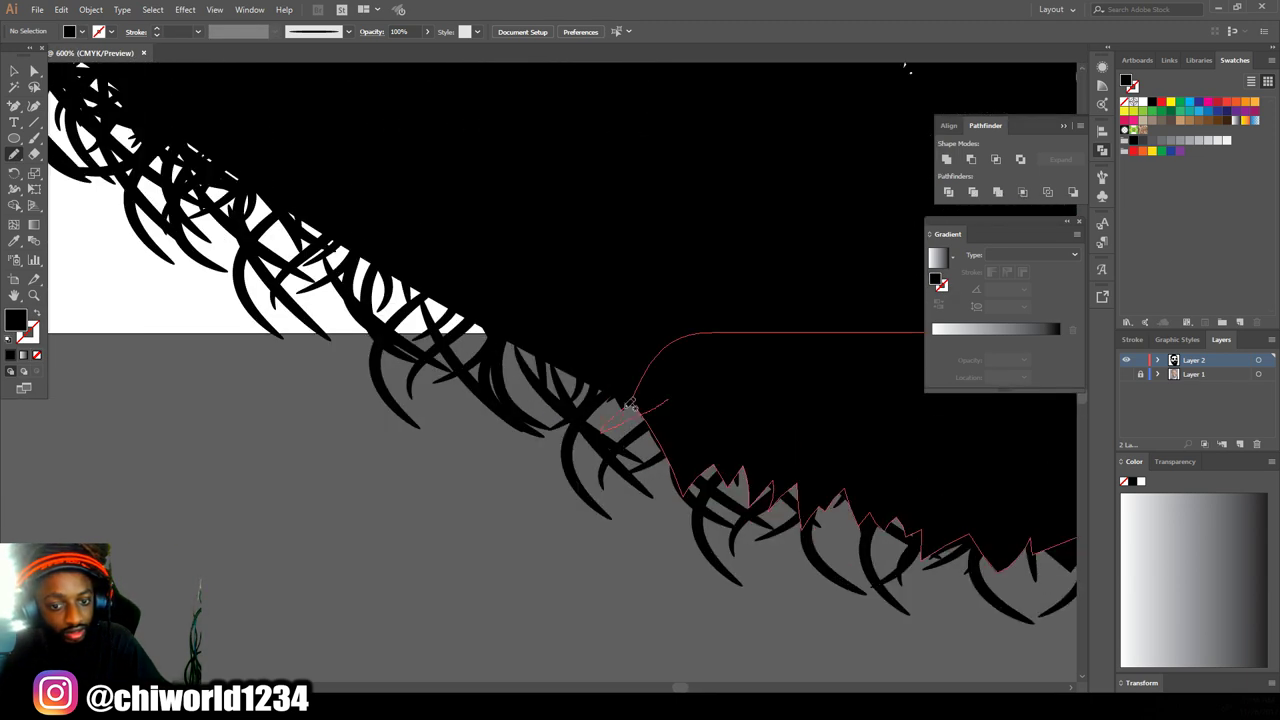
Step: Fill the gaps between the hair tufts and the solid beard along the lower left jaw with black Pencil shapes
drag(421, 311, 842, 194)
key(ctrl+plus)
scroll(760, 250, left, 3)
scroll(686, 302, up, 2)
mouse_move(634, 351)
mouse_down()
mouse_move(306, 264)
mouse_move(544, 160)
mouse_up()
scroll(546, 164, down, 8)
scroll(766, 280, up, 3)
scroll(766, 434, right, 3)
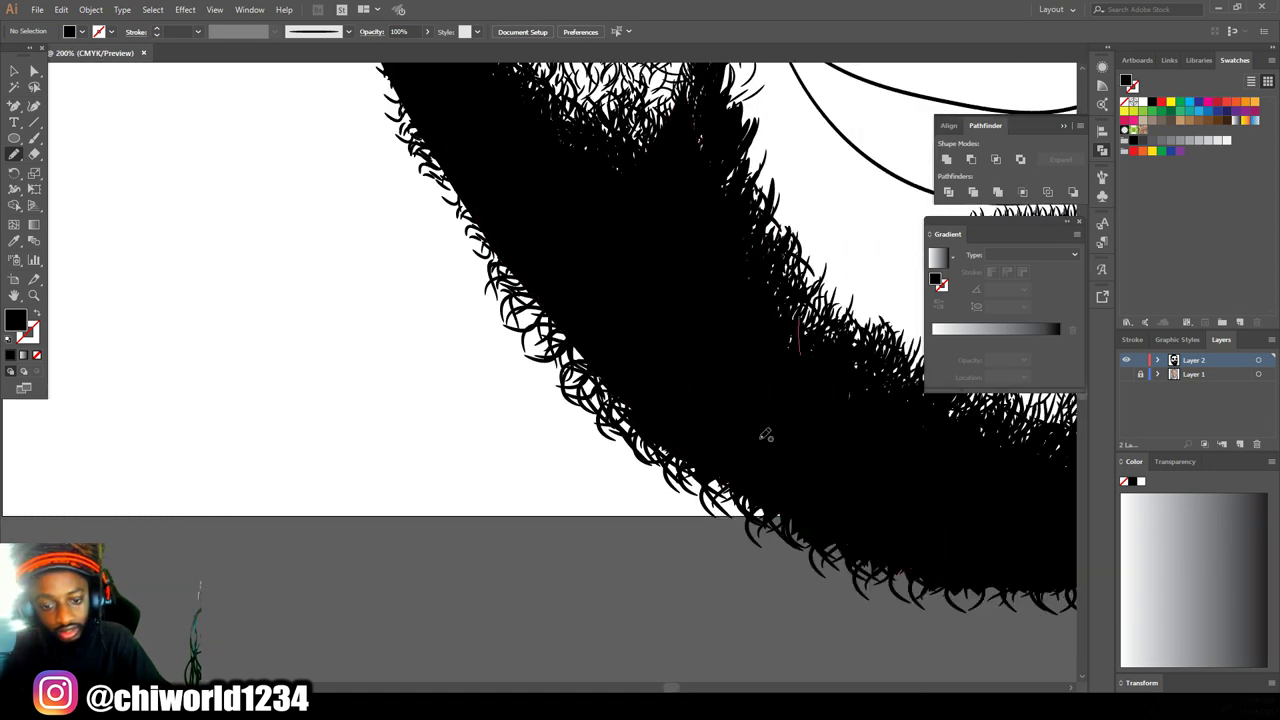
Step: Select all the line art, expand its appearance and merge it with Pathfinder
scroll(655, 405, down, 3)
key(ctrl+minus)
key(ctrl+minus)
scroll(936, 480, up, 3)
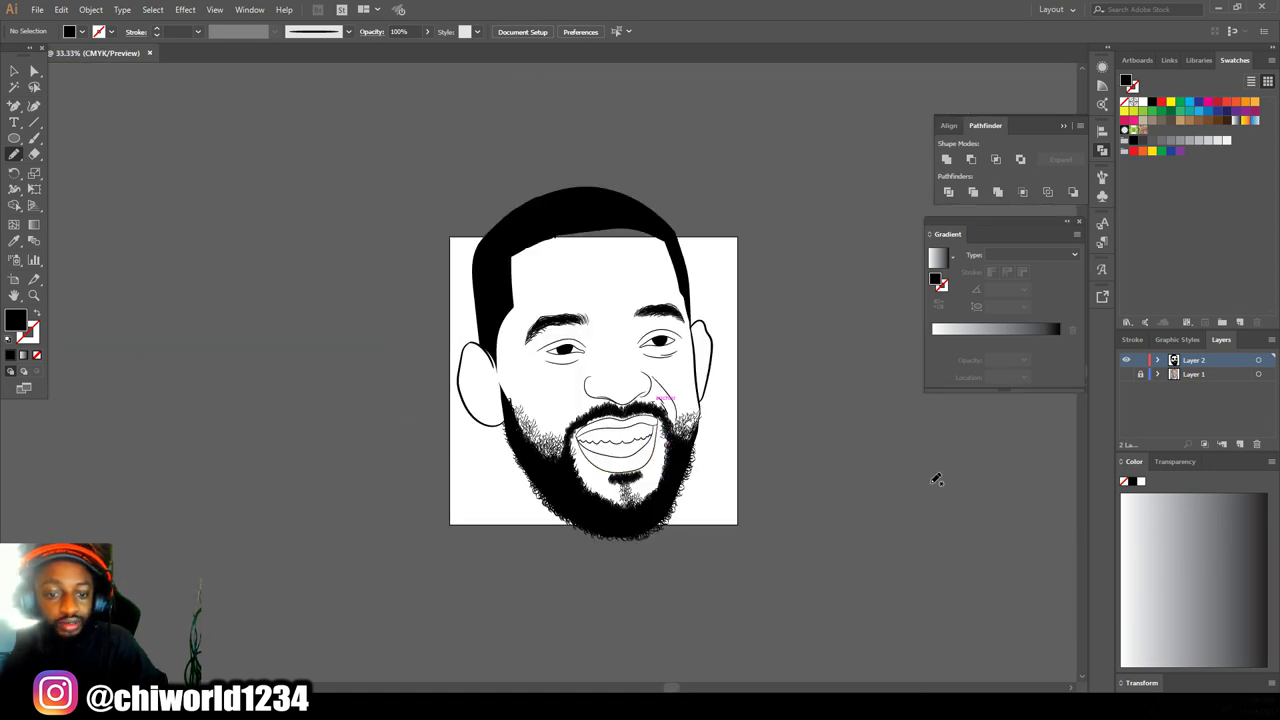
drag(414, 148, 845, 562)
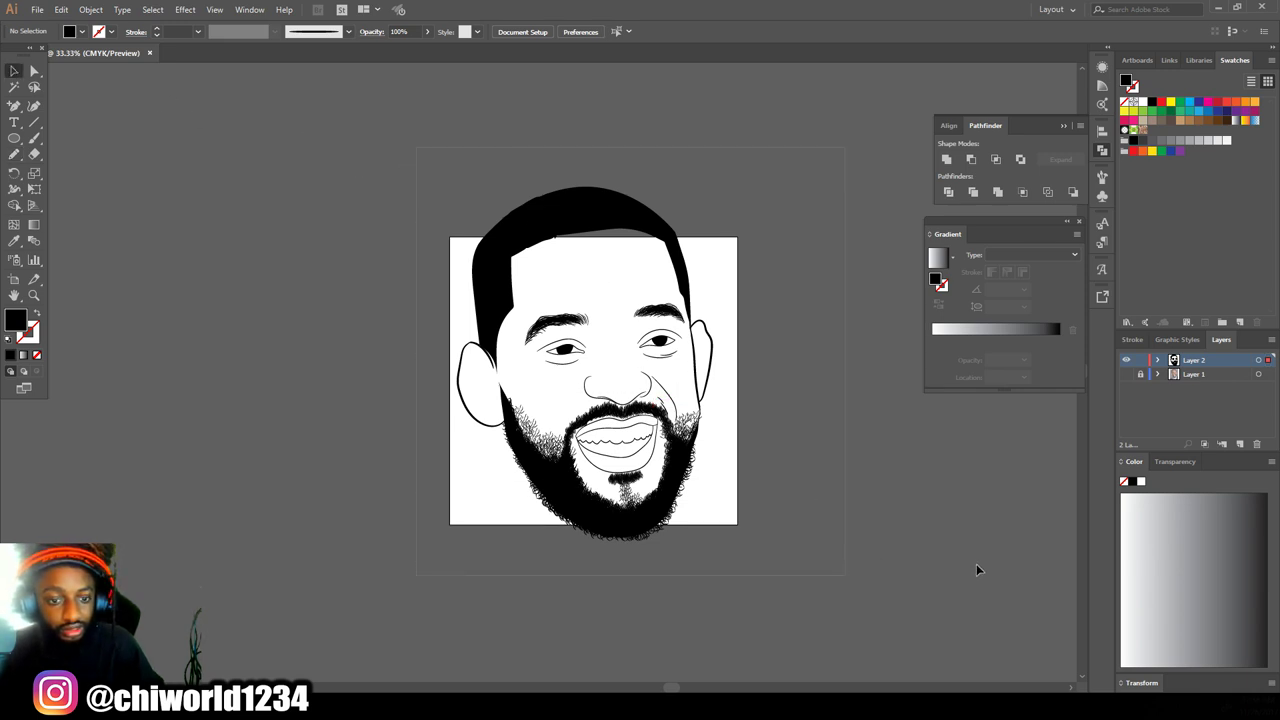
click(90, 9)
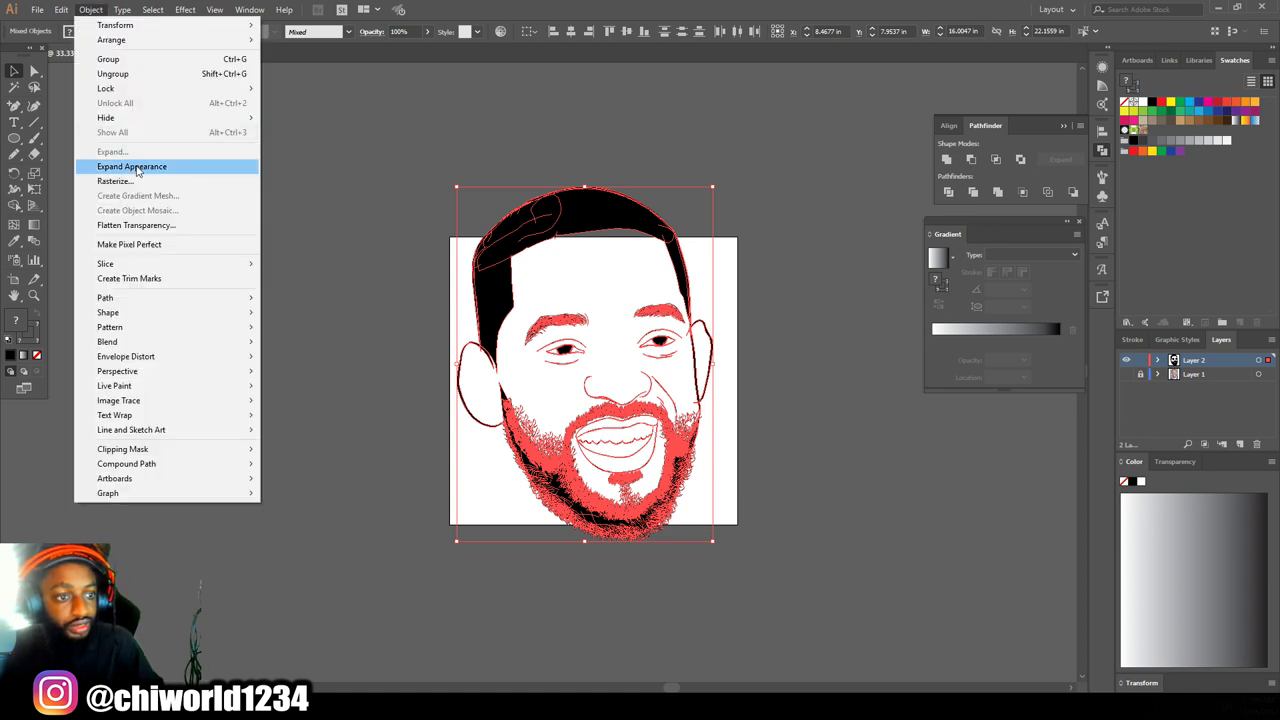
click(137, 167)
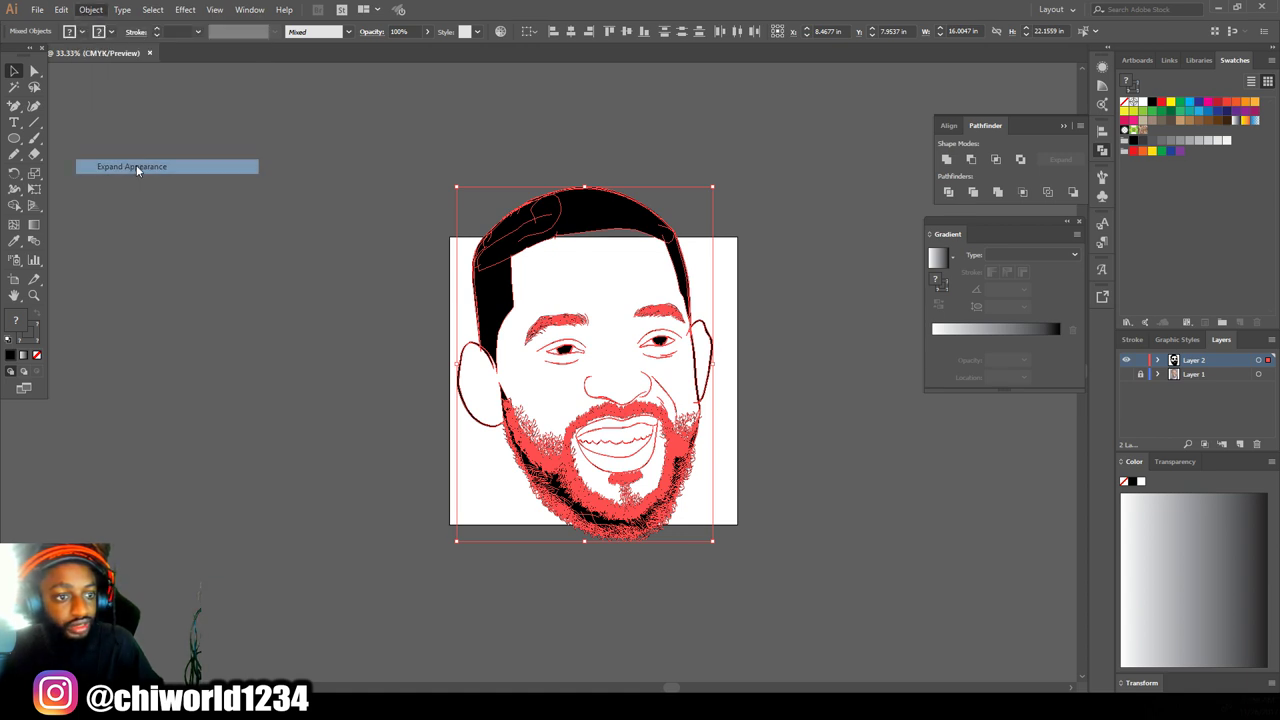
click(999, 193)
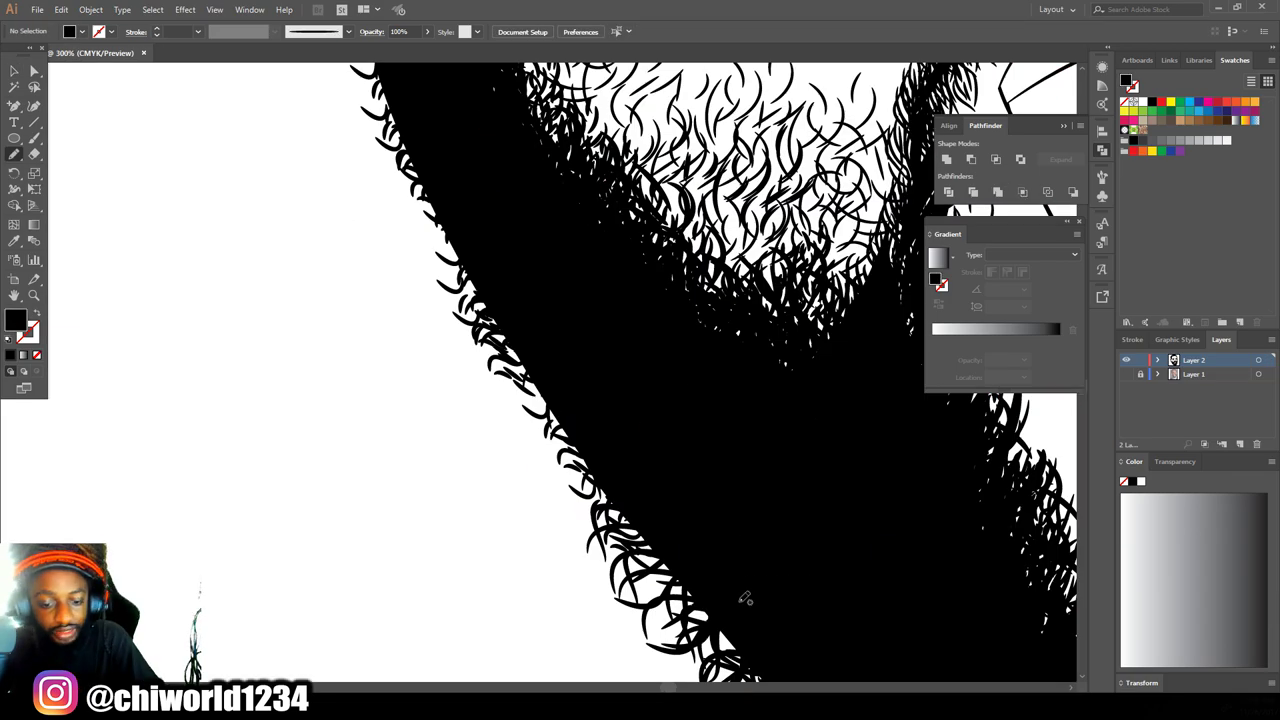
Step: Draw black Pencil shapes over the remaining gaps along the beard's left outer jaw edge
scroll(748, 595, down, 1)
drag(752, 602, 642, 498)
mouse_move(657, 460)
mouse_down()
mouse_move(590, 422)
mouse_move(533, 353)
mouse_up()
key(ctrl+minus)
key(ctrl+minus)
key(ctrl+minus)
key(ctrl+minus)
key(ctrl+equal)
key(ctrl+equal)
key(ctrl+equal)
key(ctrl+equal)
drag(750, 510, 680, 396)
scroll(620, 296, up, 7)
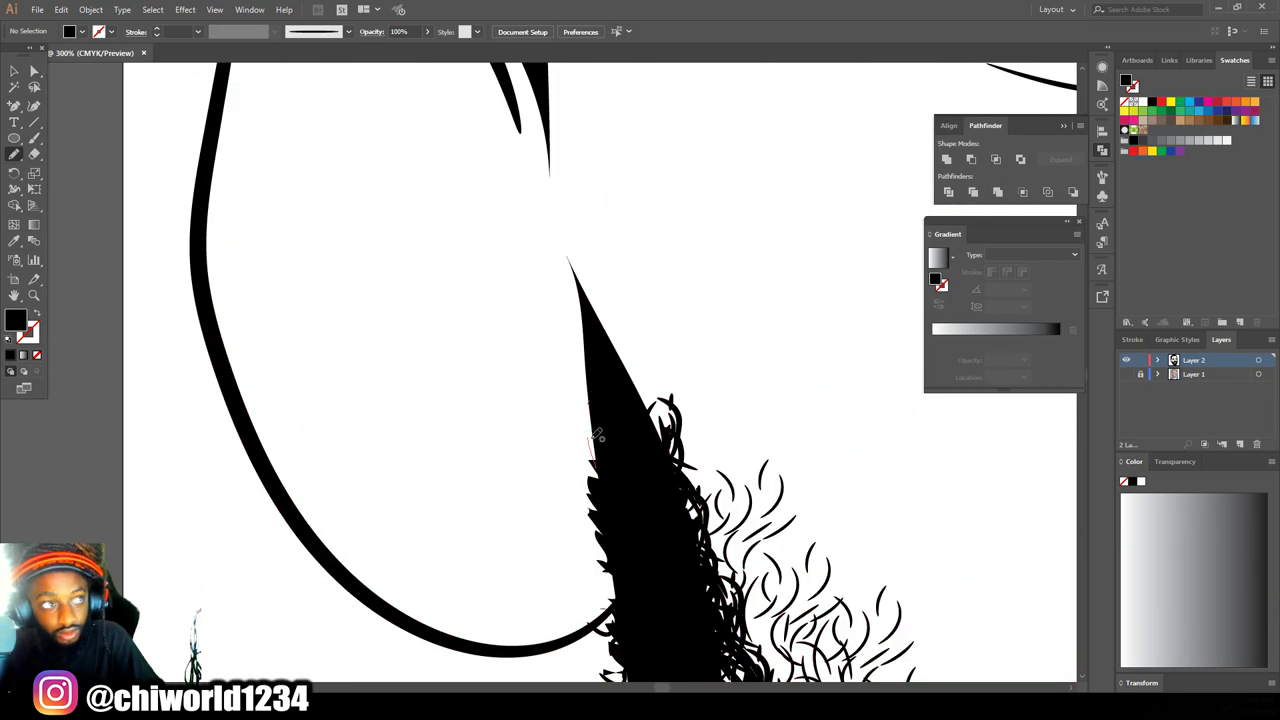
Step: Draw jagged black Pencil shapes along the left sideburn's outer edge beside the ear
drag(605, 464, 600, 469)
scroll(610, 400, up, 2)
drag(658, 515, 629, 430)
scroll(600, 440, up, 4)
mouse_move(580, 488)
mouse_down()
mouse_move(557, 348)
mouse_move(578, 500)
mouse_up()
scroll(1001, 600, down, 4)
scroll(665, 478, up, 4)
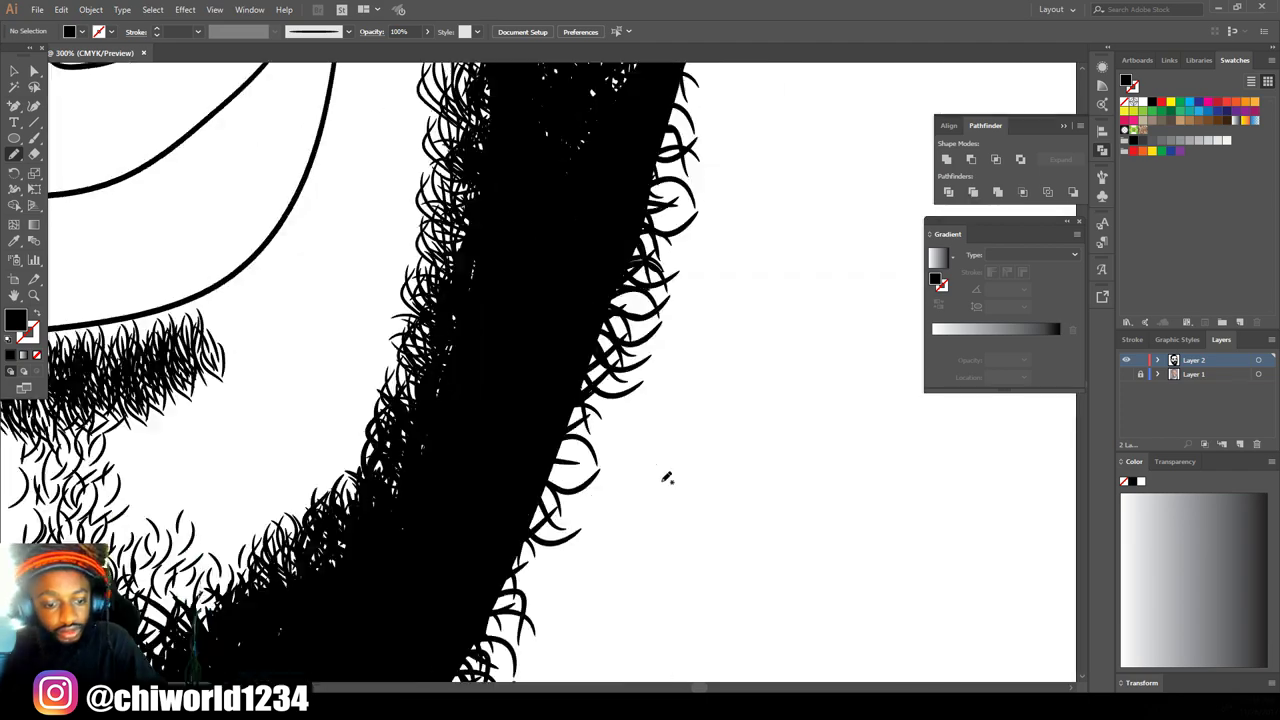
Step: Fill and roughen the beard's right outer edge with black Pencil shapes from the jaw up to the sideburn
scroll(520, 480, down, 4)
scroll(490, 508, up, 1)
drag(630, 408, 664, 344)
scroll(600, 420, up, 3)
scroll(530, 410, up, 2)
mouse_move(545, 538)
mouse_down()
mouse_move(574, 420)
mouse_move(508, 408)
mouse_up()
scroll(537, 374, down, 5)
scroll(572, 337, up, 5)
drag(410, 442, 446, 350)
drag(449, 344, 416, 489)
drag(413, 487, 447, 381)
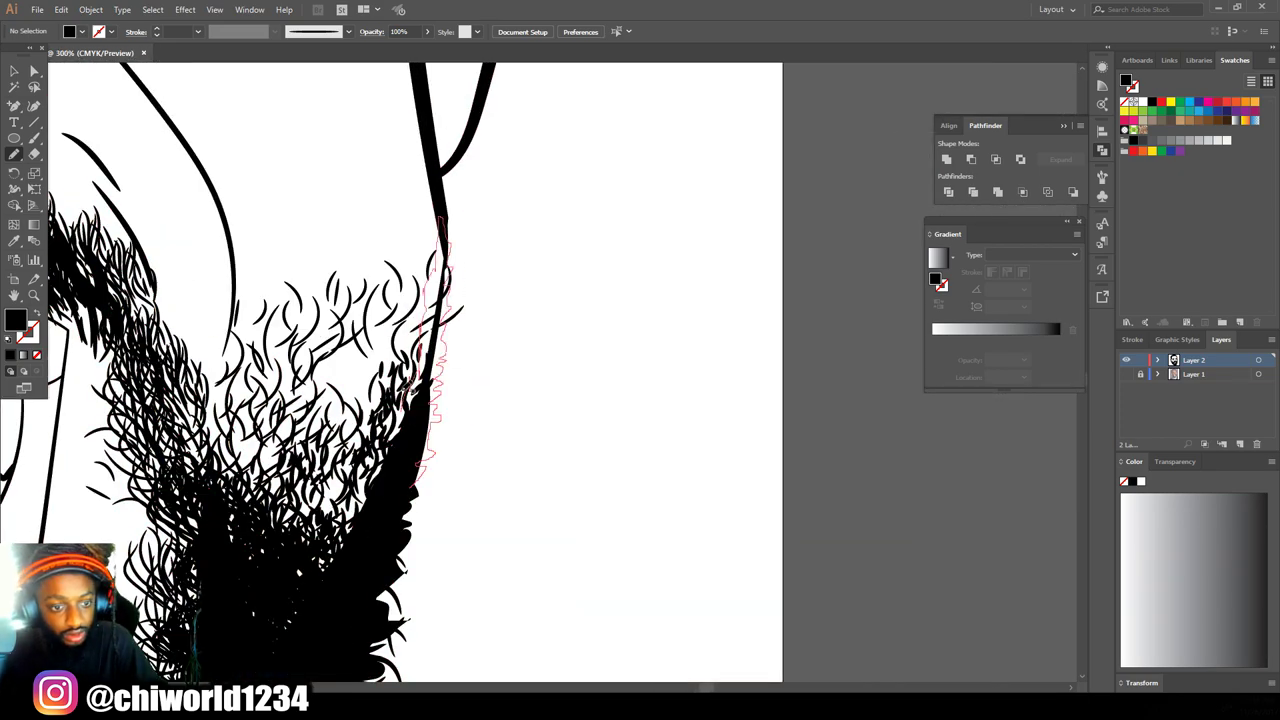
Step: Show the photo layer and fill the dark mouth area below the upper teeth with black Pencil shapes, including the corners
scroll(447, 385, down, 5)
scroll(917, 403, up, 6)
scroll(340, 458, down, 5)
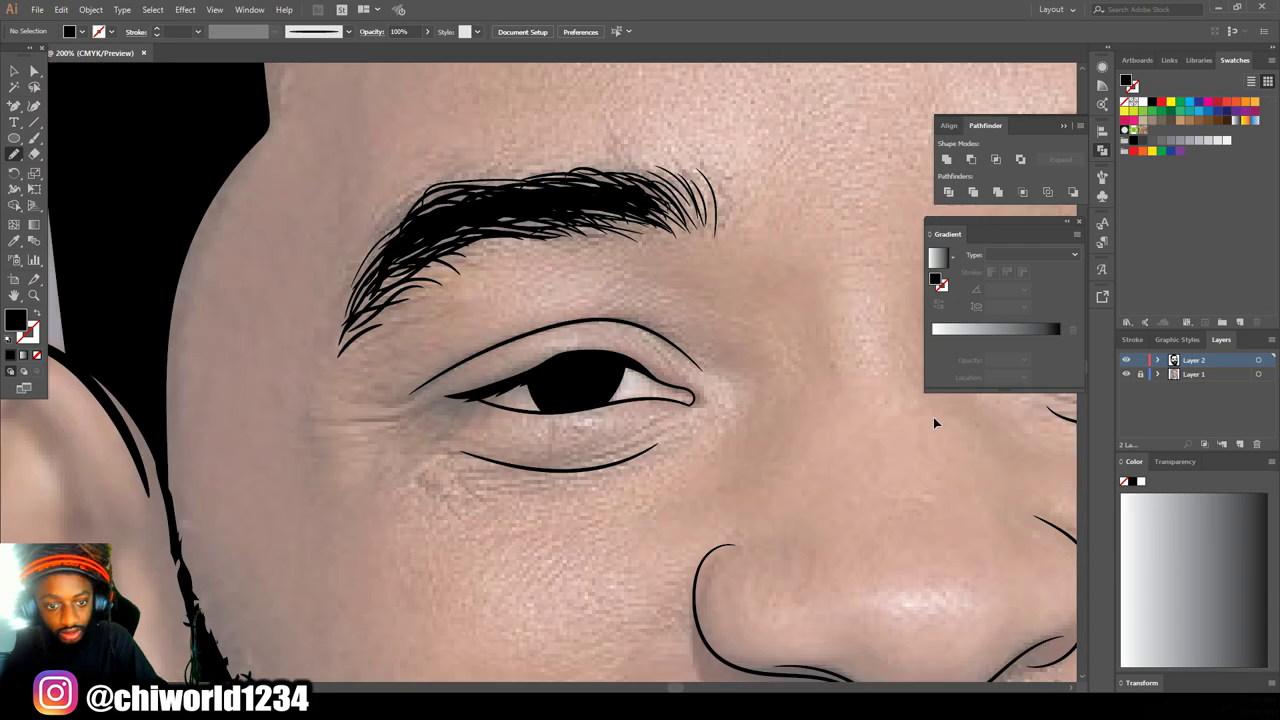
scroll(933, 417, up, 5)
scroll(240, 415, down, 5)
scroll(572, 383, up, 6)
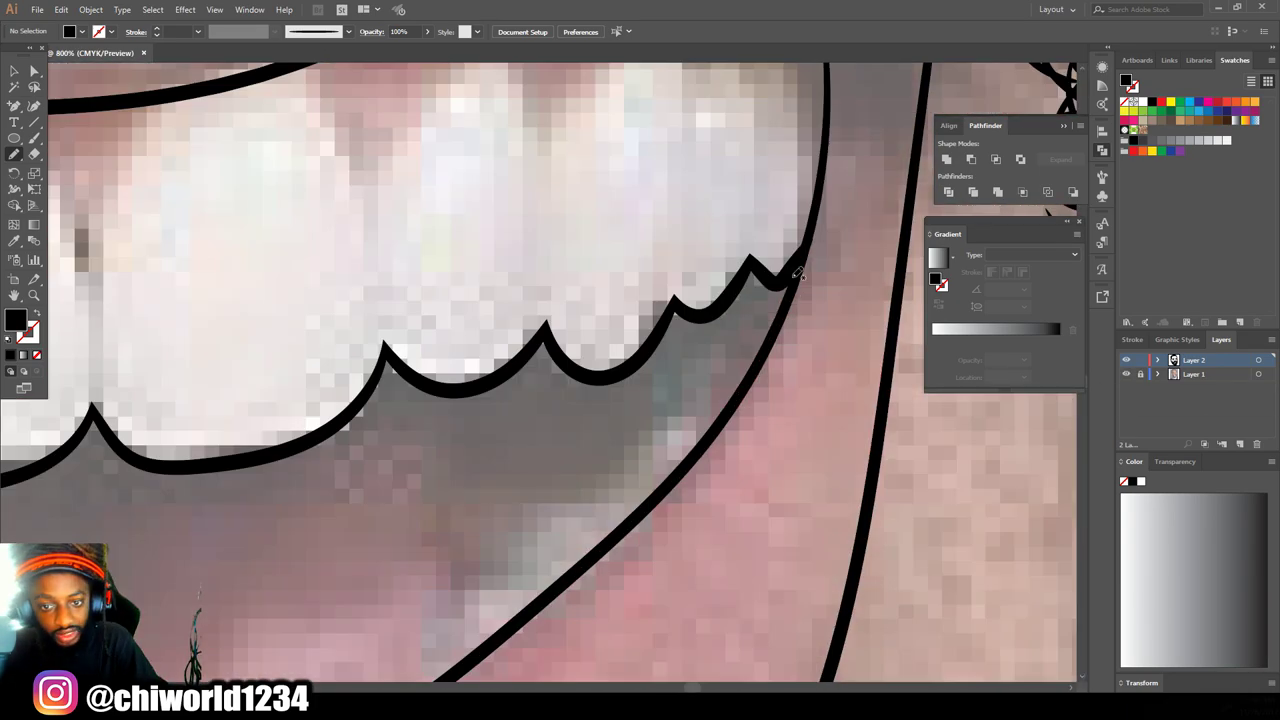
scroll(689, 506, down, 2)
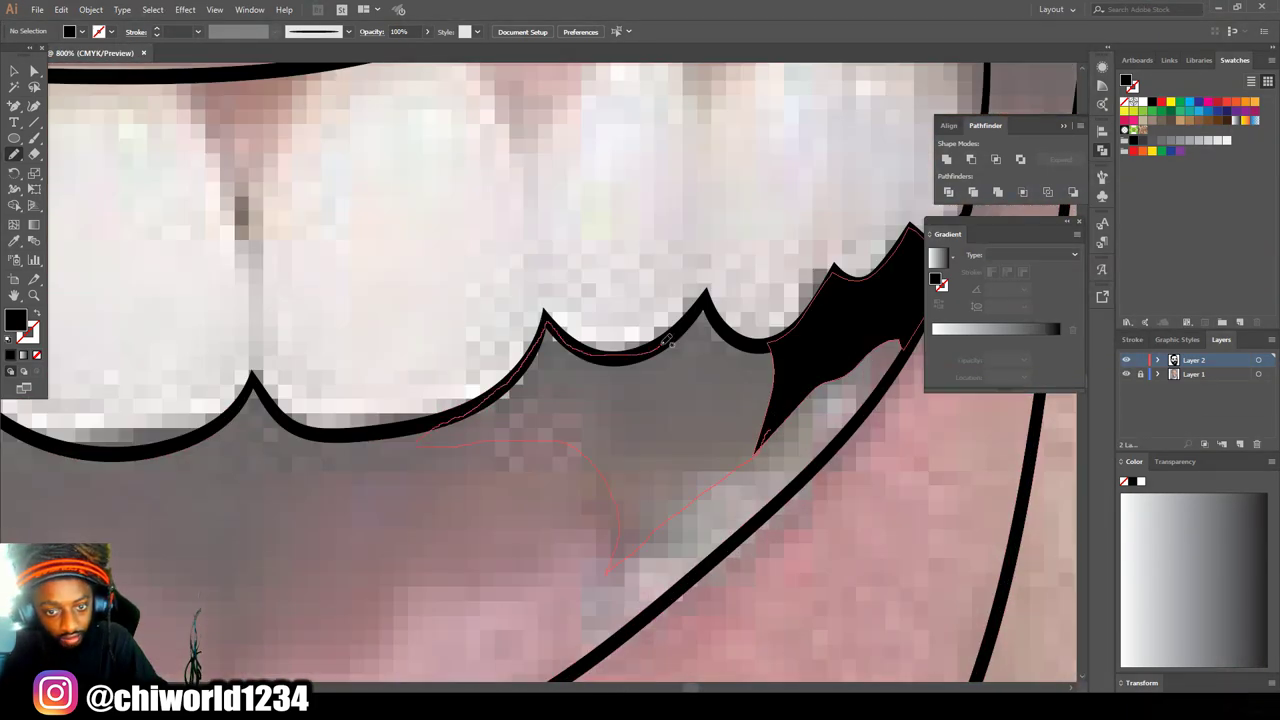
scroll(789, 437, down, 3)
scroll(684, 296, up, 5)
scroll(683, 296, down, 2)
scroll(623, 606, up, 4)
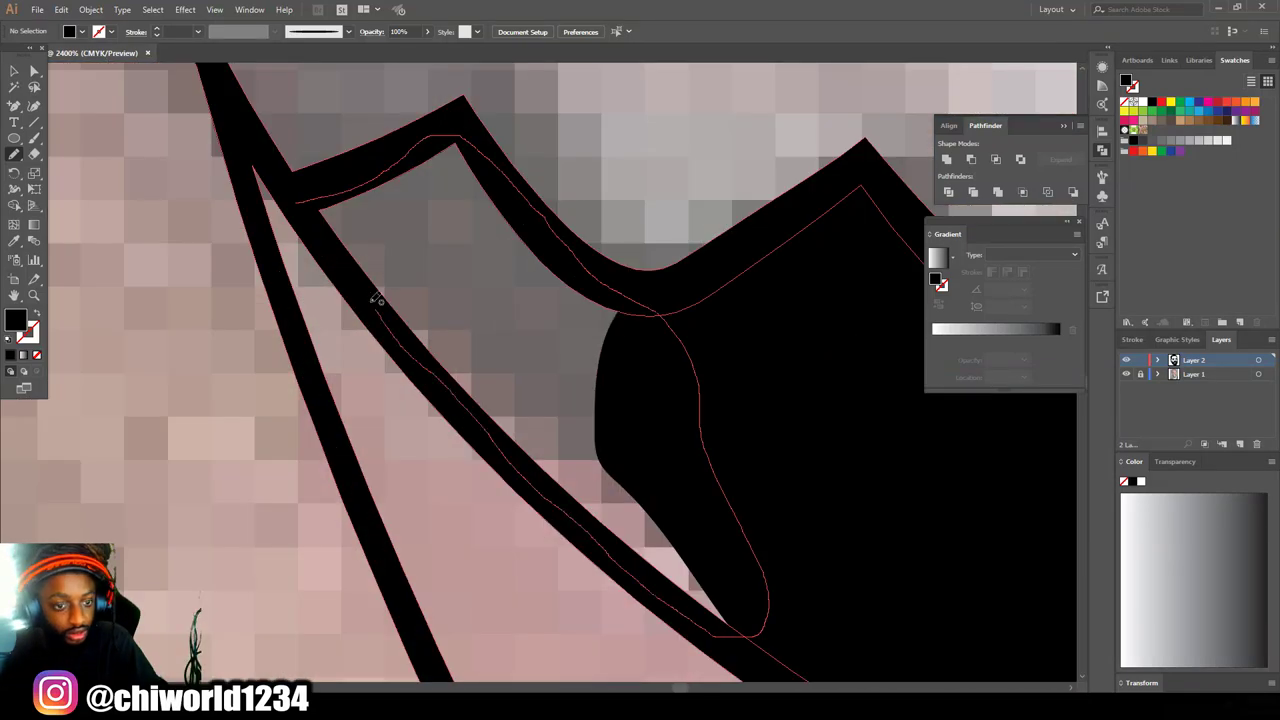
Step: Close the remaining gaps along the upper teeth's lower edge with black Pencil shapes
scroll(500, 400, down, 5)
scroll(52, 401, up, 4)
mouse_move(526, 411)
mouse_down()
mouse_move(491, 357)
mouse_move(553, 430)
mouse_up()
scroll(115, 254, up, 2)
drag(163, 433, 168, 446)
mouse_move(377, 412)
mouse_down()
mouse_move(603, 354)
mouse_move(373, 452)
mouse_up()
scroll(900, 400, up, 1)
drag(455, 443, 366, 545)
scroll(369, 541, down, 2)
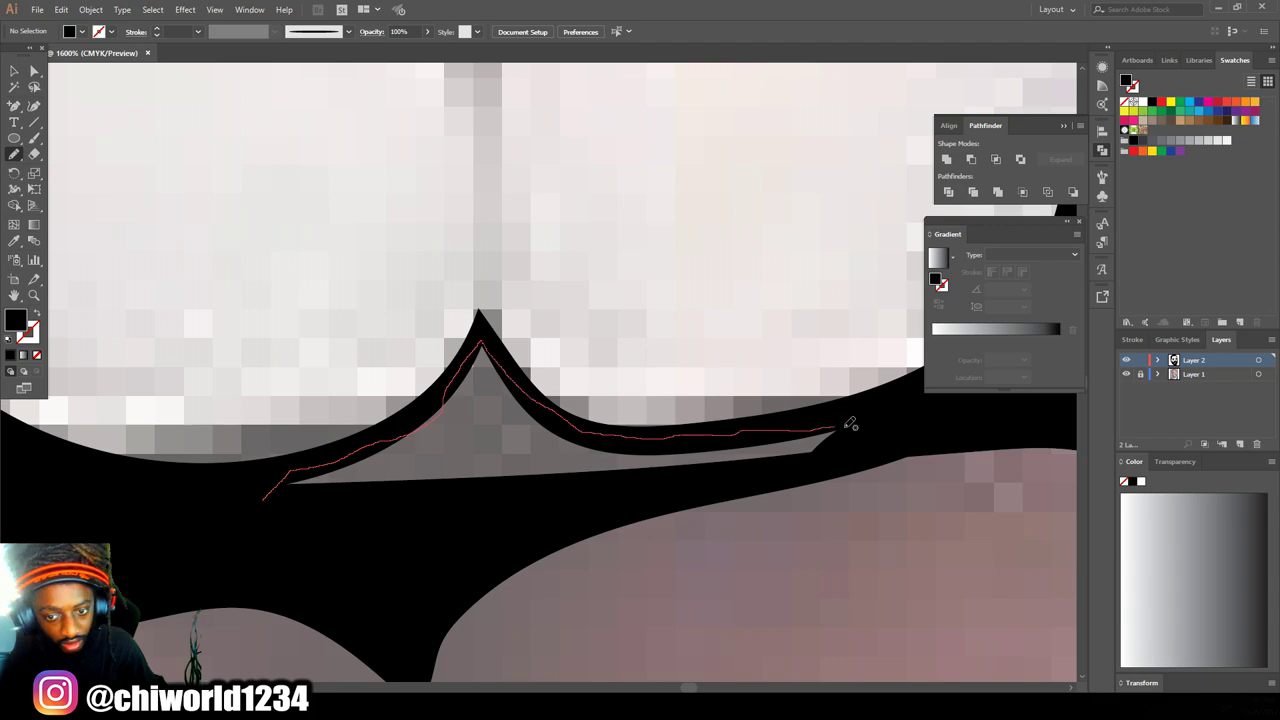
scroll(337, 491, down, 3)
scroll(835, 588, down, 4)
scroll(540, 455, up, 2)
scroll(528, 392, up, 3)
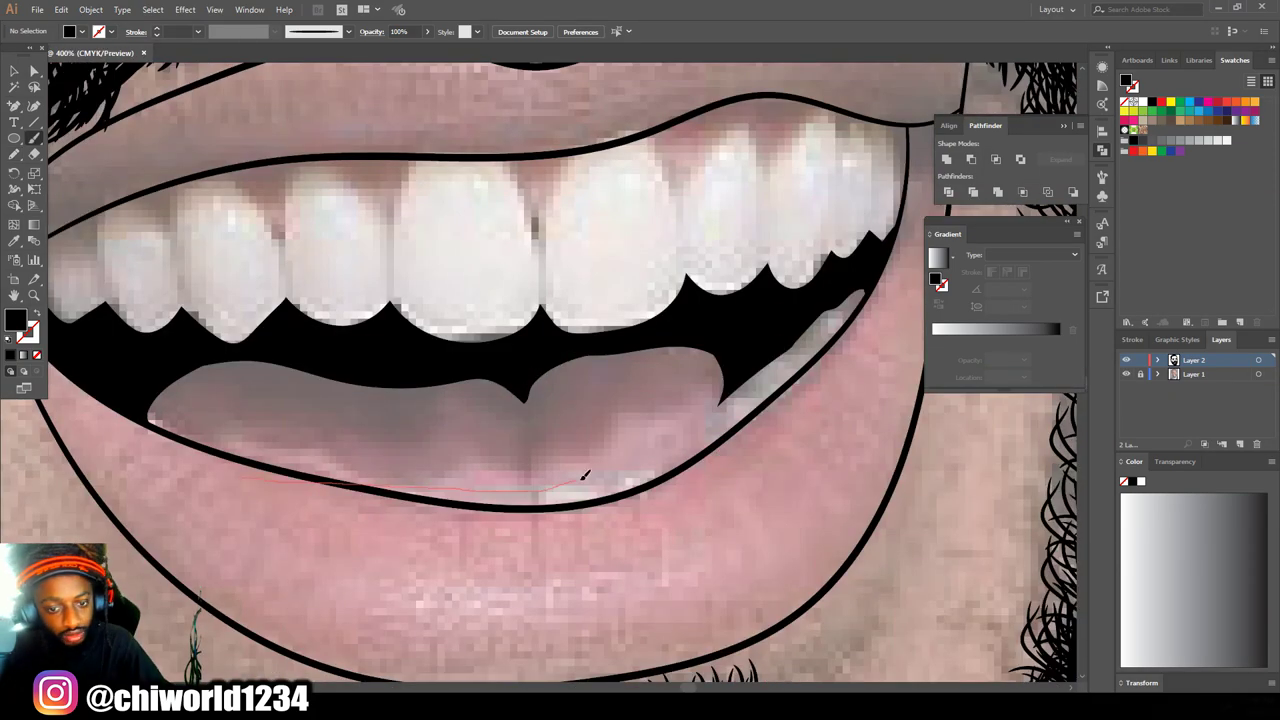
Step: Paint the gum lines between the central upper teeth with the Paintbrush, using no fill and a black 0.5 pt stroke
scroll(539, 363, down, 5)
key(b)
key(shift+x)
scroll(532, 242, up, 1)
click(198, 32)
click(221, 62)
scroll(541, 398, up, 6)
drag(634, 238, 502, 505)
key(ctrl+z)
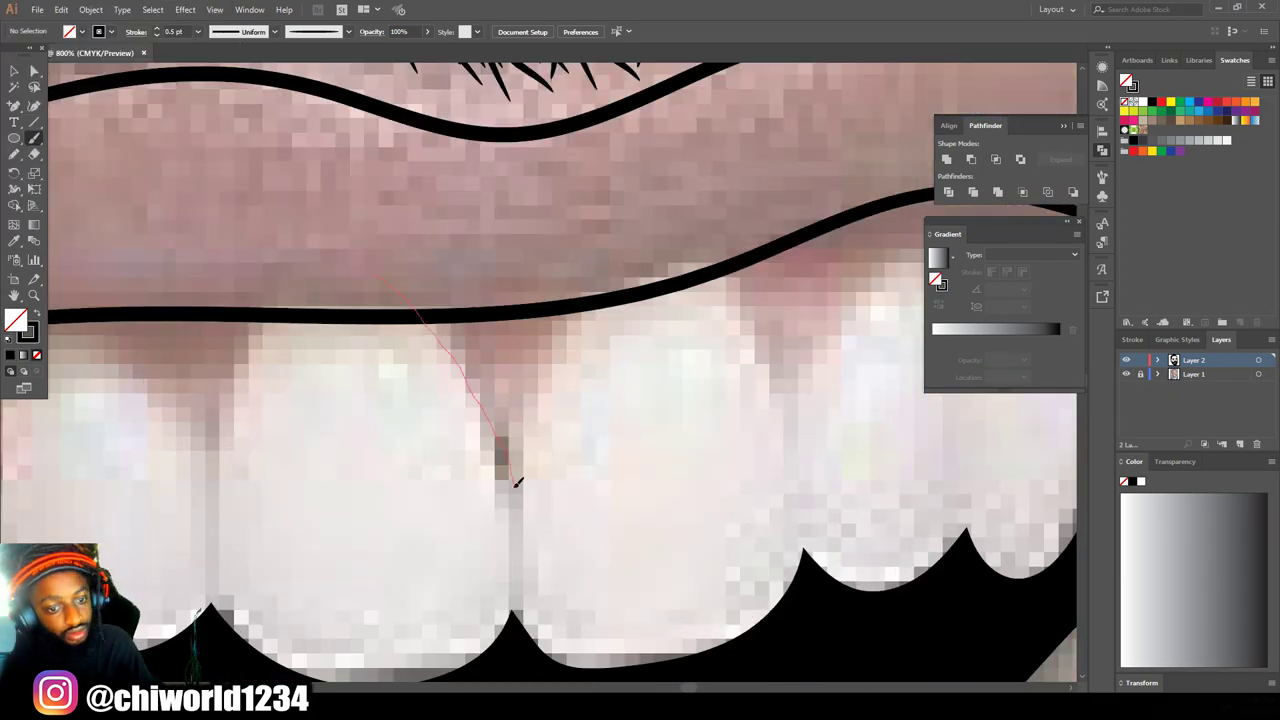
drag(378, 272, 515, 490)
drag(664, 232, 498, 502)
scroll(480, 390, down, 1)
Step: Paint the gum lines between the remaining upper teeth toward both mouth corners
drag(480, 270, 555, 419)
drag(667, 384, 812, 344)
drag(785, 348, 884, 238)
scroll(600, 400, left, 5)
mouse_move(760, 281)
mouse_down()
mouse_move(657, 488)
mouse_move(442, 510)
mouse_move(214, 507)
mouse_up()
scroll(400, 400, left, 3)
drag(487, 510, 324, 381)
Step: Select all the artwork, expand its appearance and divide it with Pathfinder
scroll(540, 400, down, 5)
key(ctrl+a)
click(91, 10)
click(126, 176)
click(948, 192)
Step: Delete the overshooting line ends where the gum lines cross each other and the upper lip line
key(a)
scroll(520, 400, up, 4)
drag(471, 395, 550, 404)
key(Delete)
drag(215, 372, 254, 384)
key(Delete)
drag(400, 150, 660, 175)
key(Delete)
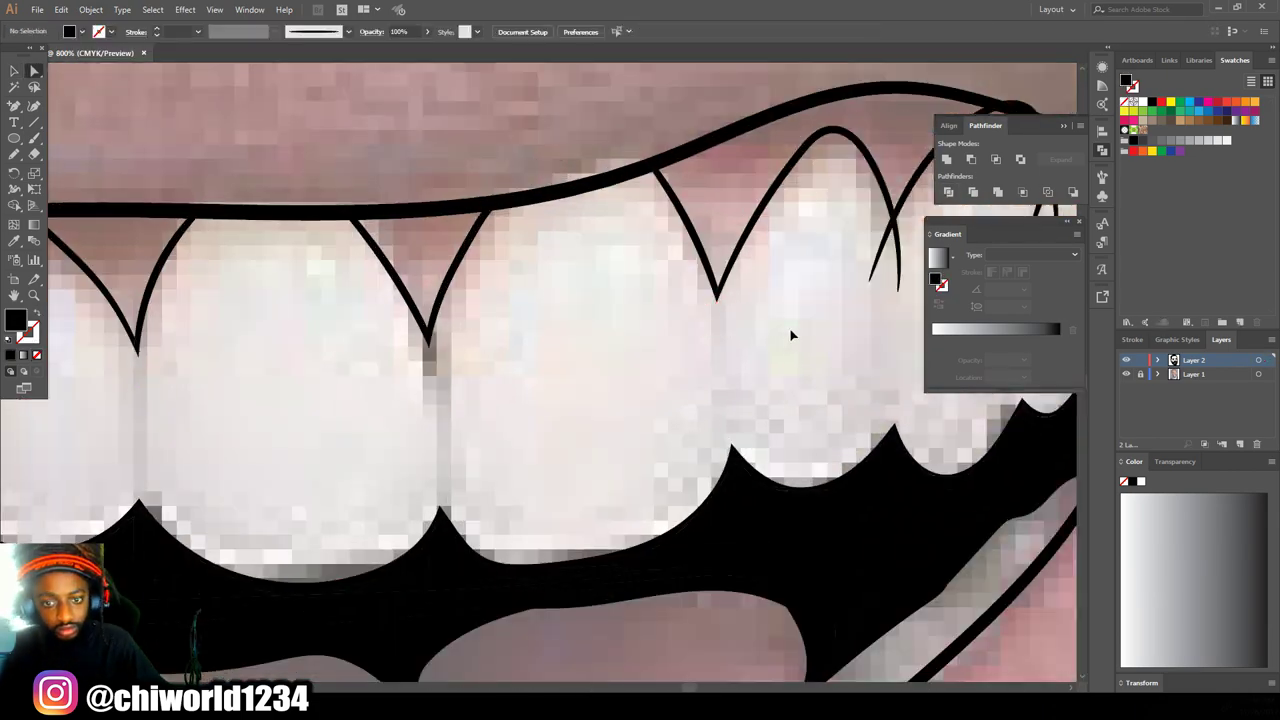
drag(791, 334, 421, 444)
key(Delete)
scroll(497, 411, down, 3)
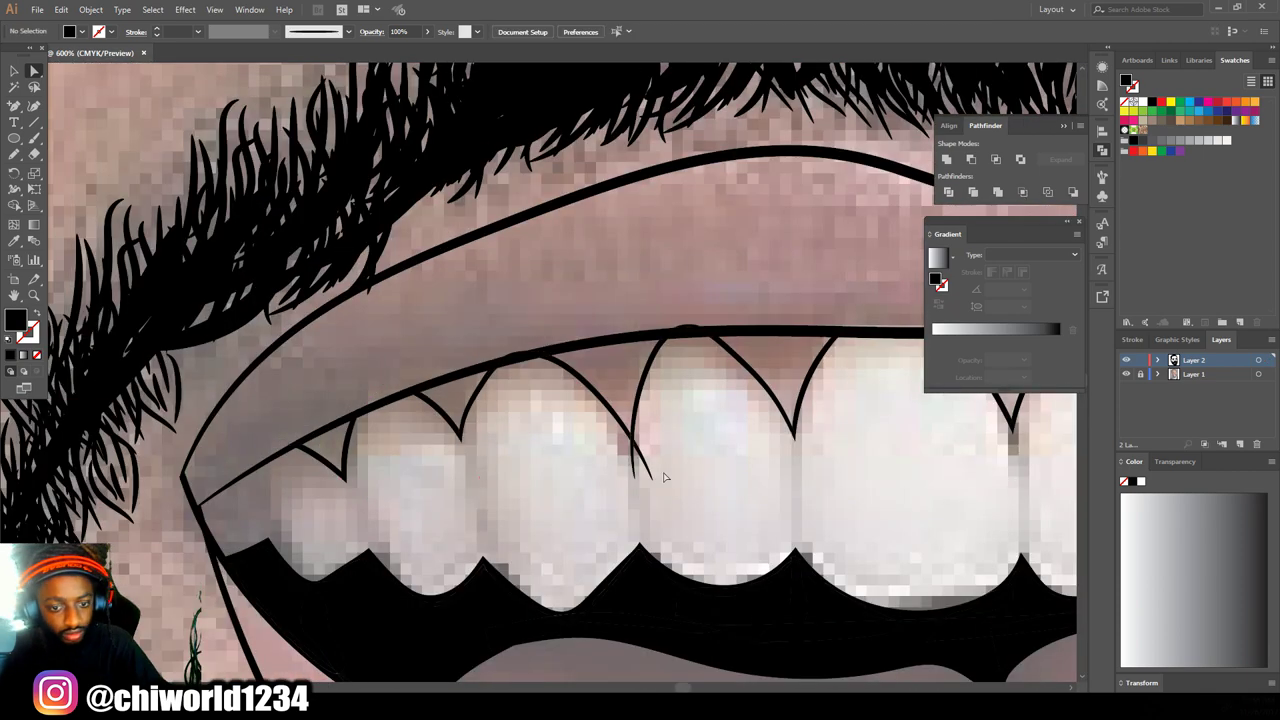
scroll(737, 451, up, 1)
scroll(737, 451, down, 5)
Step: Paint short black hair strokes along the front hairline above the forehead with the Paintbrush, using no fill and a 1 pt stroke
click(1127, 375)
scroll(530, 110, up, 2)
scroll(390, 150, up, 2)
key(b)
drag(501, 321, 479, 334)
drag(528, 319, 501, 334)
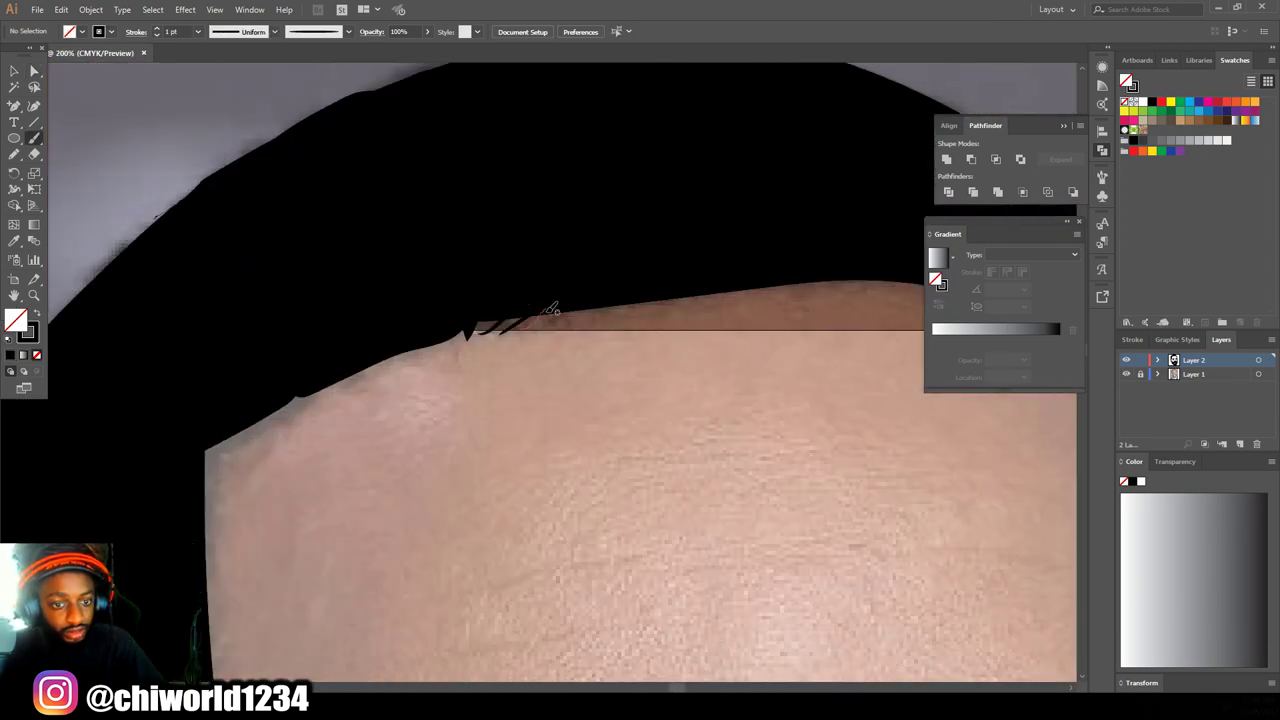
click(14, 71)
scroll(497, 256, up, 2)
mouse_move(446, 412)
mouse_down()
mouse_move(626, 318)
mouse_move(664, 341)
mouse_move(740, 334)
mouse_up()
scroll(573, 372, down, 2)
scroll(737, 326, right, 1)
scroll(545, 490, down, 1)
scroll(540, 420, left, 2)
drag(690, 372, 197, 484)
mouse_move(234, 466)
mouse_down()
mouse_move(229, 446)
mouse_move(279, 440)
mouse_up()
drag(279, 440, 820, 412)
click(760, 426)
Step: Set the brush stroke to 2 pt and paint the inner fold lines of the ear on the left of the face
scroll(760, 426, down, 3)
scroll(760, 426, down, 3)
key(b)
click(198, 32)
click(207, 106)
scroll(341, 403, up, 4)
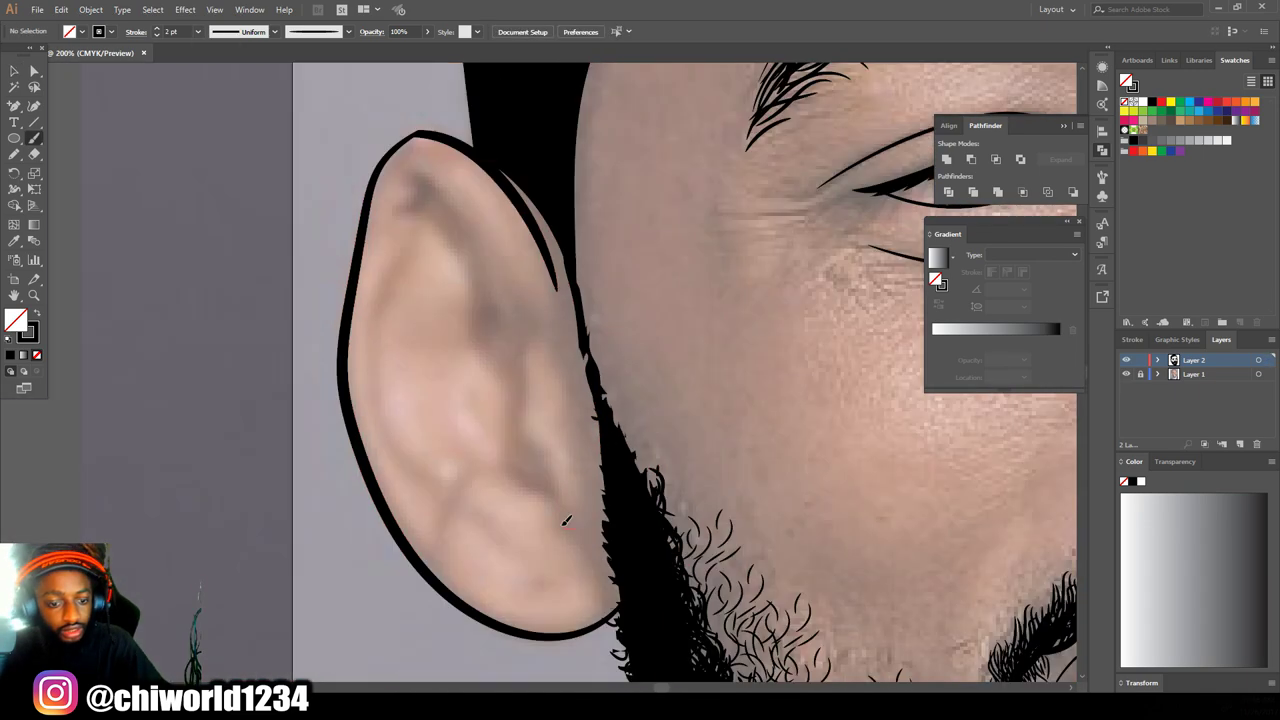
drag(570, 528, 547, 332)
drag(396, 230, 537, 423)
drag(501, 505, 446, 614)
drag(418, 502, 478, 268)
Step: Paint the inner fold lines of the ear on the right of the face
scroll(448, 363, down, 1)
scroll(700, 400, up, 1)
drag(580, 500, 637, 464)
mouse_move(630, 507)
mouse_down()
mouse_move(666, 405)
mouse_move(610, 258)
mouse_up()
drag(660, 318, 617, 215)
drag(550, 323, 643, 185)
Step: Select all the artwork and expand its appearance
key(ctrl+minus)
key(ctrl+minus)
key(ctrl+minus)
key(v)
key(ctrl+a)
key(ctrl+equal)
click(91, 10)
click(130, 172)
click(80, 122)
key(a)
Step: Paint a fine line beside the nose bridge and the smile line on the left cheek with a 0.25 pt black stroke
scroll(440, 420, up, 1)
scroll(440, 420, right, 3)
scroll(632, 390, down, 3)
click(1126, 374)
click(34, 138)
click(1126, 374)
scroll(572, 388, up, 4)
drag(687, 412, 695, 289)
scroll(527, 365, down, 1)
drag(310, 525, 421, 402)
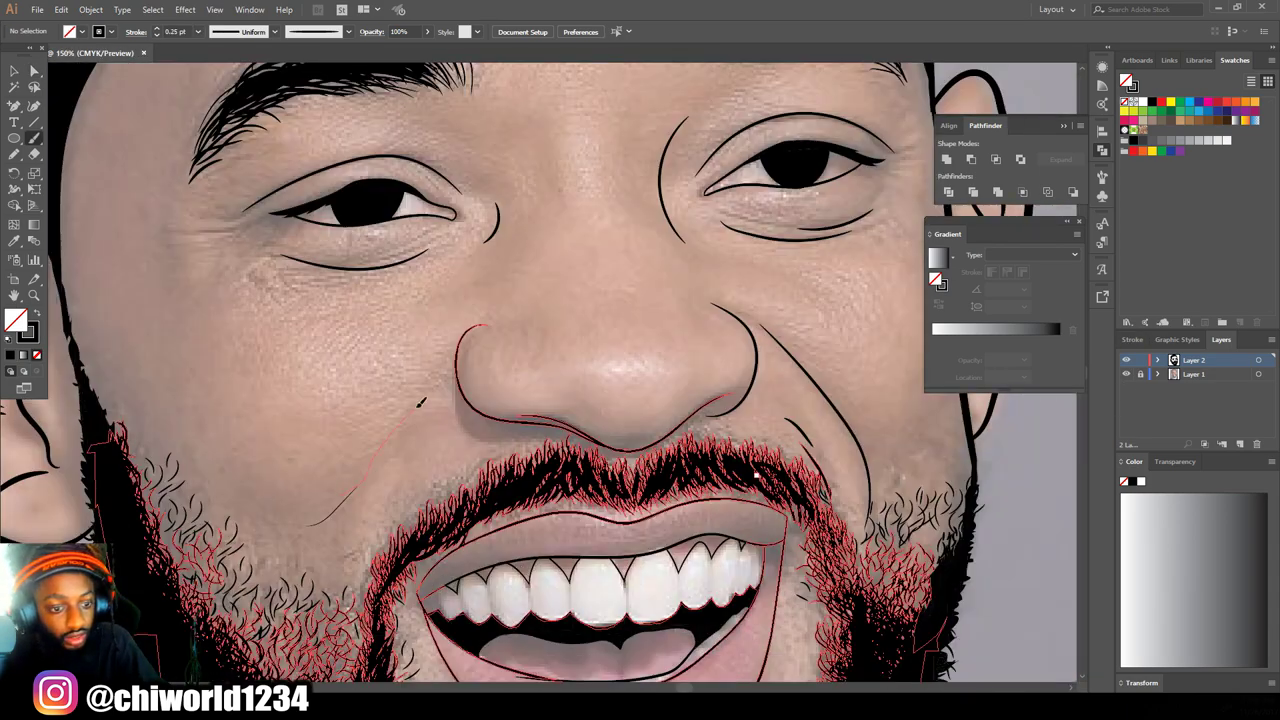
Step: Hide the reference photo layer and select all the traced artwork, then clear the selection
scroll(520, 370, up, 5)
scroll(520, 370, right, 2)
scroll(560, 368, down, 3)
click(1126, 374)
scroll(604, 466, down, 1)
scroll(580, 430, down, 1)
key(v)
key(ctrl+a)
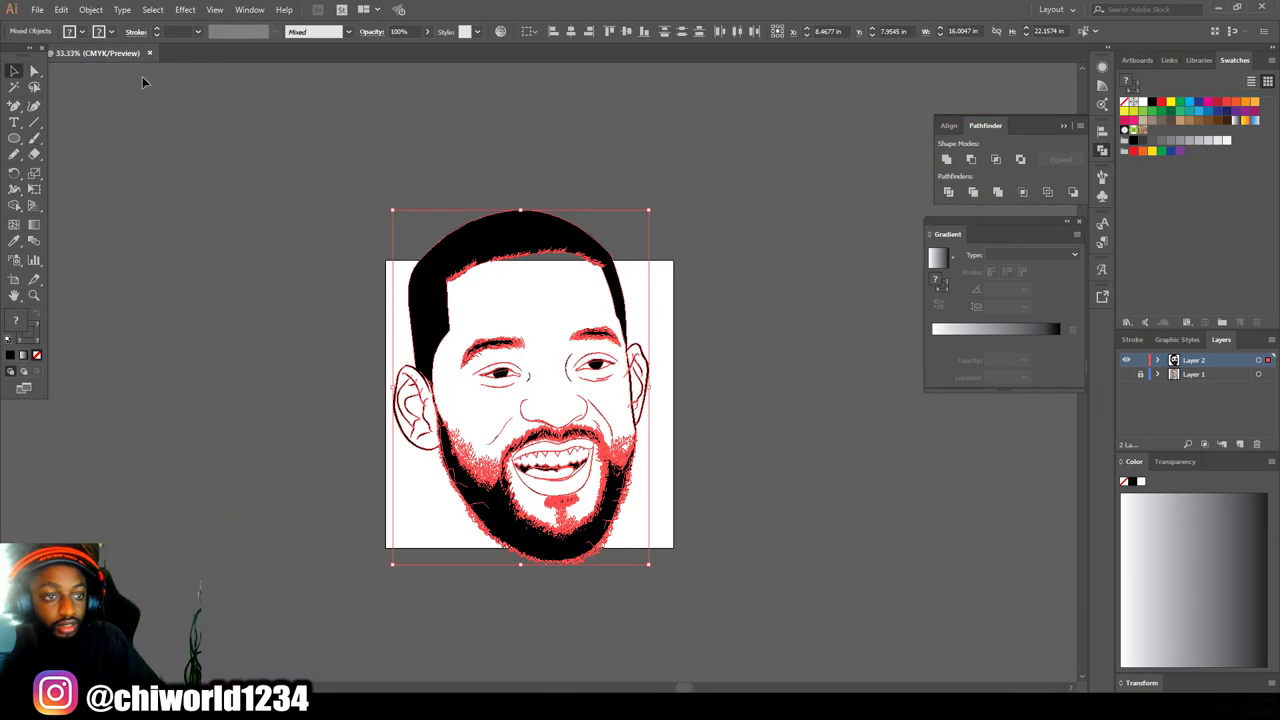
key(ctrl+shift+a)
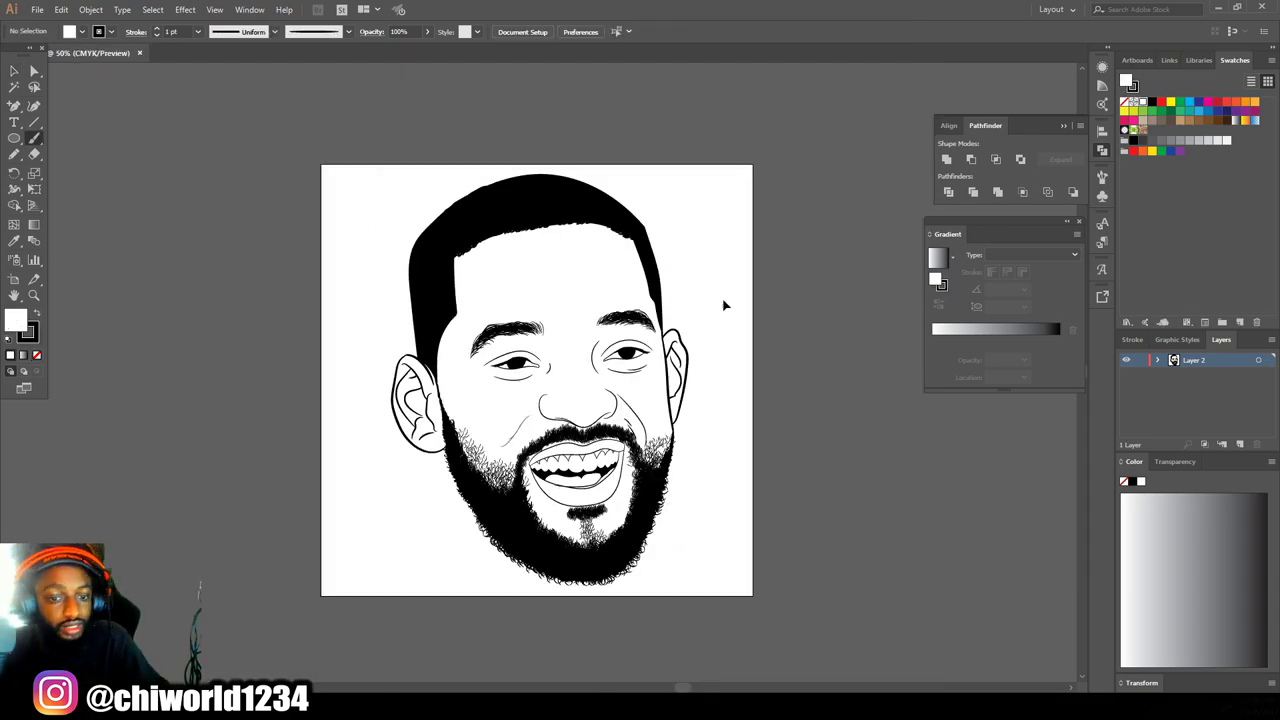
Step: Select the whole face drawing, expand it and merge it with Pathfinder
scroll(540, 350, up, 5)
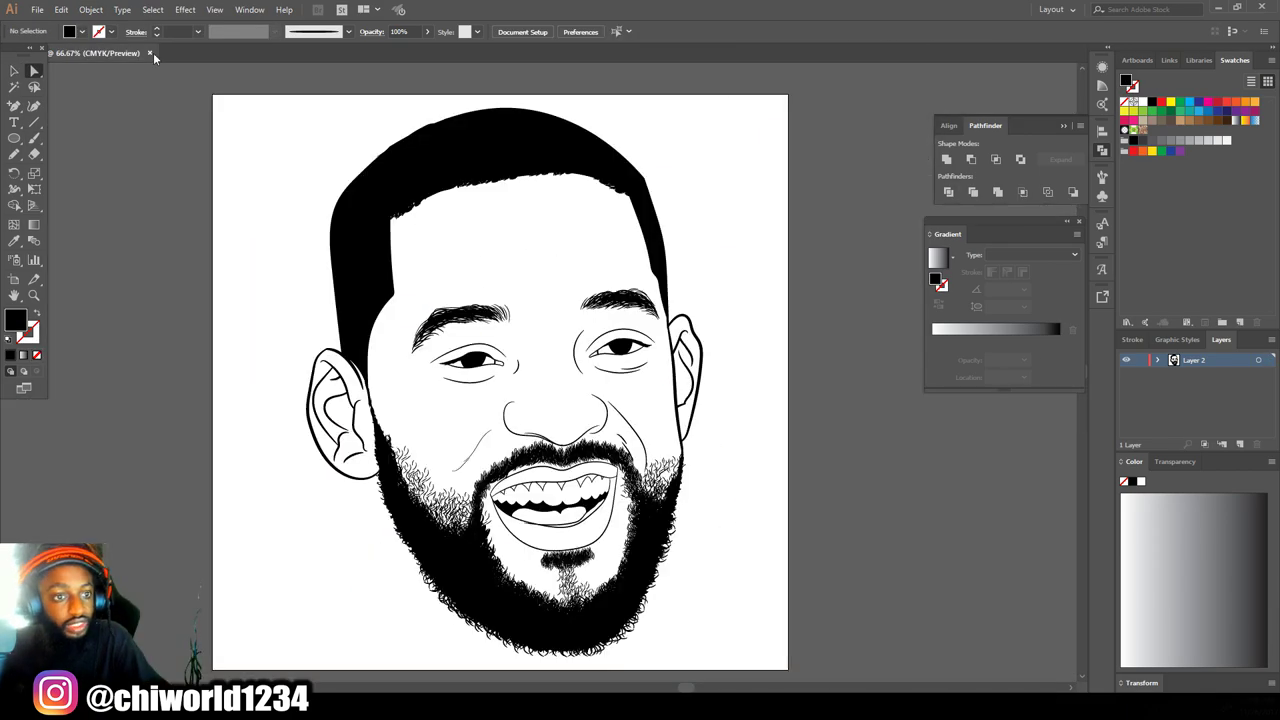
drag(785, 630, 152, 113)
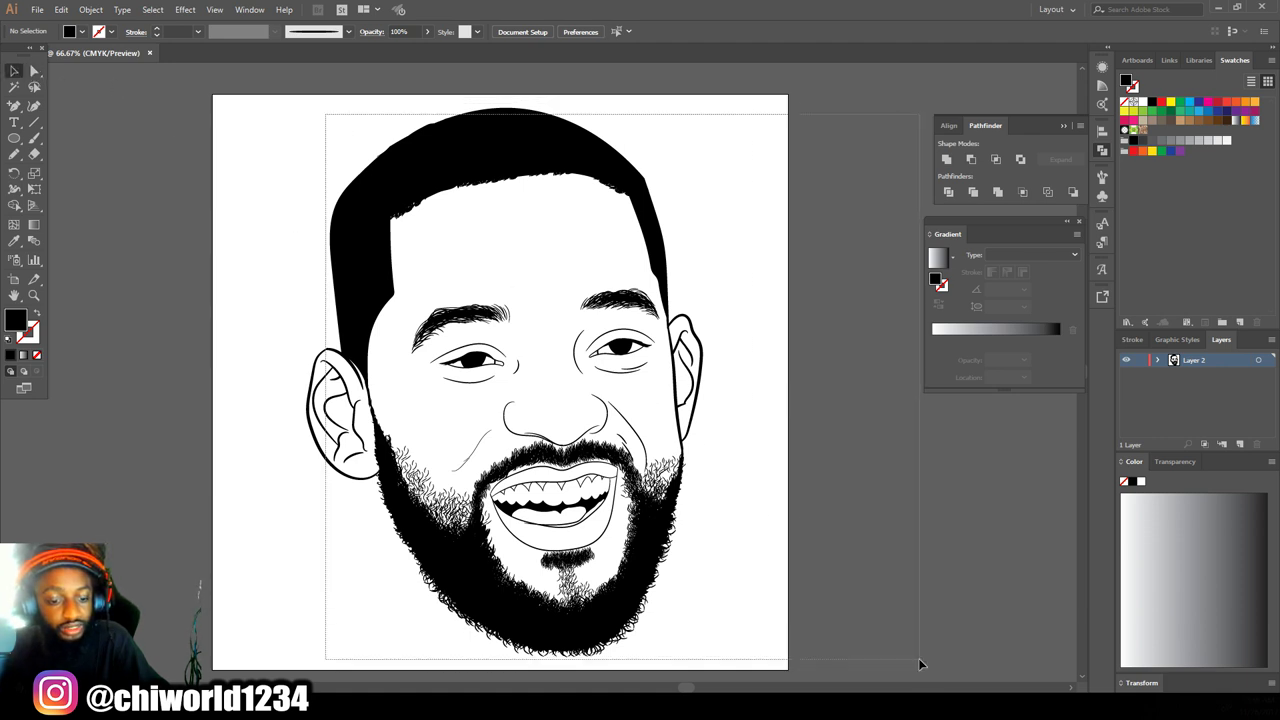
key(ctrl+a)
click(90, 10)
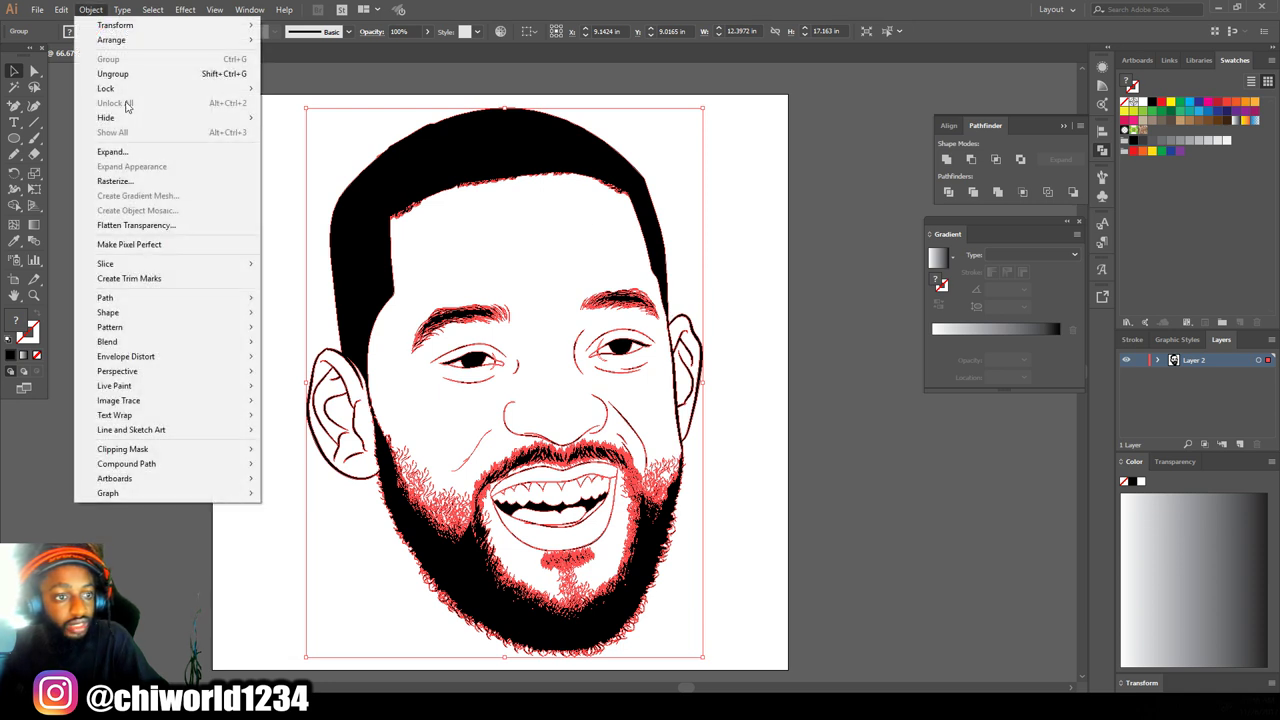
click(128, 152)
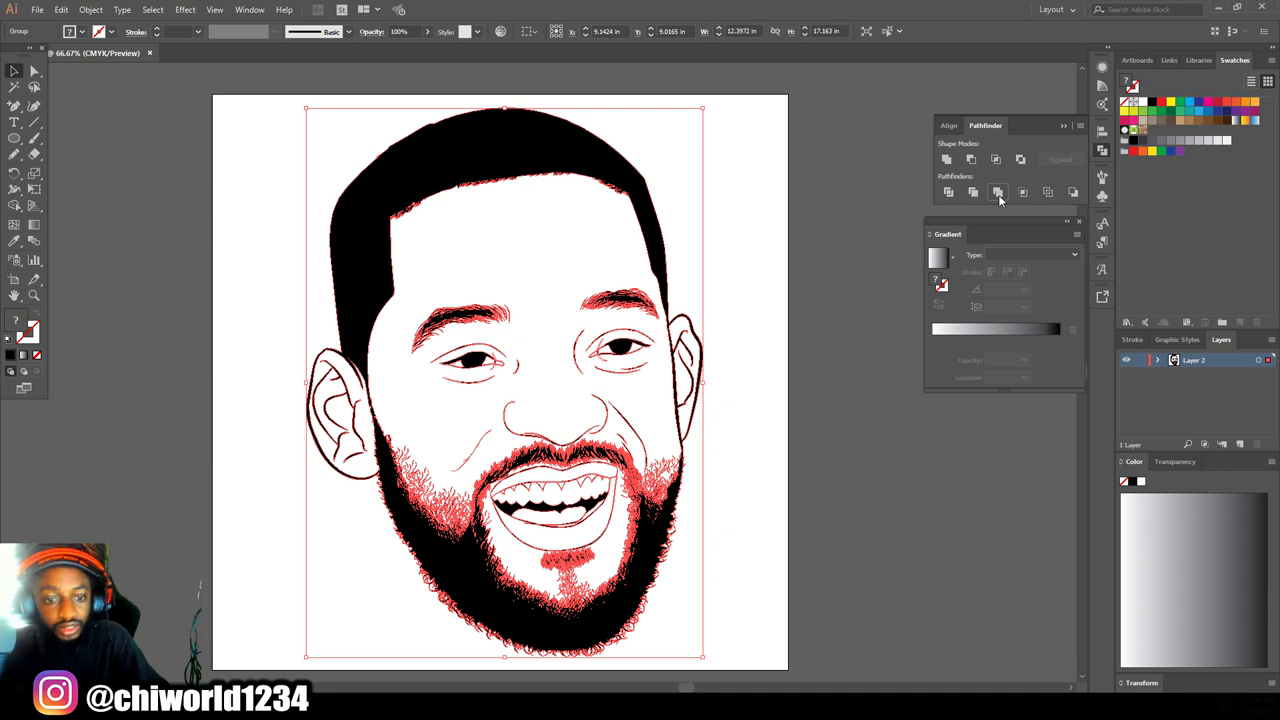
Step: Duplicate Layer 2, lock the copy, and choose the Rectangle tool on the original layer
click(266, 140)
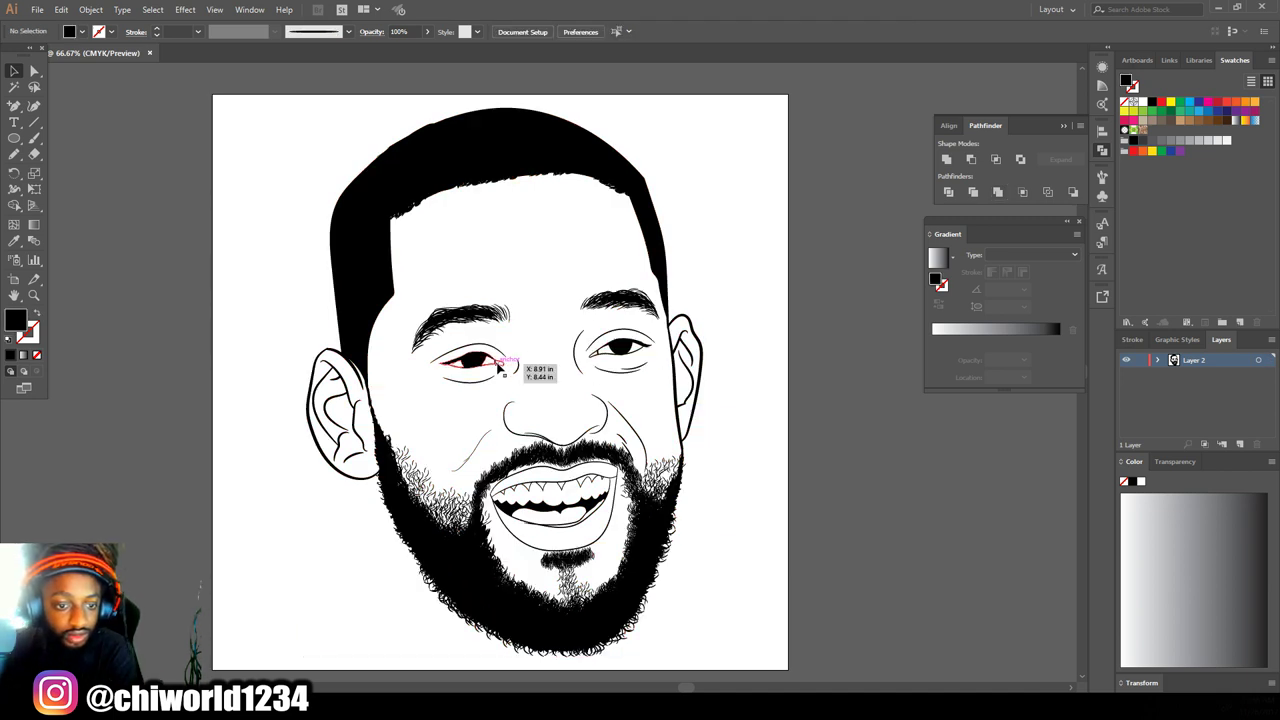
drag(1205, 364, 1240, 445)
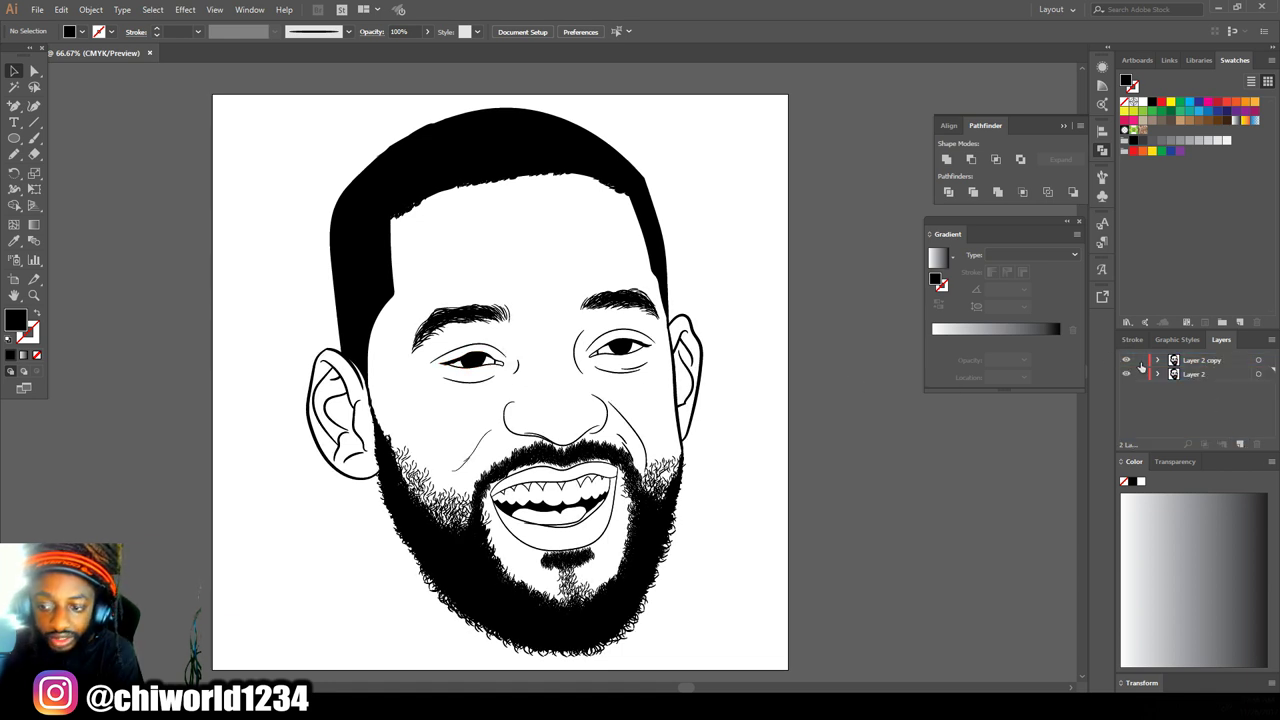
click(1207, 374)
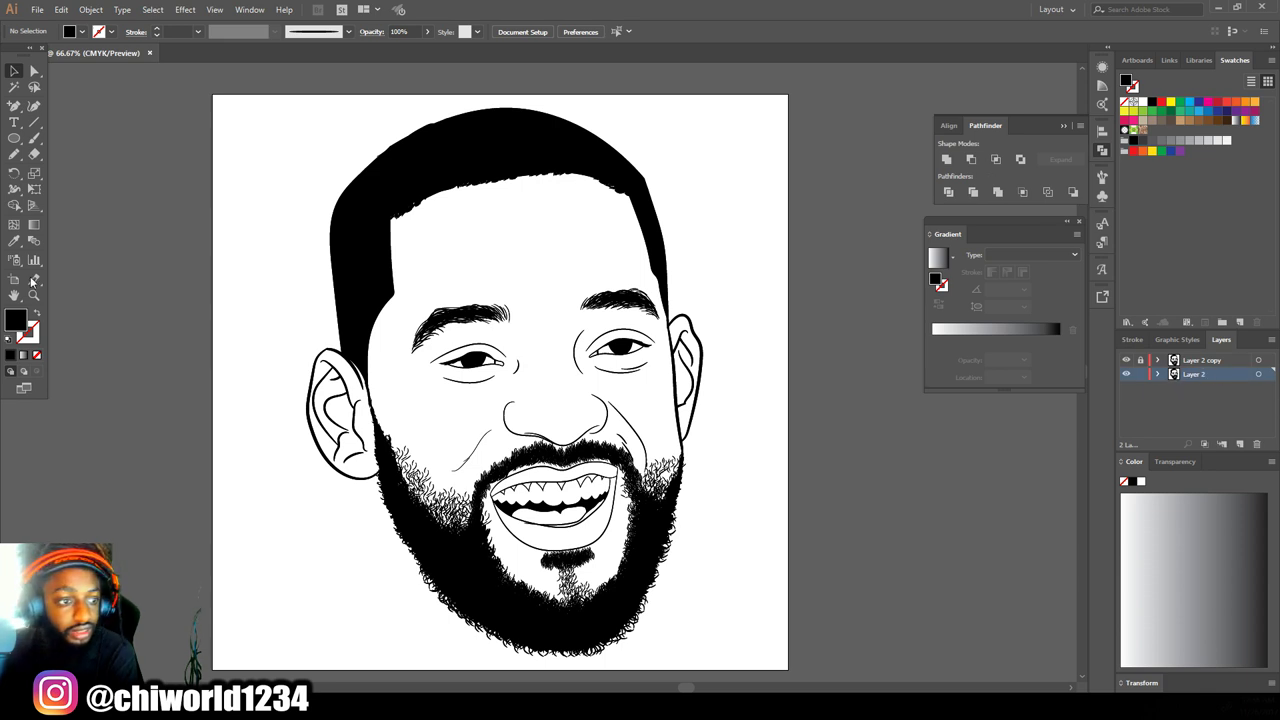
drag(14, 140, 54, 157)
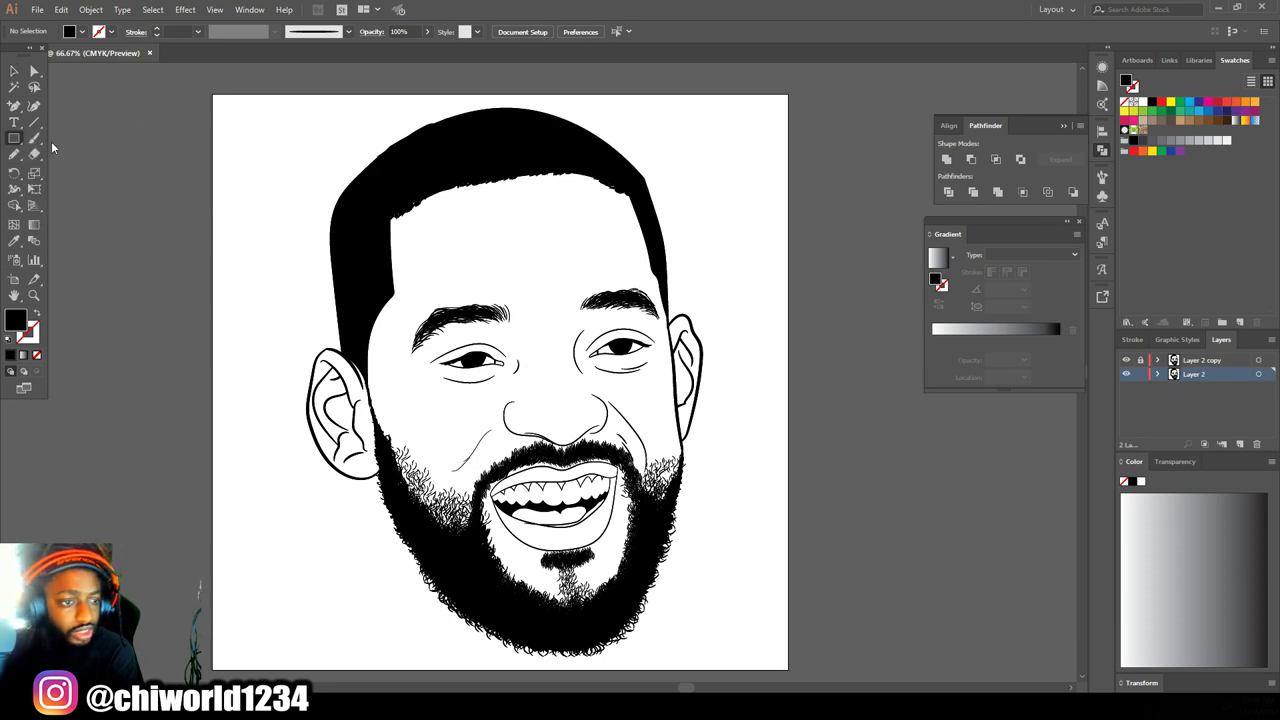
Step: Try to set the fill colour to the light skin tone F2AF91
double_click(16, 318)
drag(934, 652, 932, 683)
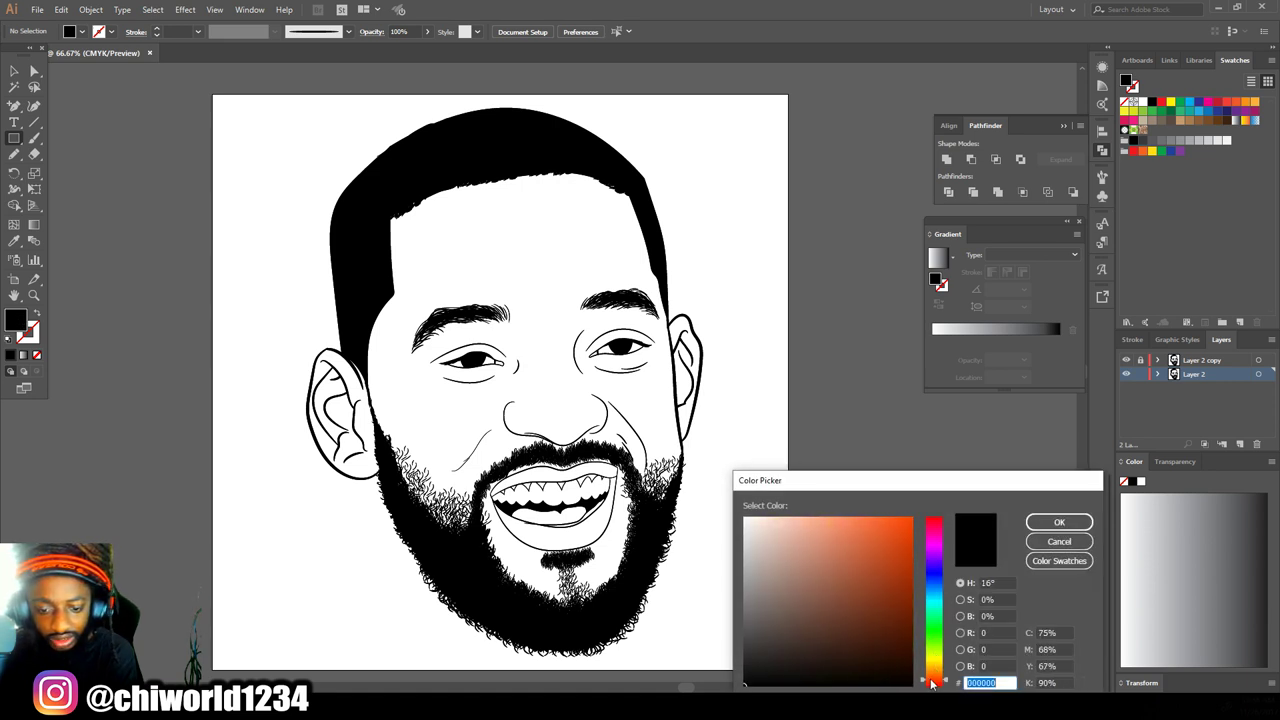
drag(855, 598, 811, 524)
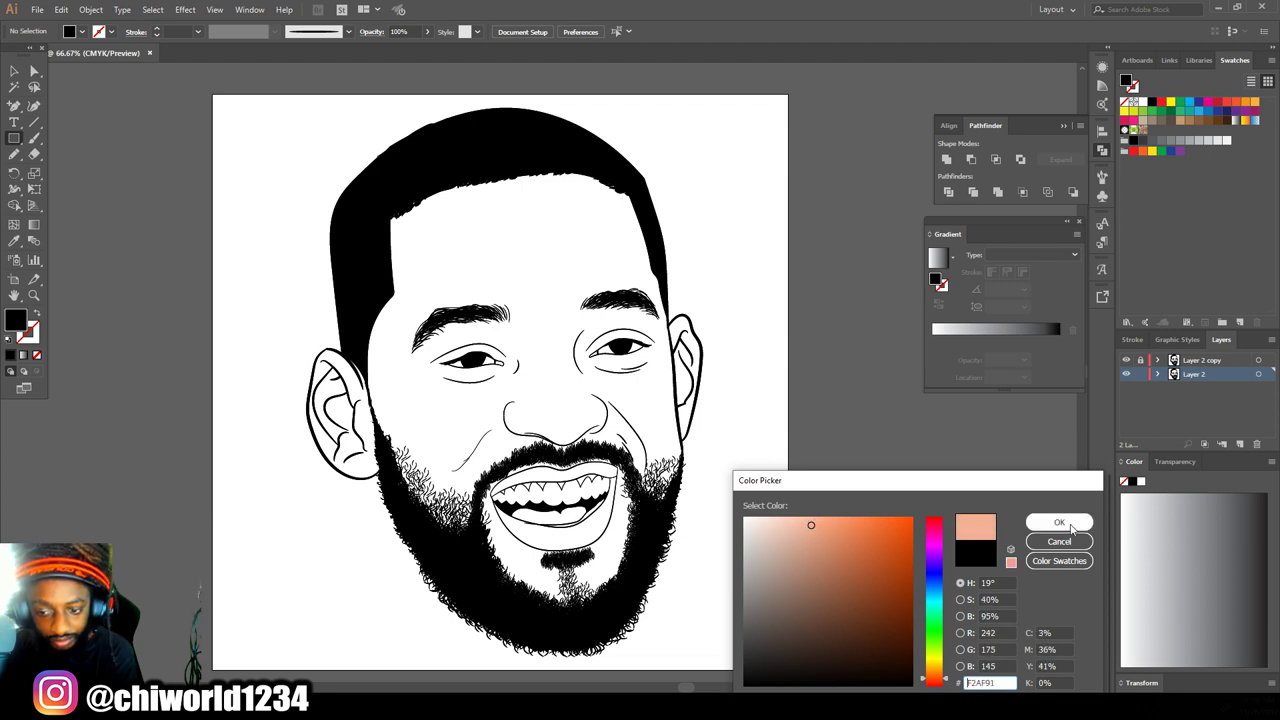
click(1059, 522)
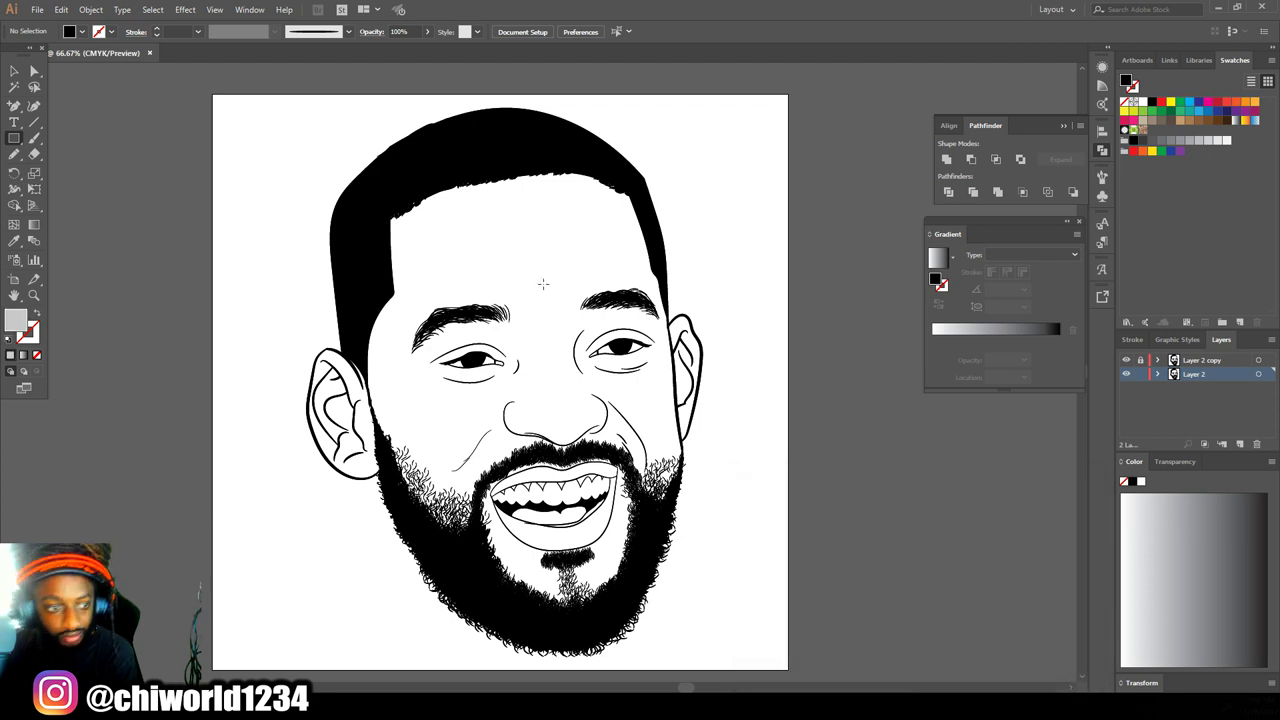
Step: Reset the default colours, set the fill to skin tone EDB091 and draw a rectangle about 17.44 by 19.54 in over the whole head
click(9, 339)
double_click(16, 320)
mouse_move(813, 549)
mouse_down()
mouse_move(796, 543)
mouse_move(808, 527)
mouse_up()
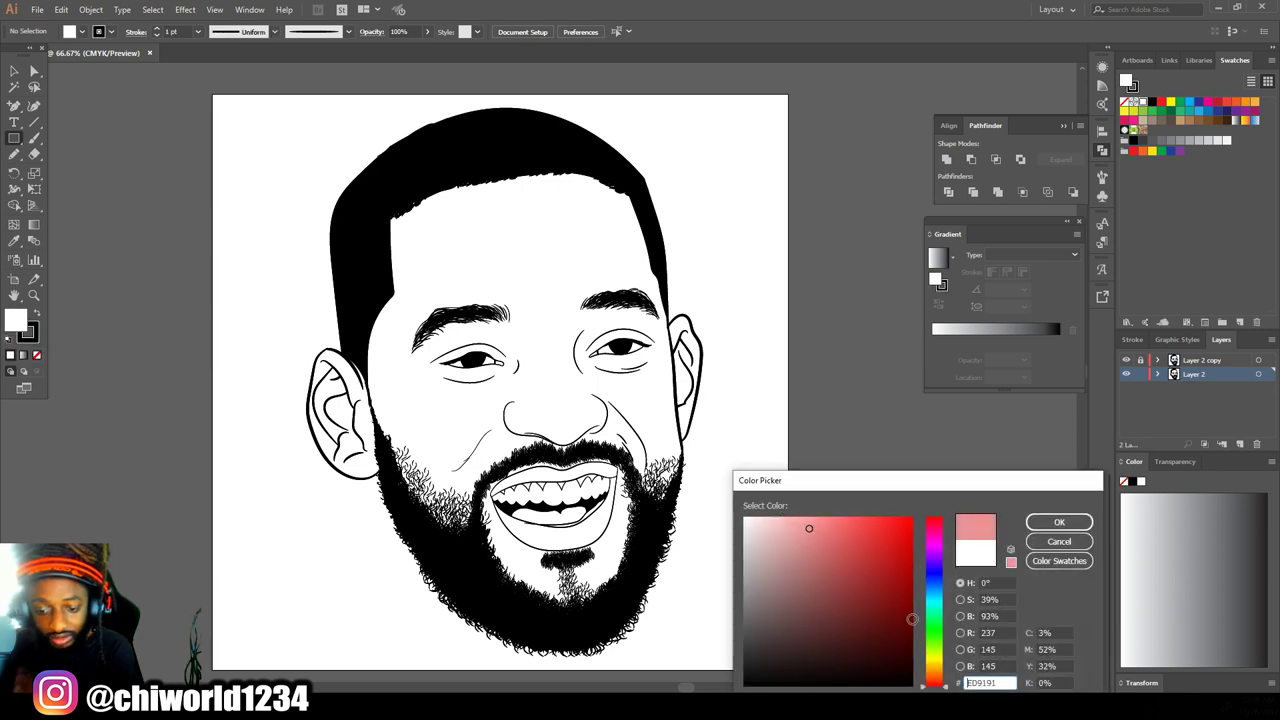
drag(945, 682, 937, 680)
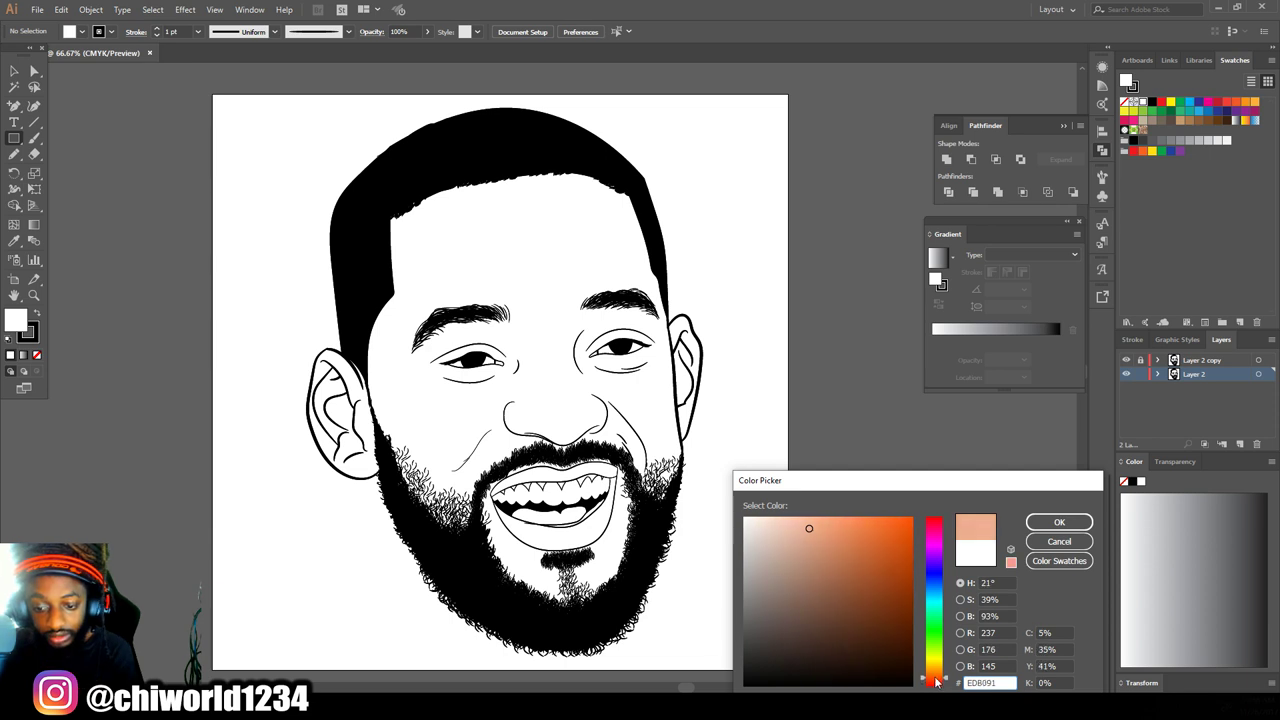
click(1059, 522)
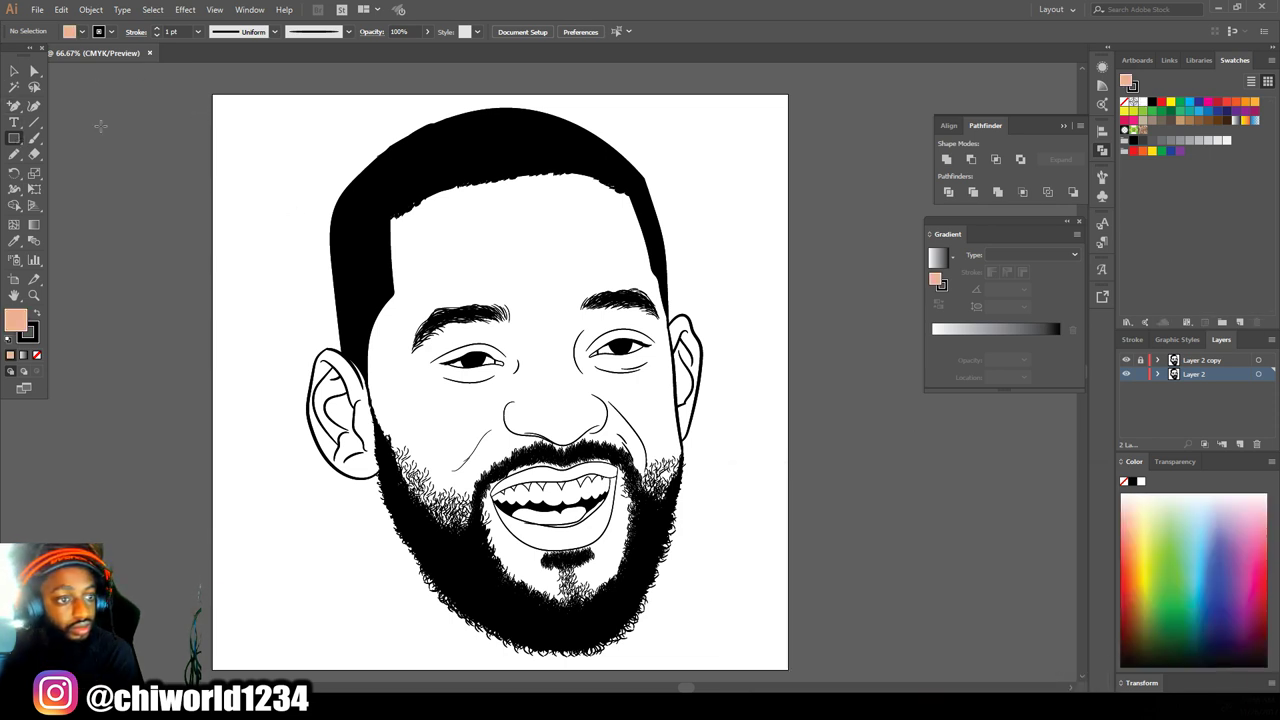
drag(287, 100, 843, 688)
scroll(780, 545, up, 1)
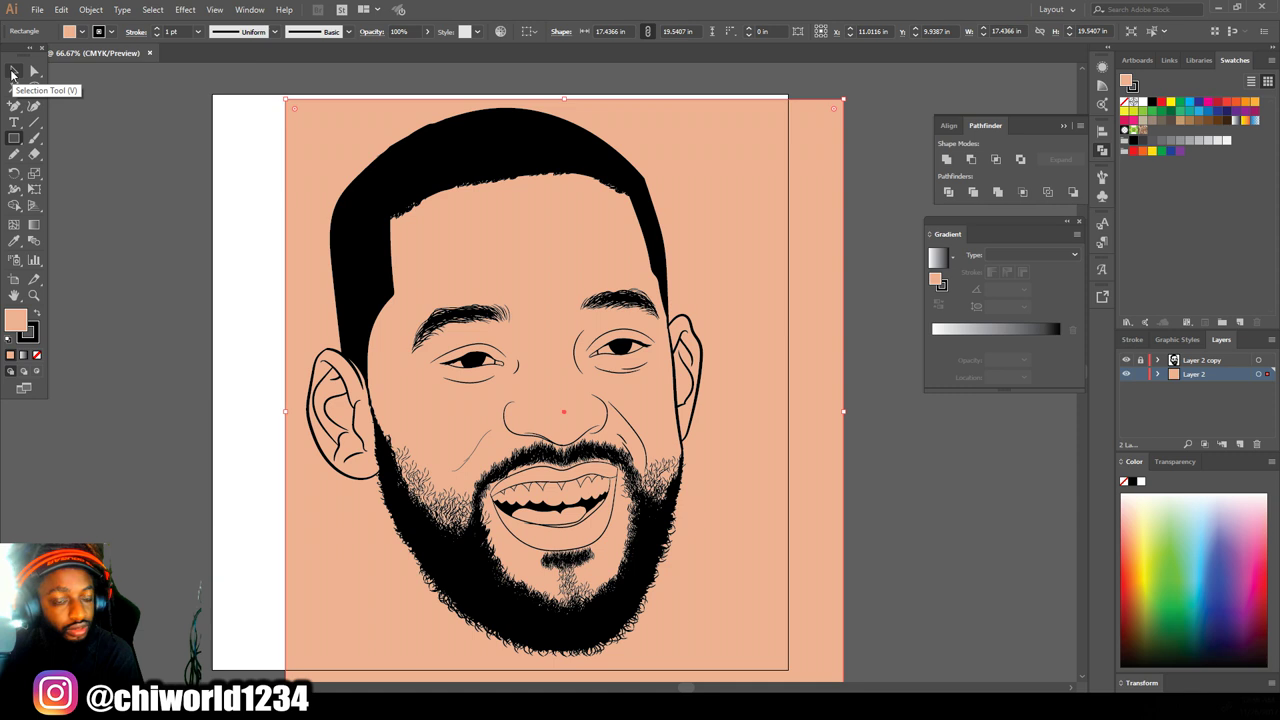
Step: Send the skin-coloured rectangle to the back of Layer 2
click(12, 73)
right_click(704, 200)
mouse_move(822, 410)
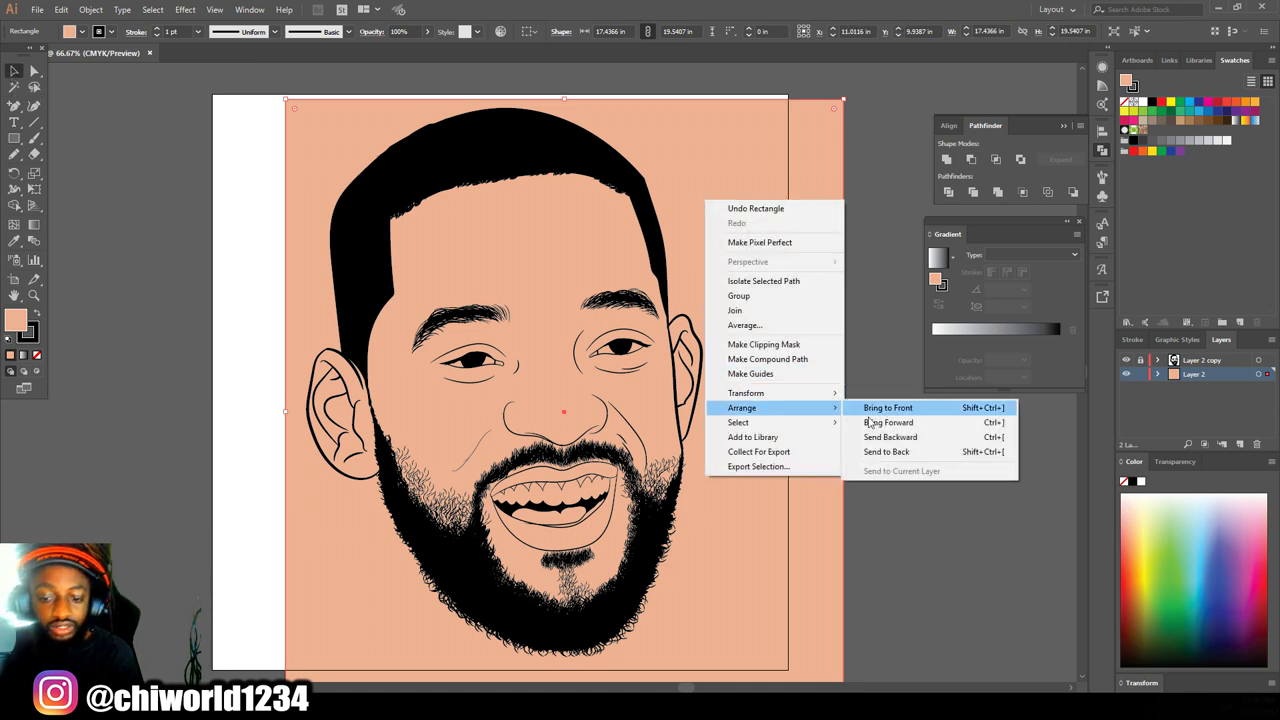
click(920, 455)
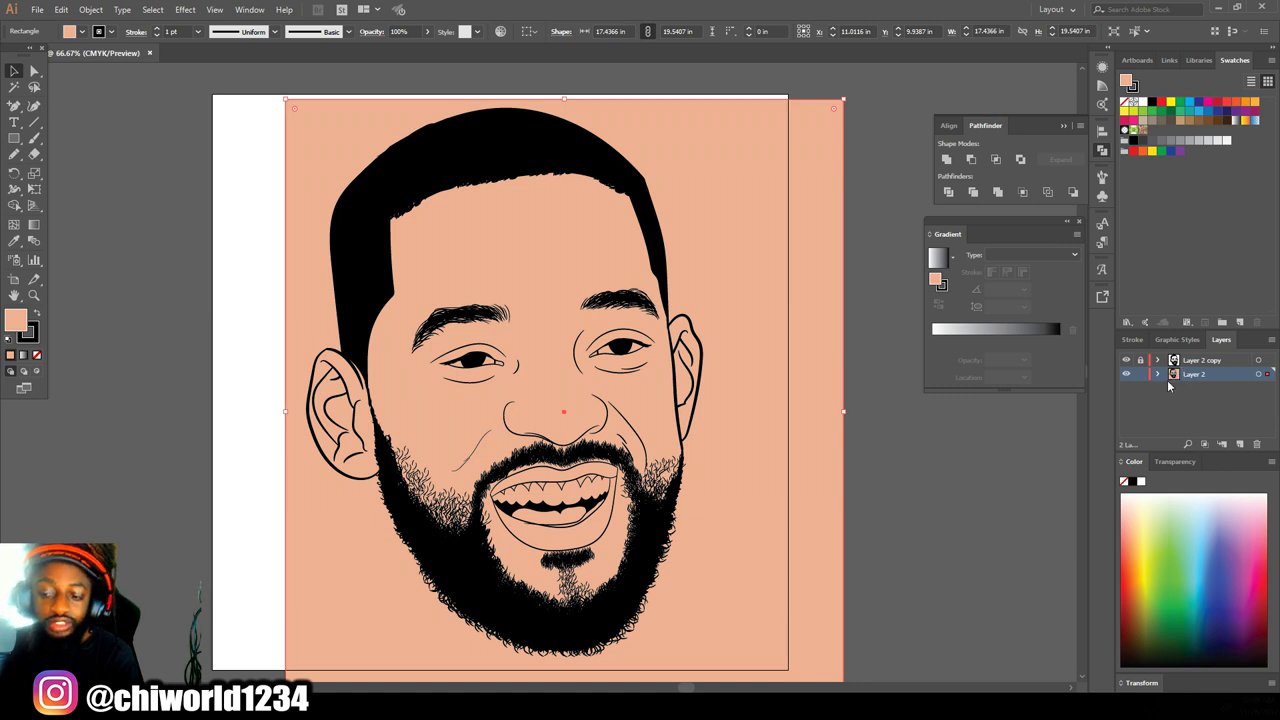
Step: Select the rectangle together with the unlocked line art and merge them with Pathfinder
scroll(914, 589, down, 2)
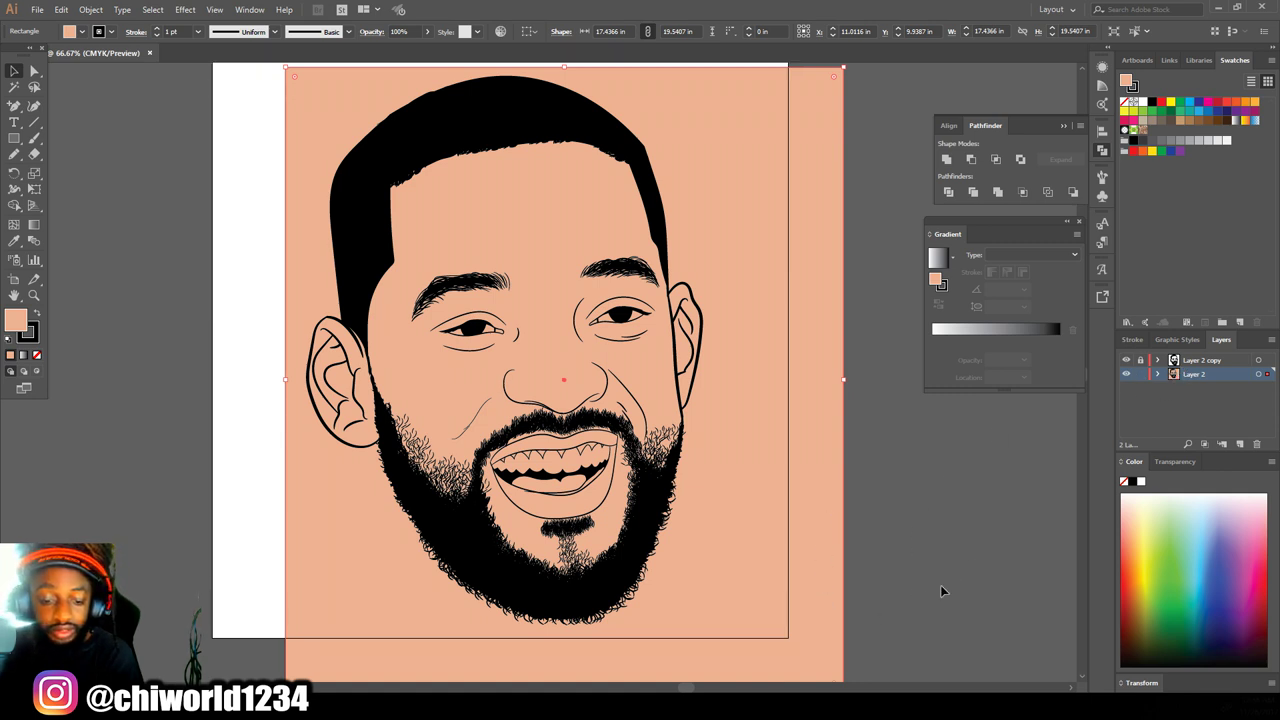
scroll(277, 486, up, 5)
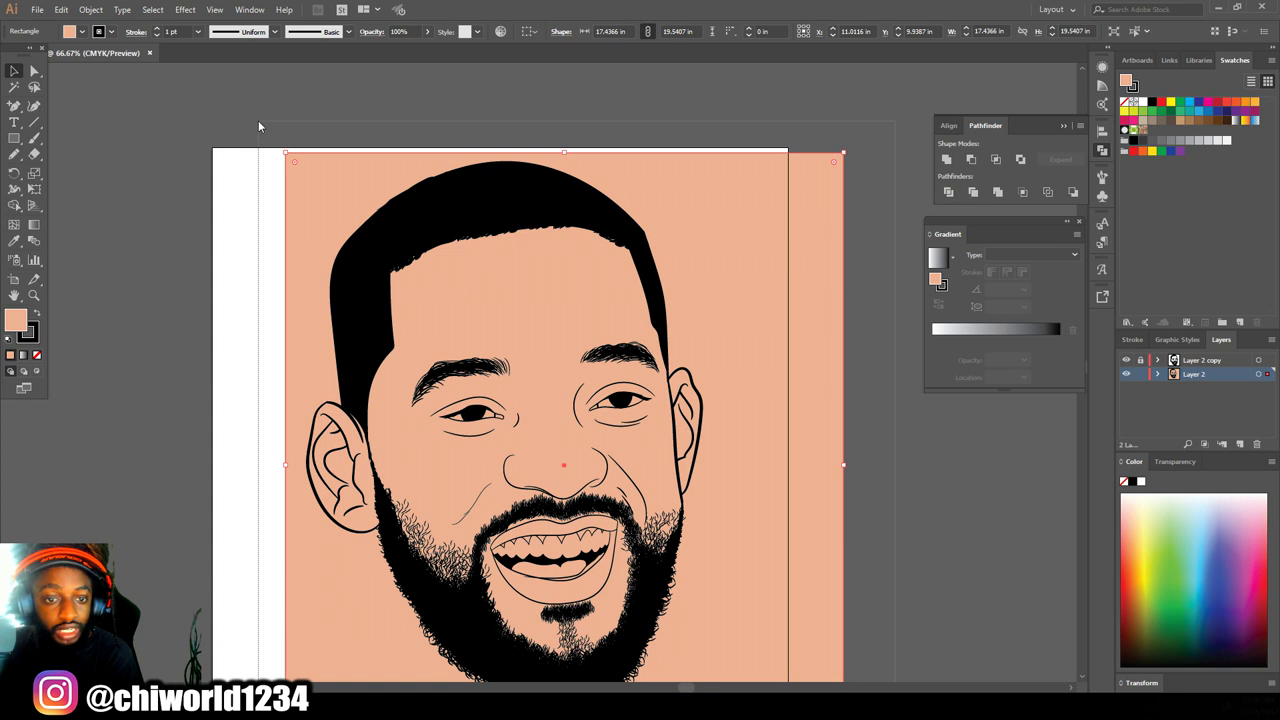
key(ctrl+a)
click(1002, 193)
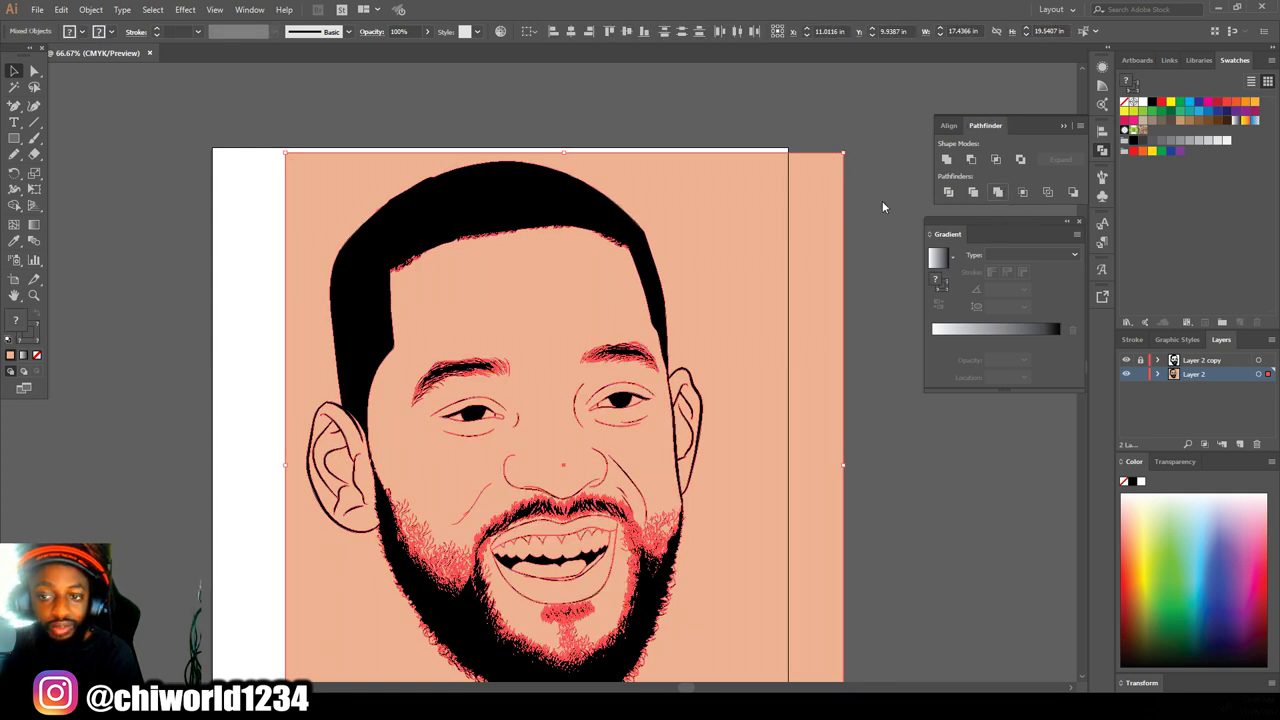
Step: Isolate the merged group, delete the skin-coloured area outside the head, and leave isolation mode
right_click(748, 208)
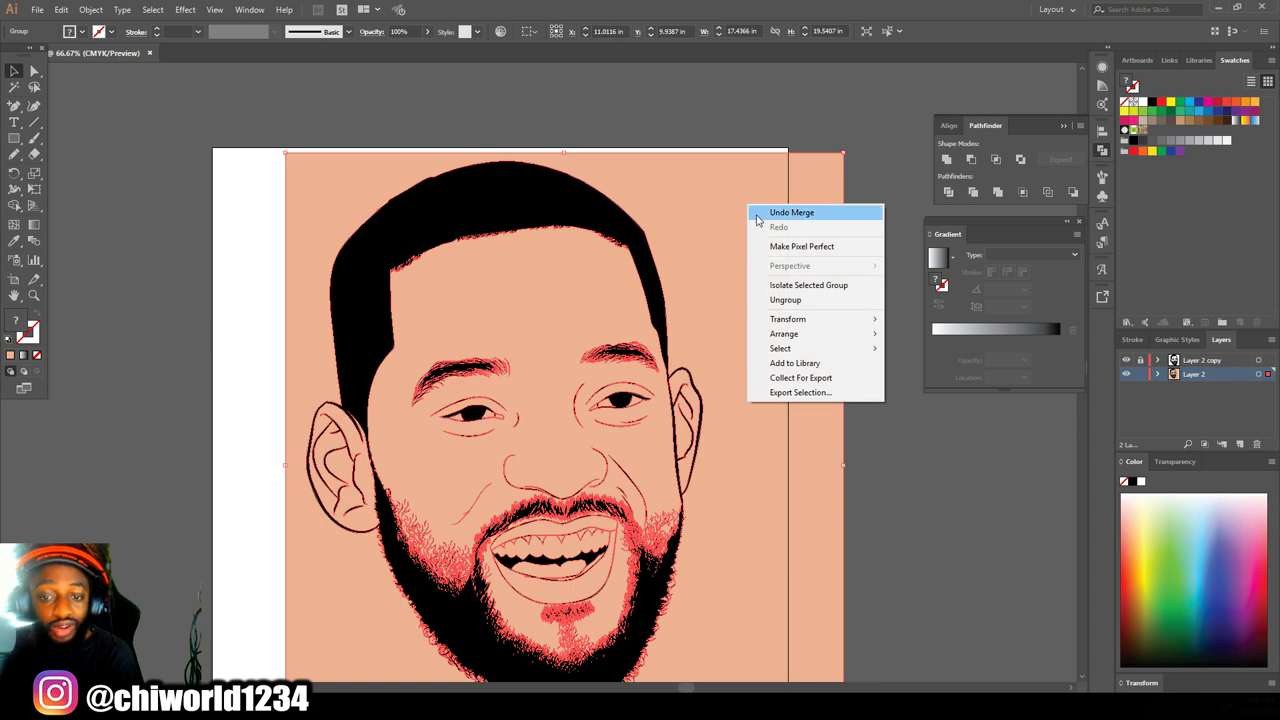
click(793, 287)
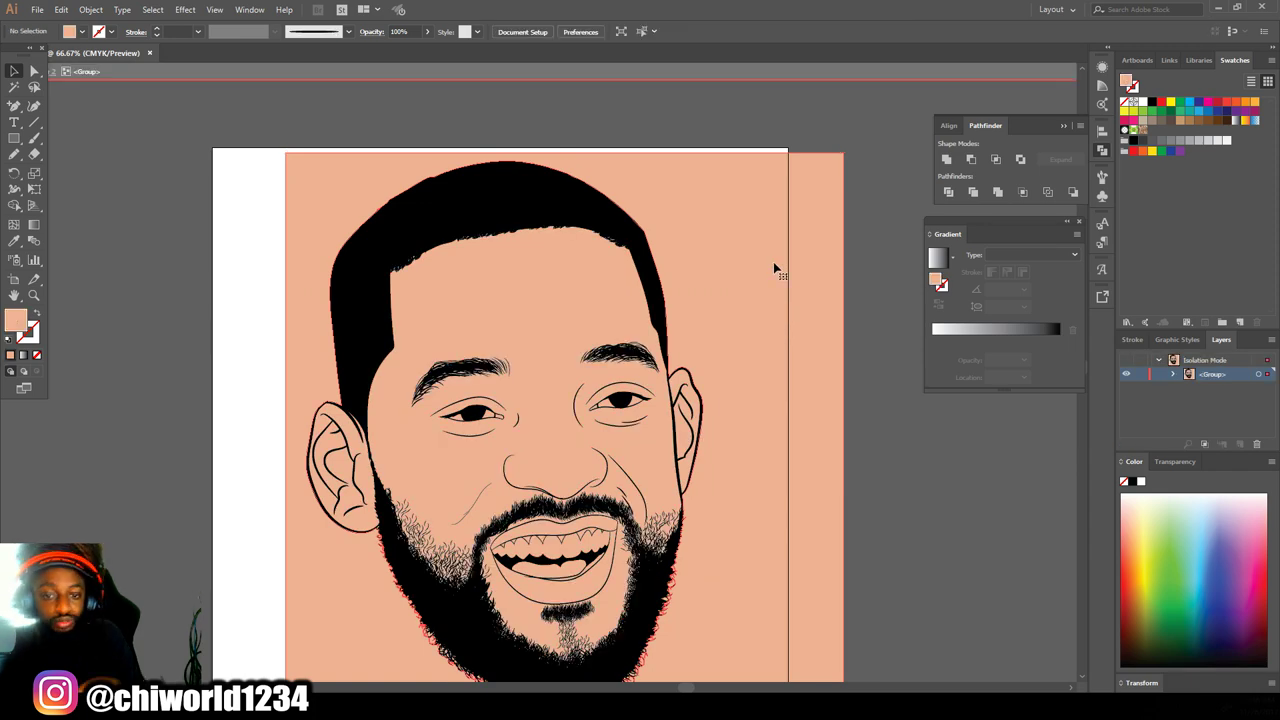
click(775, 270)
key(Delete)
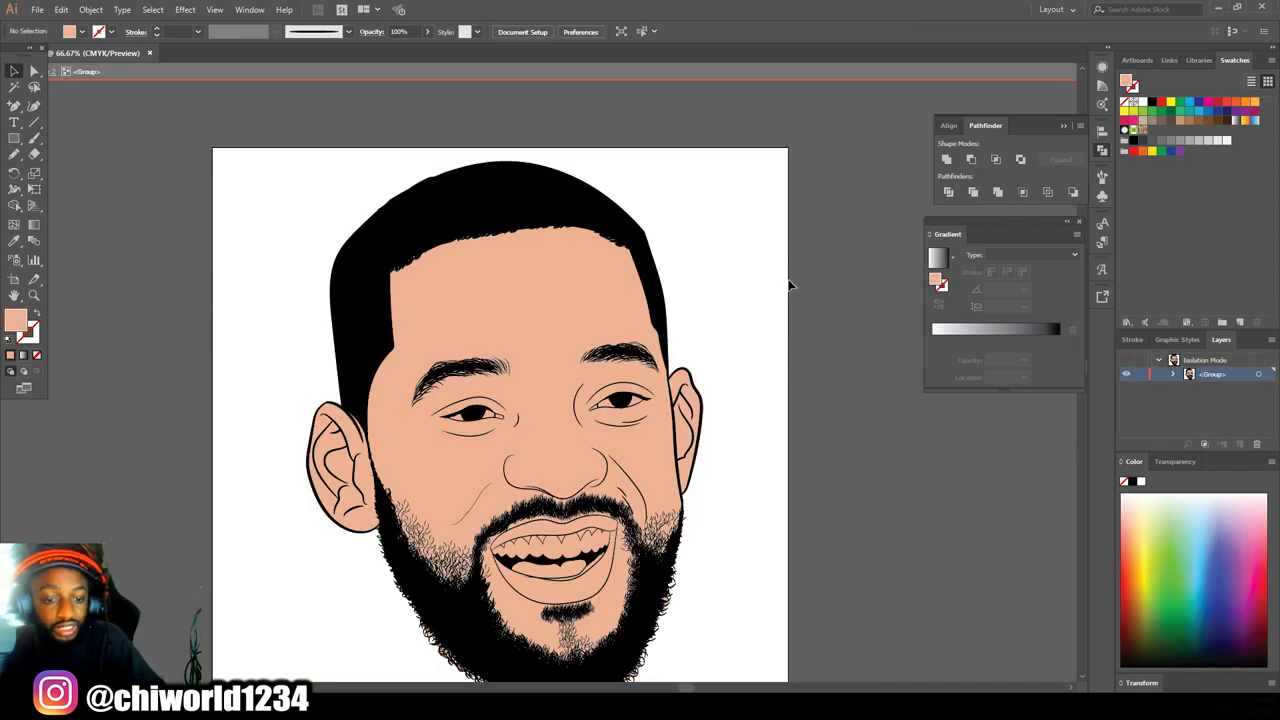
scroll(790, 292, down, 3)
scroll(792, 300, left, 2)
scroll(795, 300, up, 3)
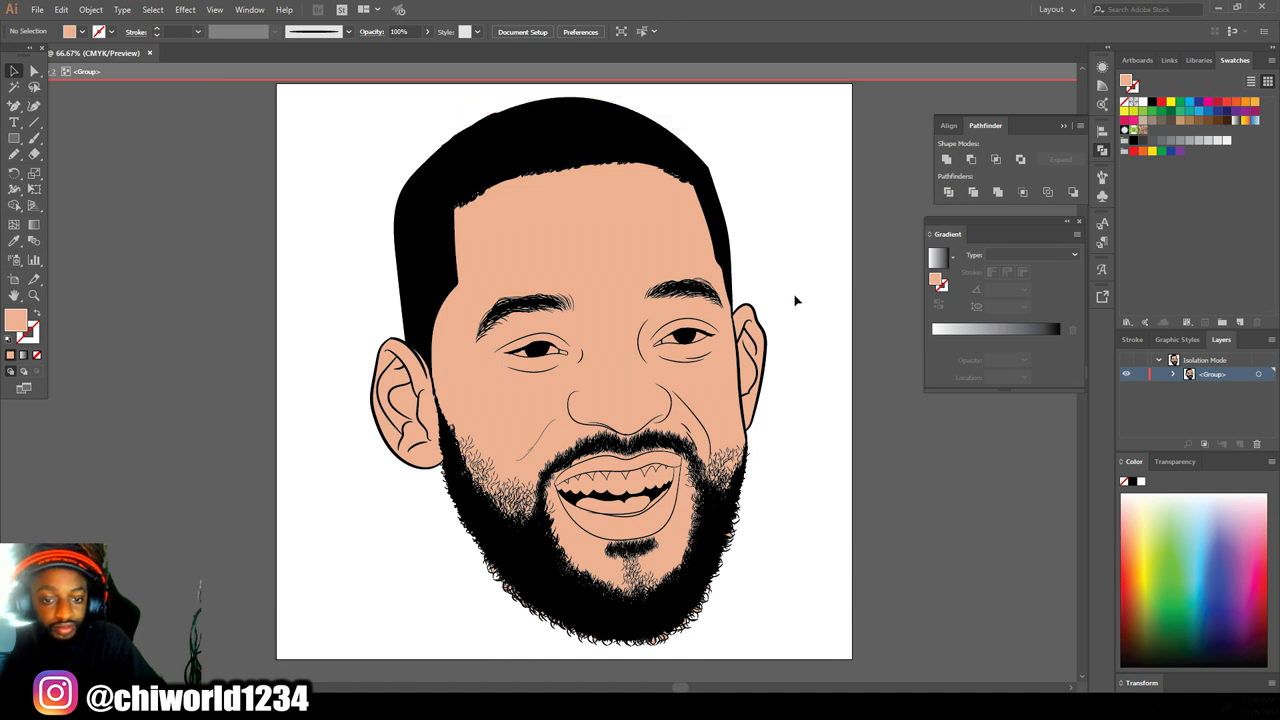
scroll(795, 300, down, 3)
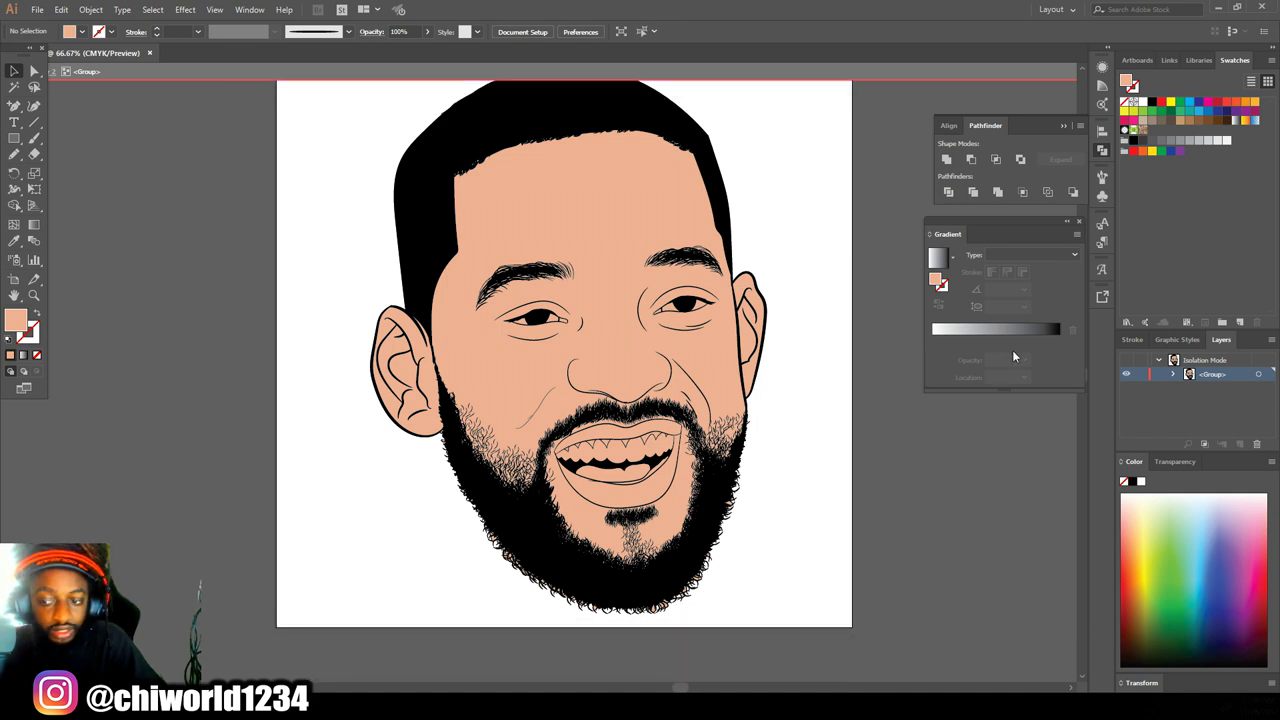
double_click(987, 456)
Step: Expand Layer 2 and its group in the layer list and lock the black line-art paths inside
click(1159, 374)
click(1171, 388)
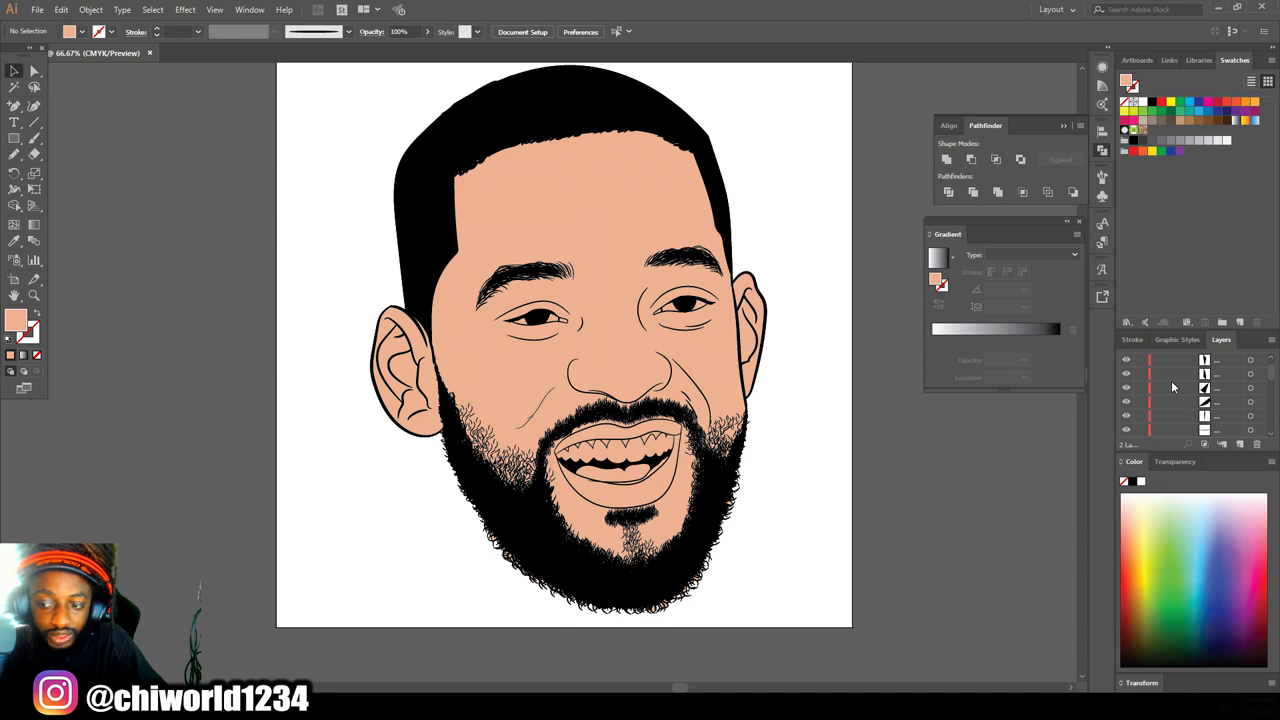
drag(1143, 394, 1172, 317)
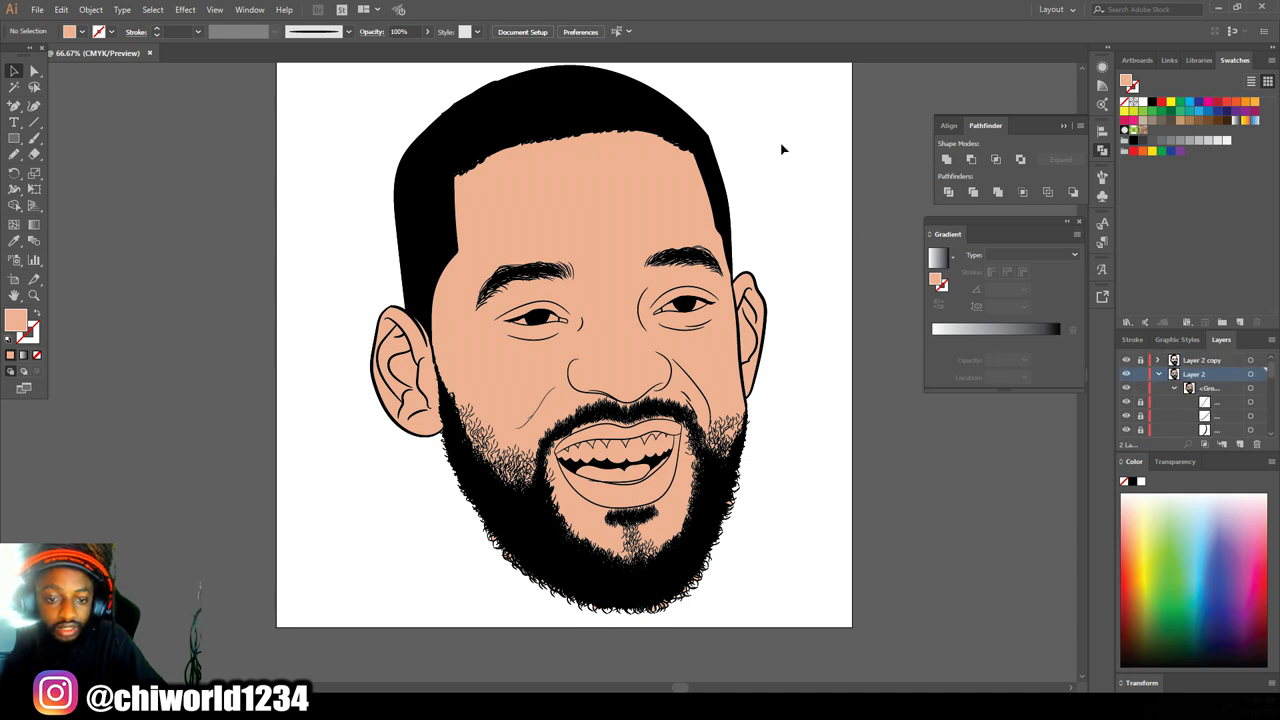
Step: Delete the skin-coloured slivers caught between the hairs along the beard's lower left edge
scroll(814, 424, down, 2)
click(33, 71)
scroll(501, 531, up, 2)
drag(390, 575, 530, 364)
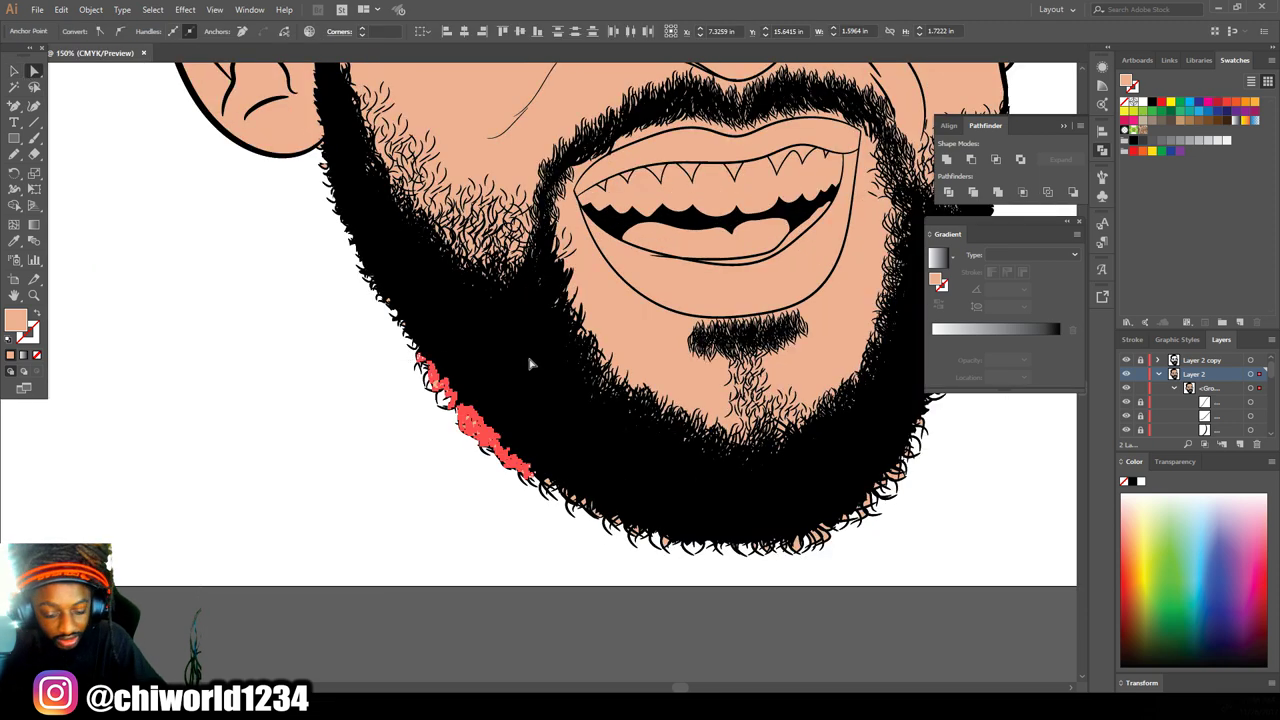
click(530, 364)
drag(500, 578, 657, 478)
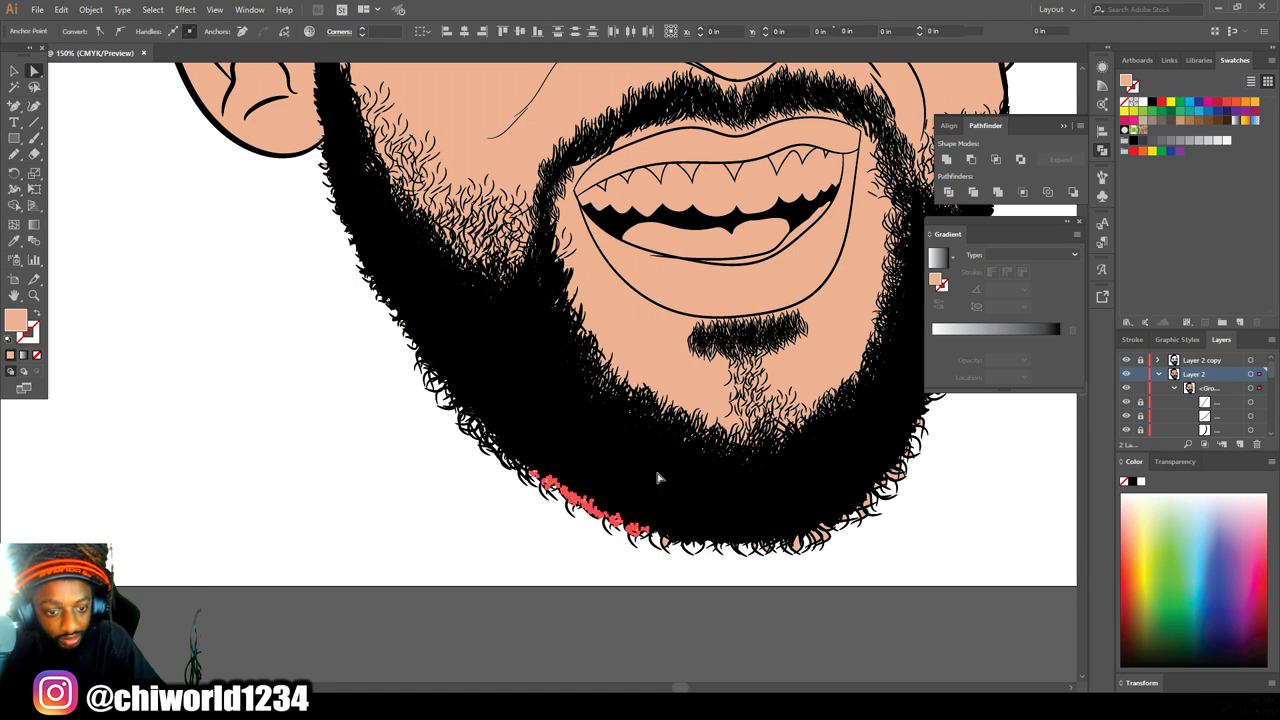
drag(517, 527, 562, 398)
Step: Delete the skin-coloured slivers between the hairs under the chin and along the beard's lower right edge
drag(593, 587, 1023, 495)
key(Delete)
drag(765, 569, 896, 449)
key(Delete)
drag(733, 558, 914, 398)
key(Delete)
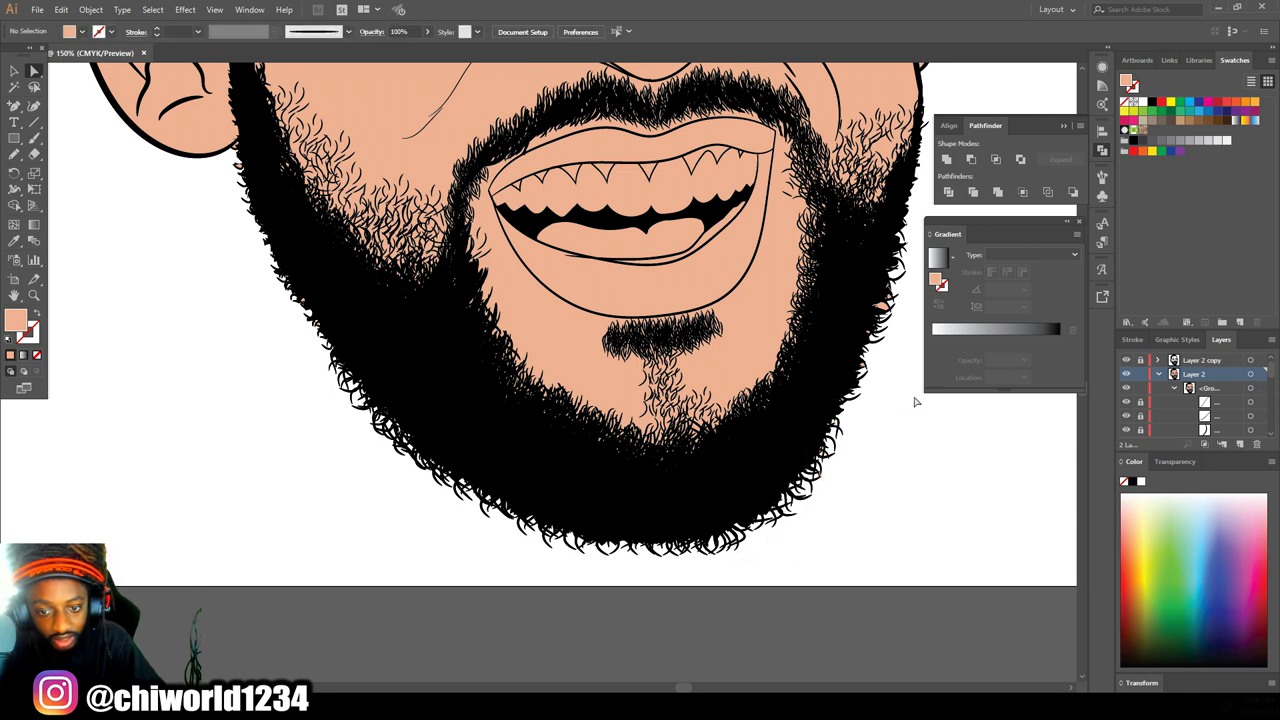
Step: Delete the remaining skin-coloured slivers between the hairs along the upper outer edges of the beard on both sides
drag(829, 456, 947, 285)
key(Delete)
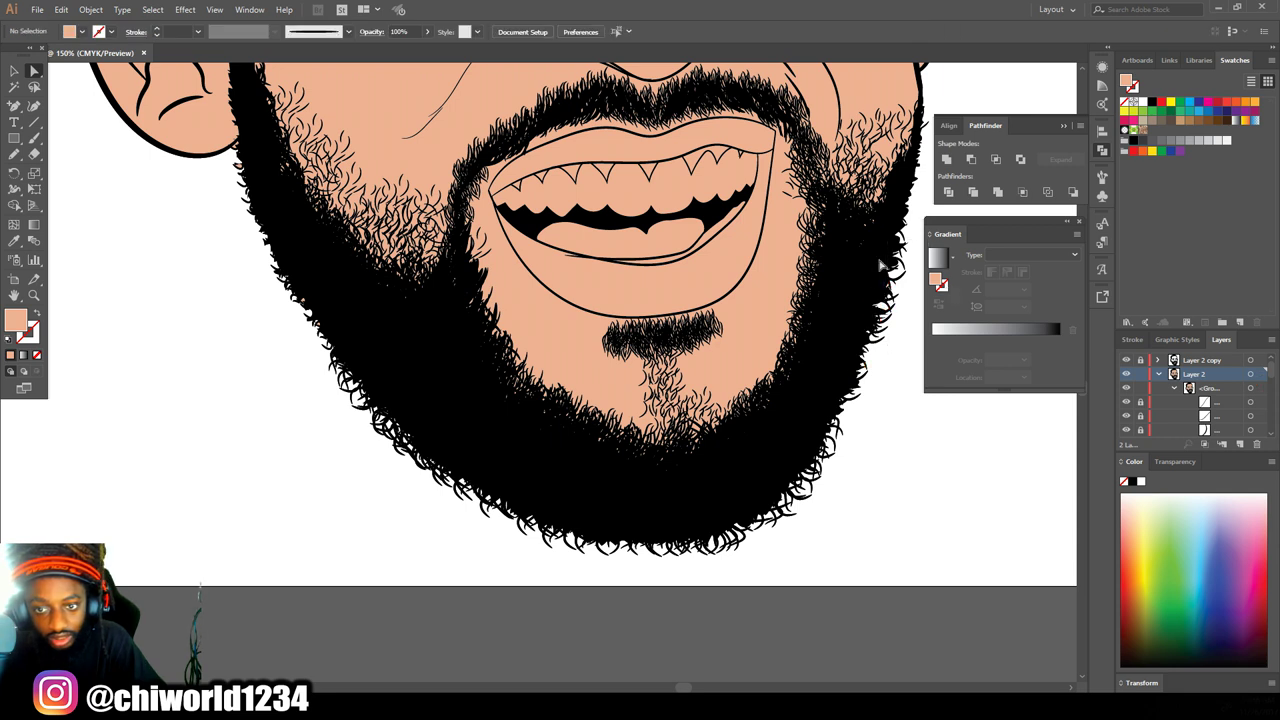
scroll(925, 148, up, 1)
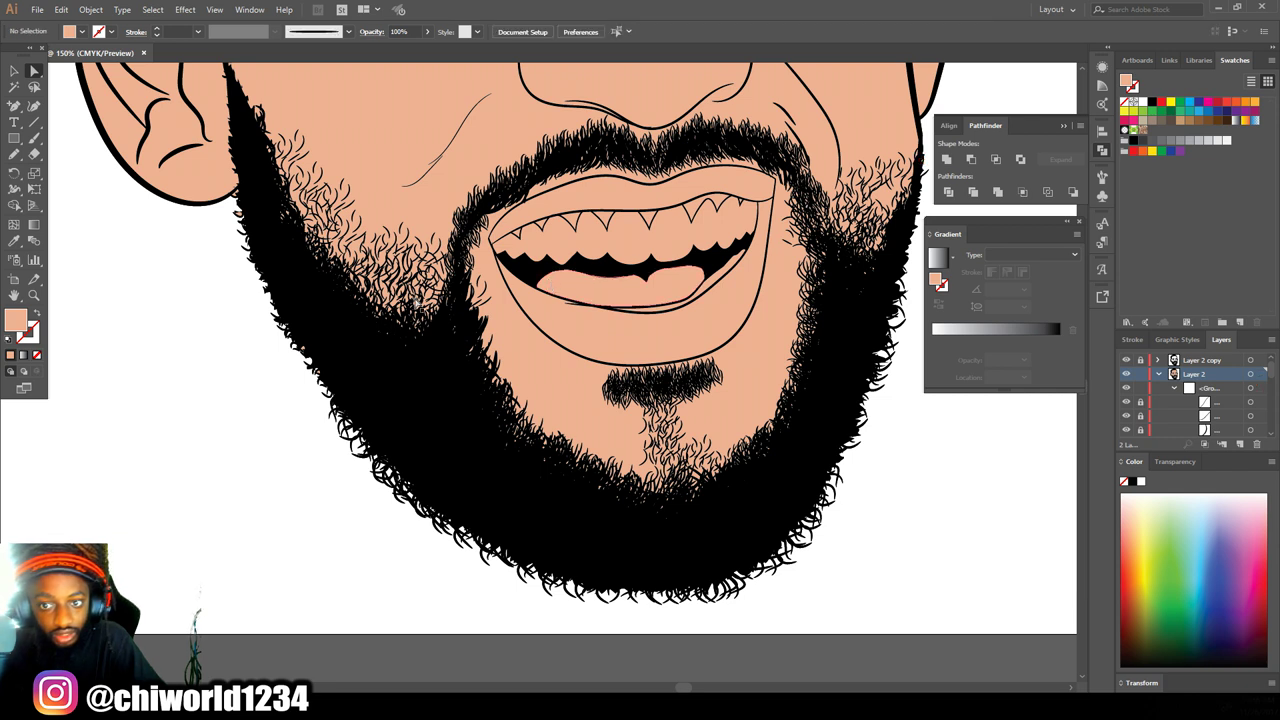
drag(232, 524, 345, 338)
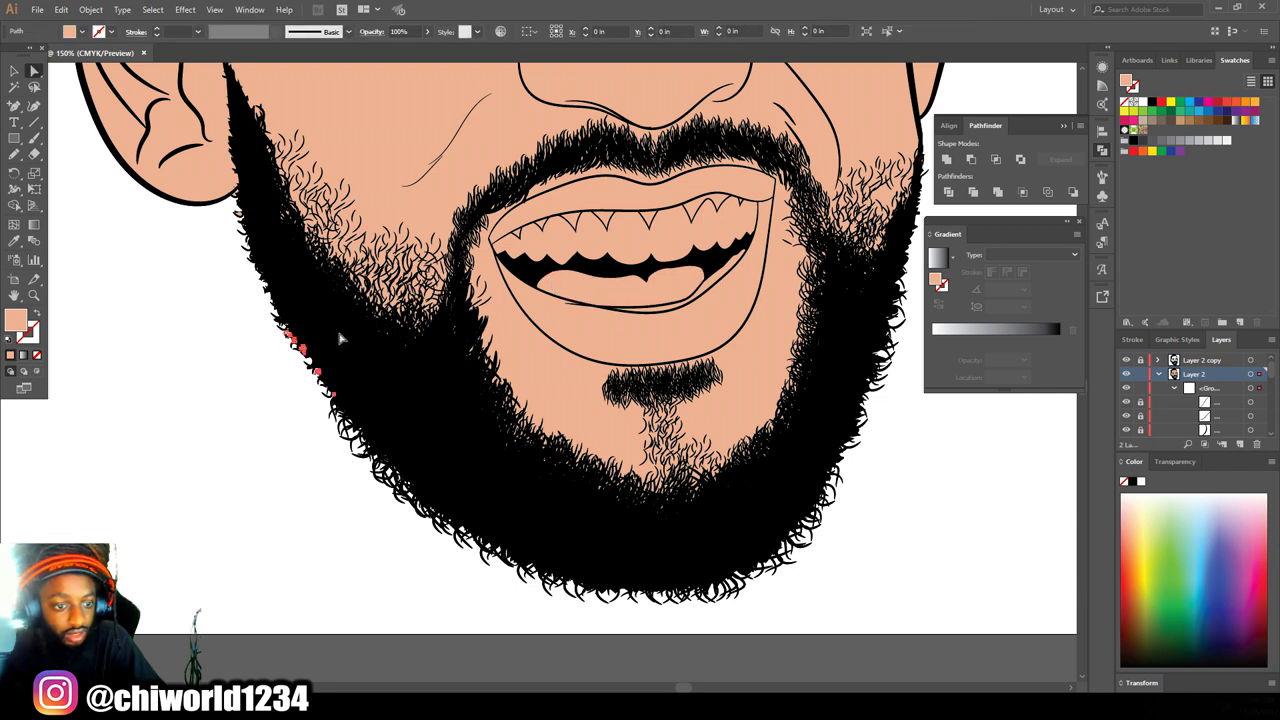
drag(248, 368, 235, 194)
key(Delete)
drag(259, 421, 301, 324)
key(Delete)
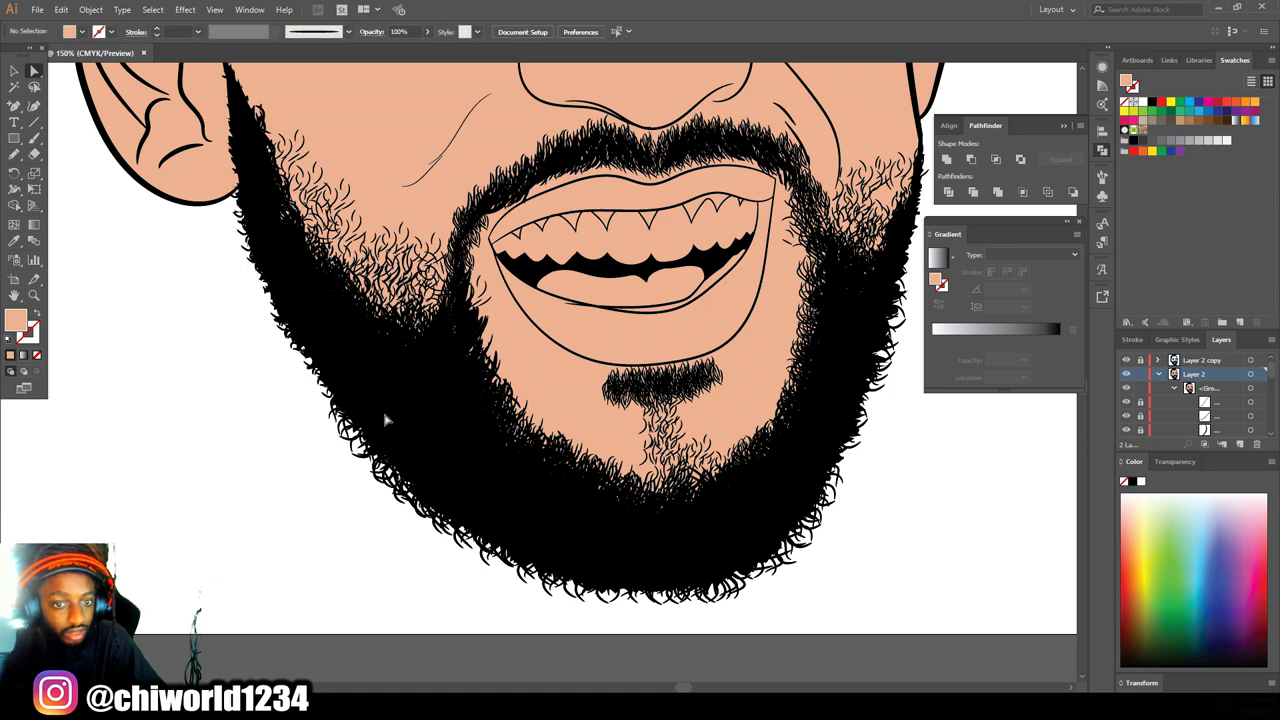
Step: Isolate the face group, fill the right eye's whites and the upper teeth with light grey, and leave isolation mode
key(ctrl+minus)
key(ctrl+minus)
key(ctrl+minus)
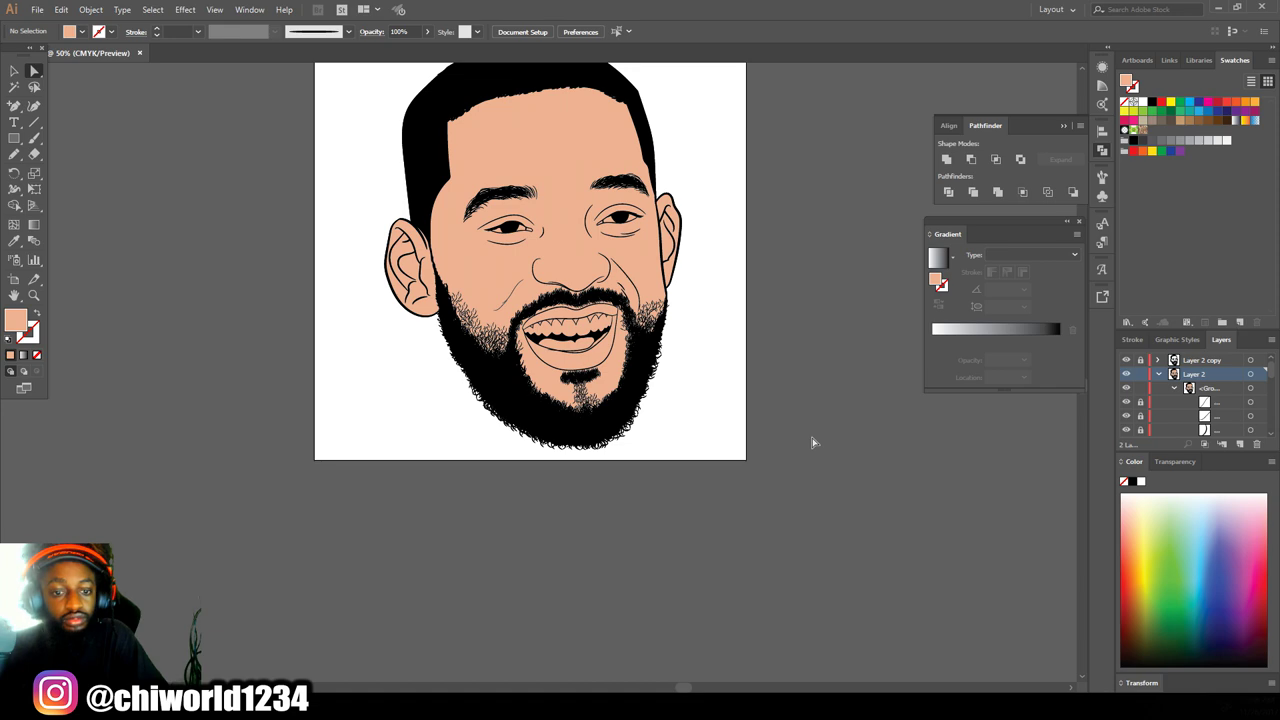
scroll(813, 440, up, 5)
scroll(813, 431, down, 2)
click(14, 71)
key(ctrl+plus)
key(ctrl+plus)
key(ctrl+plus)
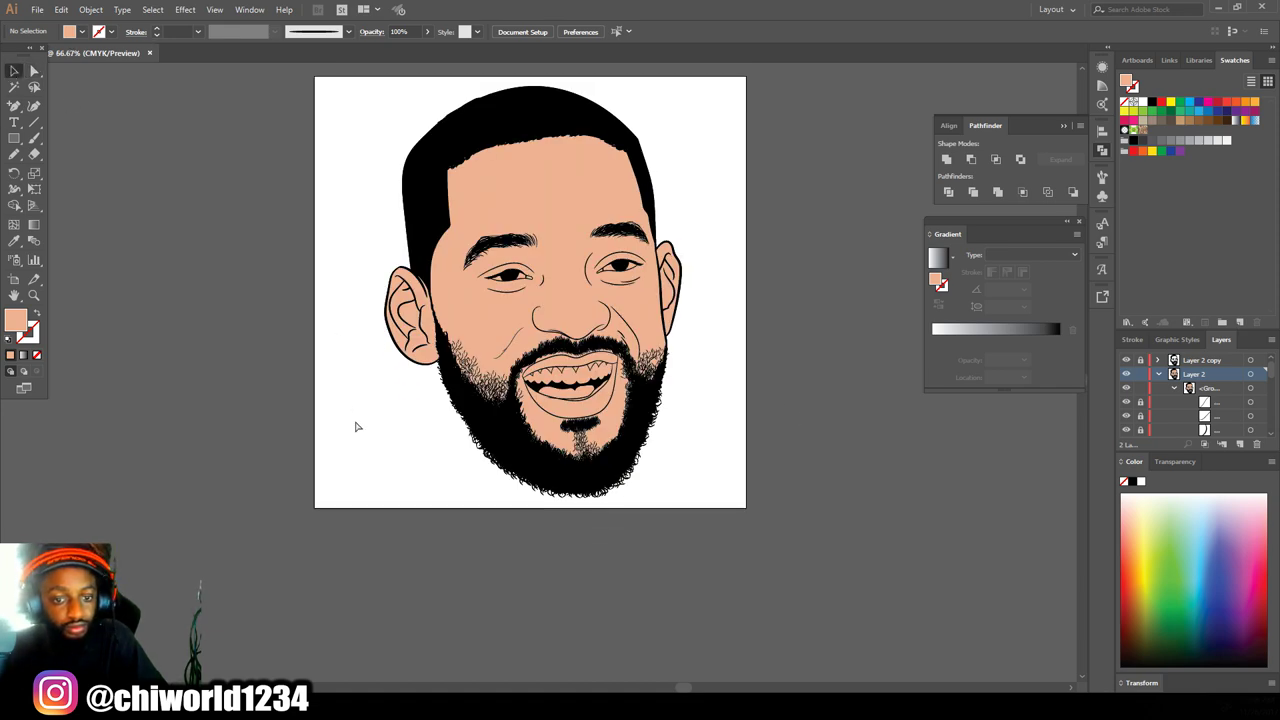
scroll(413, 390, up, 2)
scroll(816, 281, up, 1)
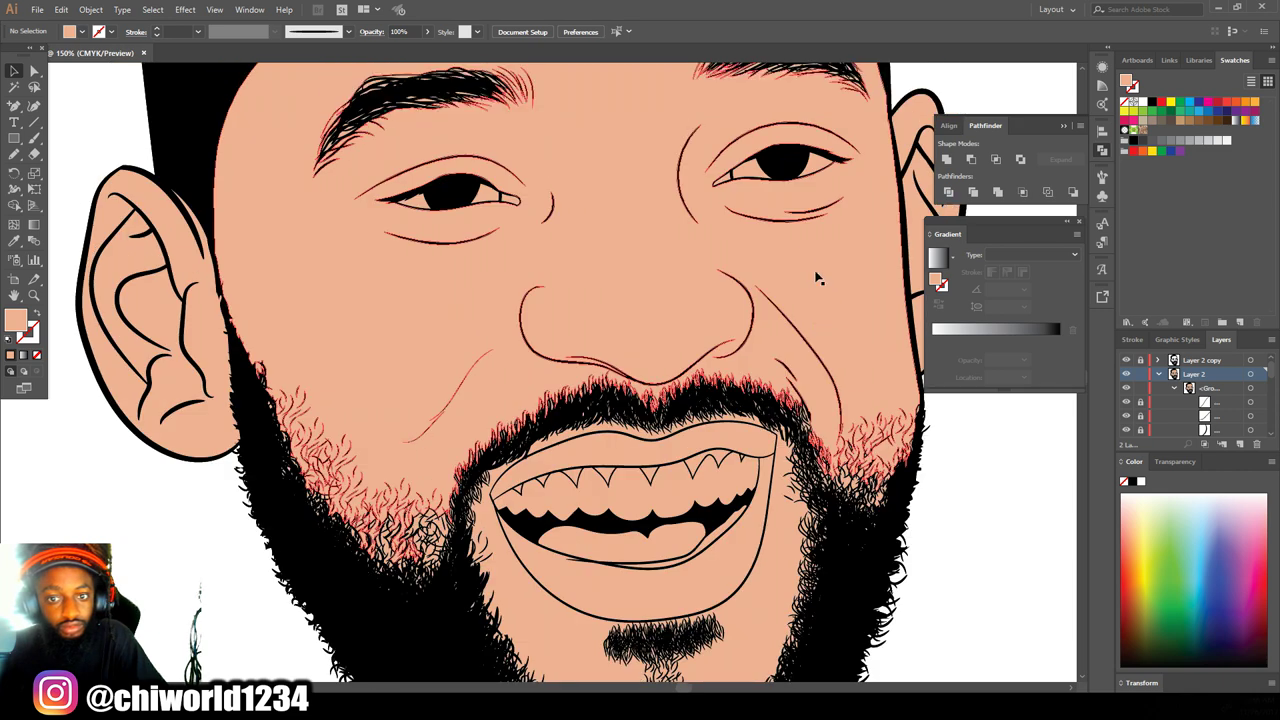
right_click(818, 170)
click(872, 246)
click(814, 172)
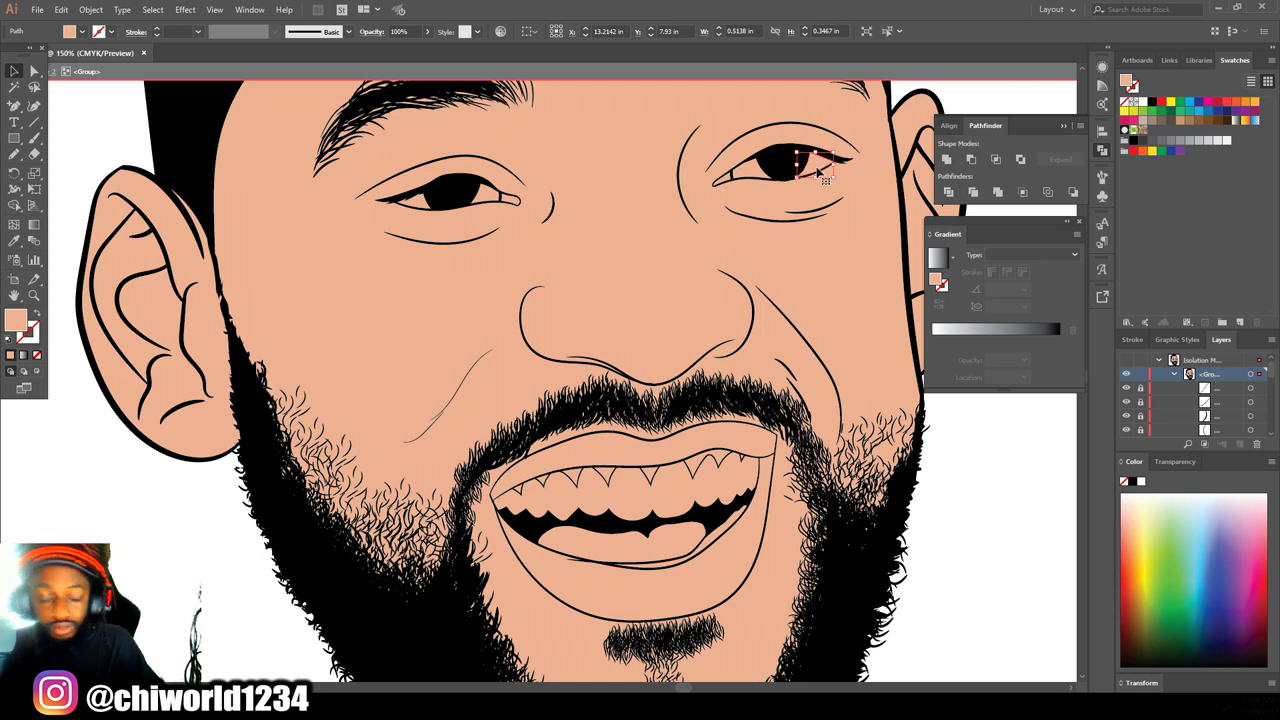
shift+click(759, 154)
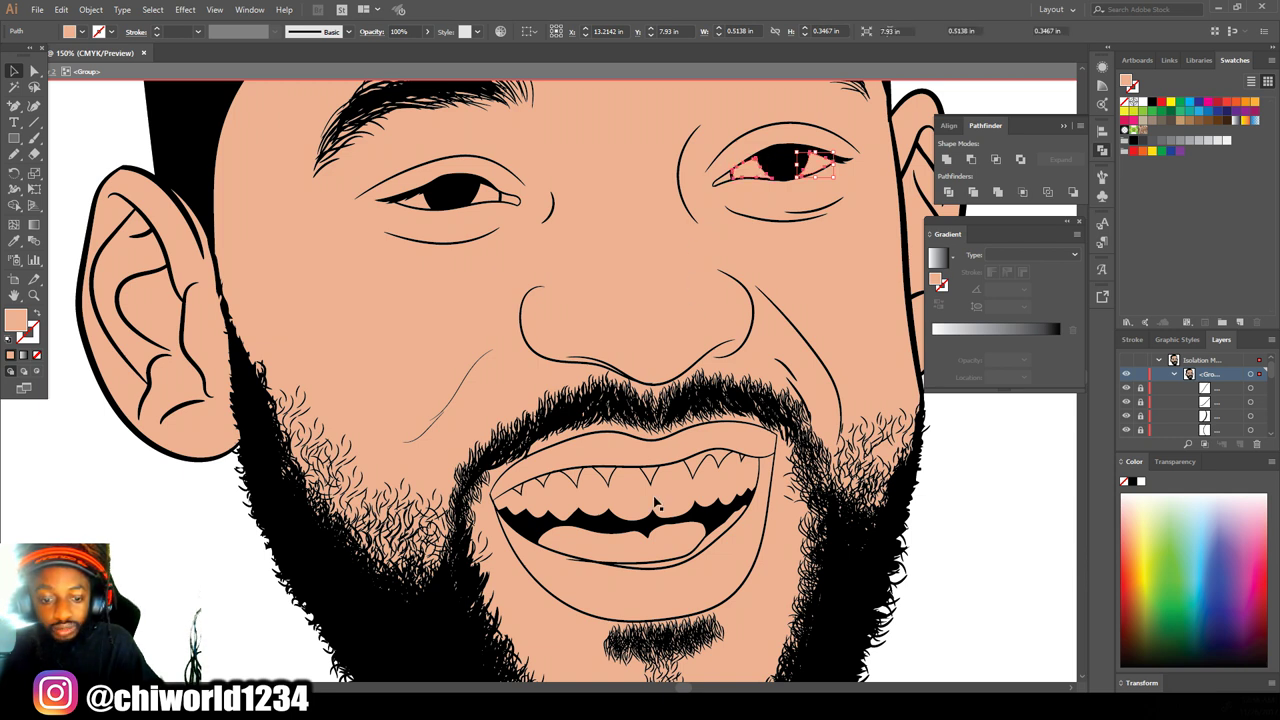
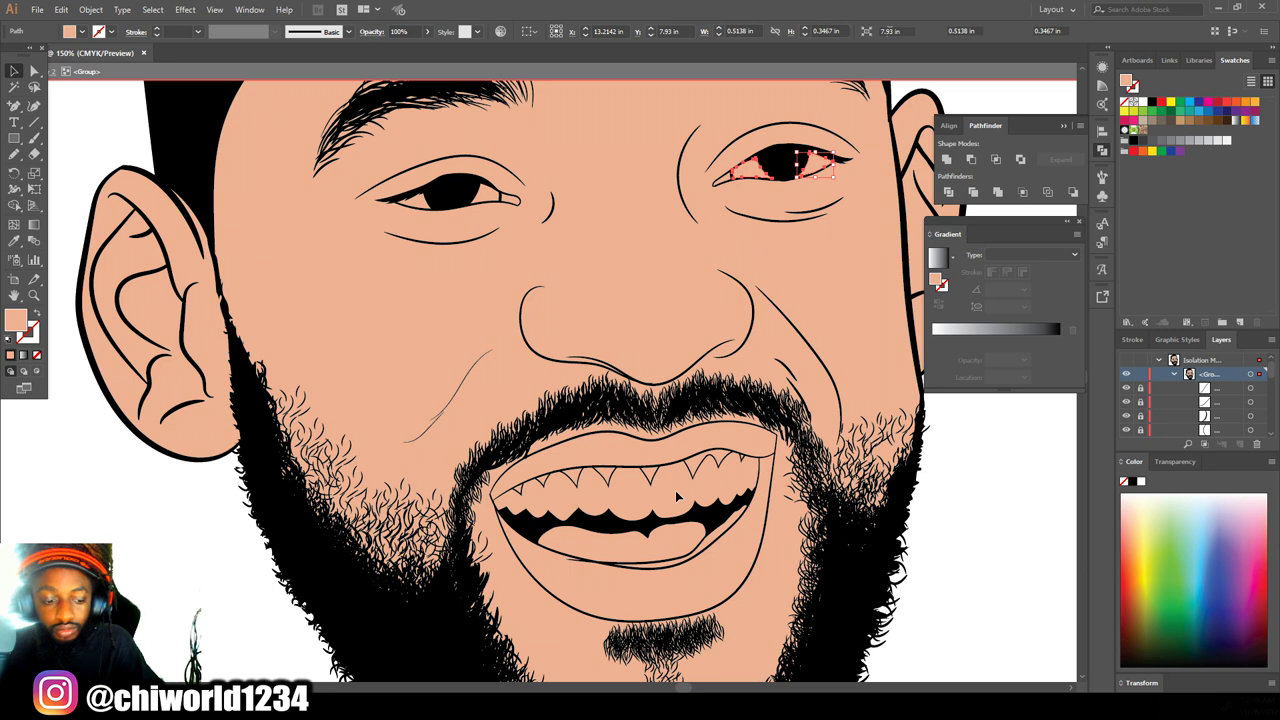
shift+click(676, 496)
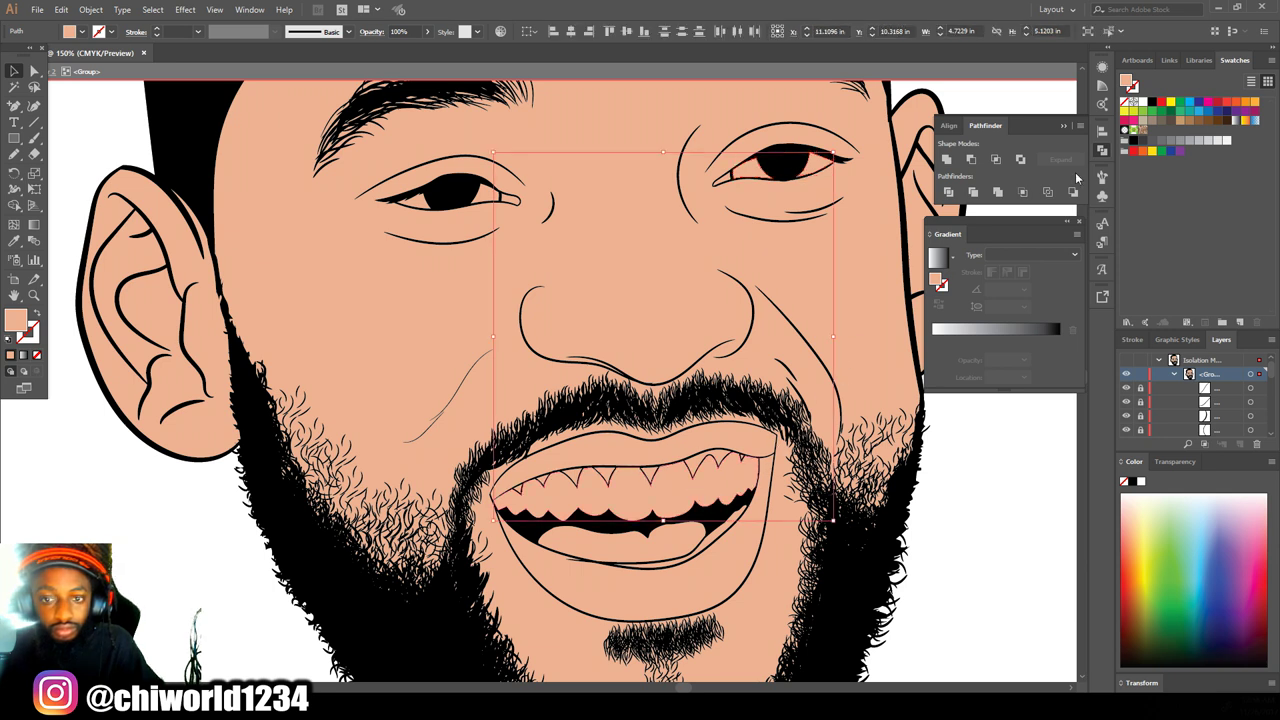
click(1228, 141)
double_click(1057, 540)
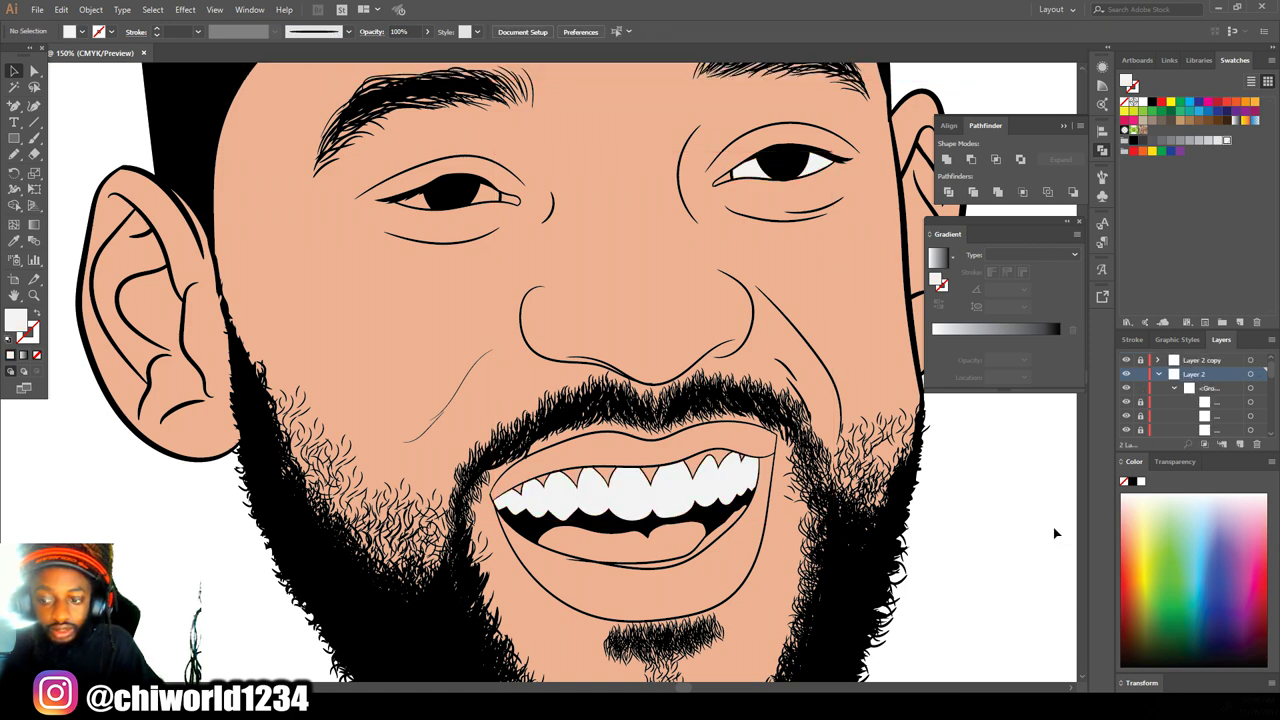
Step: Fill the remaining white of the left eye and the lower teeth with the same light grey inside the group
double_click(495, 195)
shift+click(724, 535)
click(1228, 141)
click(1054, 643)
Step: Select the inner corners of both eyes and fill them with pink
drag(600, 250, 625, 249)
click(531, 199)
shift+click(747, 179)
double_click(16, 320)
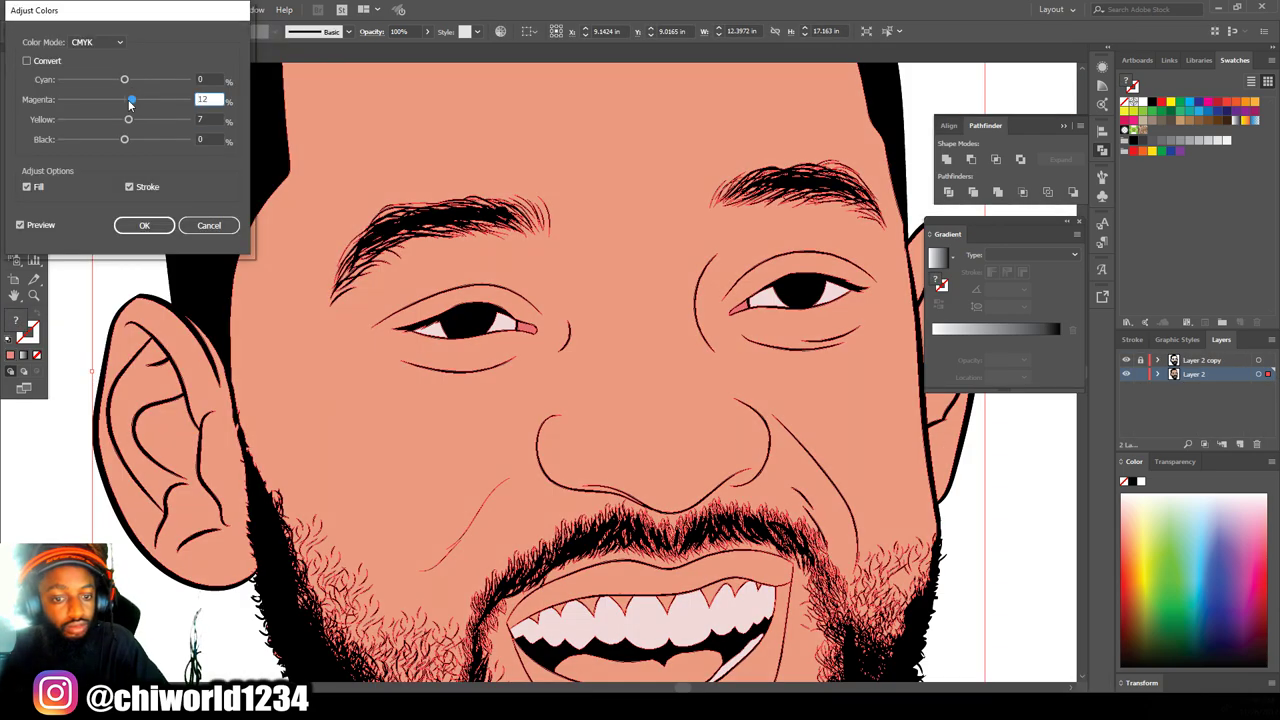
Step: Adjust the colour artwork's CMYK balance with magenta at 12% and yellow at 7%, and leave group isolation
drag(128, 80, 131, 83)
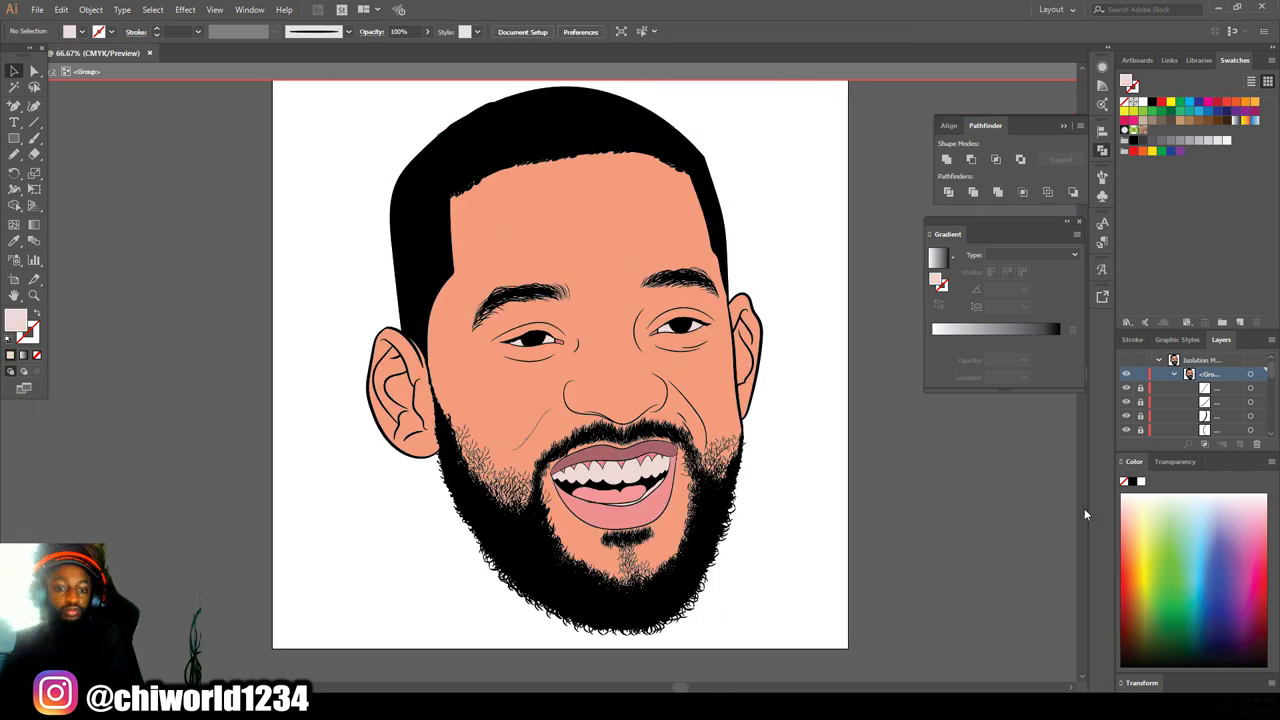
double_click(931, 510)
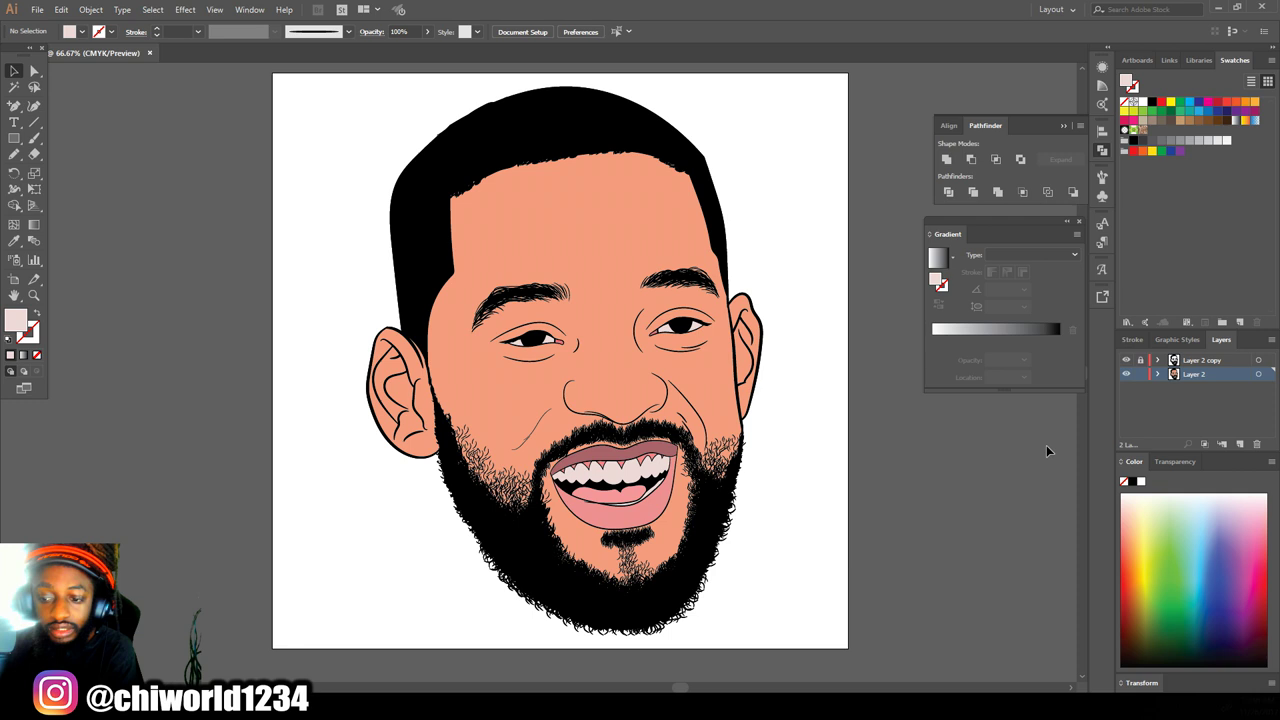
Step: Duplicate Layer 2, lock and hide the original, and make Layer 2 copy 2 the active layer
drag(1192, 377, 1240, 445)
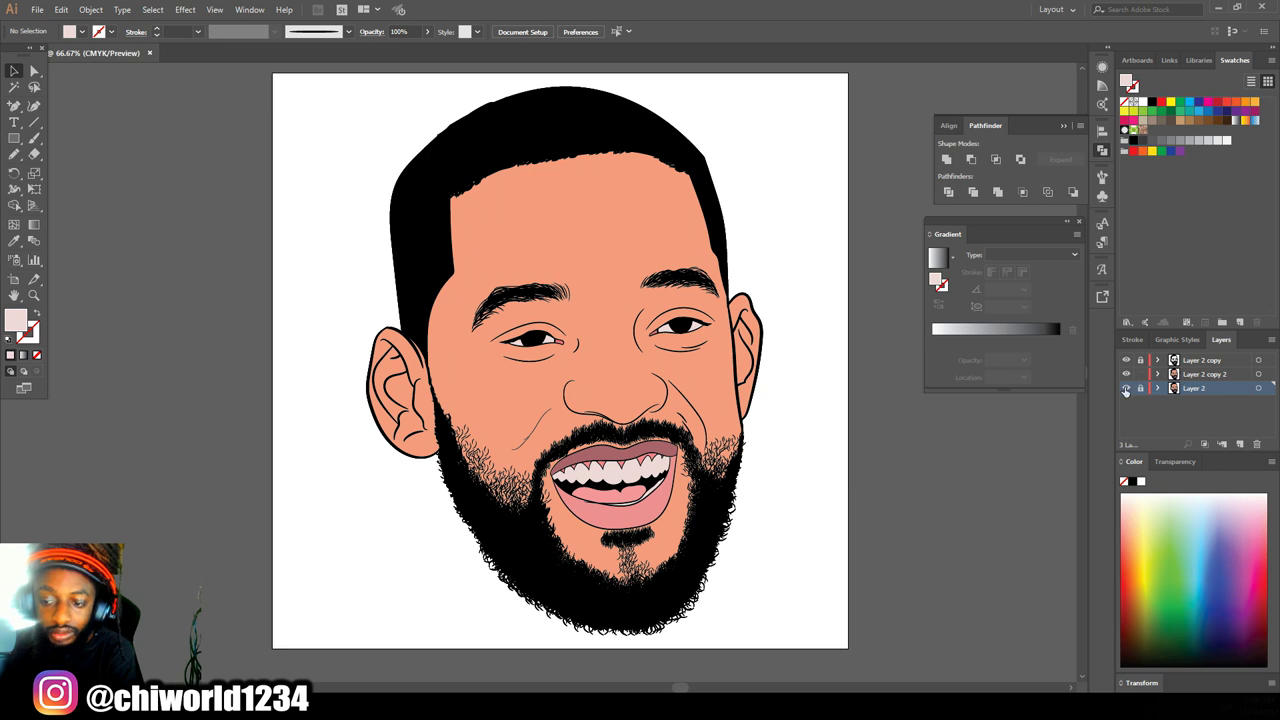
click(1126, 389)
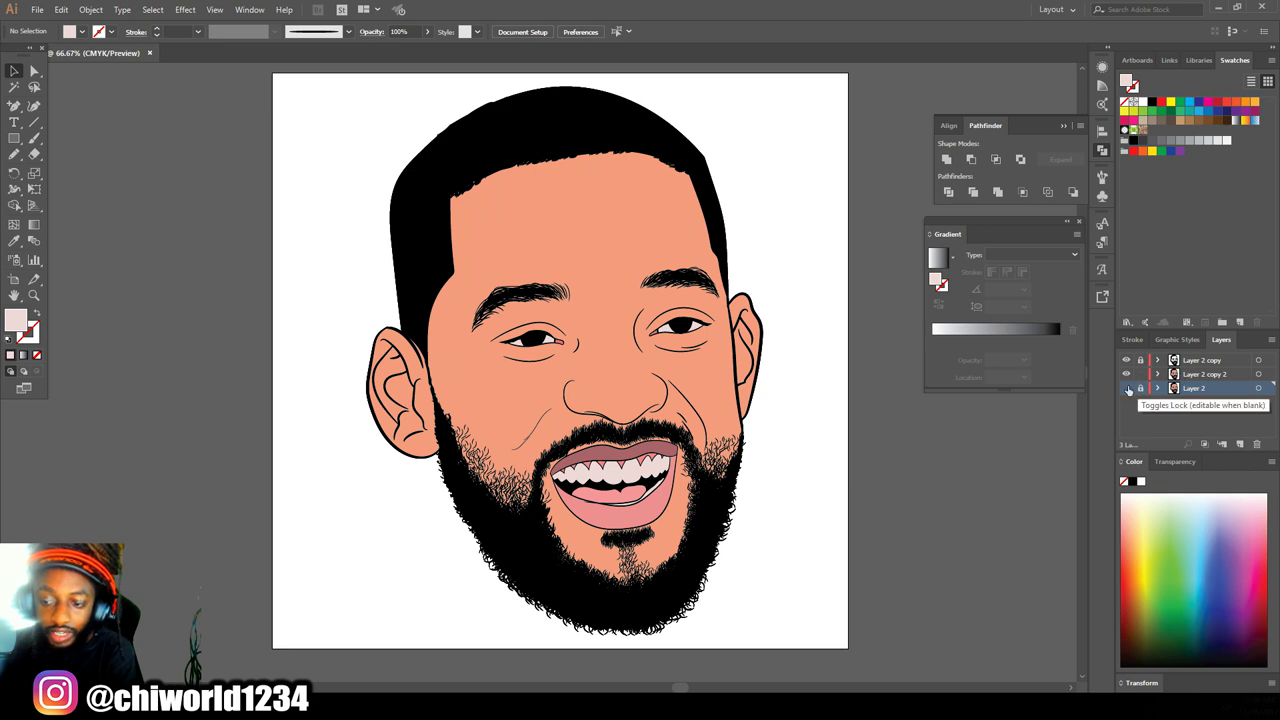
click(1192, 379)
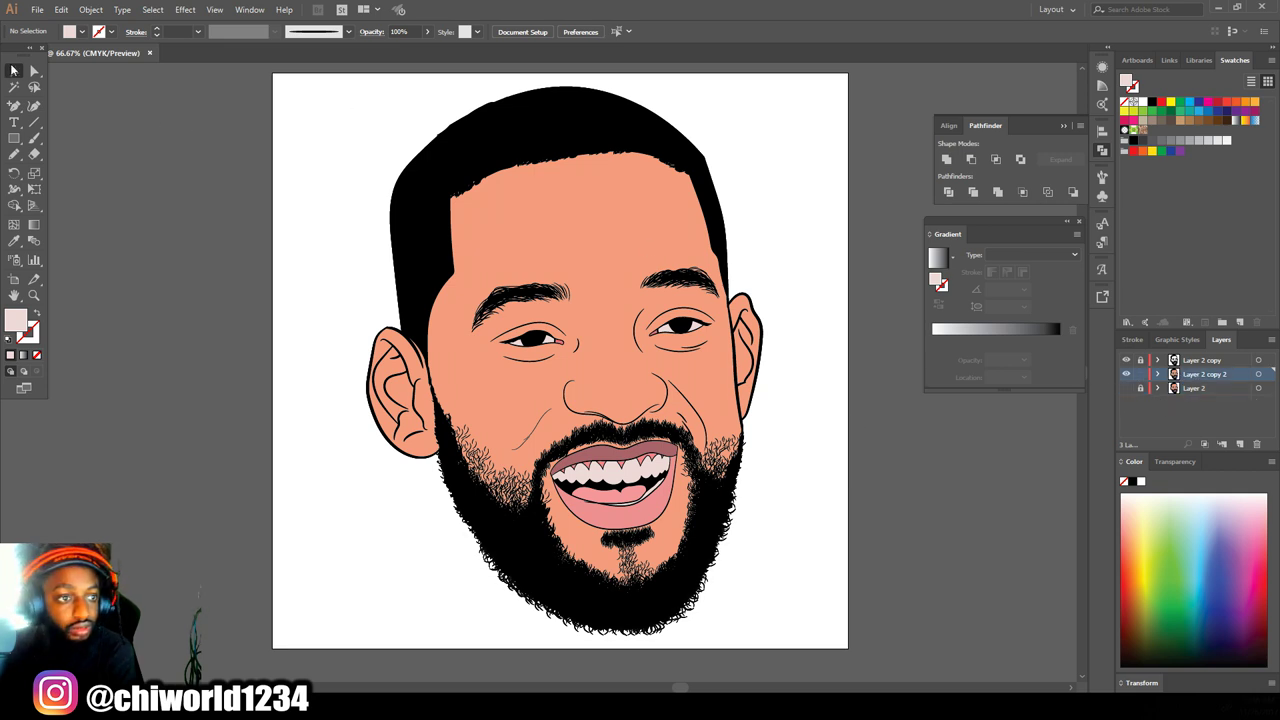
click(33, 71)
drag(380, 109, 751, 240)
key(Delete)
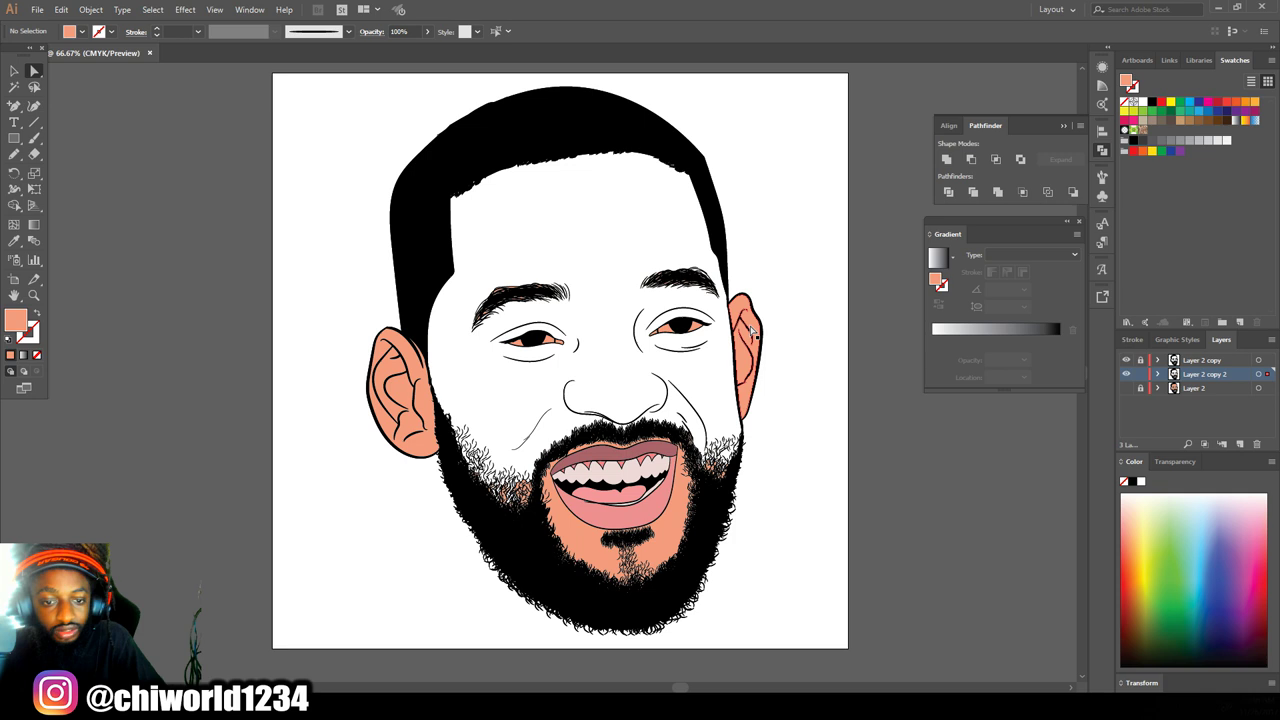
key(ctrl+z)
key(ctrl+z)
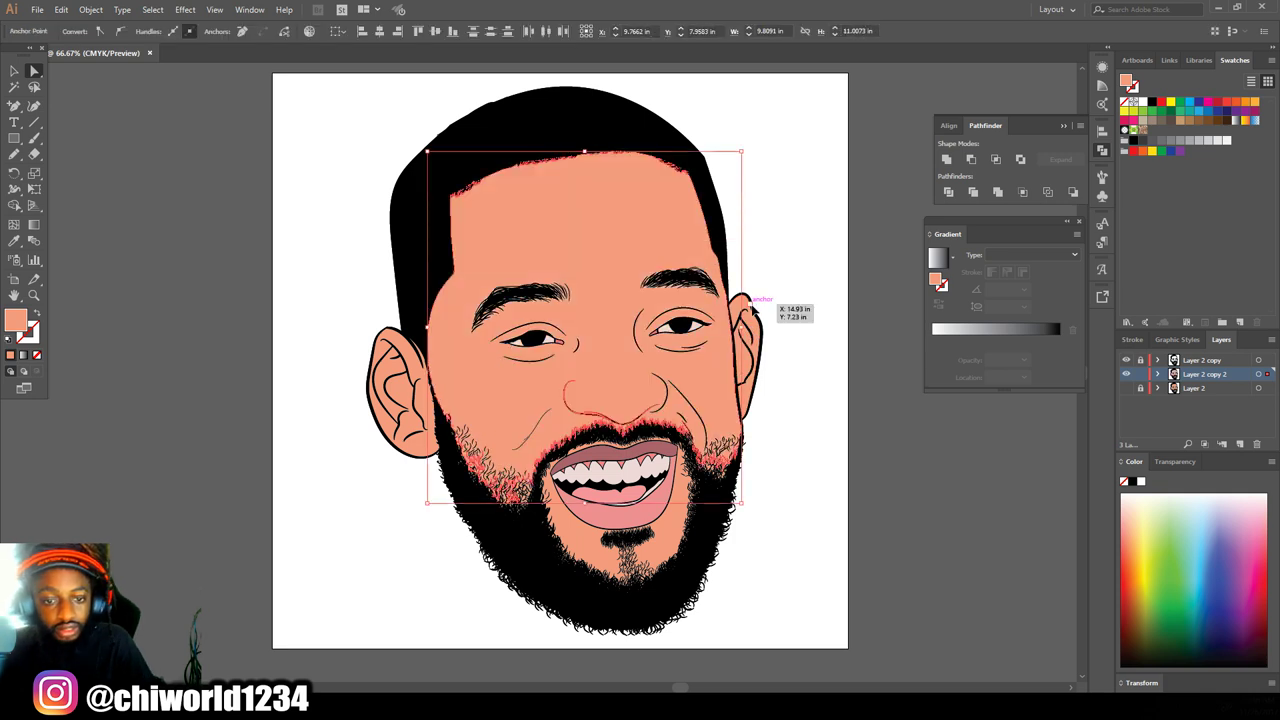
click(803, 222)
Step: Delete the large skin-coloured shapes of the face, both ears and the chin area from Layer 2 copy 2
click(567, 242)
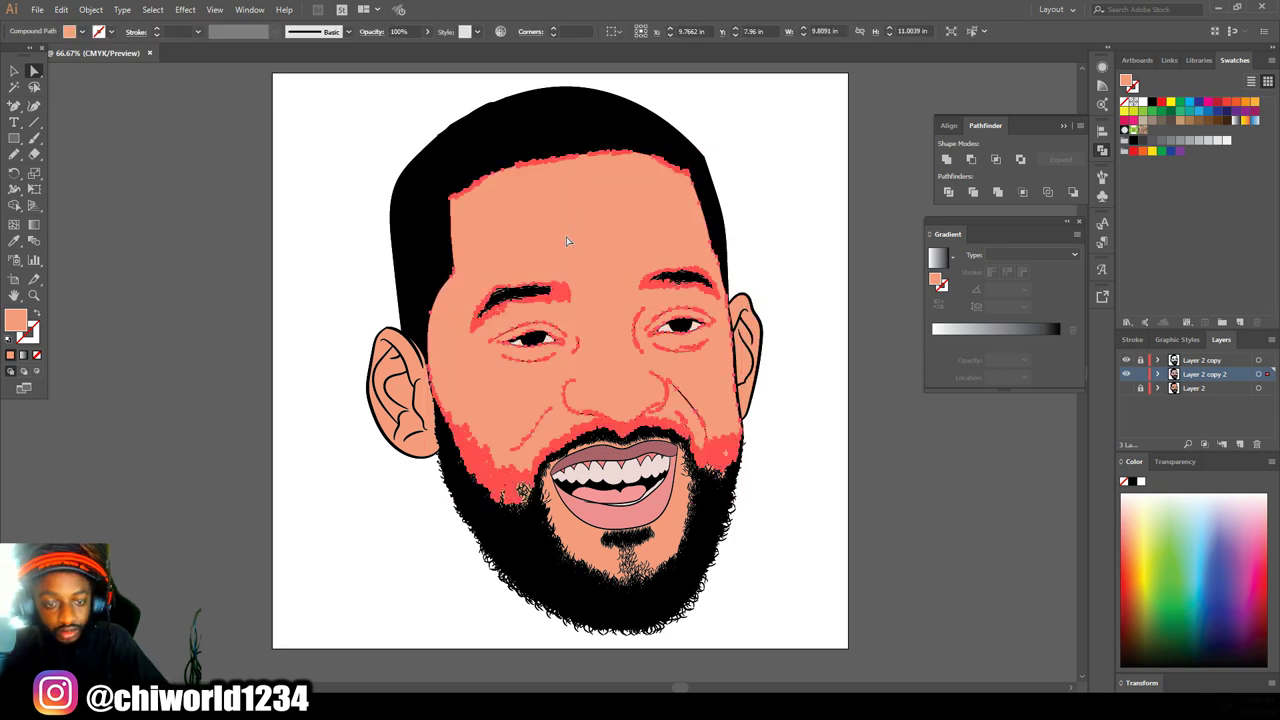
key(Delete)
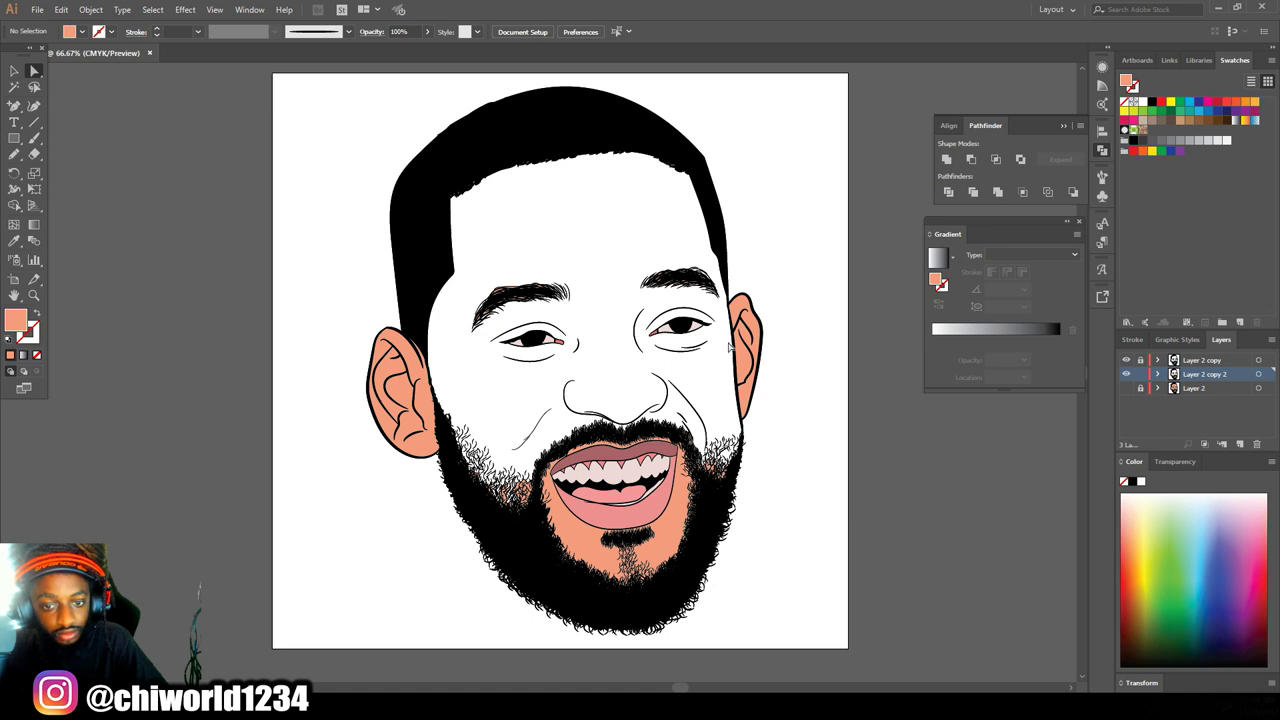
click(743, 357)
key(Delete)
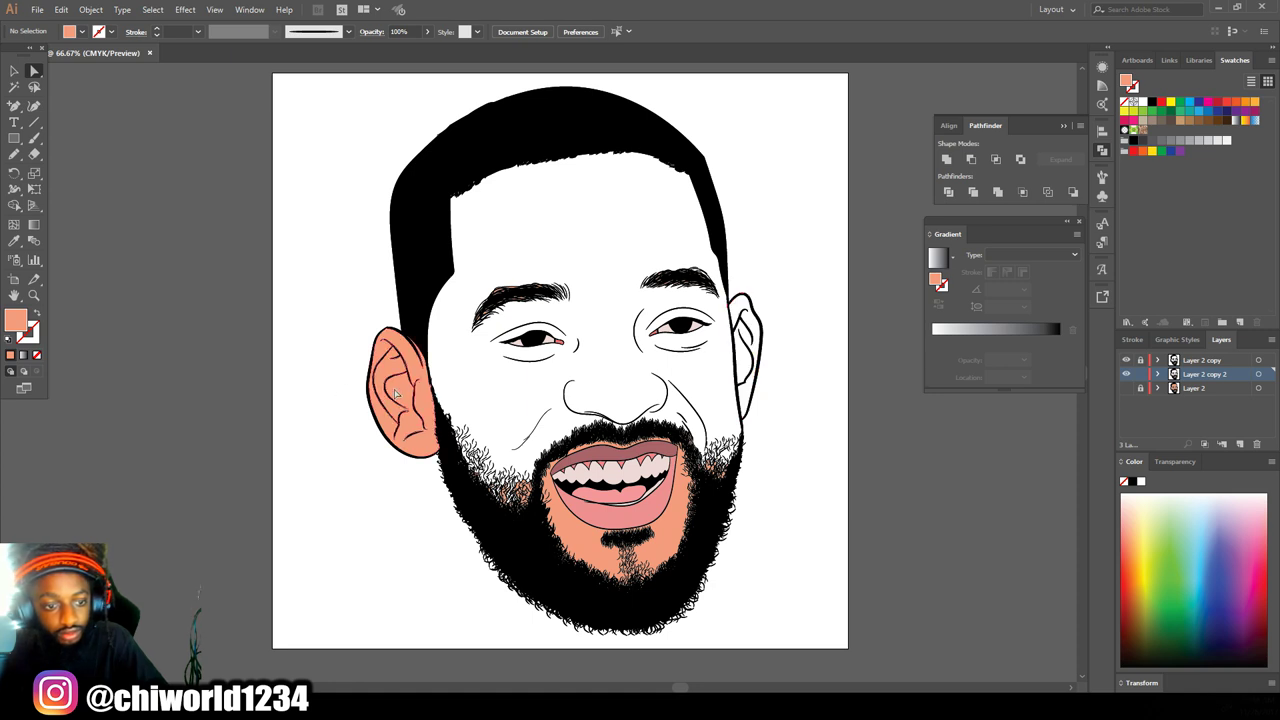
key(Delete)
click(580, 539)
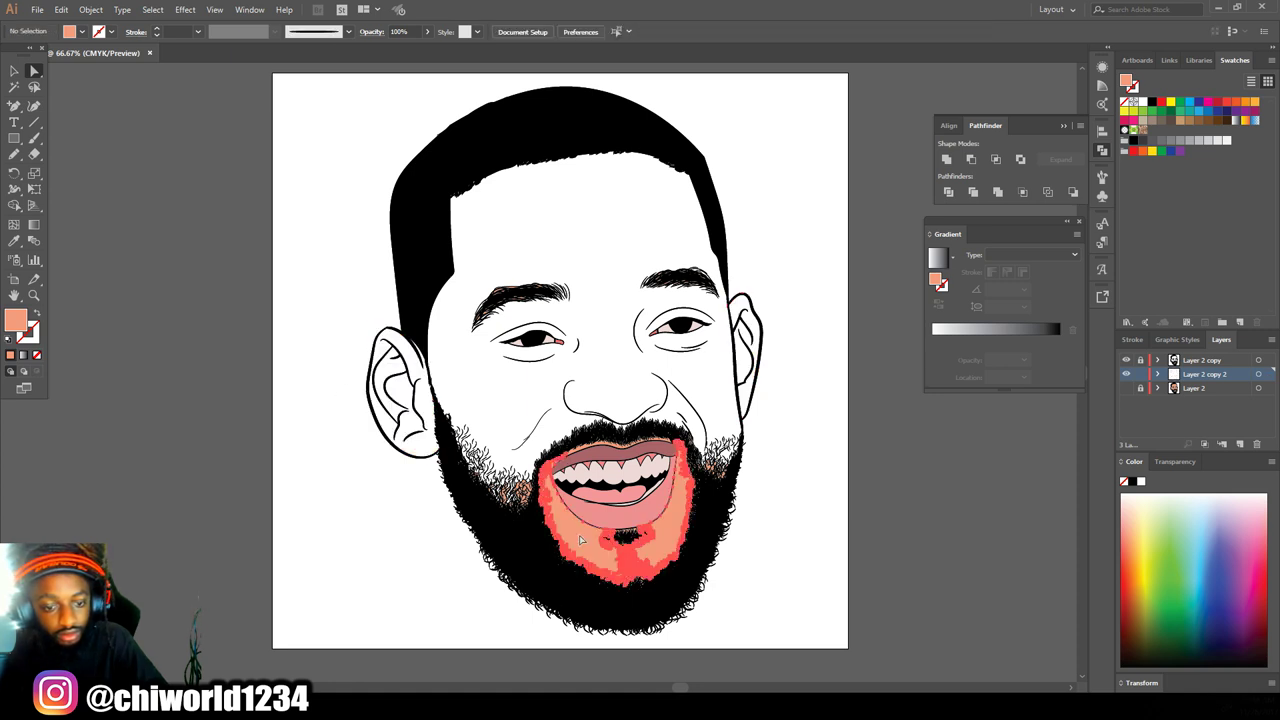
key(Delete)
Step: Delete the leftover skin-coloured slivers between the hairs of the left cheek beard on Layer 2 copy 2
drag(412, 569, 541, 435)
key(Delete)
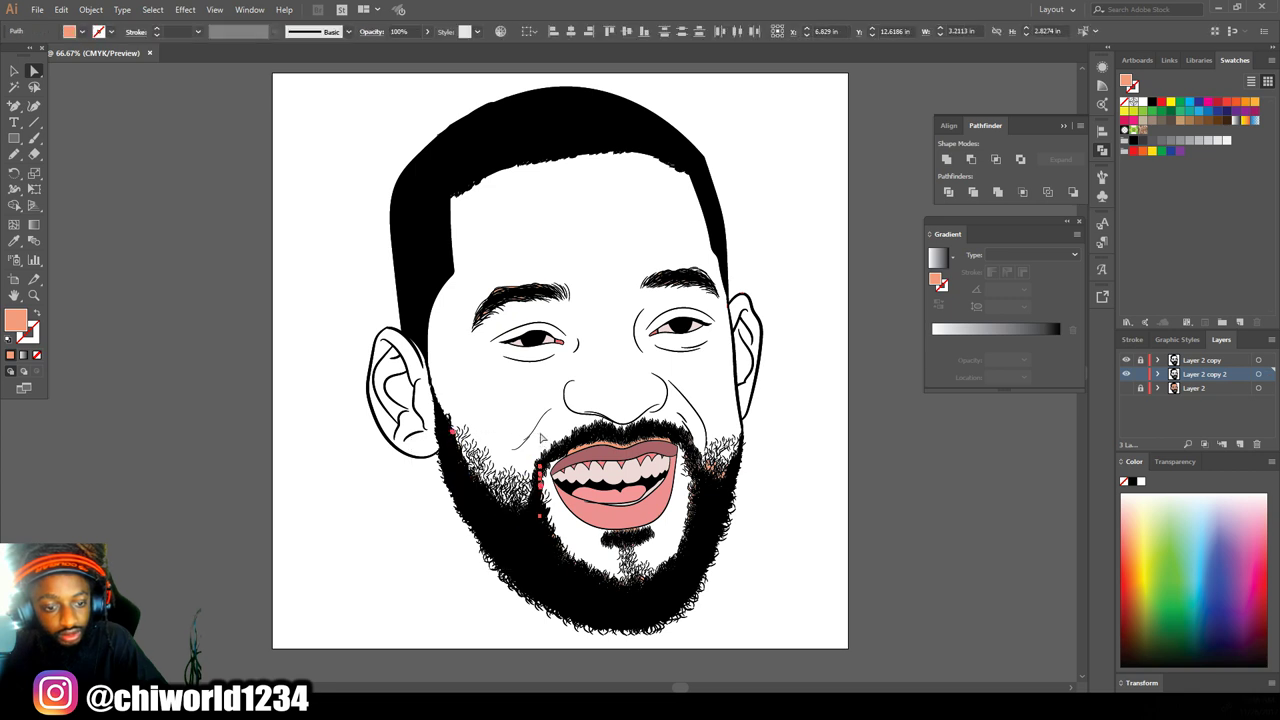
scroll(502, 455, down, 2)
drag(474, 553, 877, 456)
drag(443, 524, 550, 338)
key(Delete)
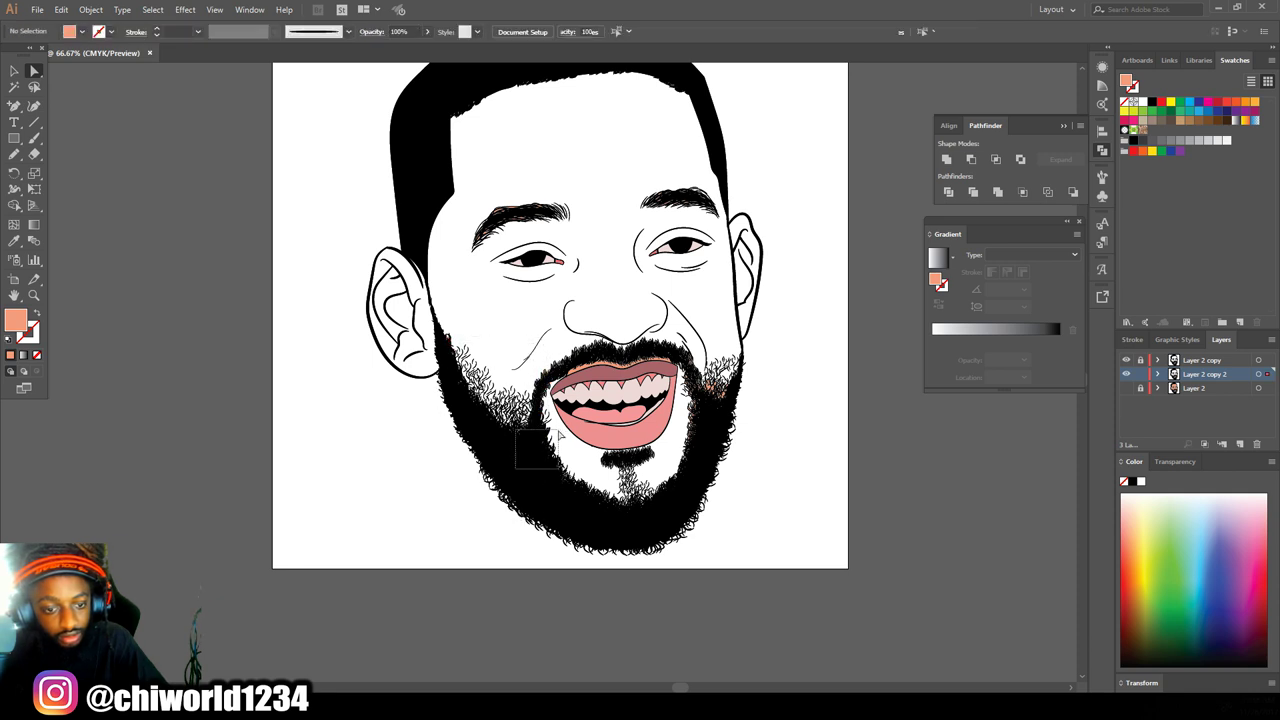
Step: Delete the leftover skin-coloured pieces in the right cheek beard and the right half of the moustache
drag(686, 470, 746, 400)
key(Delete)
scroll(744, 404, up, 4)
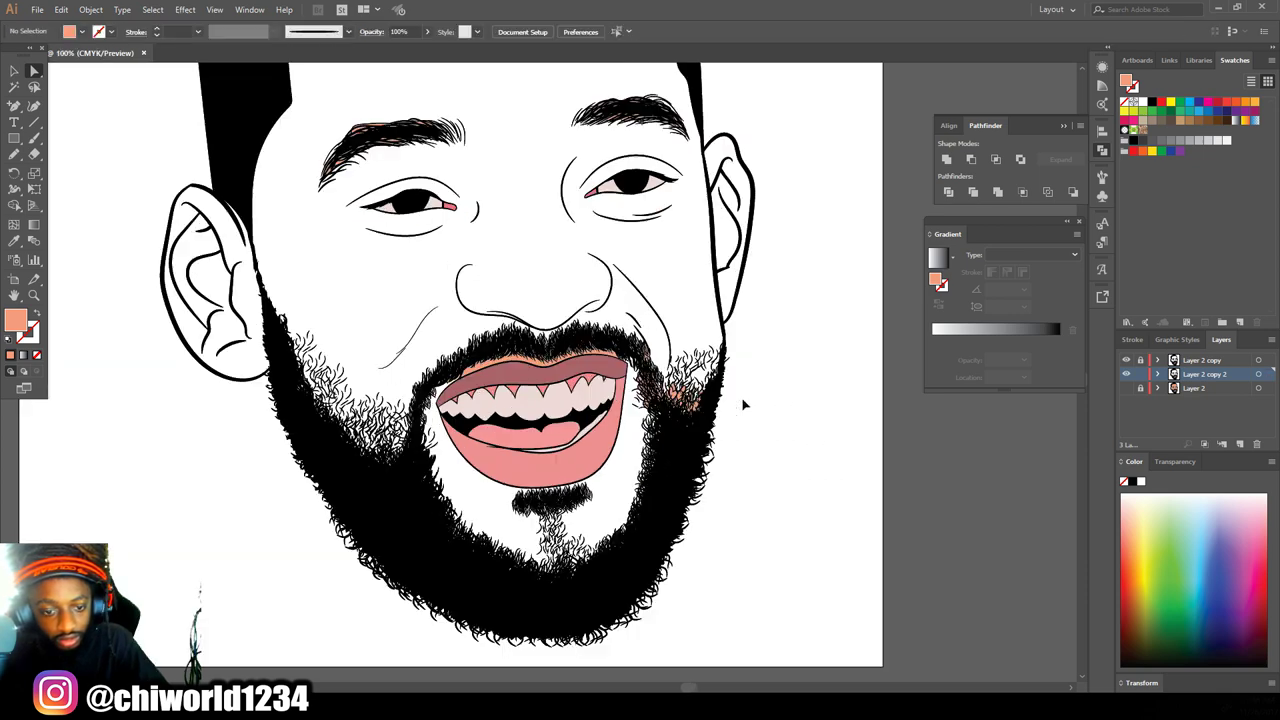
scroll(742, 402, down, 2)
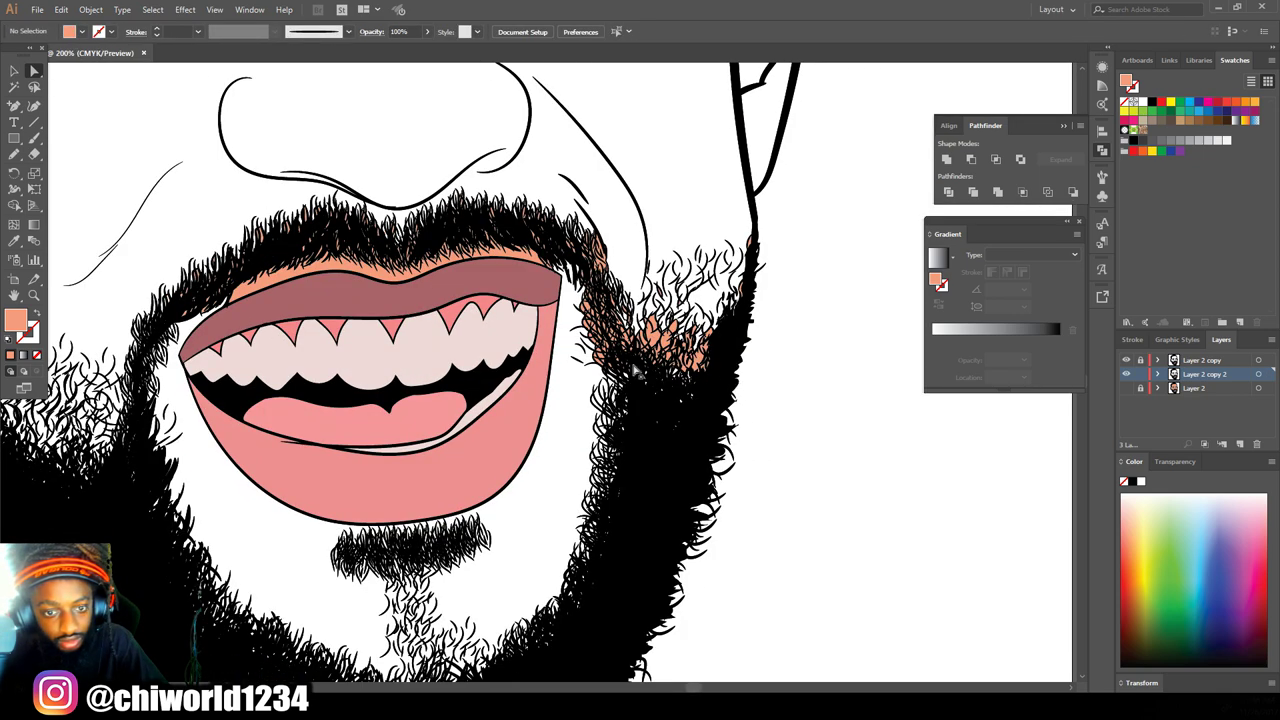
drag(750, 165, 869, 150)
key(Delete)
key(Delete)
scroll(509, 171, up, 2)
drag(509, 171, 631, 320)
key(Delete)
key(Delete)
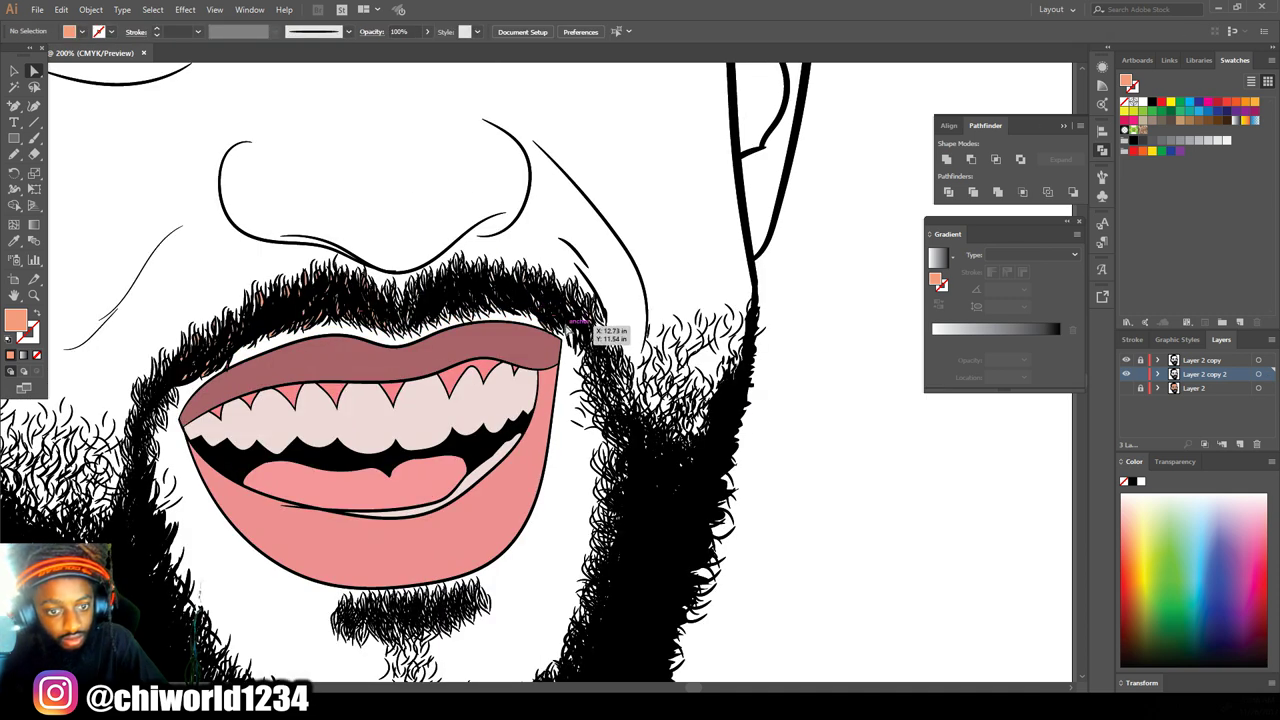
Step: Delete the leftover skin-coloured slivers between the hairs of the moustache's left half, keeping the lips and teeth
drag(145, 320, 218, 353)
key(Delete)
key(Delete)
drag(143, 342, 202, 394)
key(Delete)
key(Delete)
key(ctrl+z)
drag(147, 308, 398, 384)
scroll(336, 387, up, 2)
drag(316, 292, 389, 367)
key(Delete)
key(Delete)
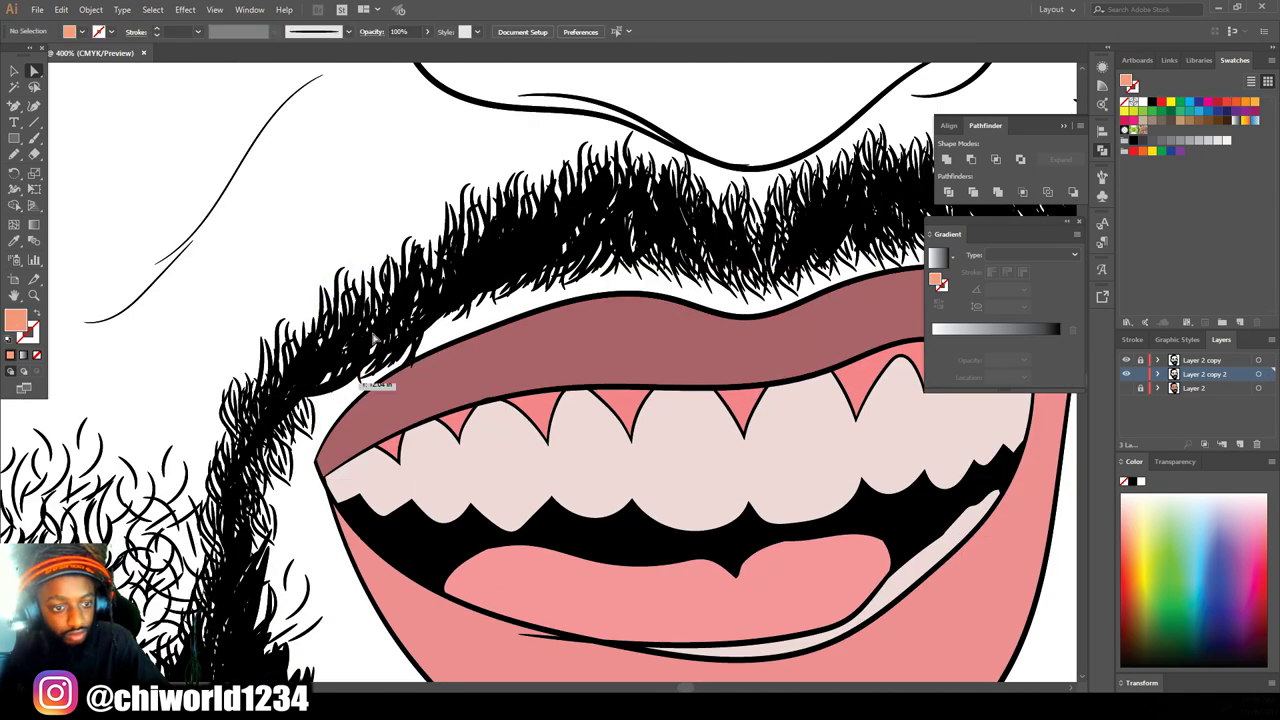
Step: Delete the leftover skin-coloured slivers between the hairs of both eyebrows, keeping the coloured eyes
key(ctrl+minus)
key(ctrl+minus)
key(ctrl+minus)
key(ctrl+minus)
key(ctrl+minus)
scroll(734, 280, up, 3)
key(ctrl+equal)
key(ctrl+equal)
drag(594, 122, 866, 278)
key(Delete)
drag(263, 222, 653, 308)
key(Delete)
drag(224, 222, 351, 338)
scroll(303, 320, down, 2)
drag(242, 639, 448, 352)
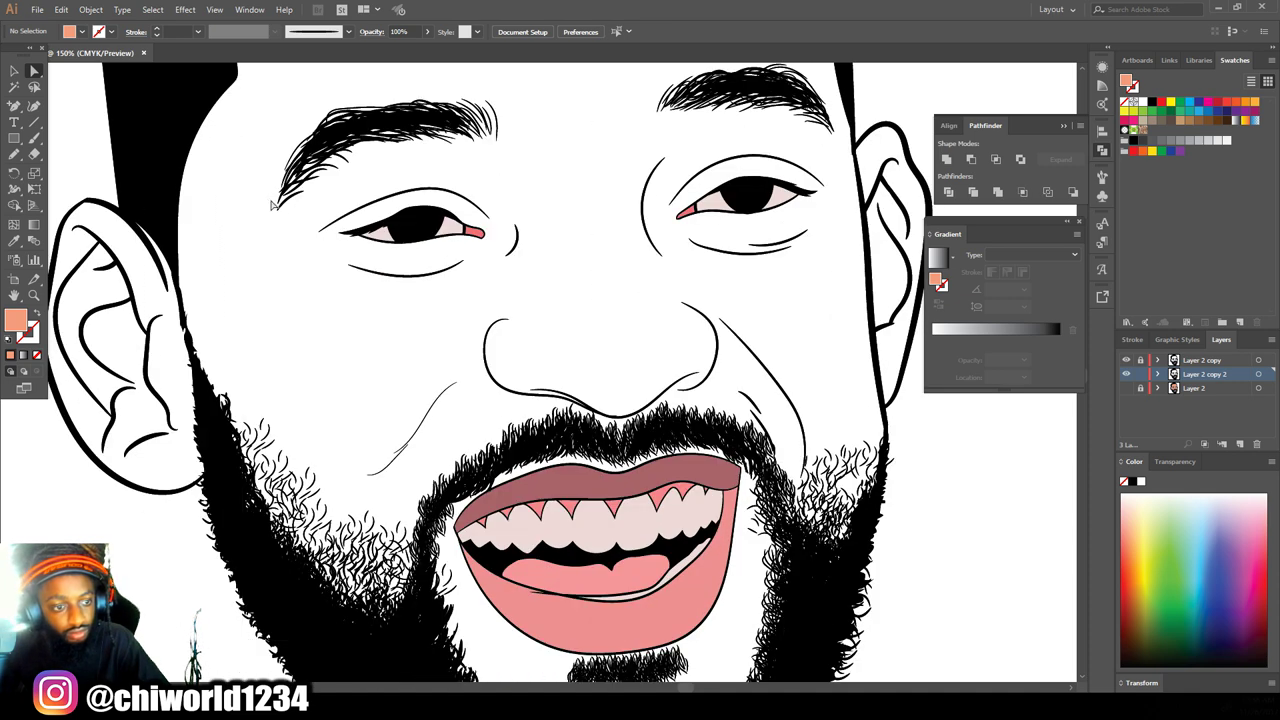
Step: Show Layer 2, lock Layer 2 copy 2, and add a new layer between the two
scroll(323, 229, down, 3)
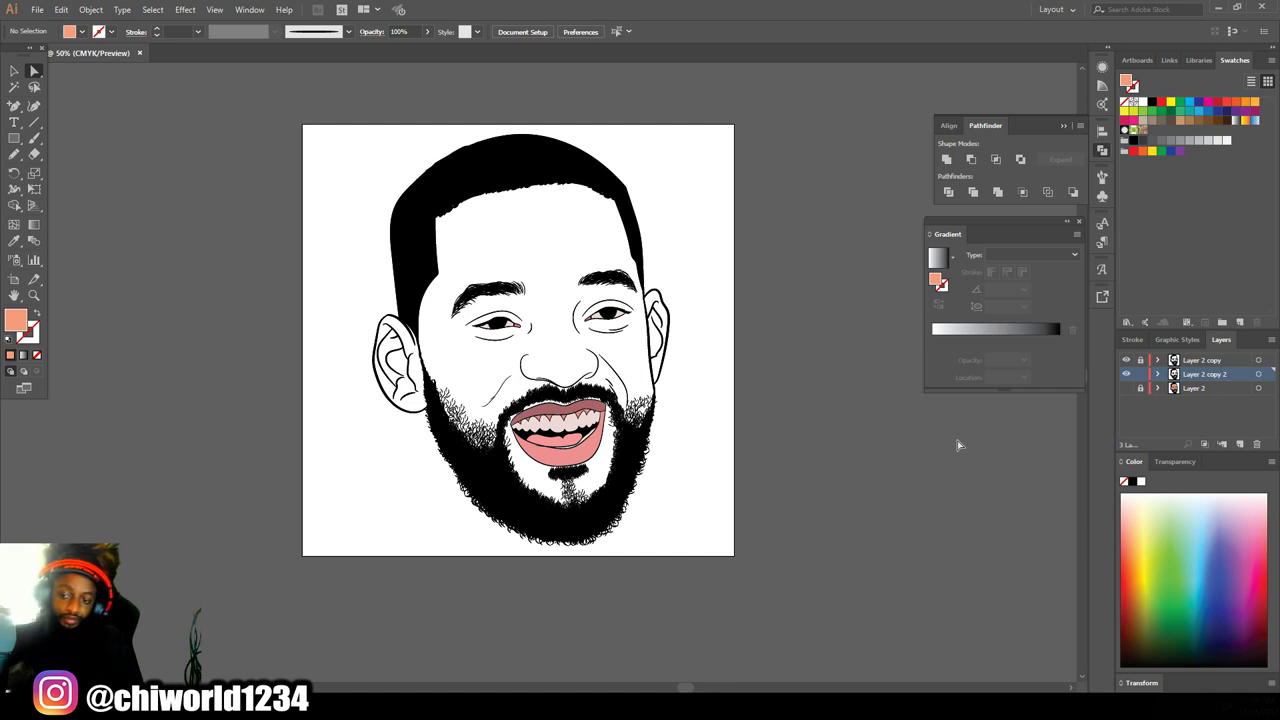
click(1126, 388)
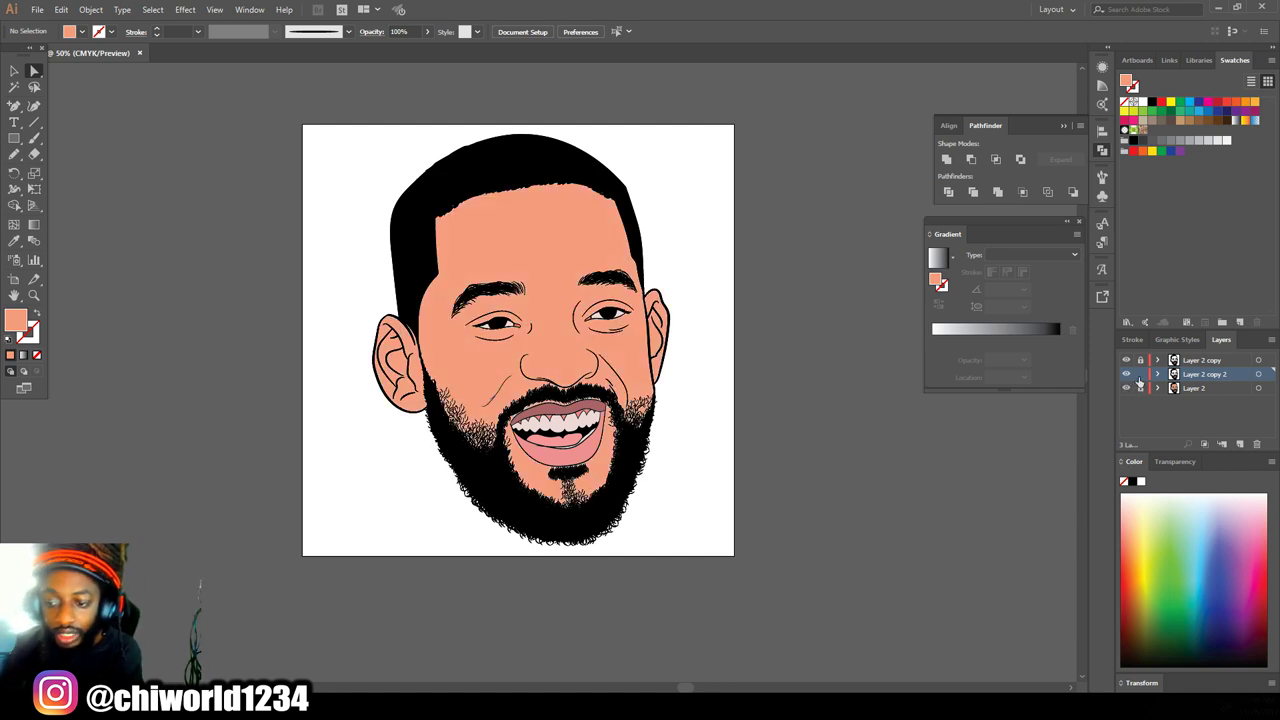
click(1141, 374)
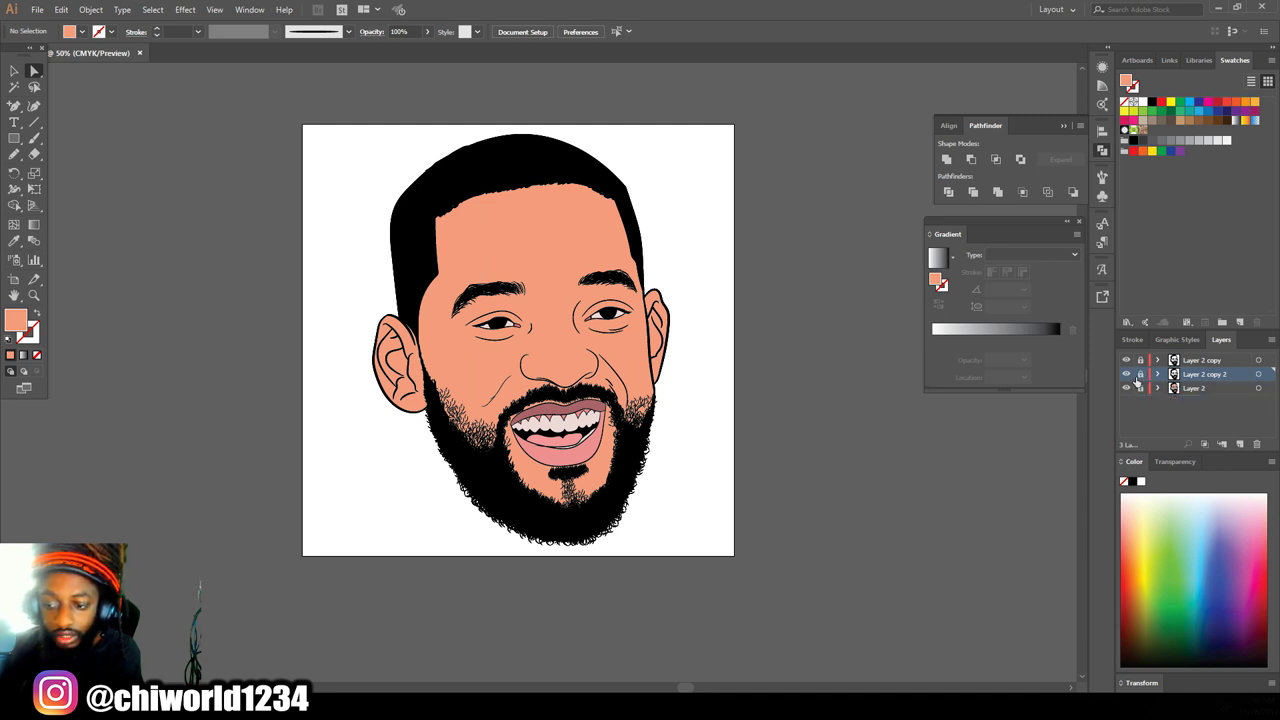
click(1240, 445)
drag(1180, 379, 1182, 395)
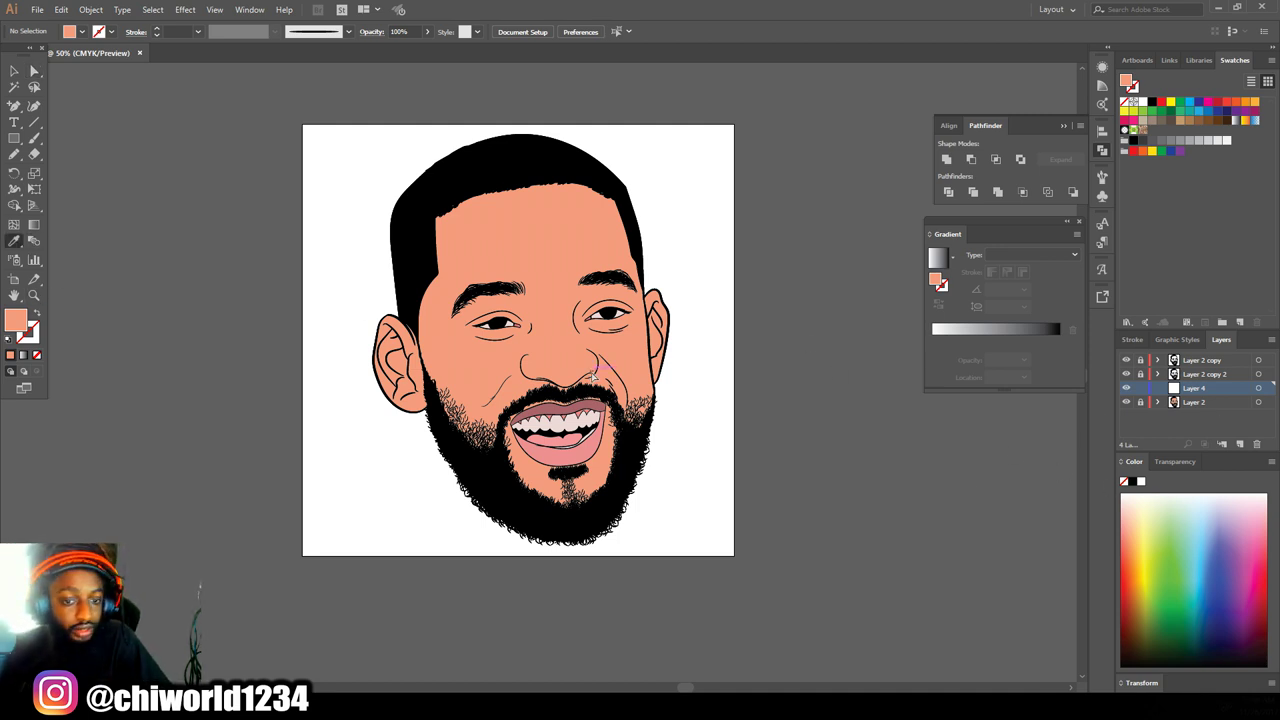
Step: Change the fill colour from the light skin tone to a darker reddish-brown shadow tone, about B56F64
scroll(592, 376, up, 2)
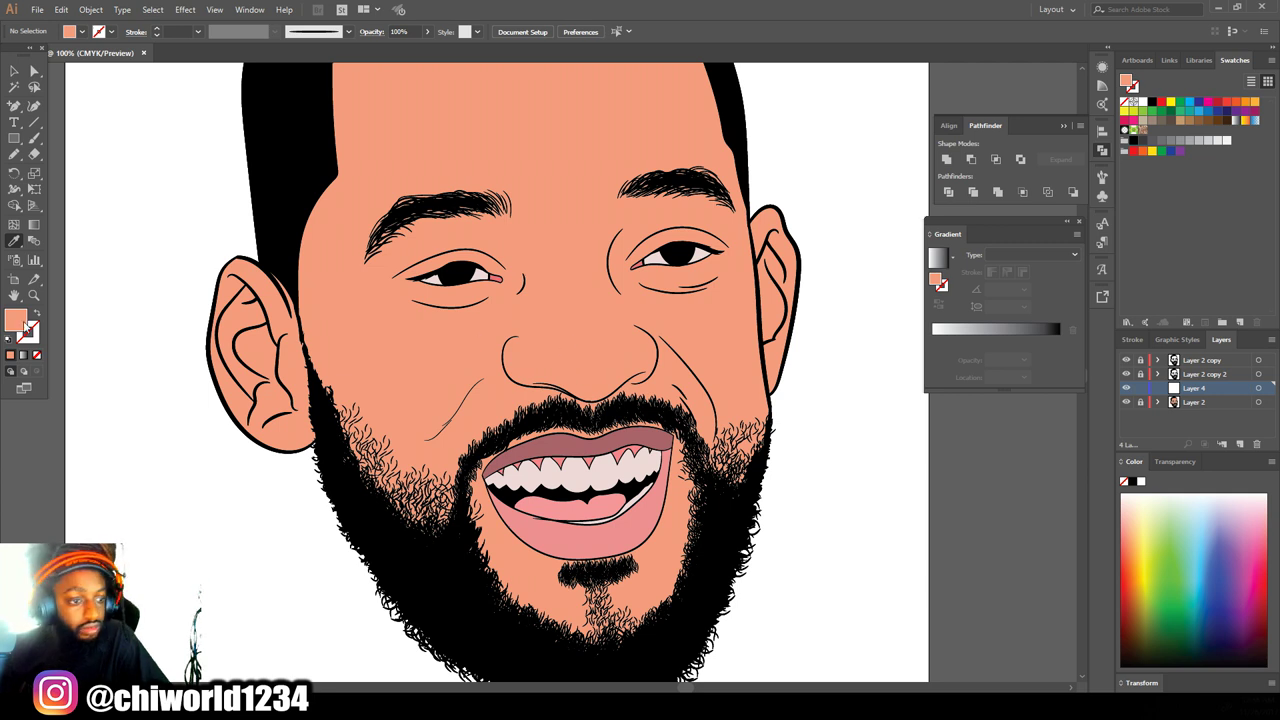
double_click(24, 324)
drag(824, 525, 828, 587)
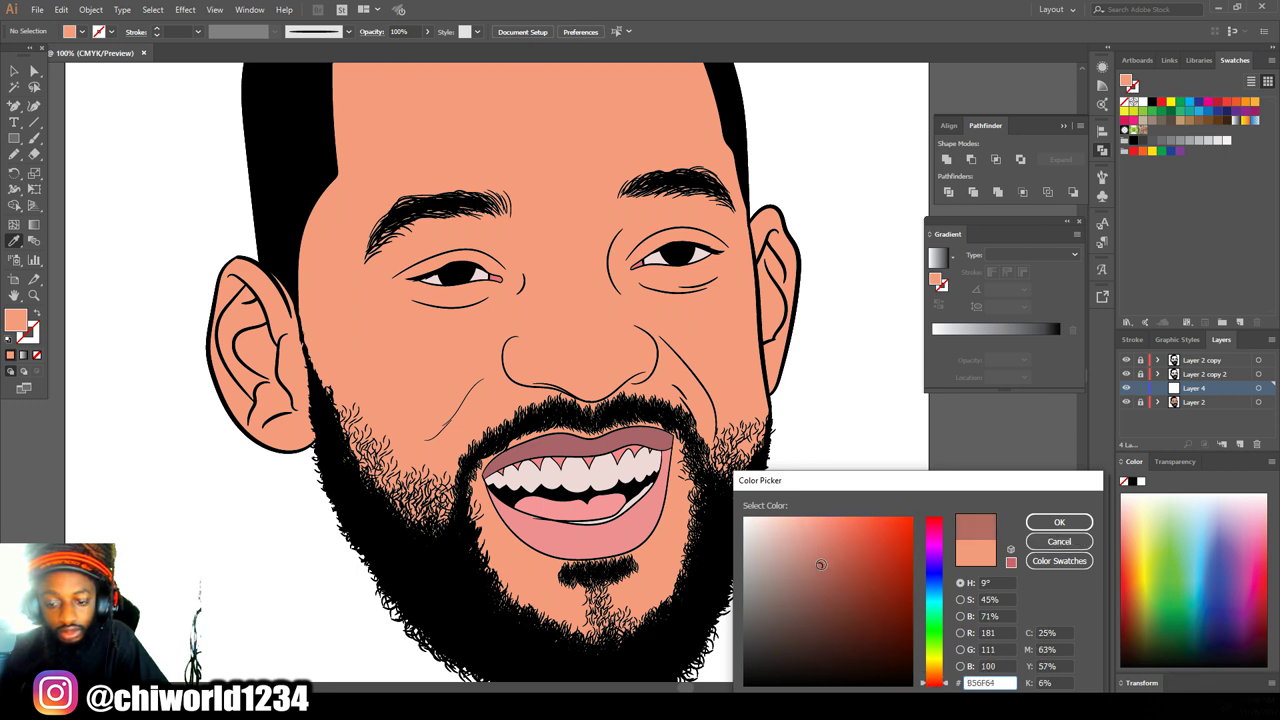
click(1059, 522)
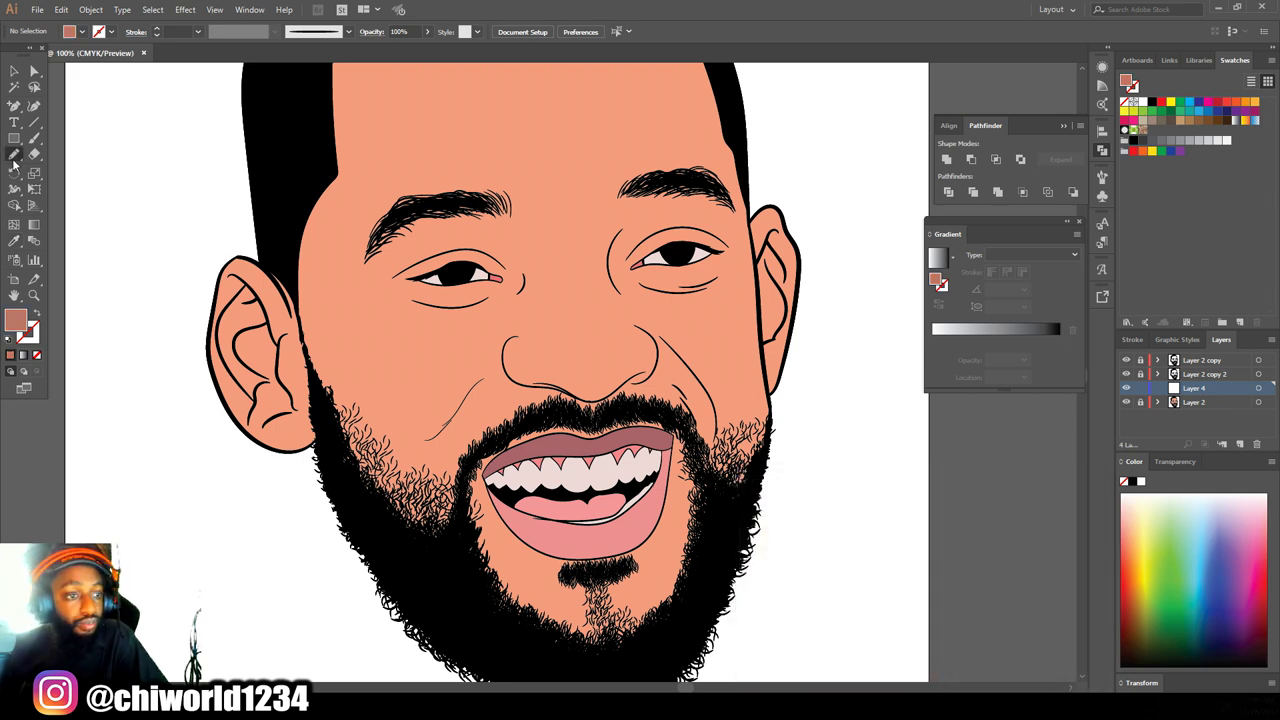
Step: Confirm the Pencil tool options with smooth fidelity, filled new strokes, and paths closing when ends are within 20 pixels
click(13, 157)
double_click(13, 157)
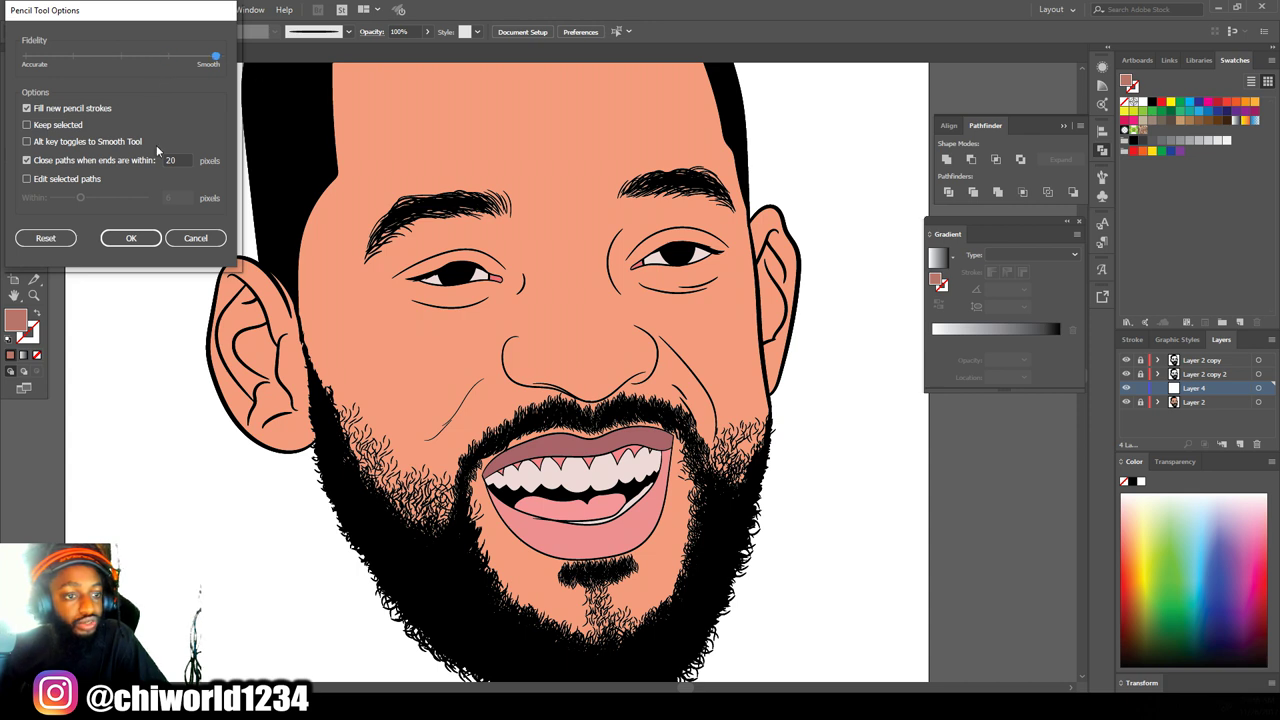
click(135, 239)
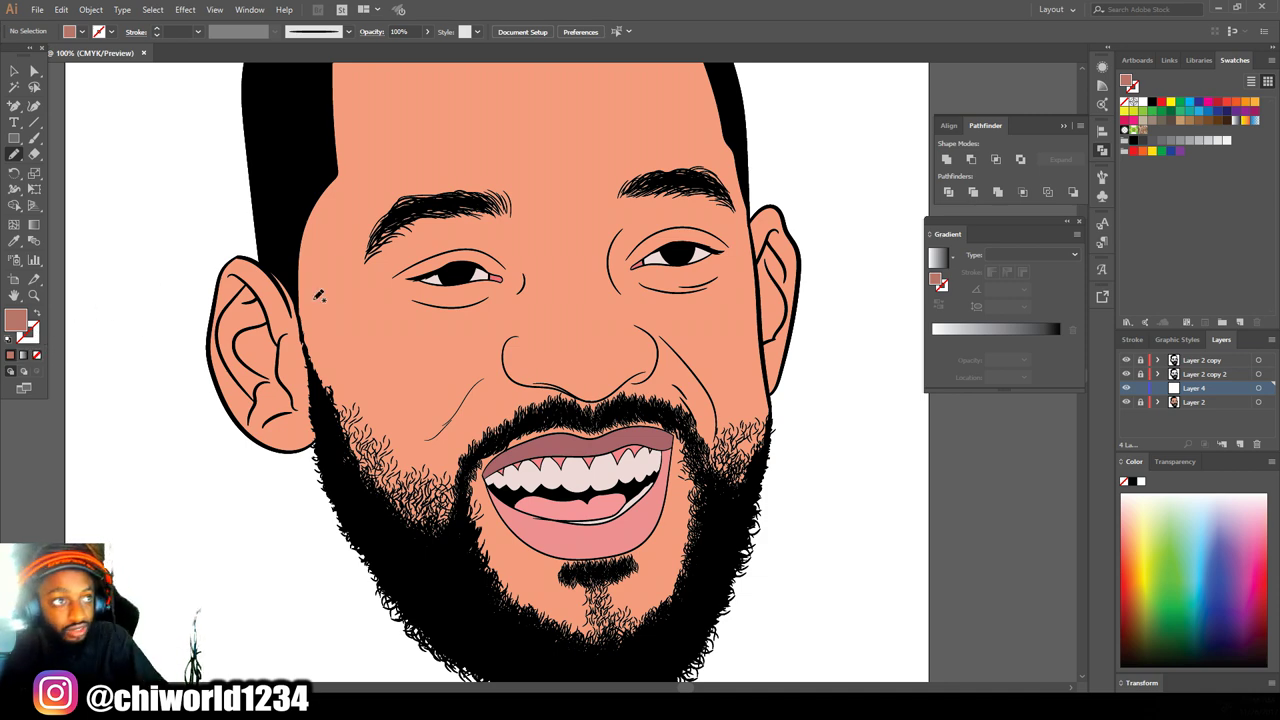
Step: Draw a filled Pencil shadow shape along the underside of the nose and around its right nostril
scroll(460, 365, up, 4)
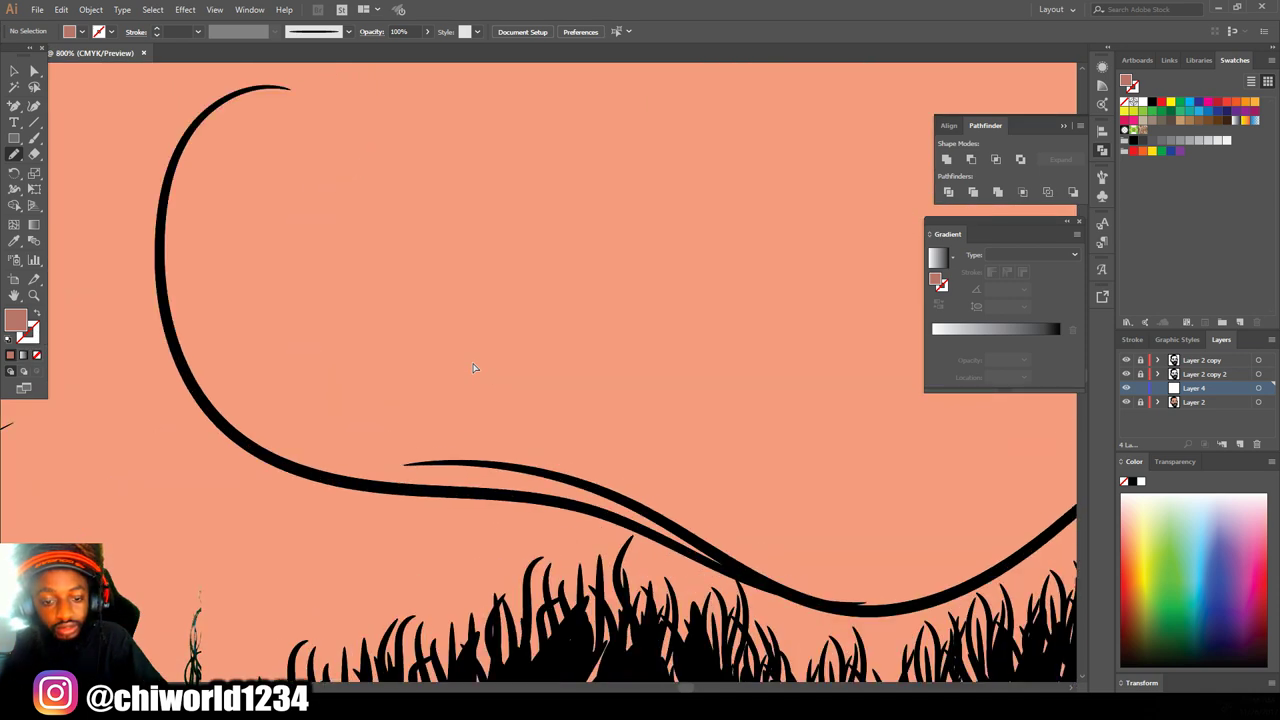
scroll(474, 368, down, 1)
scroll(476, 368, right, 3)
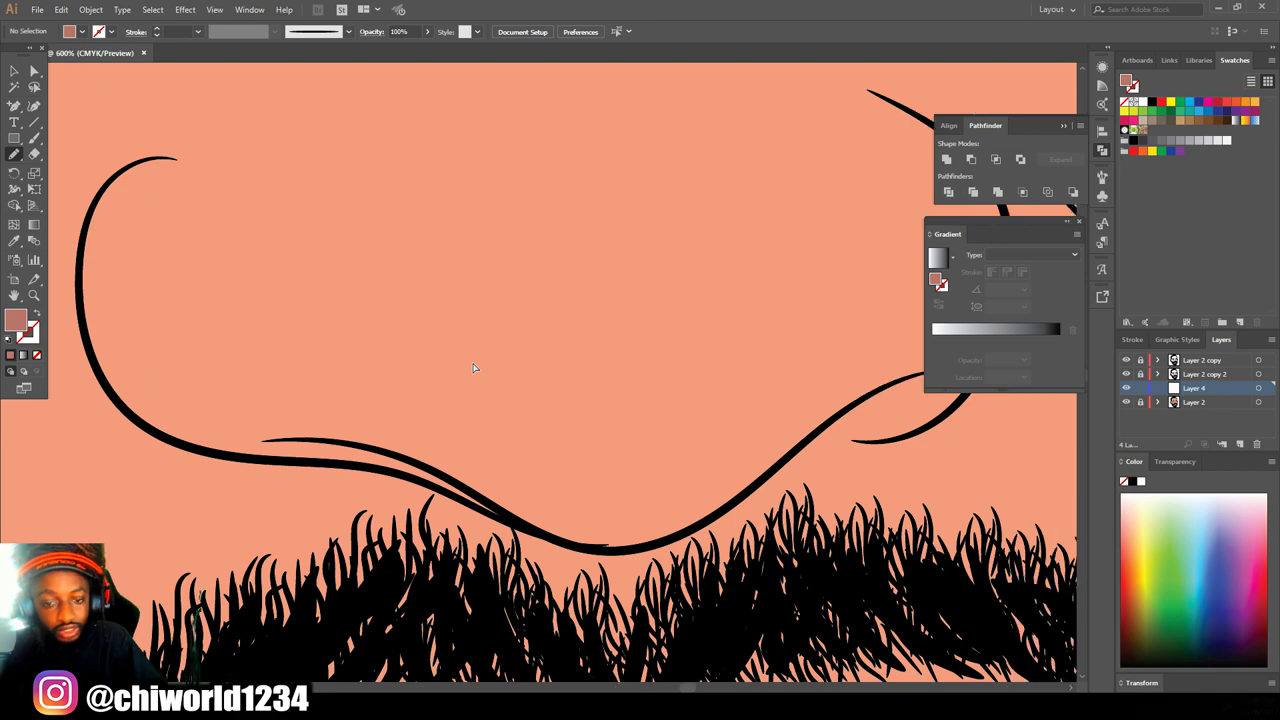
scroll(480, 364, up, 2)
scroll(550, 400, down, 1)
mouse_move(832, 363)
mouse_down()
mouse_move(718, 438)
mouse_move(765, 468)
mouse_up()
scroll(708, 370, up, 2)
drag(803, 576, 905, 488)
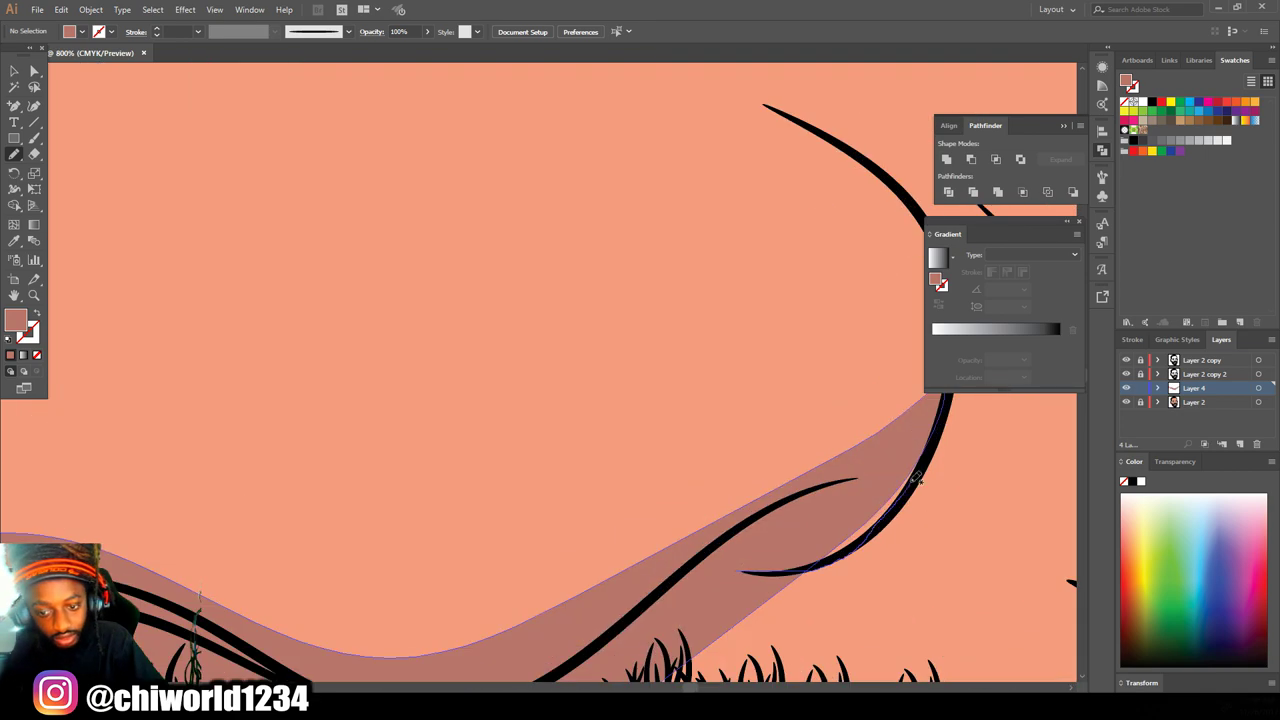
Step: Draw shadow shapes around the right eye socket, covering the eyelid crease, the under-eye area and the brow's outer end
scroll(600, 370, left, 5)
drag(545, 418, 549, 320)
scroll(549, 368, down, 4)
scroll(682, 367, up, 2)
mouse_move(730, 452)
mouse_down()
mouse_move(588, 364)
mouse_move(574, 598)
mouse_move(824, 573)
mouse_move(722, 470)
mouse_up()
scroll(719, 486, right, 4)
key(ctrl+equal)
drag(458, 447, 563, 69)
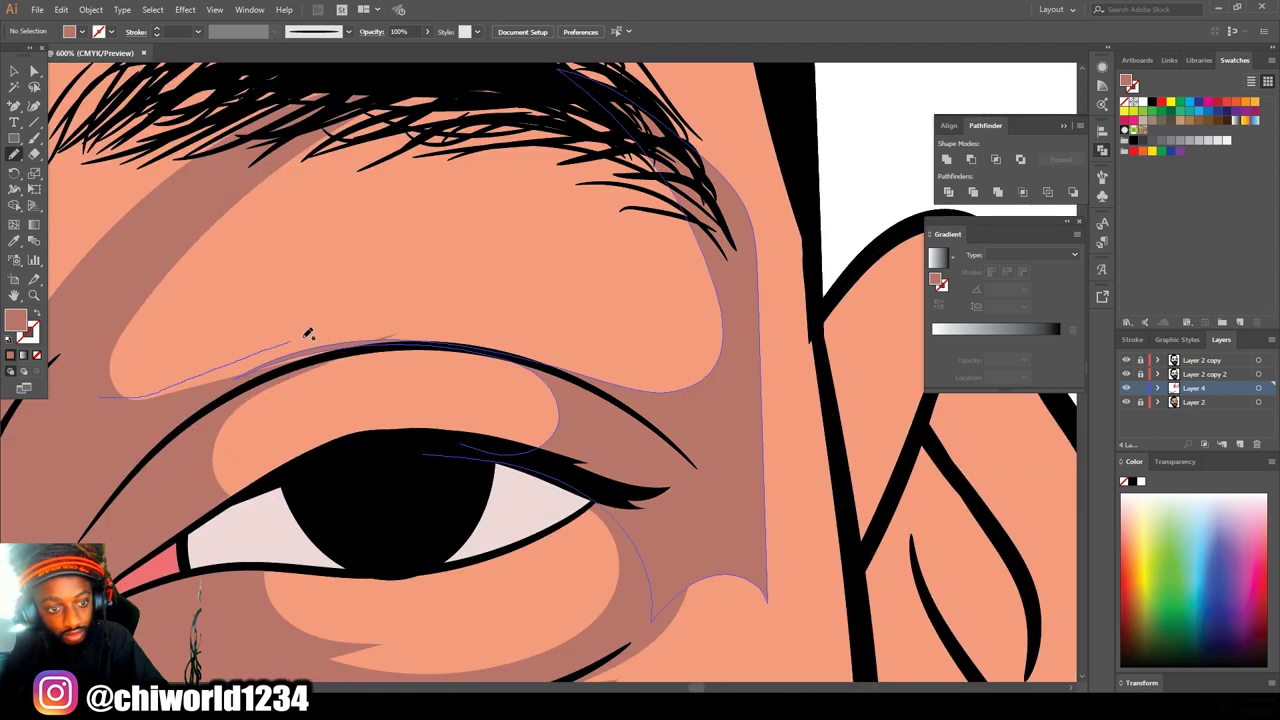
Step: Draw shadow shapes around the right eye and up along the temple
scroll(546, 384, down, 5)
scroll(487, 346, up, 2)
scroll(583, 533, up, 3)
scroll(583, 535, down, 4)
scroll(686, 509, up, 4)
mouse_move(460, 270)
mouse_down()
mouse_move(845, 340)
mouse_move(548, 315)
mouse_move(462, 271)
mouse_up()
scroll(487, 409, right, 4)
mouse_move(728, 265)
mouse_down()
mouse_move(737, 337)
mouse_move(606, 389)
mouse_move(715, 290)
mouse_up()
scroll(606, 389, down, 3)
Step: Add darker skin shadows along the right side of the face and its smile crease
scroll(606, 389, up, 3)
drag(593, 338, 597, 342)
drag(721, 397, 724, 401)
scroll(757, 506, down, 2)
mouse_move(815, 366)
mouse_down()
mouse_move(803, 425)
mouse_move(814, 370)
mouse_up()
scroll(600, 445, down, 5)
scroll(565, 520, up, 4)
mouse_move(646, 629)
mouse_down()
mouse_move(689, 418)
mouse_move(778, 538)
mouse_move(648, 629)
mouse_up()
scroll(600, 556, down, 3)
scroll(444, 302, up, 4)
Step: Fill in further shadow areas on the right cheek between the smile crease and the beard
mouse_move(478, 394)
mouse_down()
mouse_move(436, 334)
mouse_move(692, 432)
mouse_up()
drag(383, 499, 478, 394)
scroll(560, 420, down, 3)
scroll(609, 486, up, 4)
mouse_move(651, 289)
mouse_down()
mouse_move(546, 306)
mouse_move(648, 290)
mouse_up()
scroll(516, 501, down, 4)
scroll(854, 392, up, 4)
Step: Draw closed shadow shapes inside the right ear, following its inner contour lines
drag(537, 440, 650, 457)
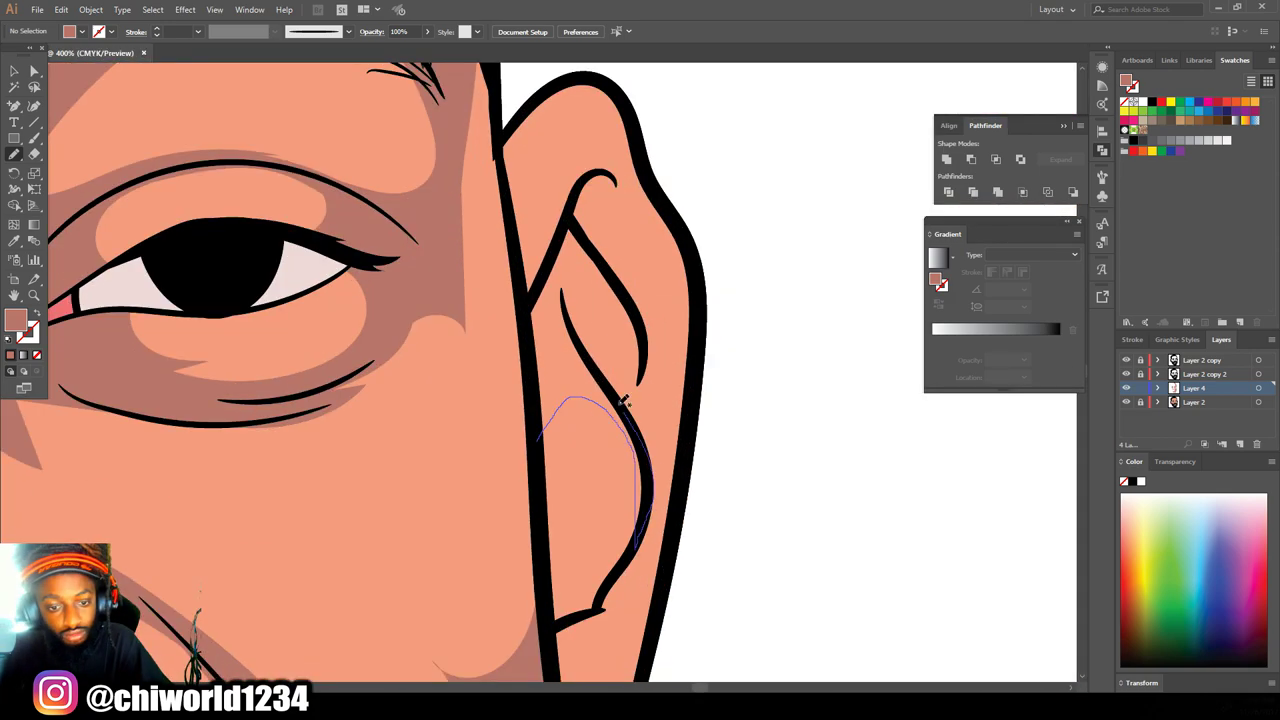
drag(628, 226, 537, 440)
scroll(557, 500, down, 3)
drag(557, 551, 616, 488)
Step: Draw a large shadow over the left side of the face, leaving a rounded light area on the cheek
scroll(655, 420, down, 6)
scroll(423, 441, up, 3)
mouse_move(583, 572)
mouse_down()
mouse_move(623, 417)
mouse_move(624, 172)
mouse_move(471, 97)
mouse_move(583, 572)
mouse_up()
scroll(592, 385, up, 2)
mouse_move(588, 530)
mouse_down()
mouse_move(726, 446)
mouse_move(588, 530)
mouse_up()
scroll(640, 330, up, 2)
drag(560, 678, 380, 557)
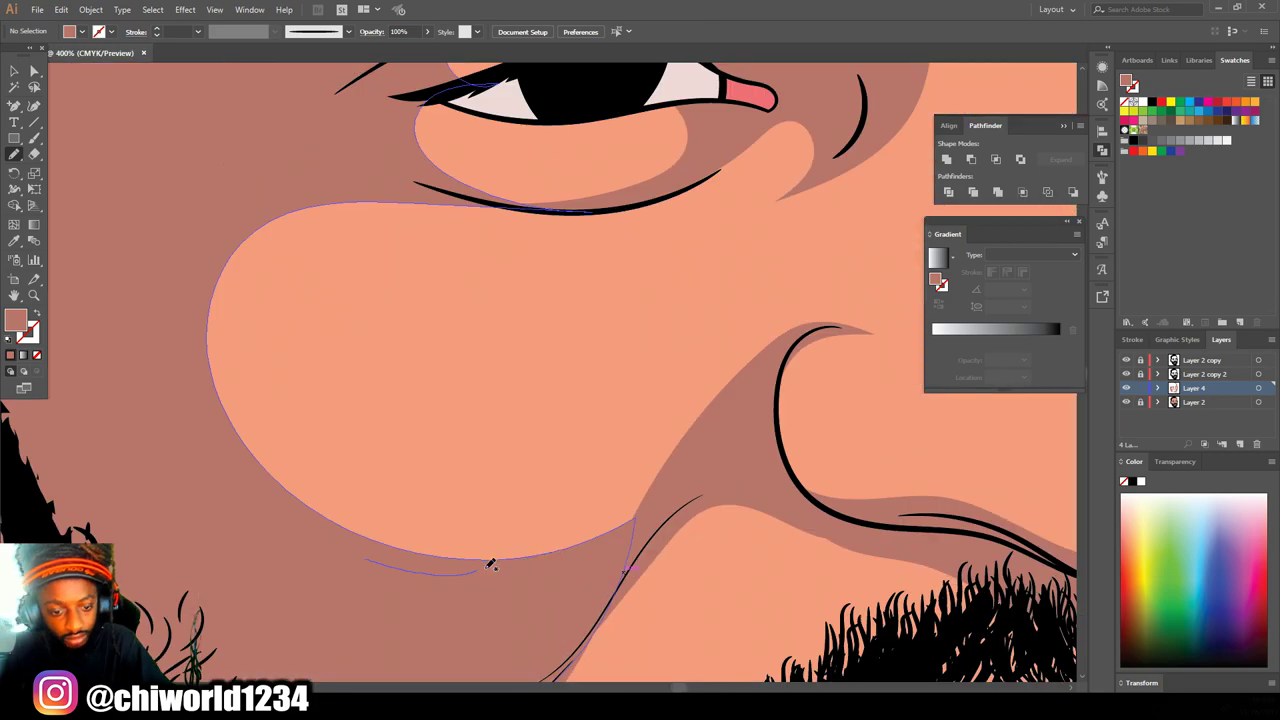
scroll(463, 566, down, 5)
scroll(468, 245, up, 4)
Step: Draw shadow shapes in the left ear along its inner folds and the edge meeting the beard
scroll(374, 611, down, 6)
scroll(466, 386, up, 5)
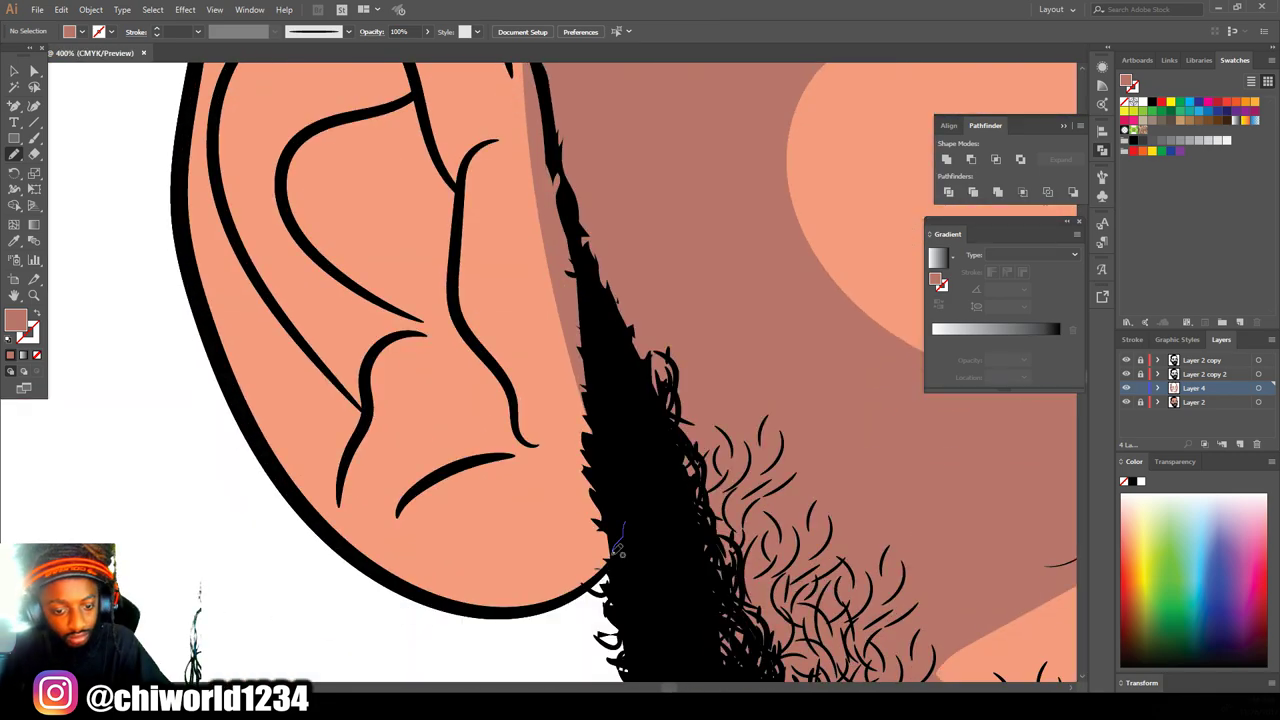
drag(484, 428, 625, 522)
scroll(520, 430, up, 5)
mouse_move(408, 530)
mouse_down()
mouse_move(304, 244)
mouse_move(484, 300)
mouse_move(408, 530)
mouse_up()
mouse_move(438, 548)
mouse_down()
mouse_move(458, 428)
mouse_move(438, 548)
mouse_up()
scroll(458, 430, left, 3)
mouse_move(446, 446)
mouse_down()
mouse_move(537, 306)
mouse_move(446, 446)
mouse_move(463, 457)
mouse_up()
scroll(526, 386, down, 1)
scroll(463, 470, up, 1)
mouse_move(414, 325)
mouse_down()
mouse_move(516, 586)
mouse_move(414, 325)
mouse_up()
Step: Add the remaining skin shadows around the left eye, including a thin one beneath the lower eyelid
scroll(669, 594, down, 5)
scroll(746, 357, up, 5)
mouse_move(686, 296)
mouse_down()
mouse_move(642, 436)
mouse_move(686, 296)
mouse_up()
scroll(572, 317, up, 3)
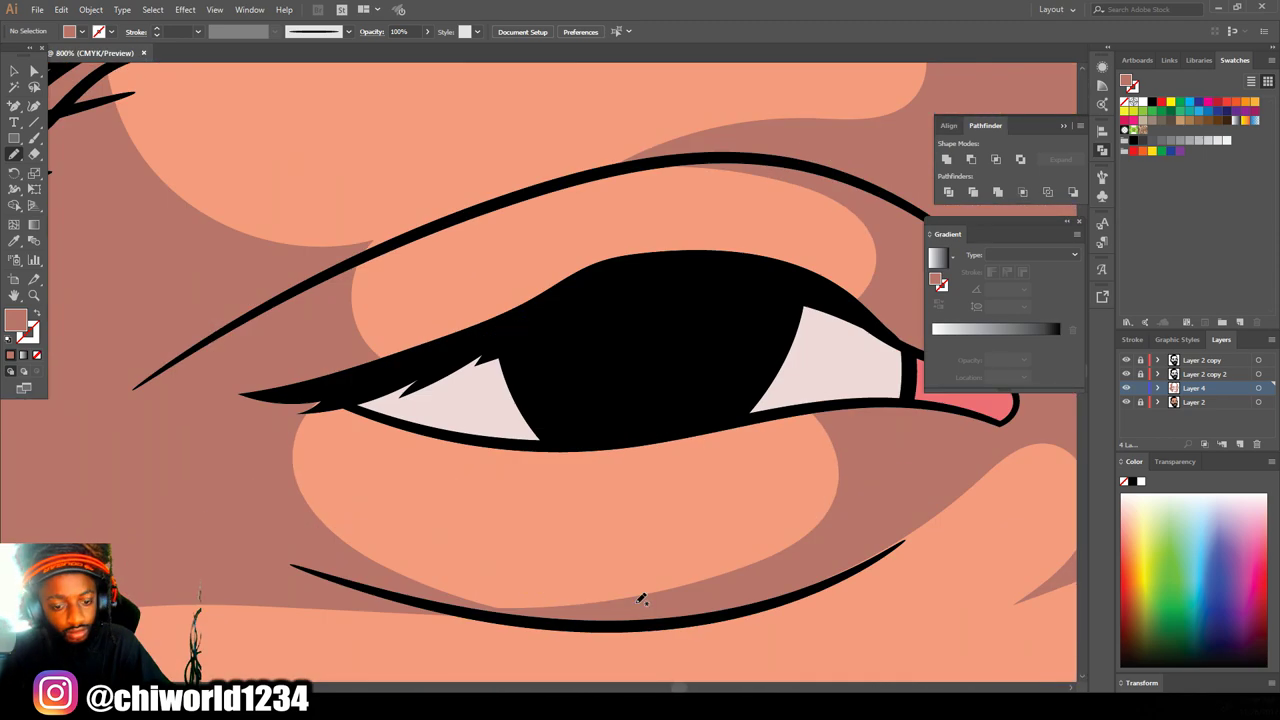
drag(525, 446, 775, 422)
scroll(600, 450, up, 3)
drag(560, 510, 540, 597)
scroll(540, 597, down, 5)
mouse_move(780, 250)
mouse_down()
mouse_move(686, 451)
mouse_move(794, 471)
mouse_move(780, 260)
mouse_up()
scroll(640, 420, down, 2)
Step: Select all the skin shadow shapes and slightly adjust their colours
key(v)
drag(304, 89, 855, 633)
click(61, 10)
click(337, 277)
drag(125, 103, 129, 104)
click(147, 225)
click(786, 543)
key(ctrl+minus)
key(ctrl+minus)
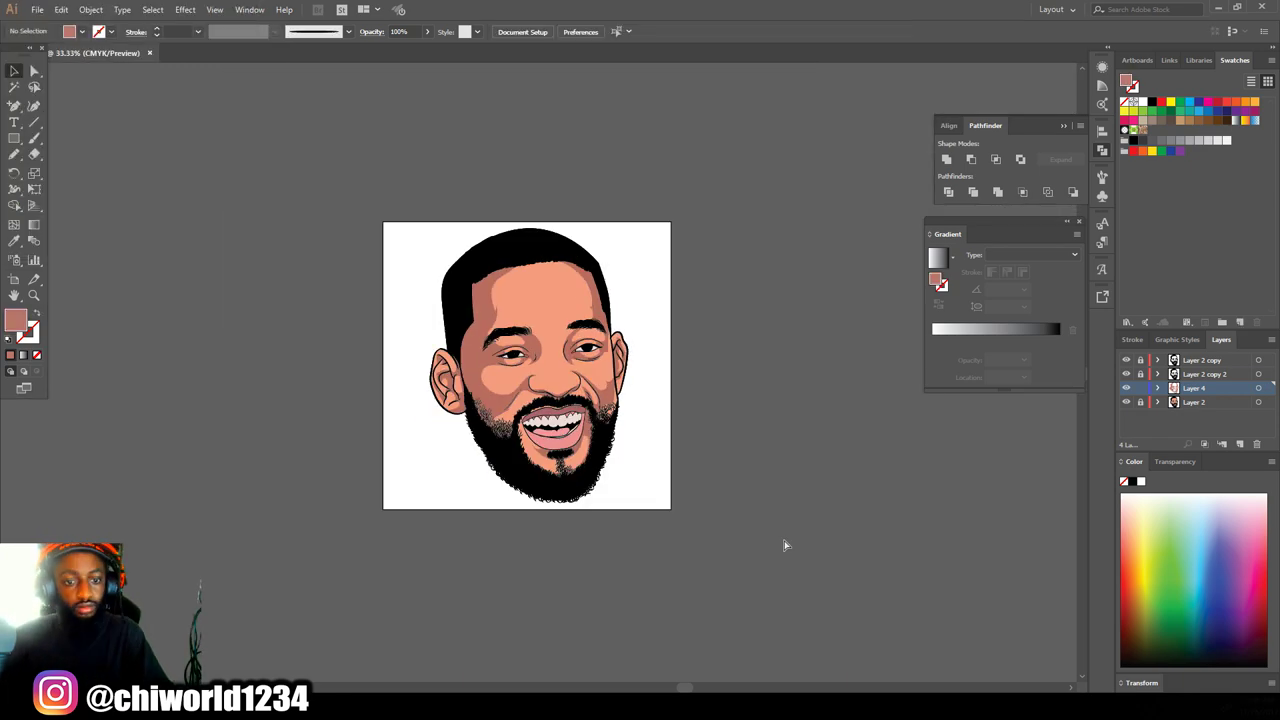
Step: Add a new layer above Layer 2 copy 2 and set the fill to a muted purple-grey based on the sampled tooth colour
key(ctrl+equal)
key(ctrl+equal)
click(1204, 374)
click(1239, 444)
scroll(457, 337, up, 5)
key(i)
click(443, 486)
double_click(16, 320)
click(1057, 523)
Step: Draw purple-grey shadow shapes over the outer teeth at both corners of the mouth
mouse_move(208, 570)
mouse_down()
mouse_move(230, 597)
mouse_move(210, 572)
mouse_up()
mouse_move(457, 349)
mouse_down()
mouse_move(573, 382)
mouse_move(460, 352)
mouse_up()
scroll(429, 497, down, 5)
scroll(600, 430, up, 5)
mouse_move(152, 540)
mouse_down()
mouse_move(411, 443)
mouse_move(155, 542)
mouse_up()
mouse_move(645, 424)
mouse_down()
mouse_move(347, 342)
mouse_move(645, 424)
mouse_up()
scroll(600, 300, down, 7)
scroll(441, 437, up, 7)
mouse_move(808, 589)
mouse_down()
mouse_move(702, 549)
mouse_move(421, 312)
mouse_move(808, 589)
mouse_up()
scroll(553, 368, up, 2)
scroll(530, 485, down, 10)
scroll(560, 357, up, 9)
mouse_move(449, 606)
mouse_down()
mouse_move(531, 331)
mouse_move(629, 371)
mouse_move(449, 606)
mouse_up()
scroll(600, 400, down, 9)
scroll(560, 413, up, 6)
Step: Sample the mouth's pink colour and darken the fill to a deep mauve
key(i)
click(560, 485)
double_click(16, 320)
click(815, 603)
click(1058, 522)
Step: Draw a deep mauve shadow shape over the tongue, following the lower edge of the mouth opening
key(n)
drag(178, 450, 312, 526)
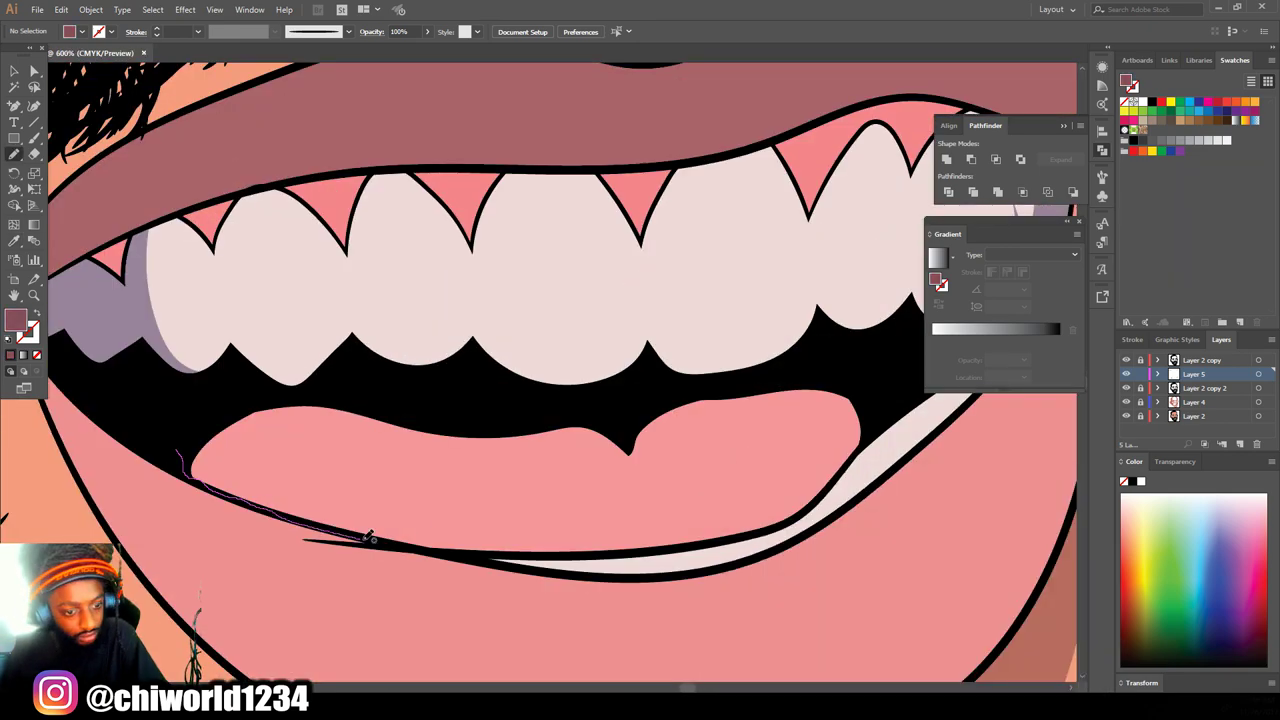
drag(832, 487, 180, 452)
scroll(700, 467, down, 7)
scroll(698, 400, up, 1)
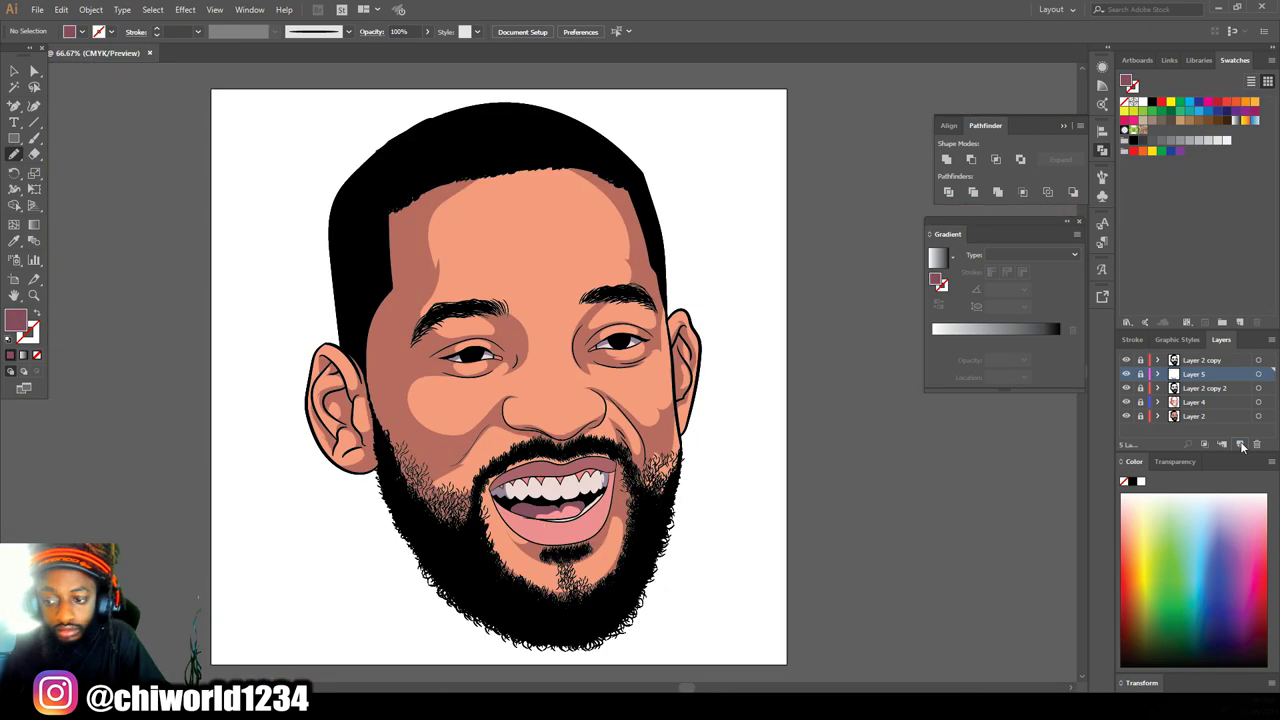
Step: Add a new layer at the top of the stack and draw dark brown irises in both eyes
click(1239, 444)
drag(1195, 374, 1195, 354)
scroll(462, 336, up, 6)
double_click(16, 320)
click(842, 627)
click(1058, 522)
mouse_move(466, 478)
mouse_down()
mouse_move(543, 510)
mouse_move(468, 476)
mouse_up()
drag(590, 318, 594, 314)
scroll(690, 420, down, 6)
Step: Set the drawing fill to white on the top layer
click(1143, 101)
scroll(491, 362, up, 4)
scroll(983, 514, down, 5)
scroll(929, 580, up, 5)
scroll(846, 491, down, 6)
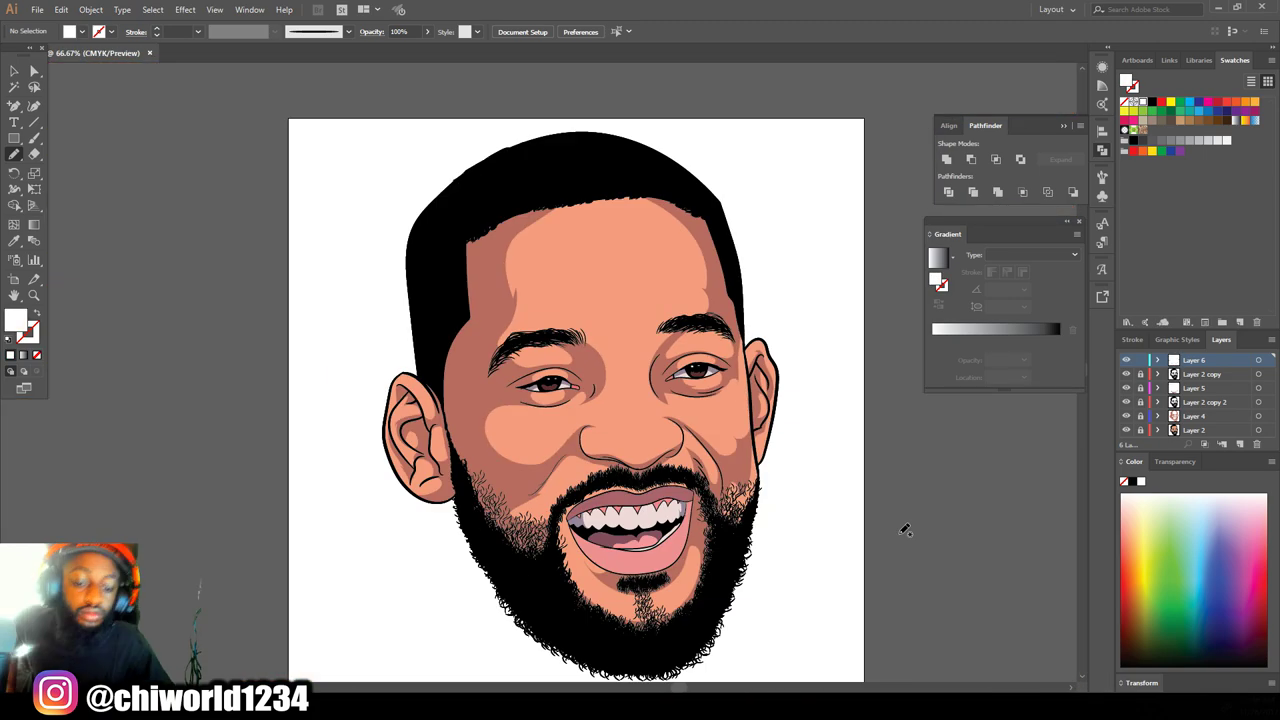